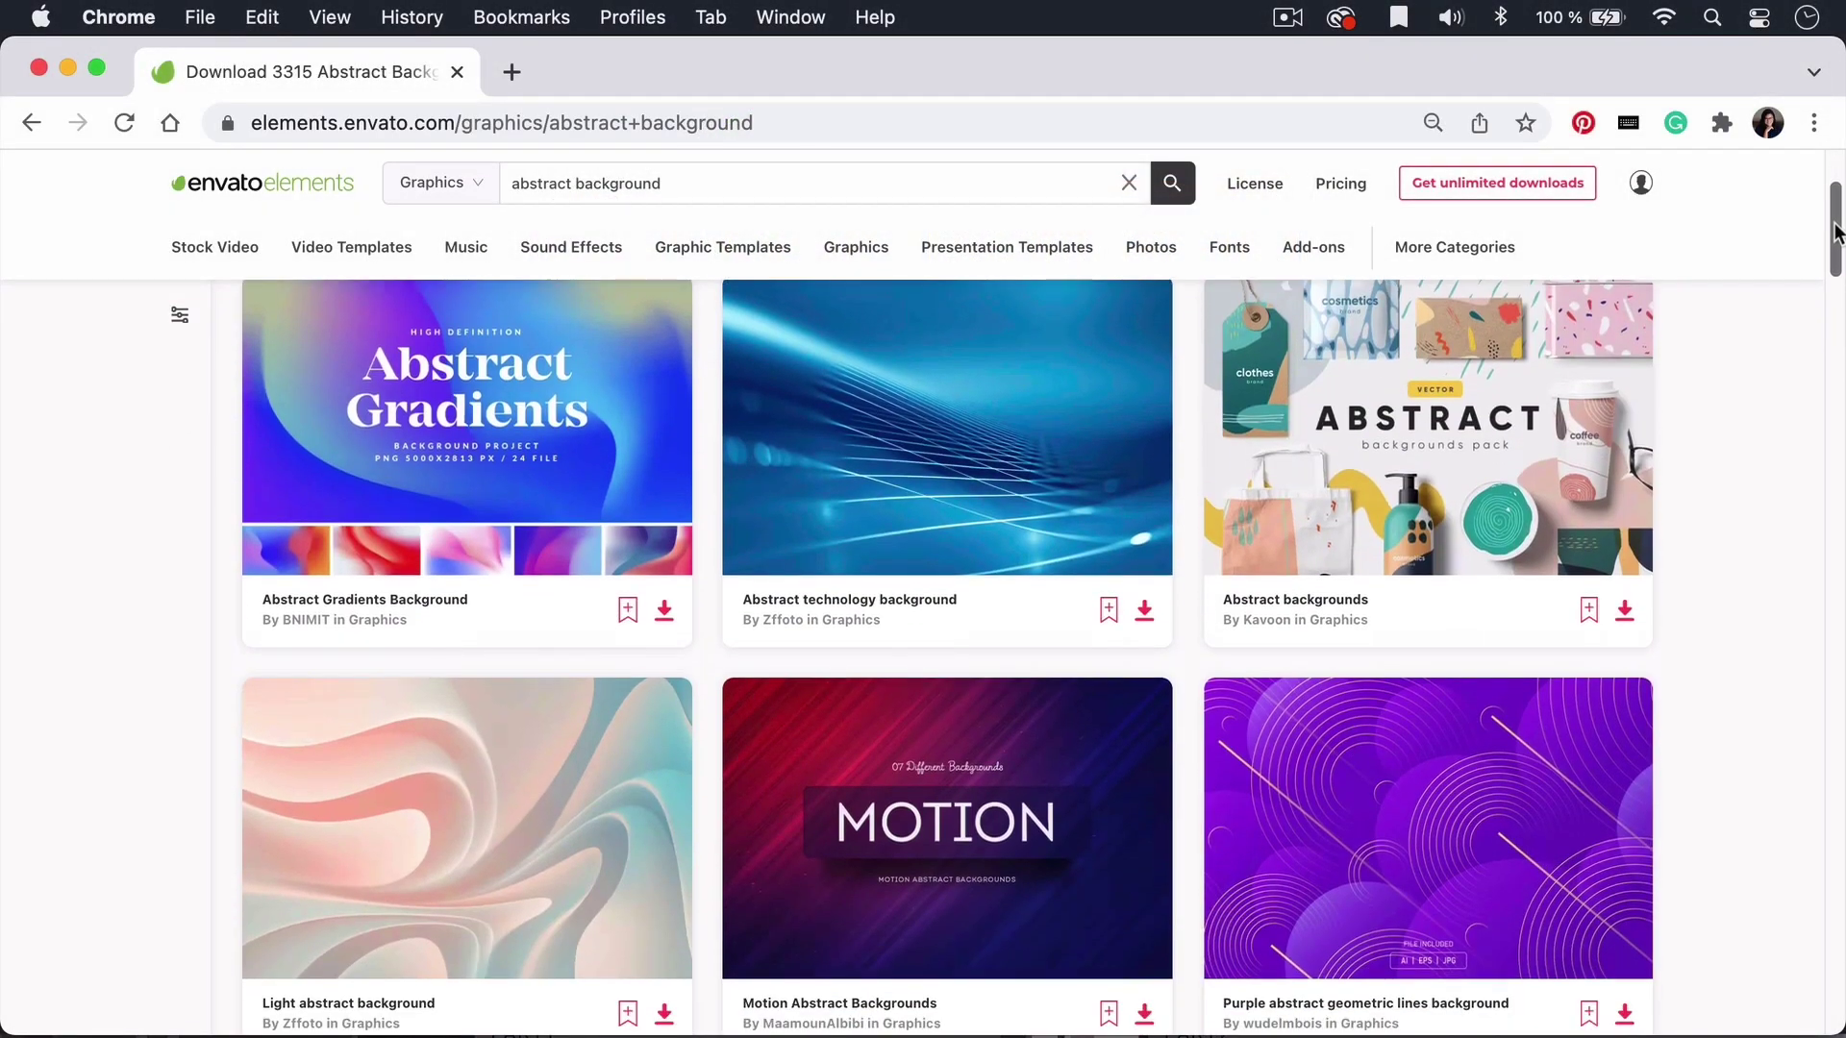
Start a new document from the iPhone X preset with a 15 px bleed.
{"action": "left_click_drag", "start_coordinate": [1835, 236], "coordinate": [1838, 286]}
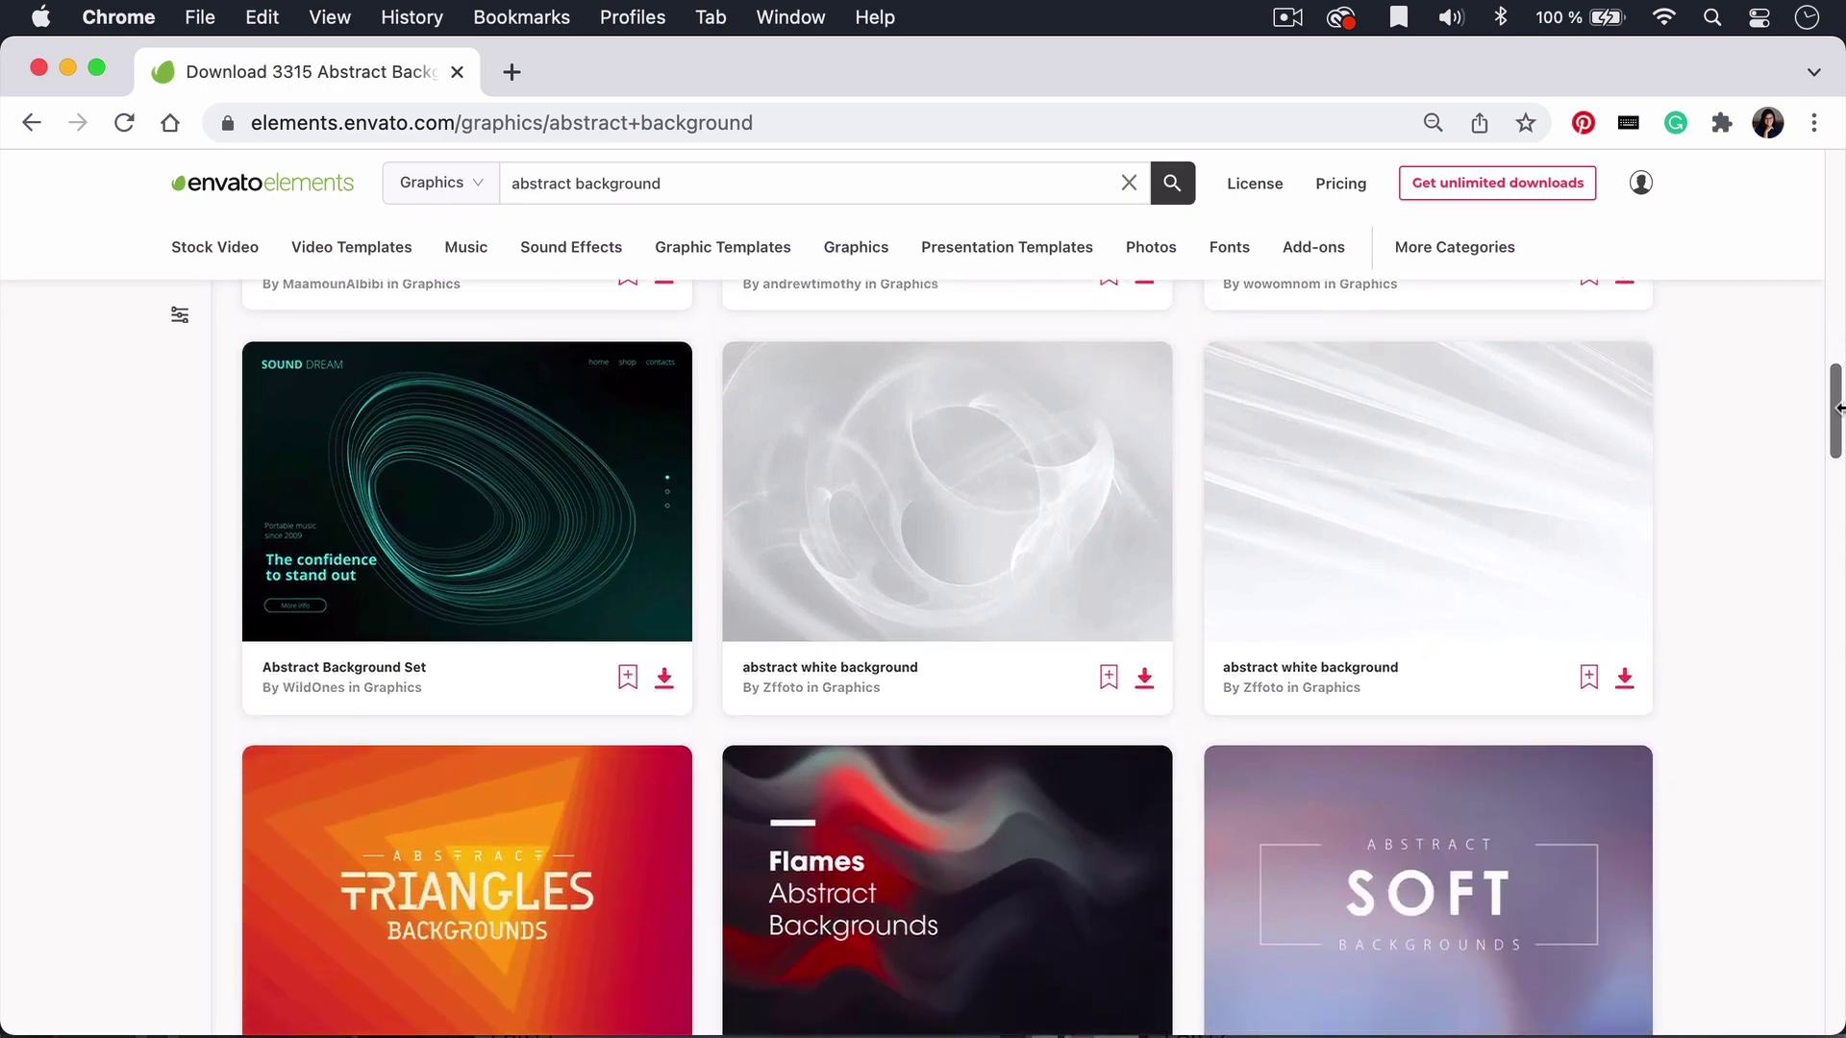
{"action": "left_click_drag", "start_coordinate": [1838, 409], "coordinate": [1838, 471]}
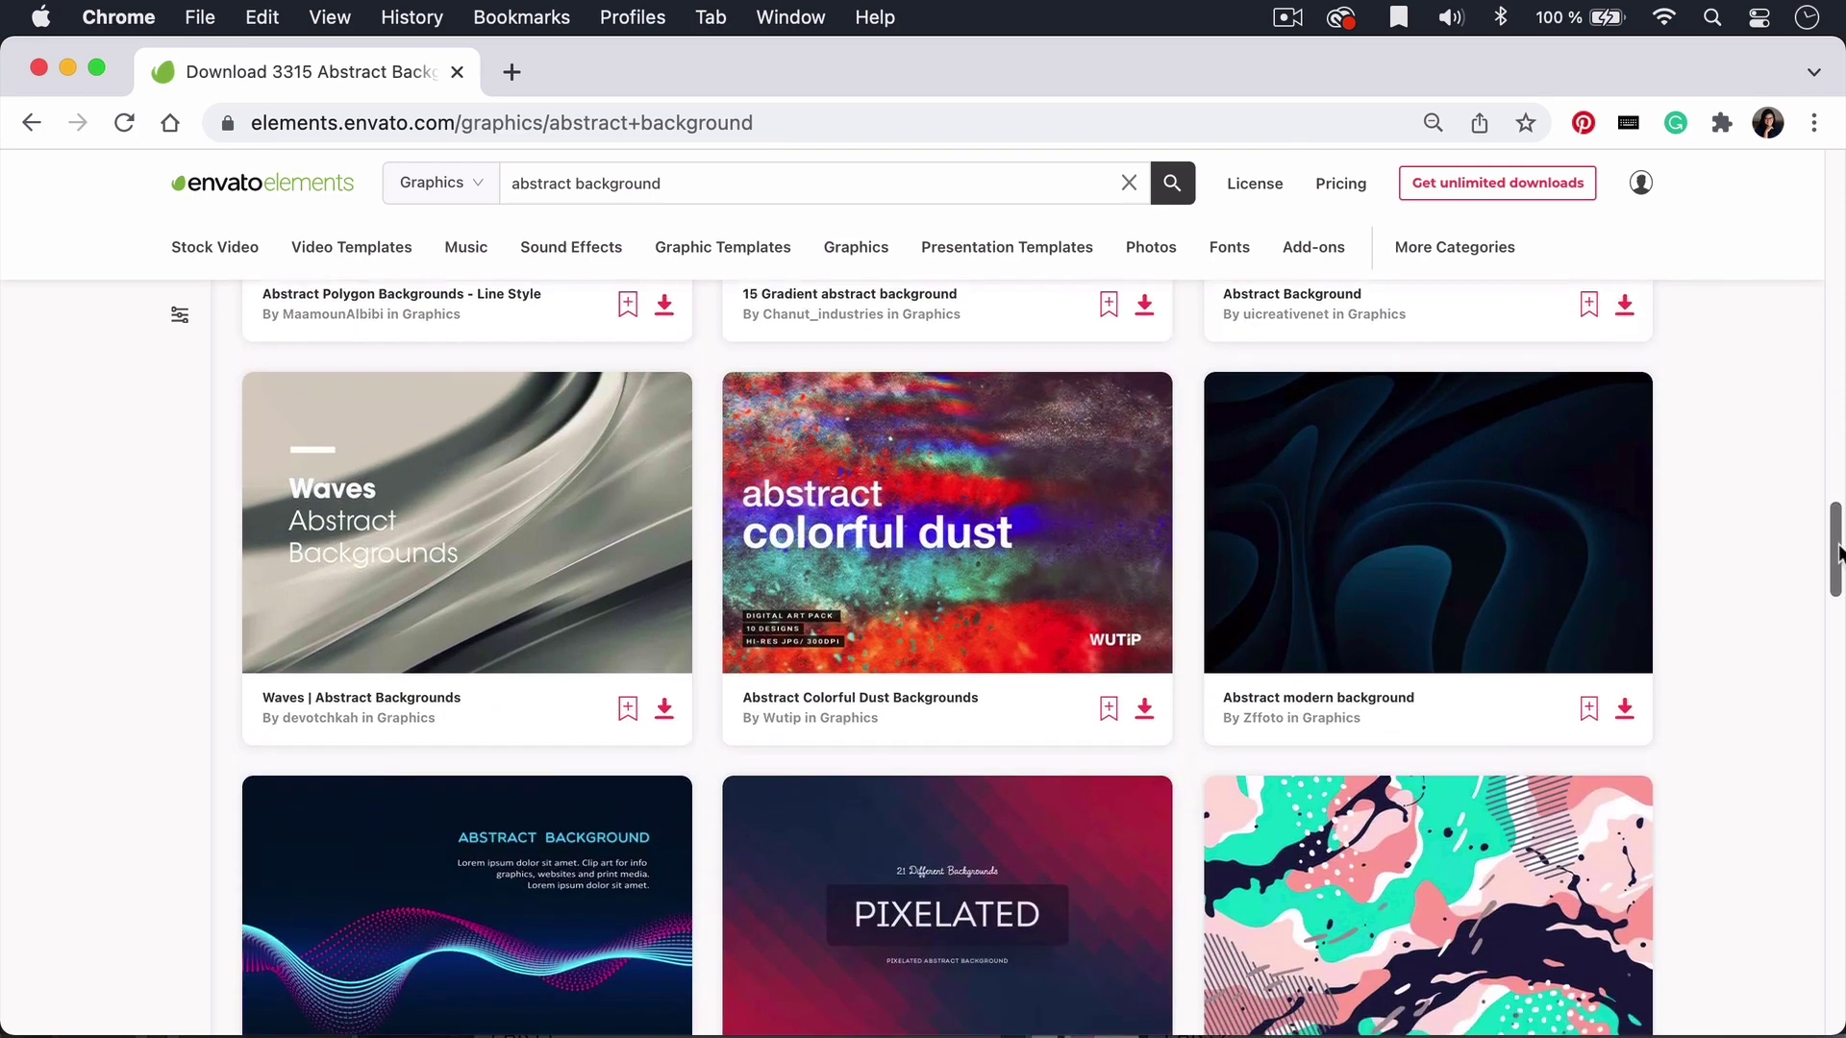
{"action": "left_click_drag", "start_coordinate": [1838, 552], "coordinate": [1831, 645]}
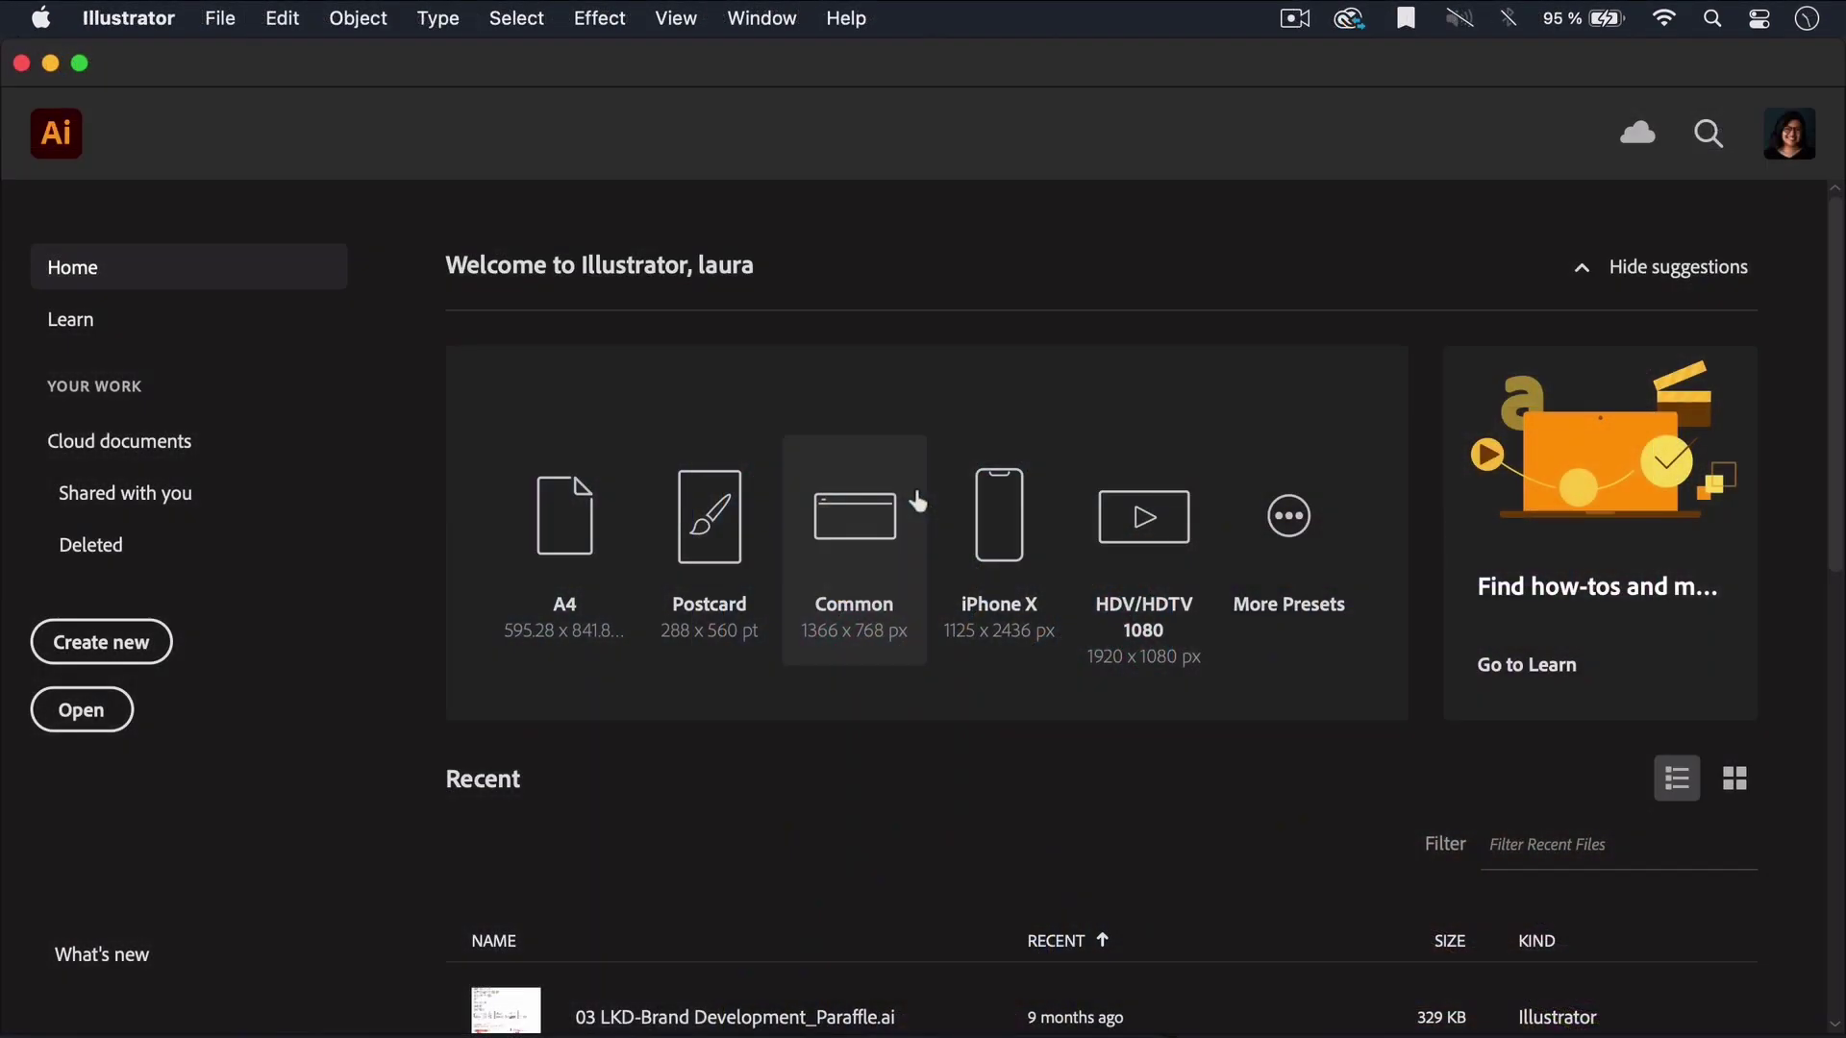
{"action": "left_click", "coordinate": [140, 653]}
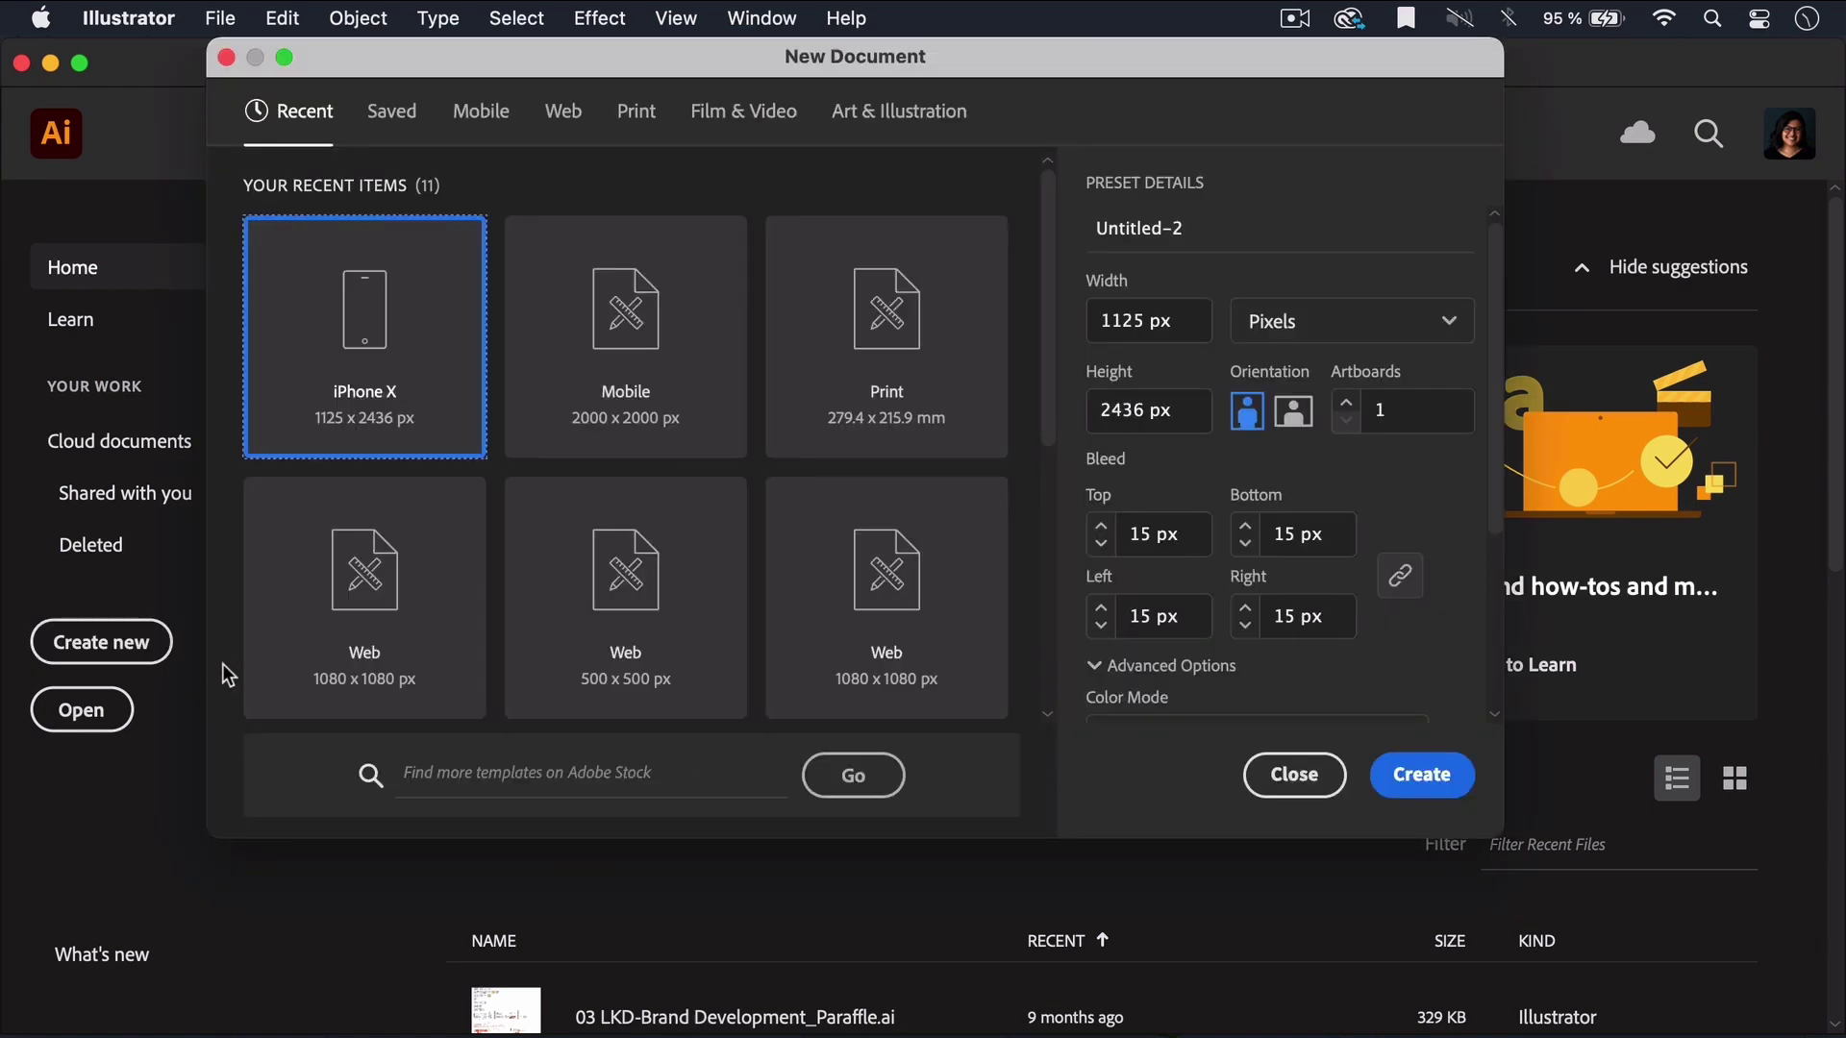
{"action": "left_click_drag", "start_coordinate": [721, 69], "coordinate": [774, 101]}
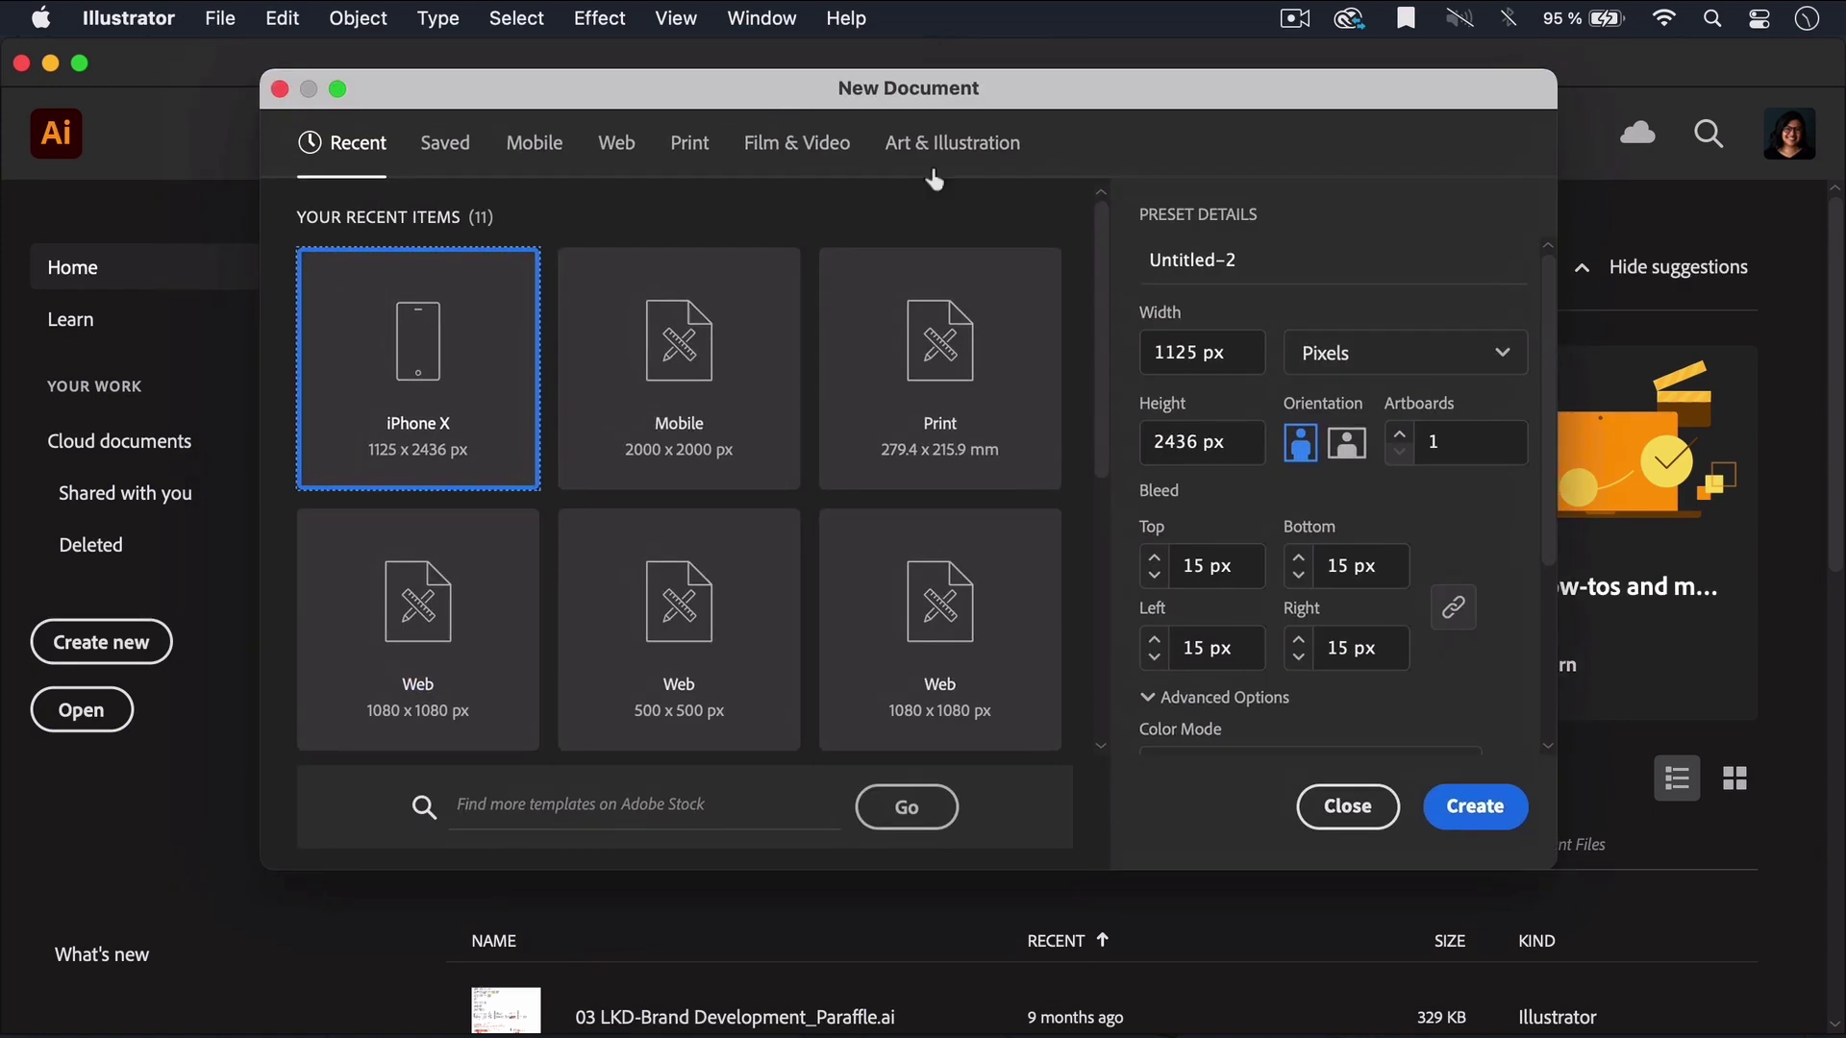
{"action": "left_click", "coordinate": [1225, 567]}
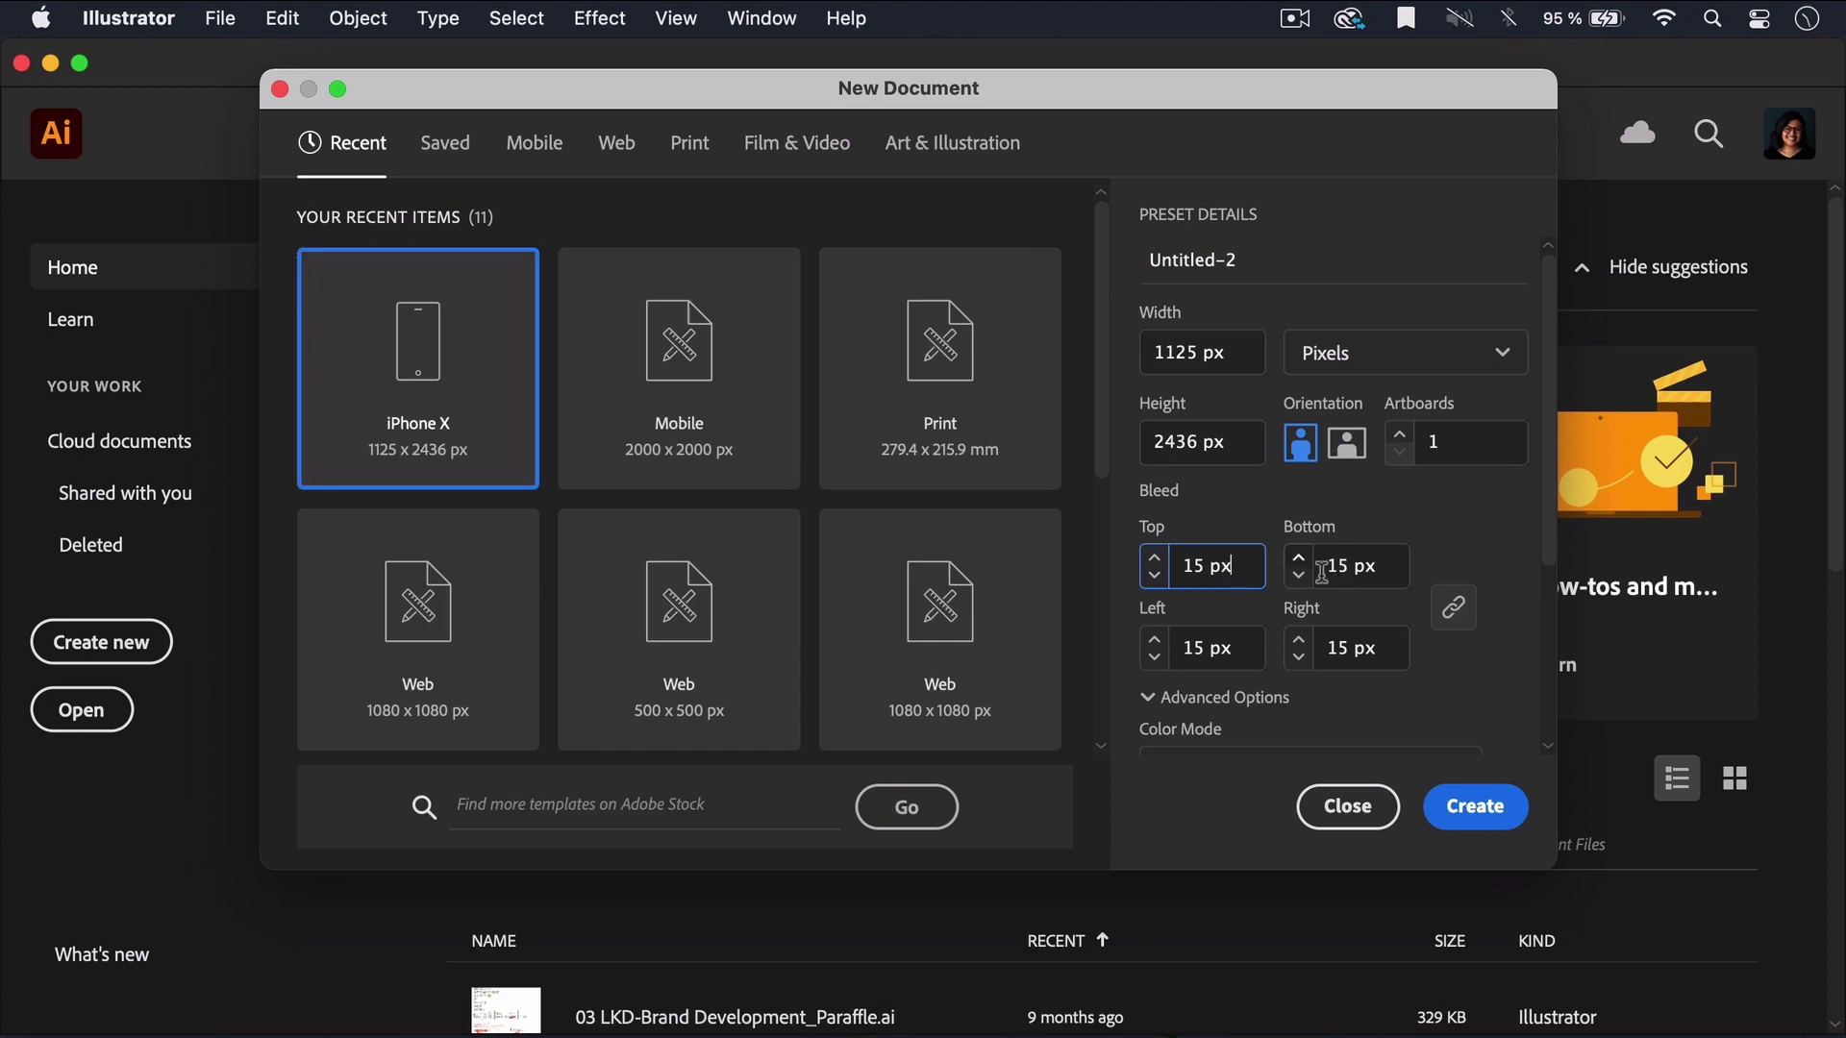
Keep RGB Color and Screen (72 ppi) in Advanced Options and create the document.
{"action": "scroll", "coordinate": [1551, 485], "scroll_direction": "down", "scroll_amount": 5}
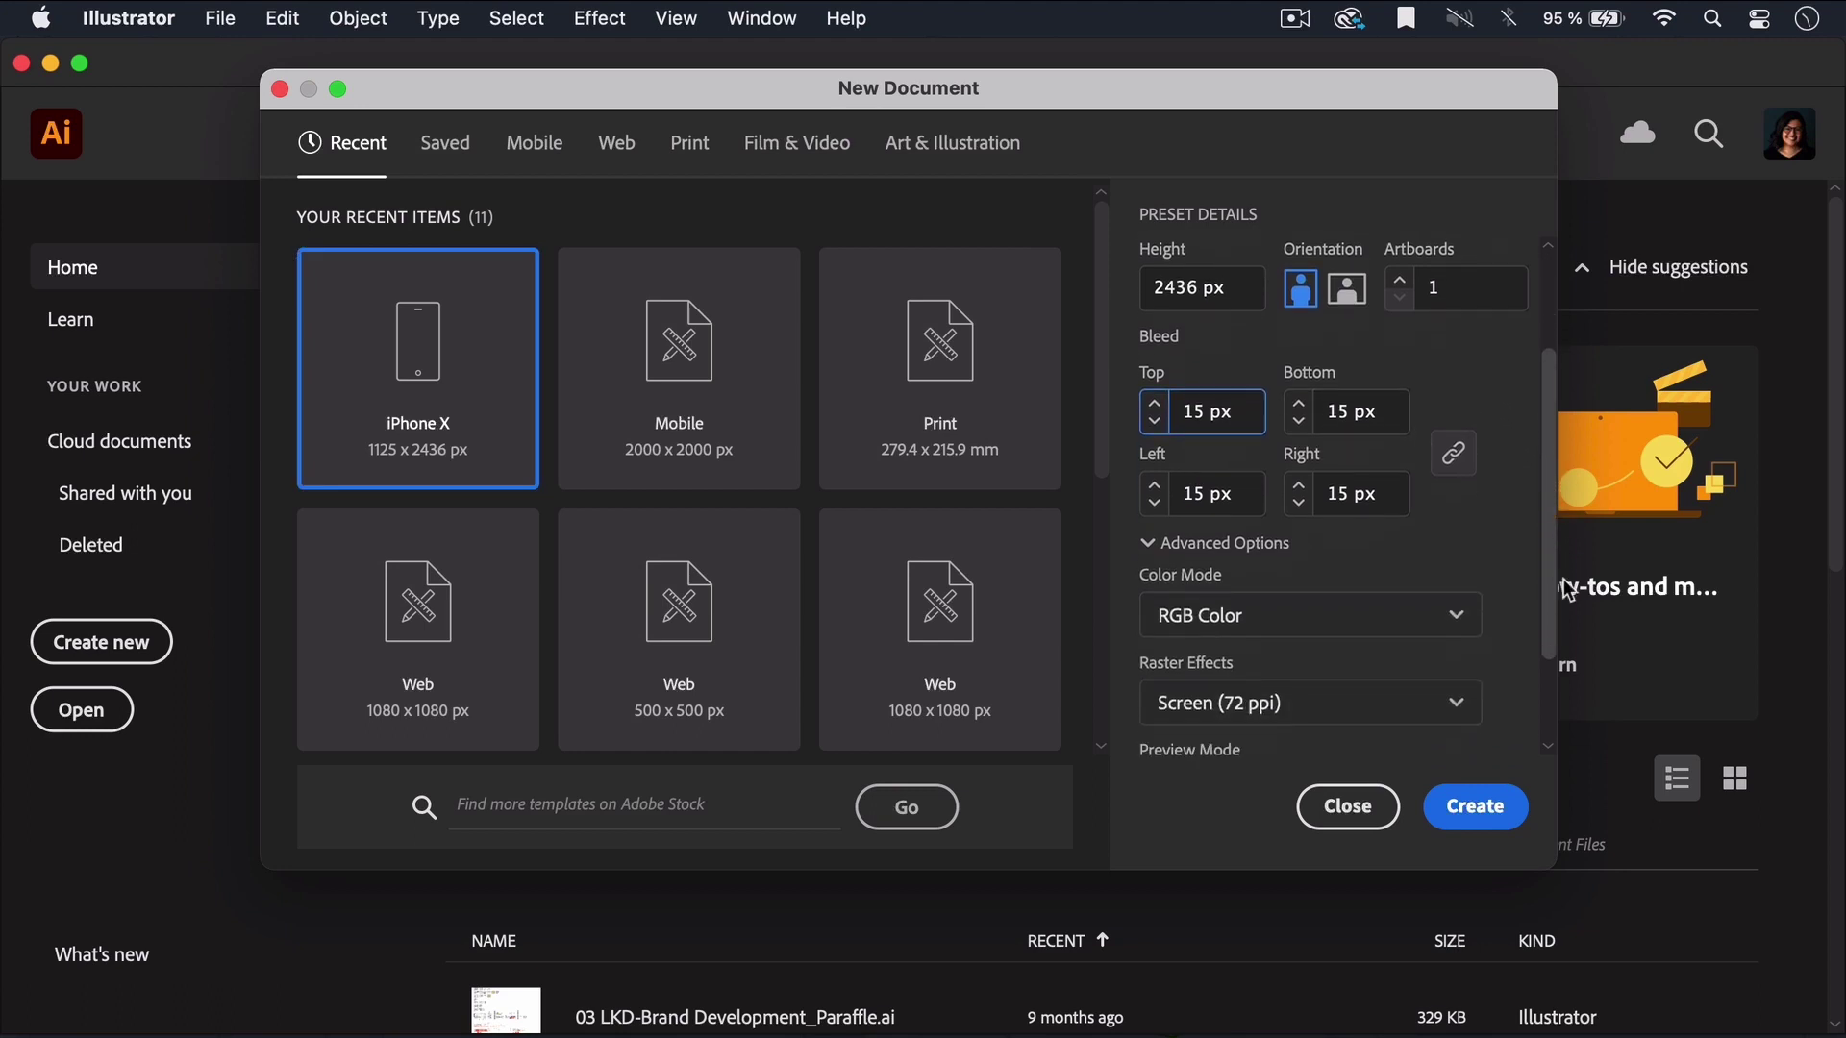
{"action": "left_click", "coordinate": [1229, 487]}
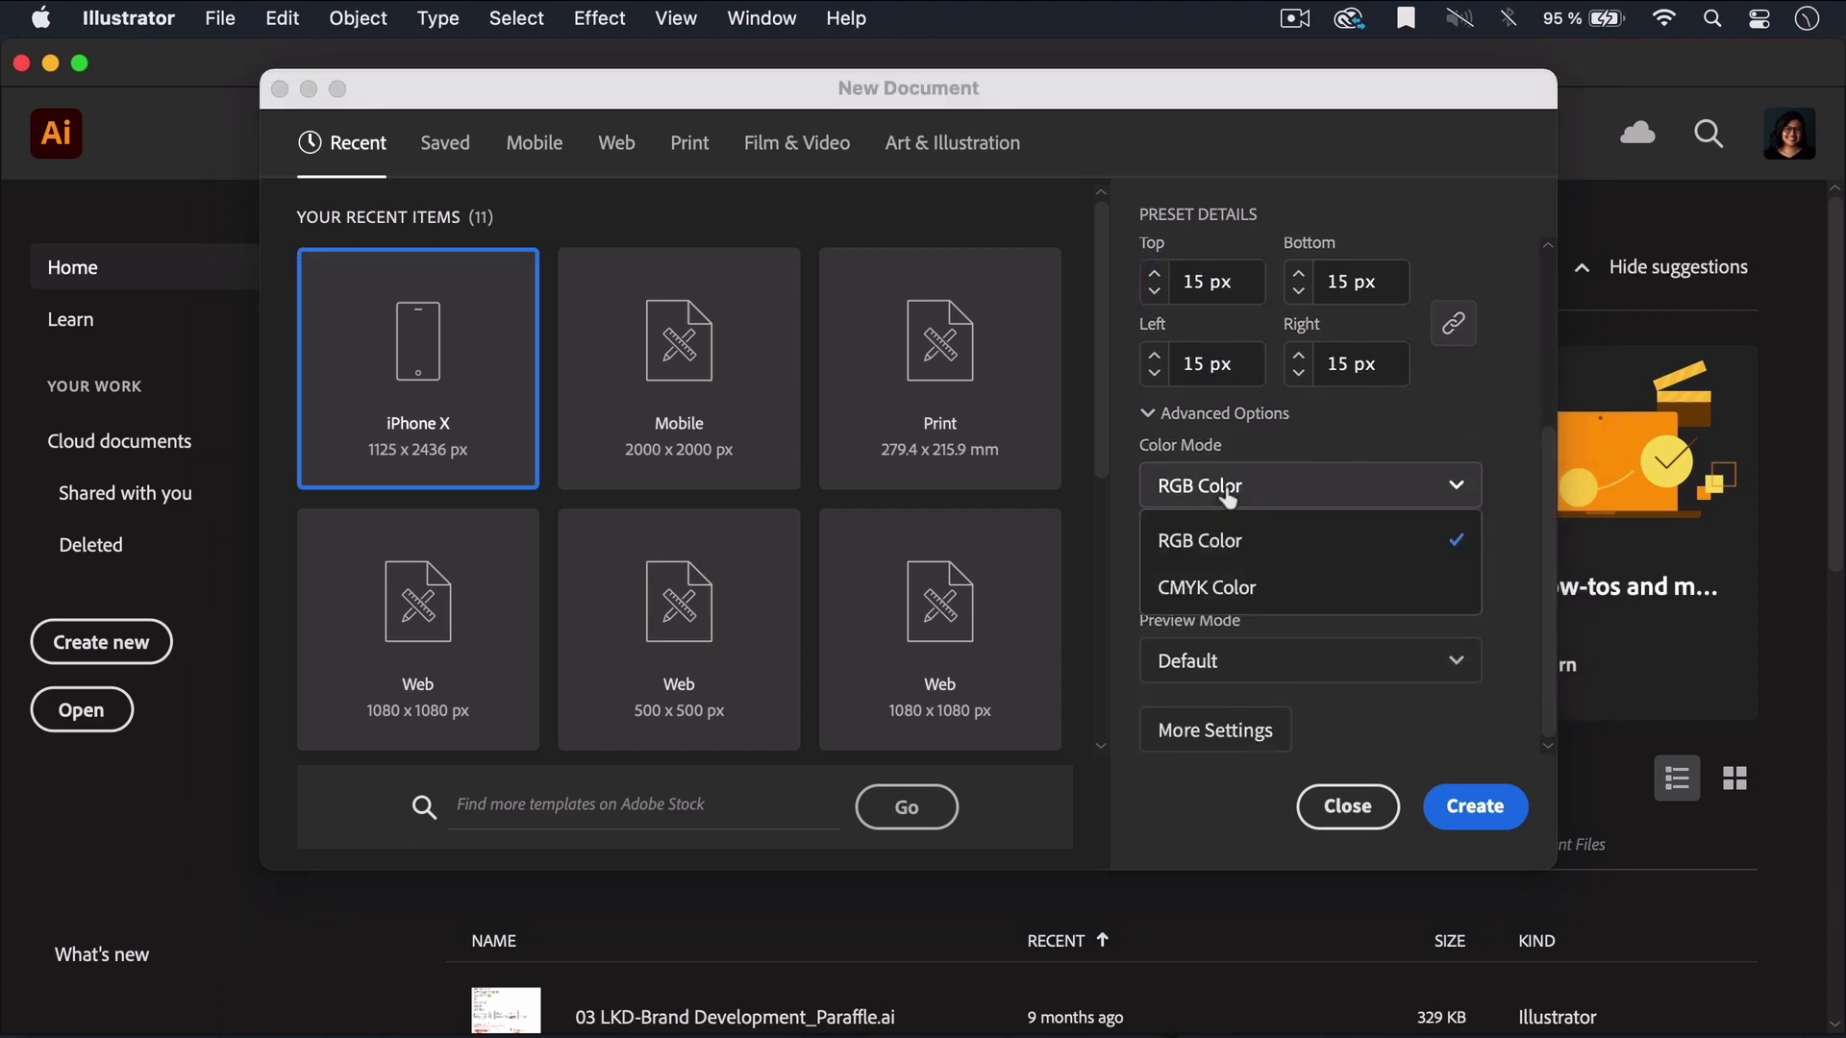
{"action": "left_click", "coordinate": [1233, 548]}
{"action": "left_click", "coordinate": [1213, 576]}
{"action": "left_click", "coordinate": [1207, 721]}
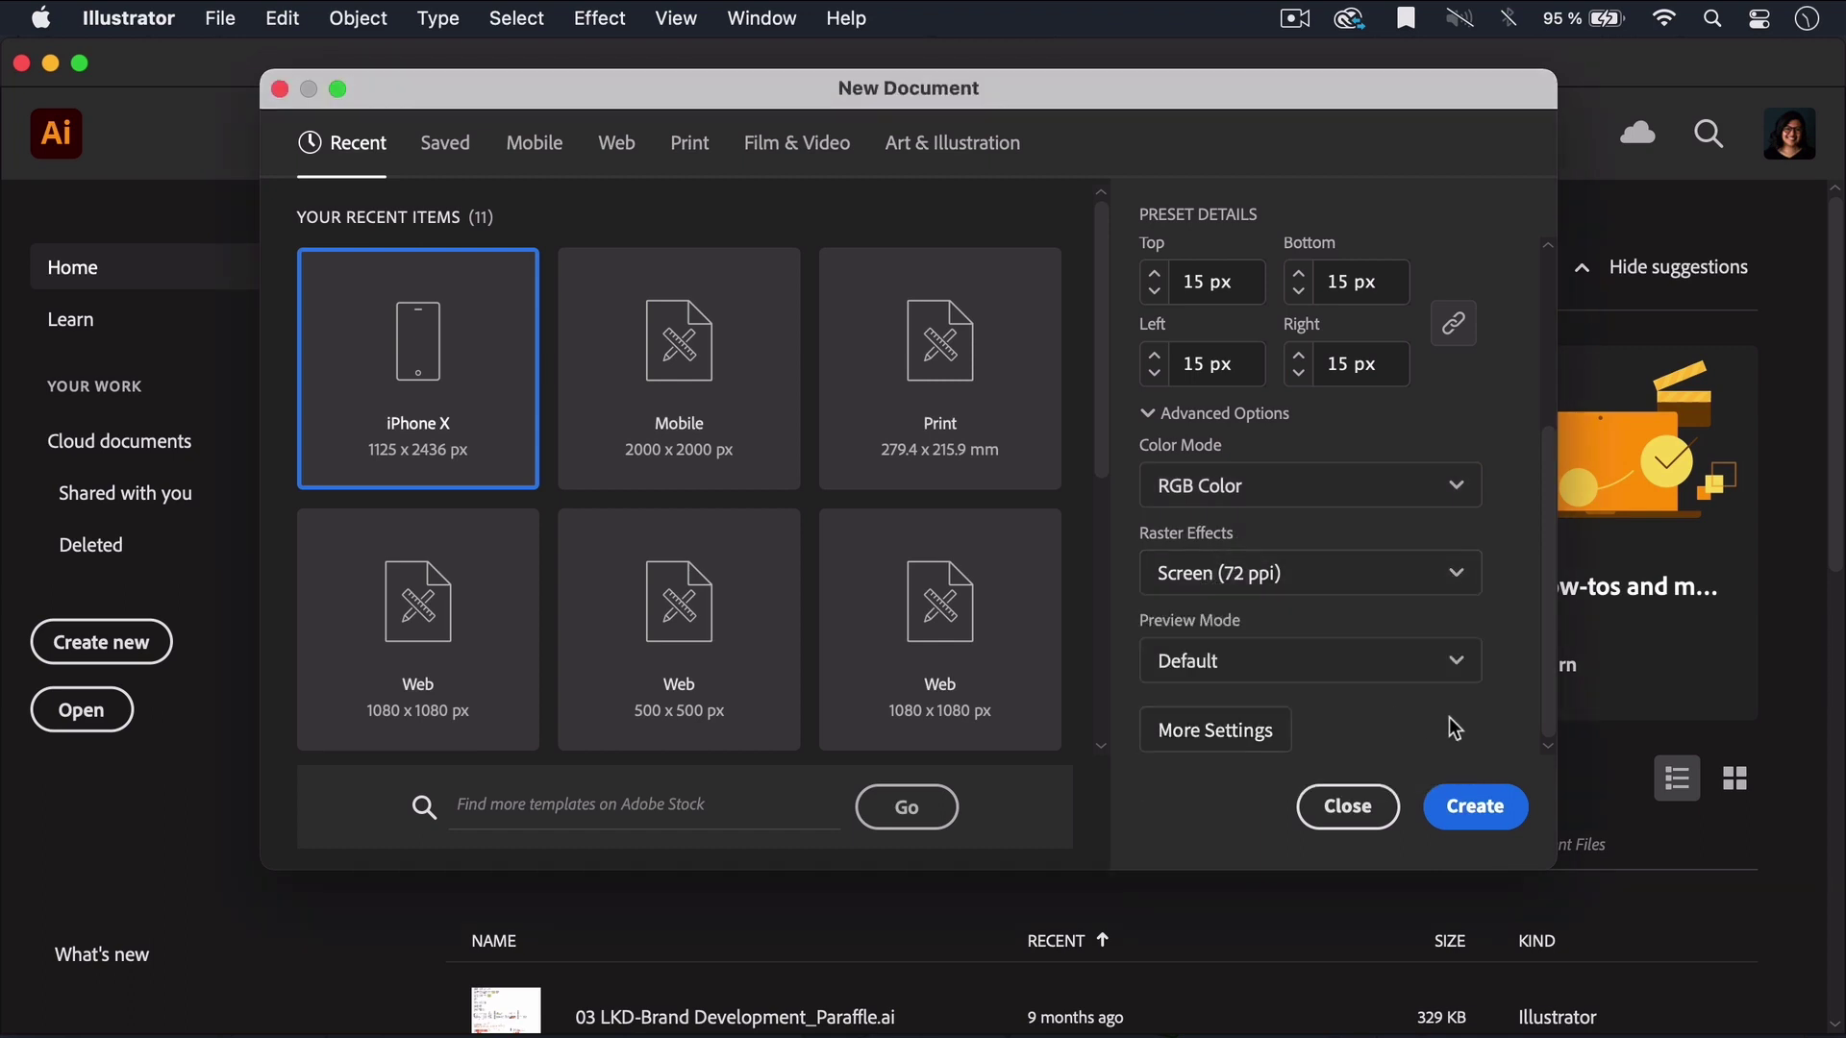
{"action": "left_click", "coordinate": [1448, 802]}
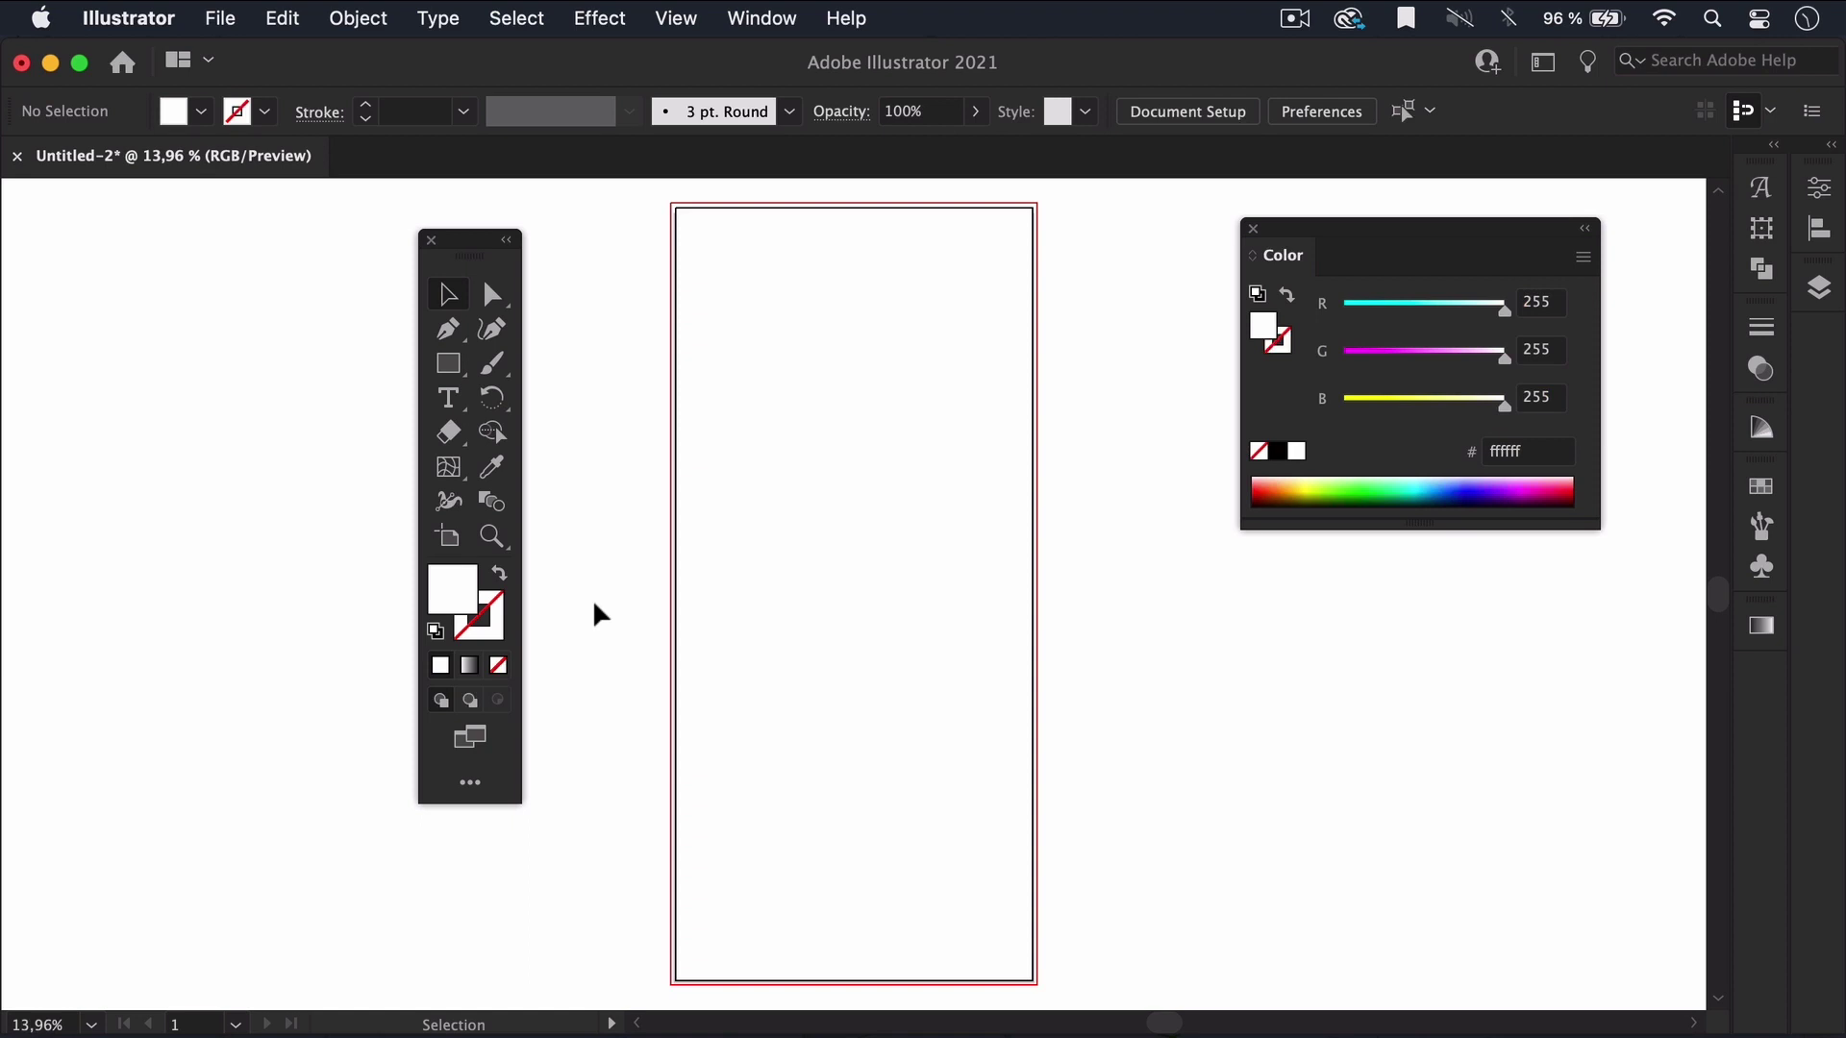
Draw a white, unstroked rectangle covering the artboard out to the bleed edges.
{"action": "left_click", "coordinate": [453, 367]}
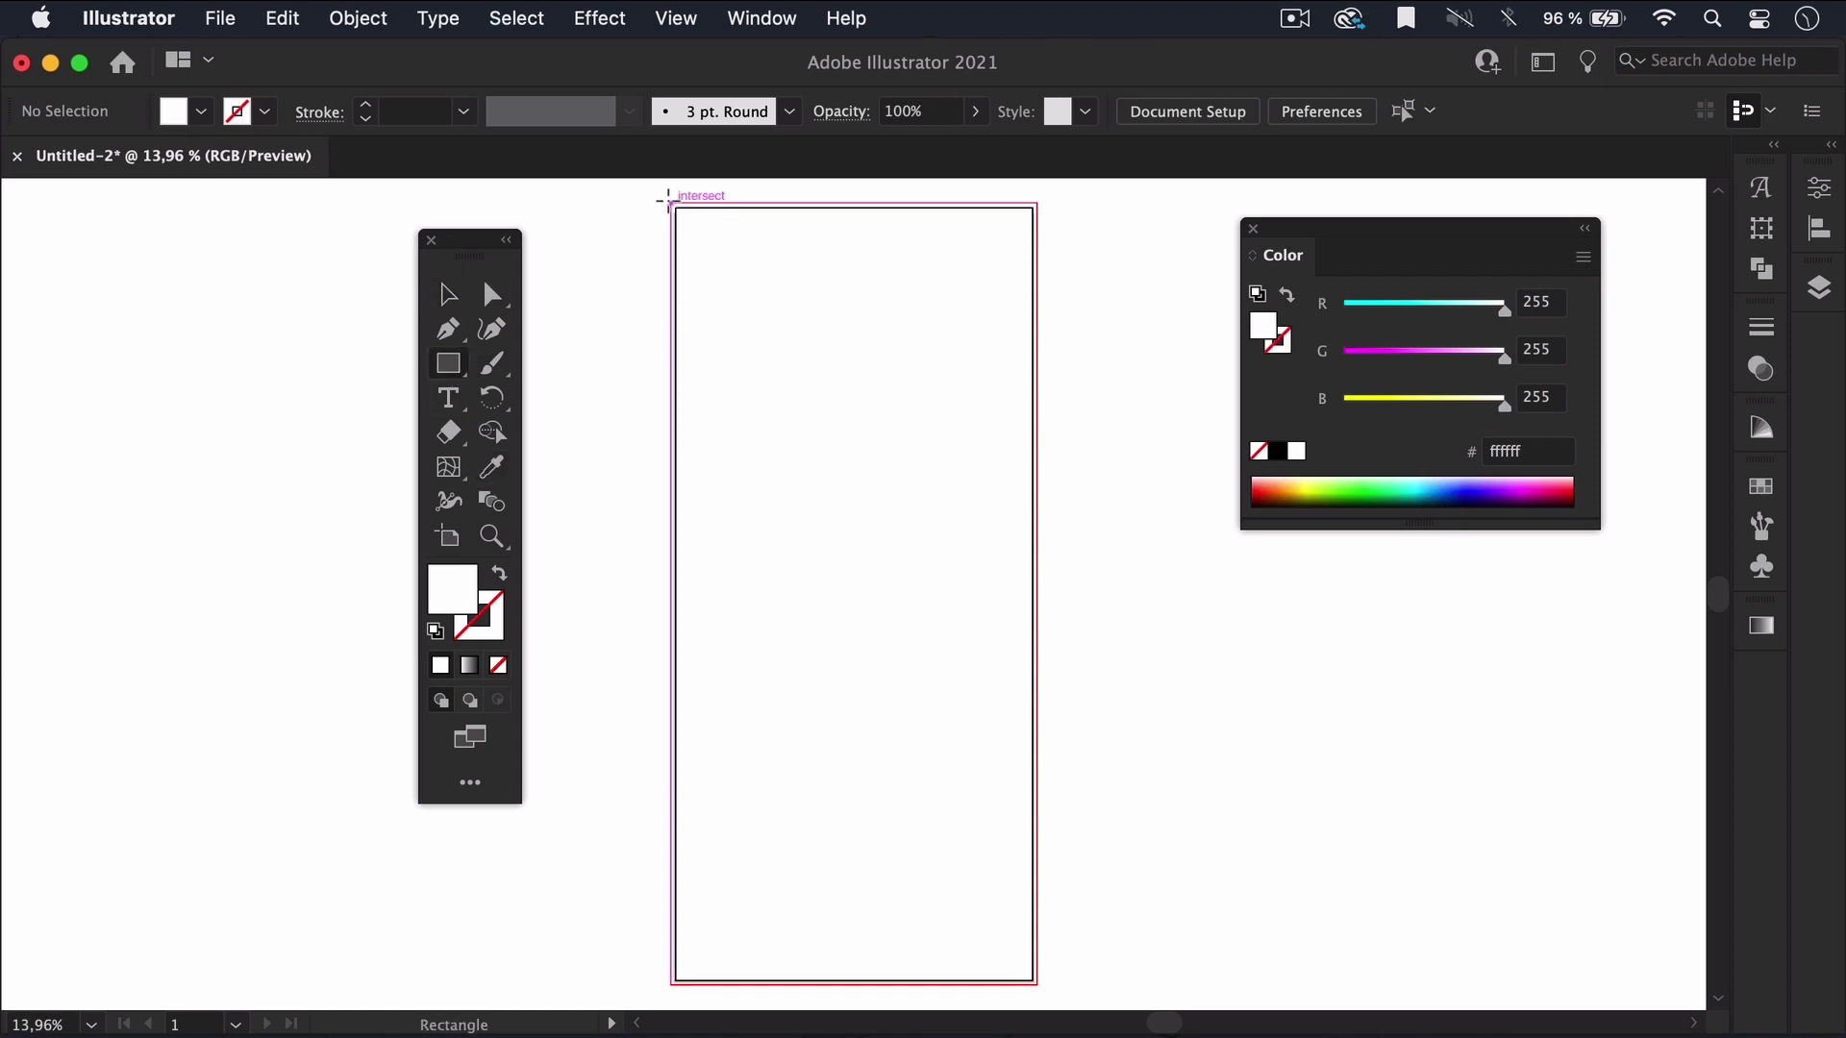
{"action": "left_click_drag", "start_coordinate": [671, 204], "coordinate": [1037, 985]}
{"action": "left_click", "coordinate": [446, 472]}
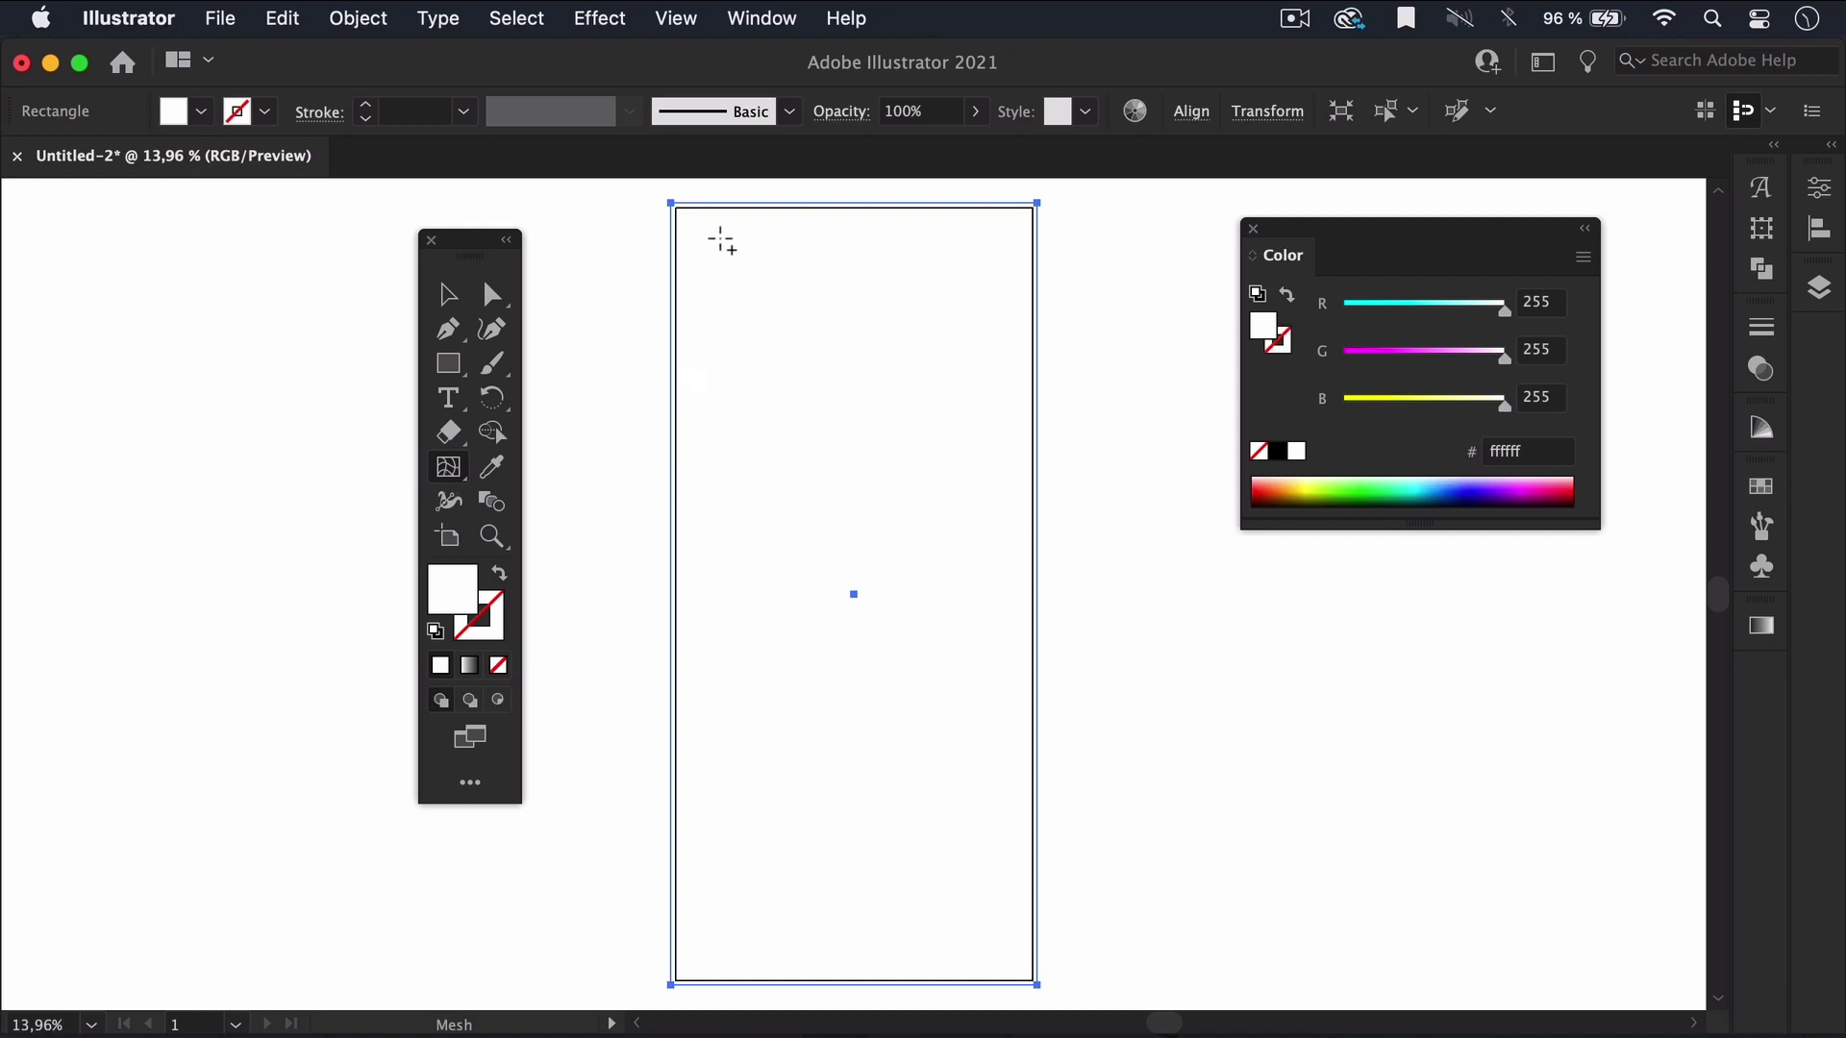
Convert the rectangle to a gradient mesh and add three vertical mesh lines along the top.
{"action": "left_click", "coordinate": [727, 252]}
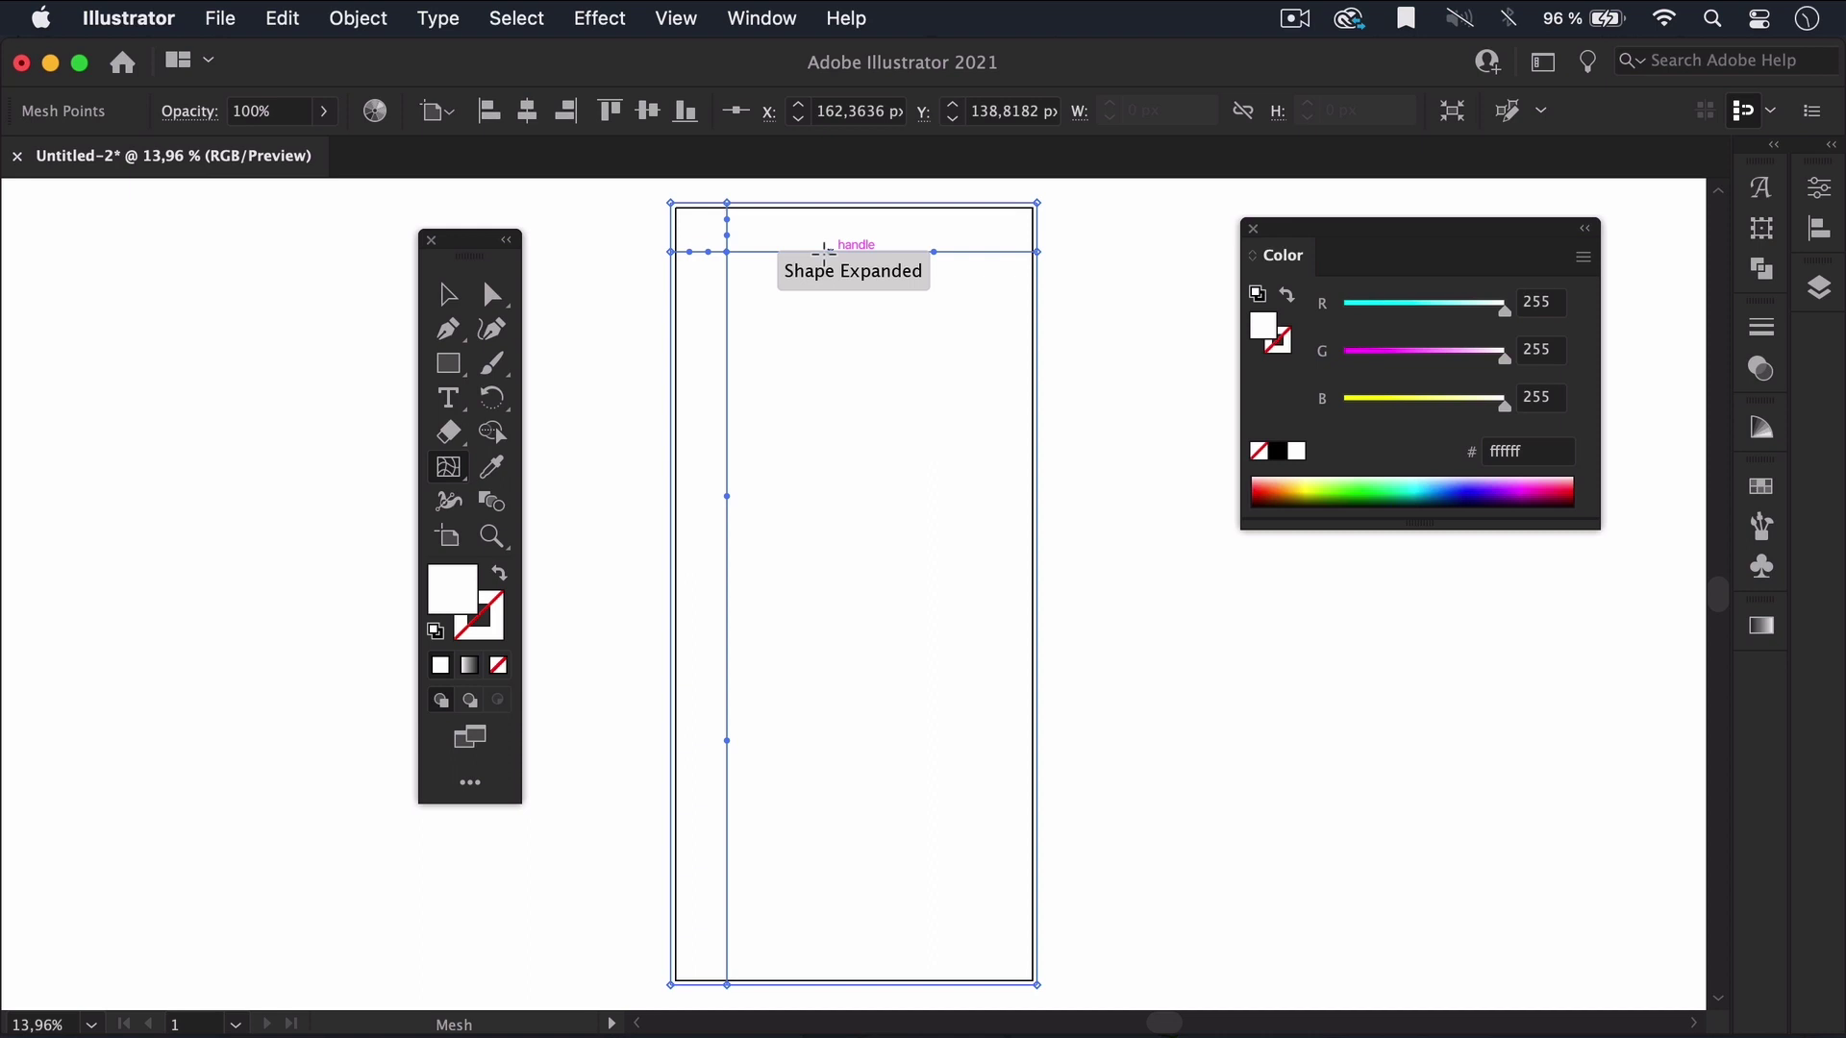
{"action": "left_click", "coordinate": [845, 252]}
{"action": "left_click", "coordinate": [879, 252]}
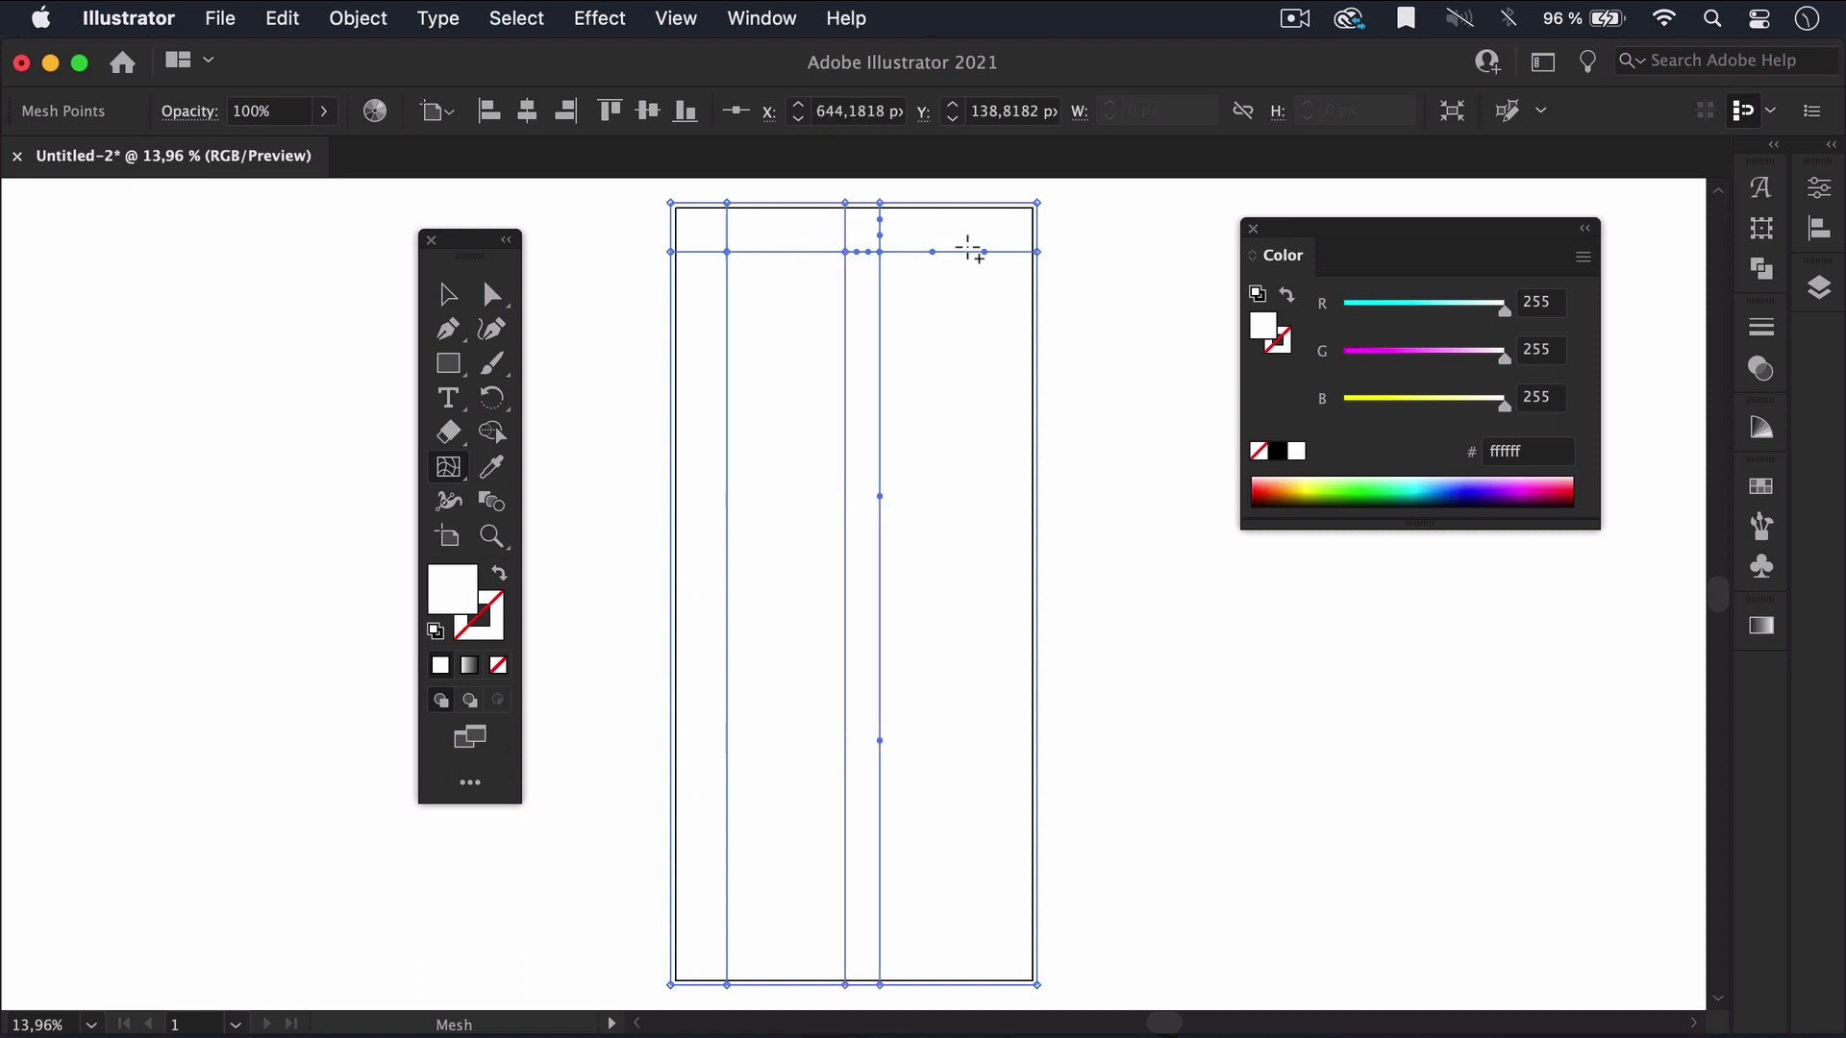
{"action": "left_click", "coordinate": [965, 252]}
Add seven horizontal mesh lines down the right edge, then deselect the mesh.
{"action": "left_click", "coordinate": [965, 319]}
{"action": "left_click", "coordinate": [965, 455]}
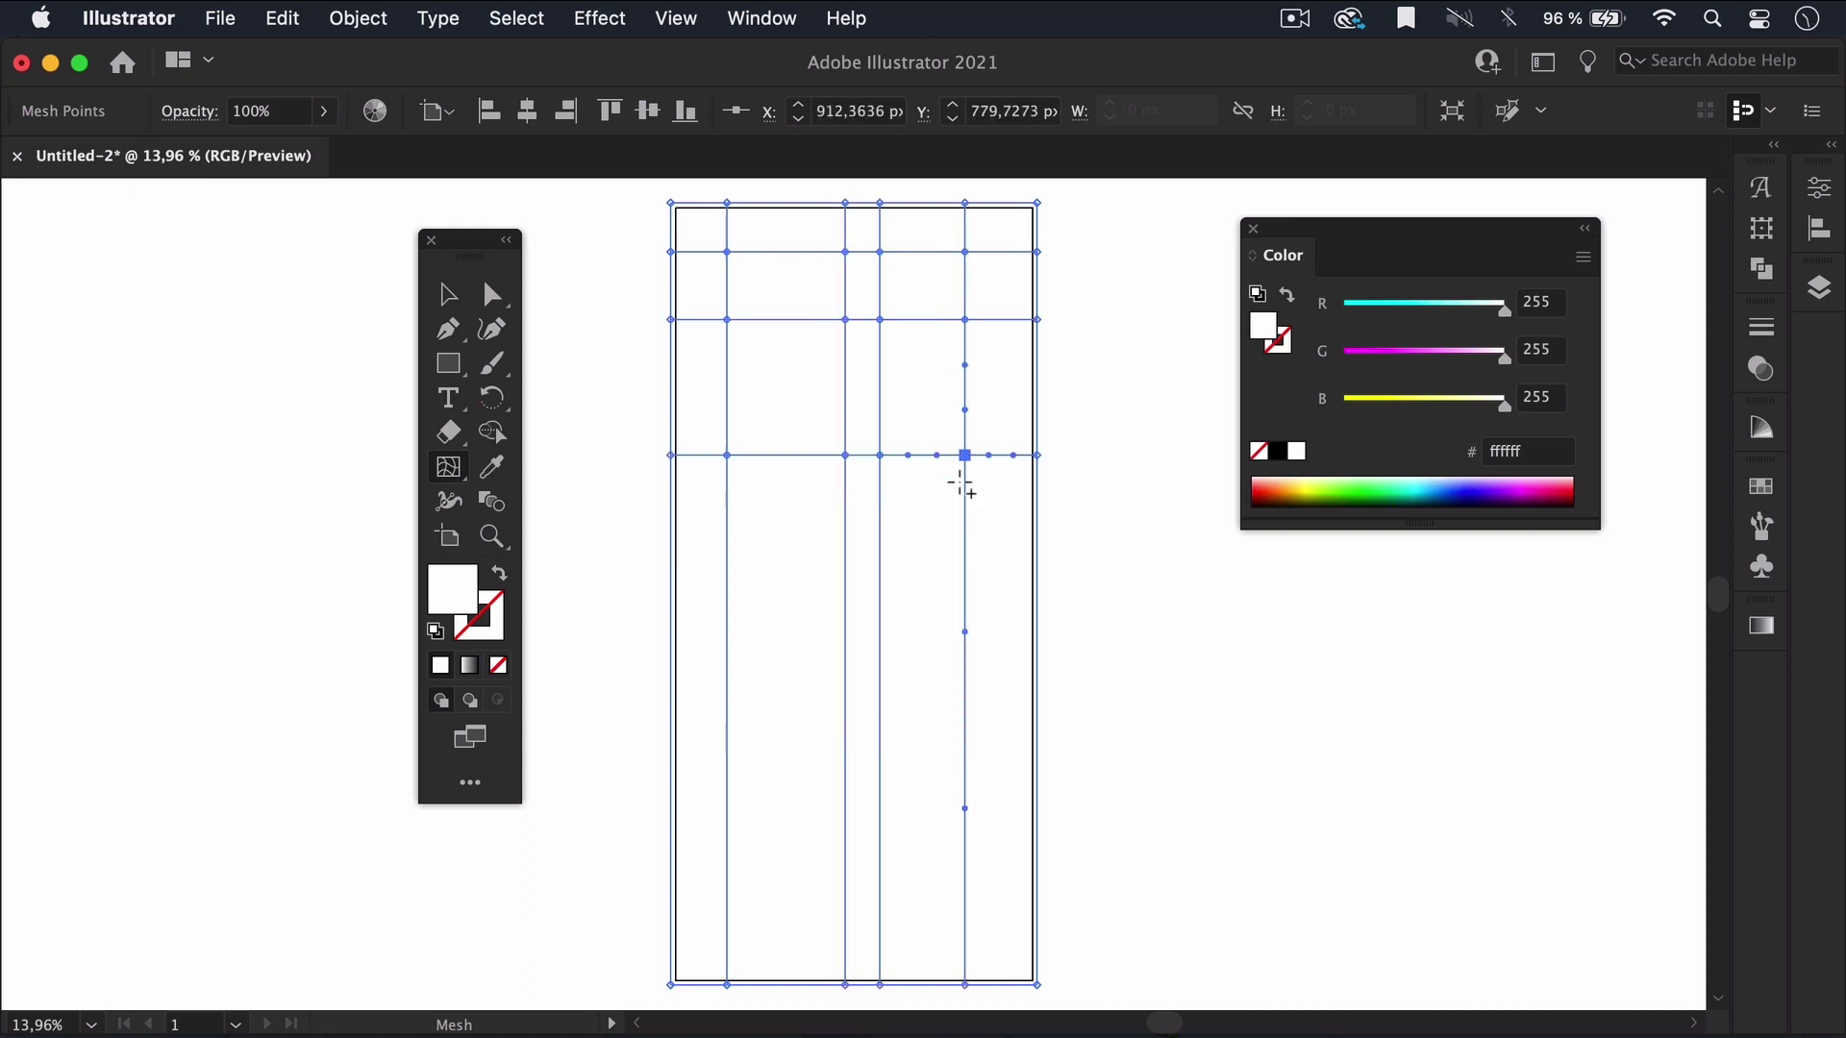
{"action": "left_click", "coordinate": [965, 552]}
{"action": "left_click", "coordinate": [965, 595]}
{"action": "left_click", "coordinate": [965, 662]}
{"action": "left_click", "coordinate": [965, 736]}
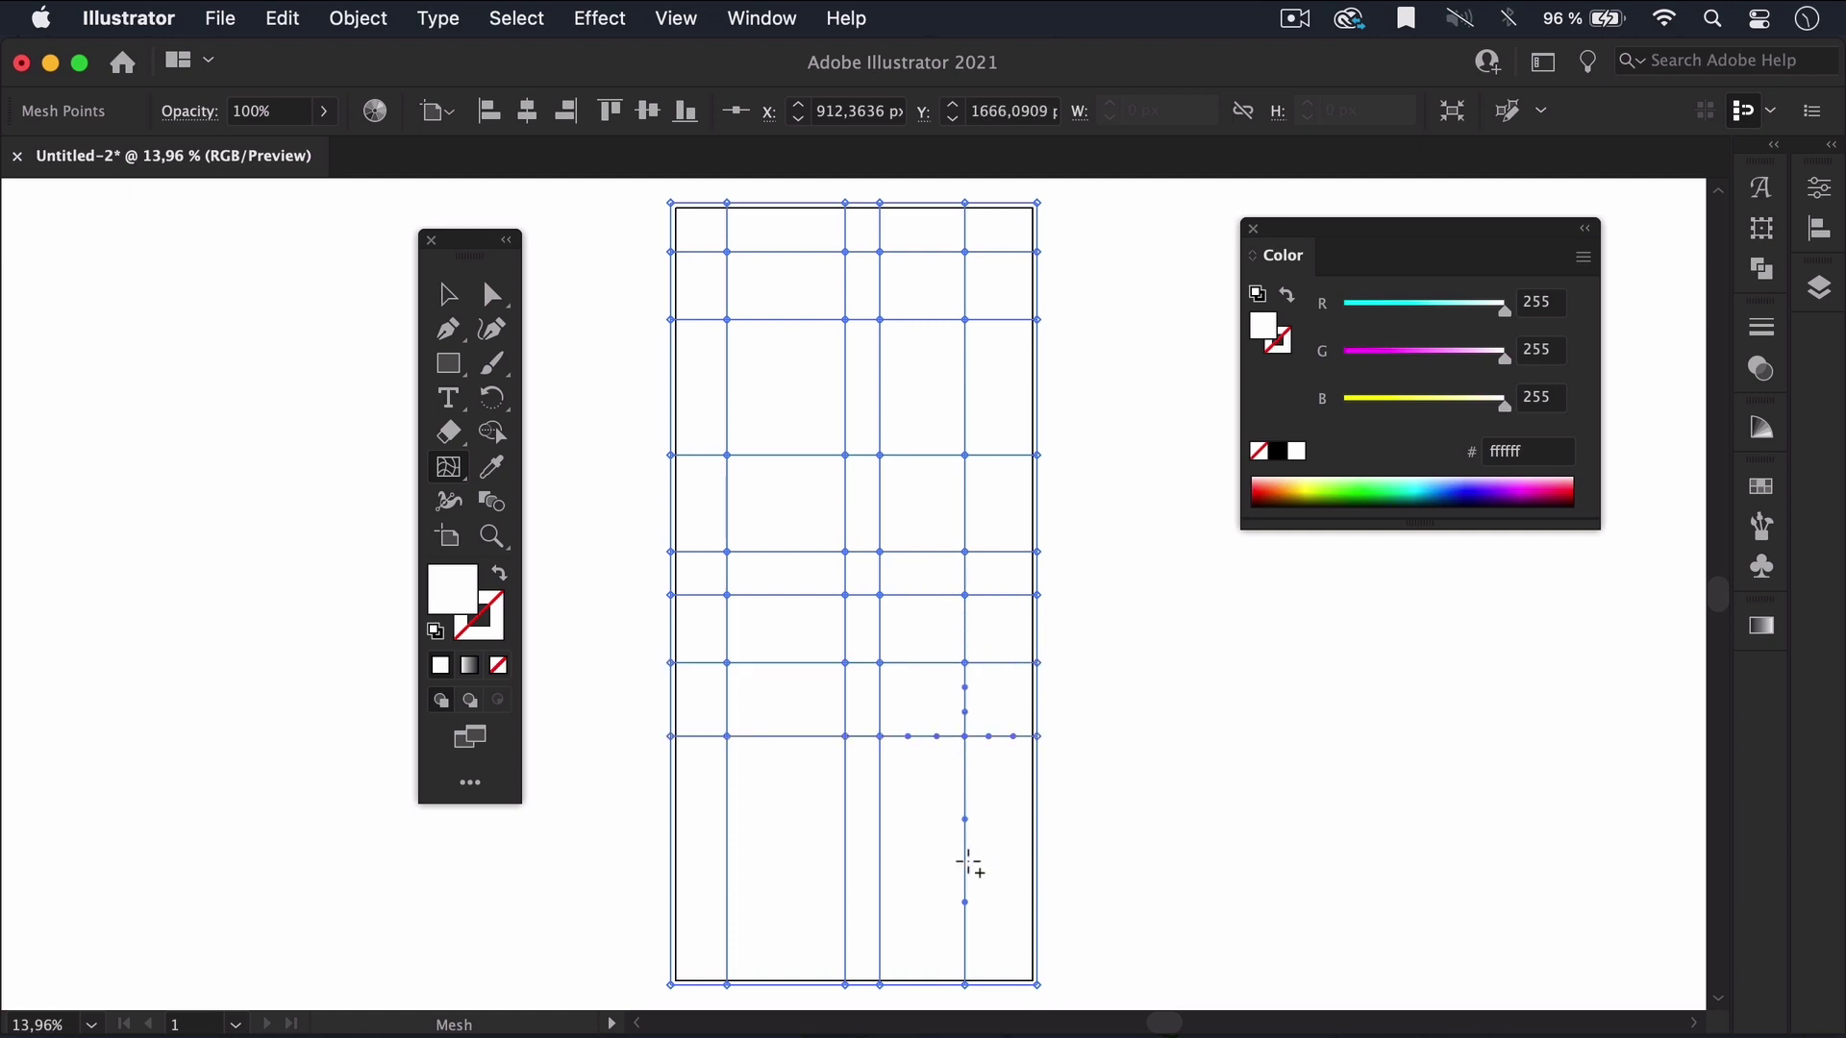
{"action": "left_click", "coordinate": [965, 863]}
{"action": "left_click", "coordinate": [447, 293]}
{"action": "left_click", "coordinate": [561, 333]}
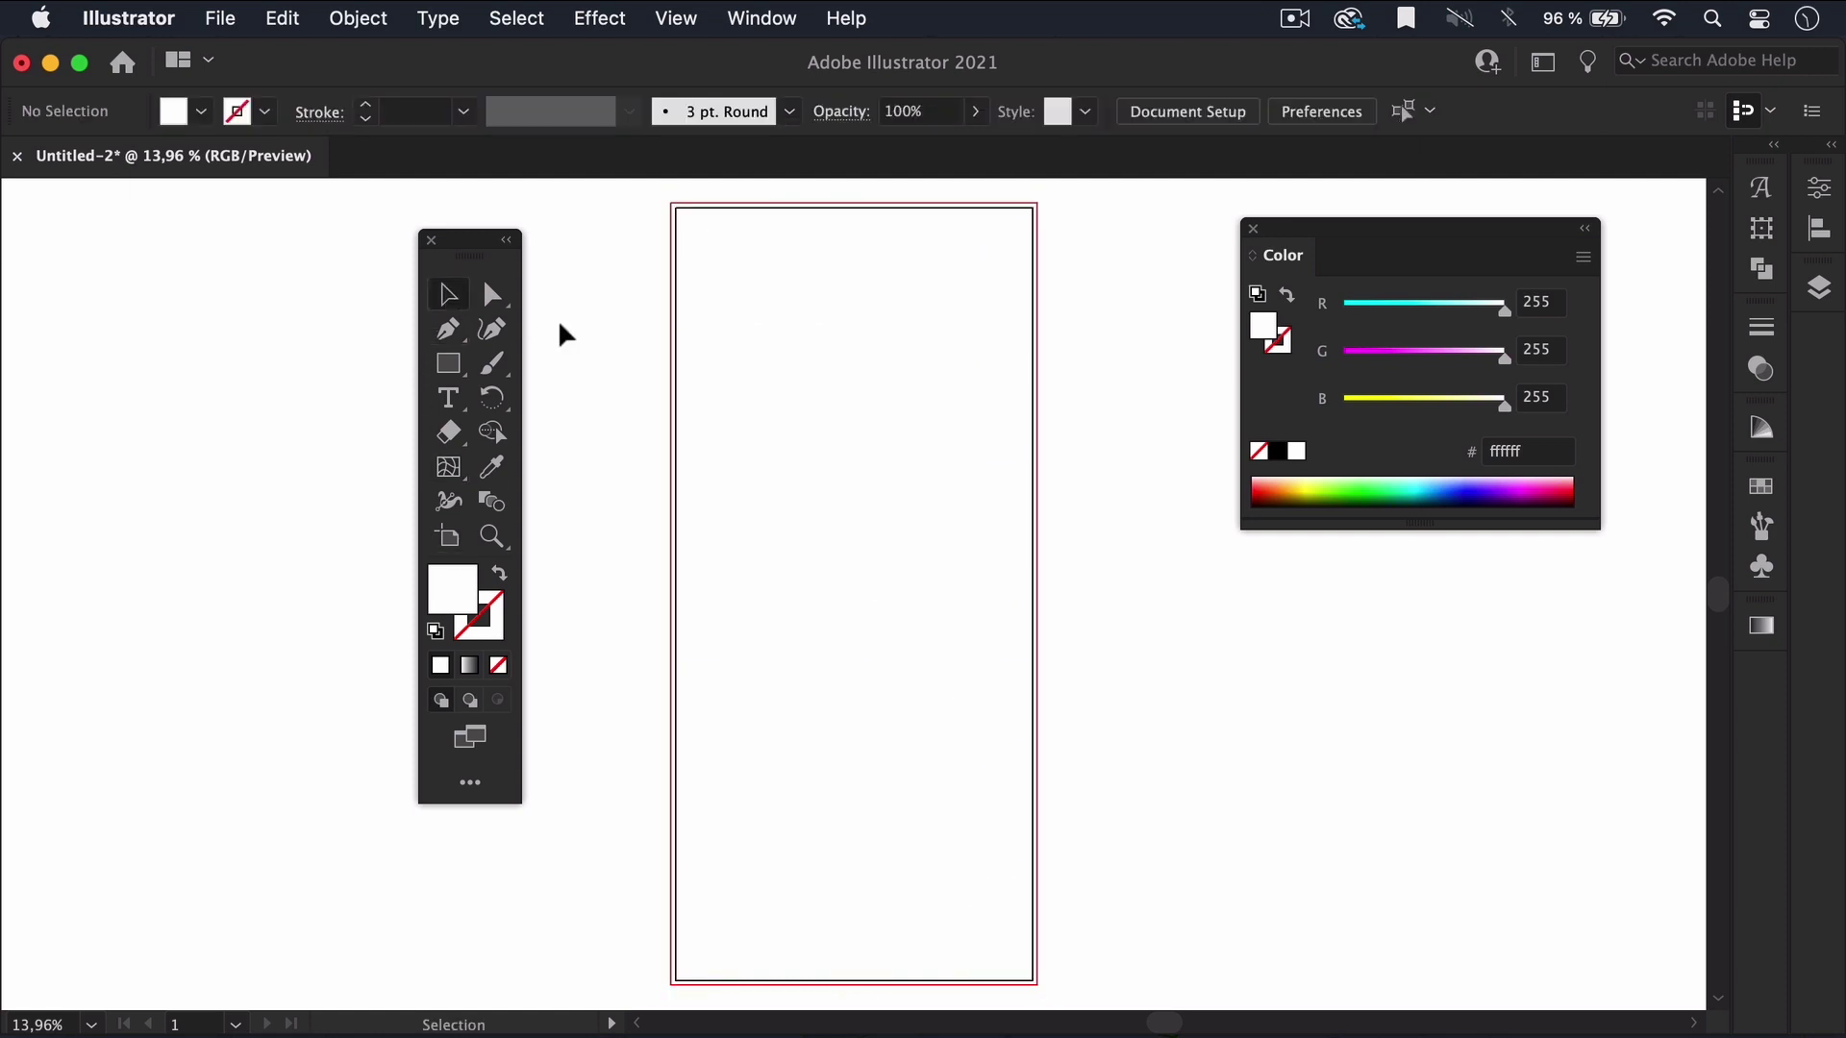
Draw a small square beside the artboard and fill it with pink F09FC6.
{"action": "left_click_drag", "start_coordinate": [1141, 280], "coordinate": [1103, 296]}
{"action": "left_click", "coordinate": [448, 363]}
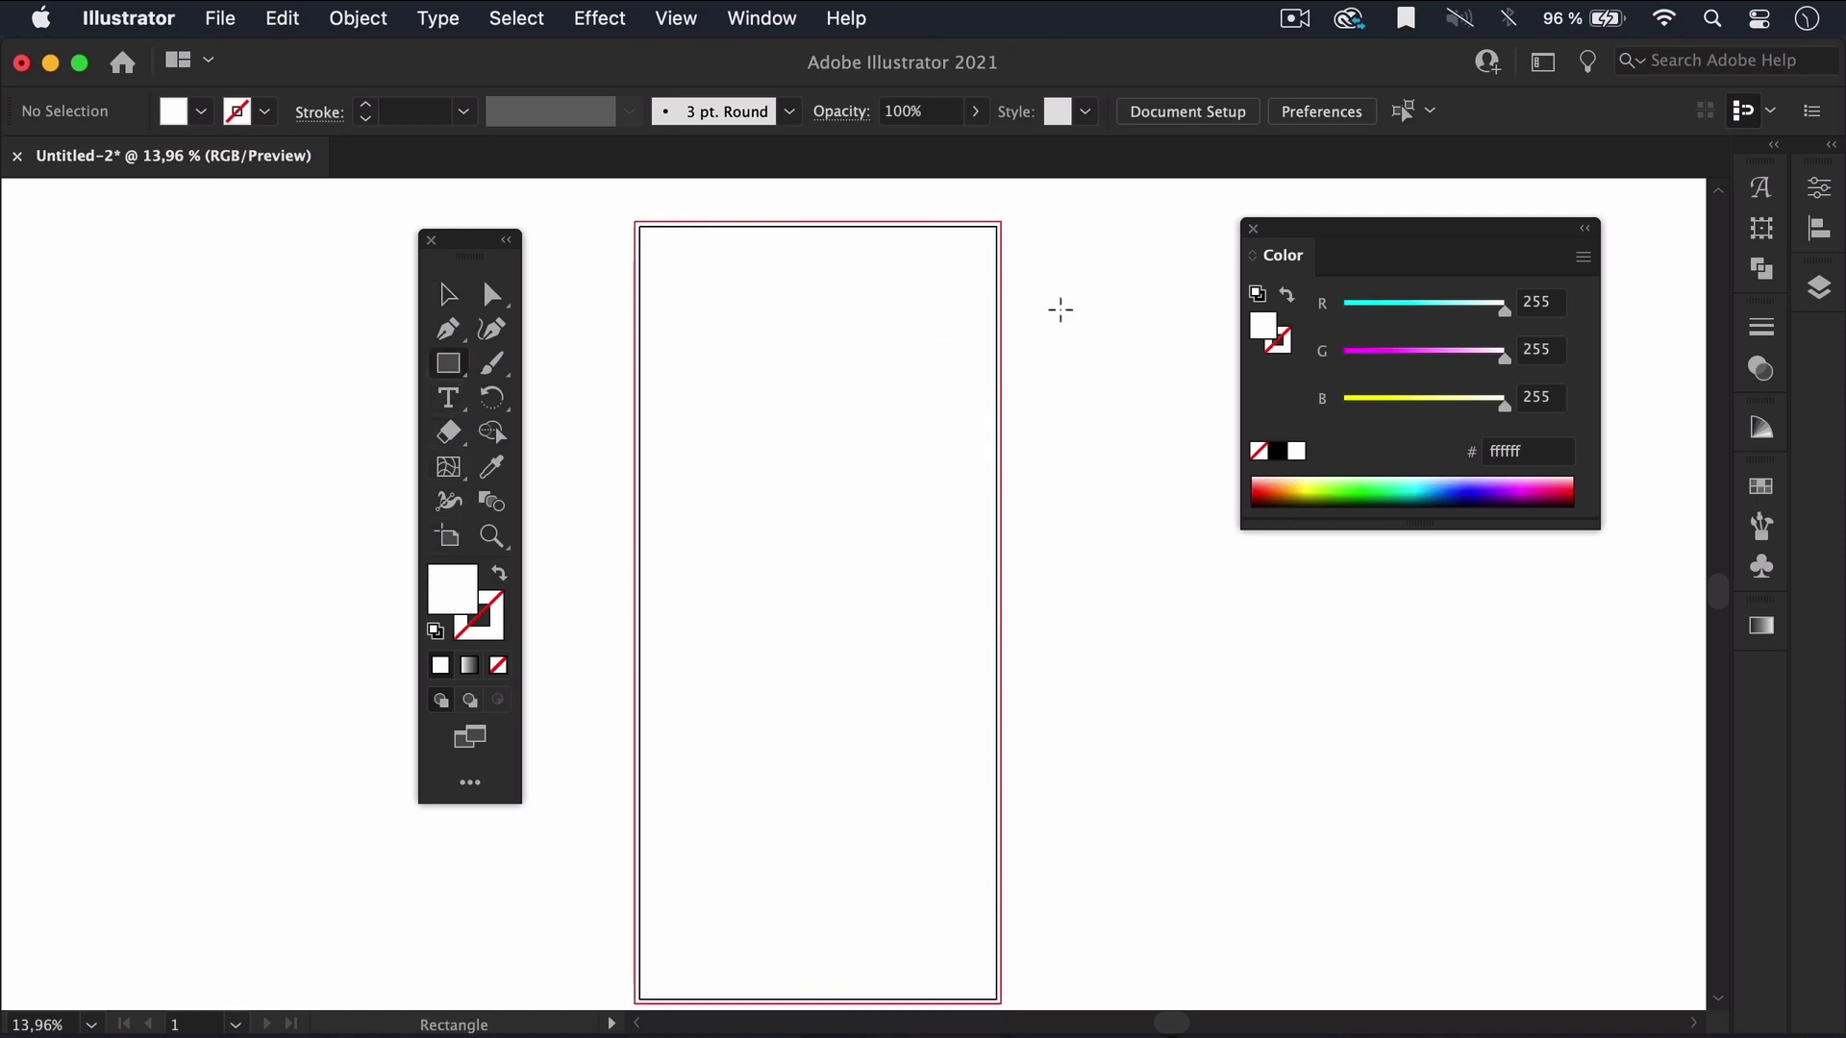
{"action": "left_click_drag", "start_coordinate": [1065, 226], "coordinate": [1129, 285]}
{"action": "key", "text": "v"}
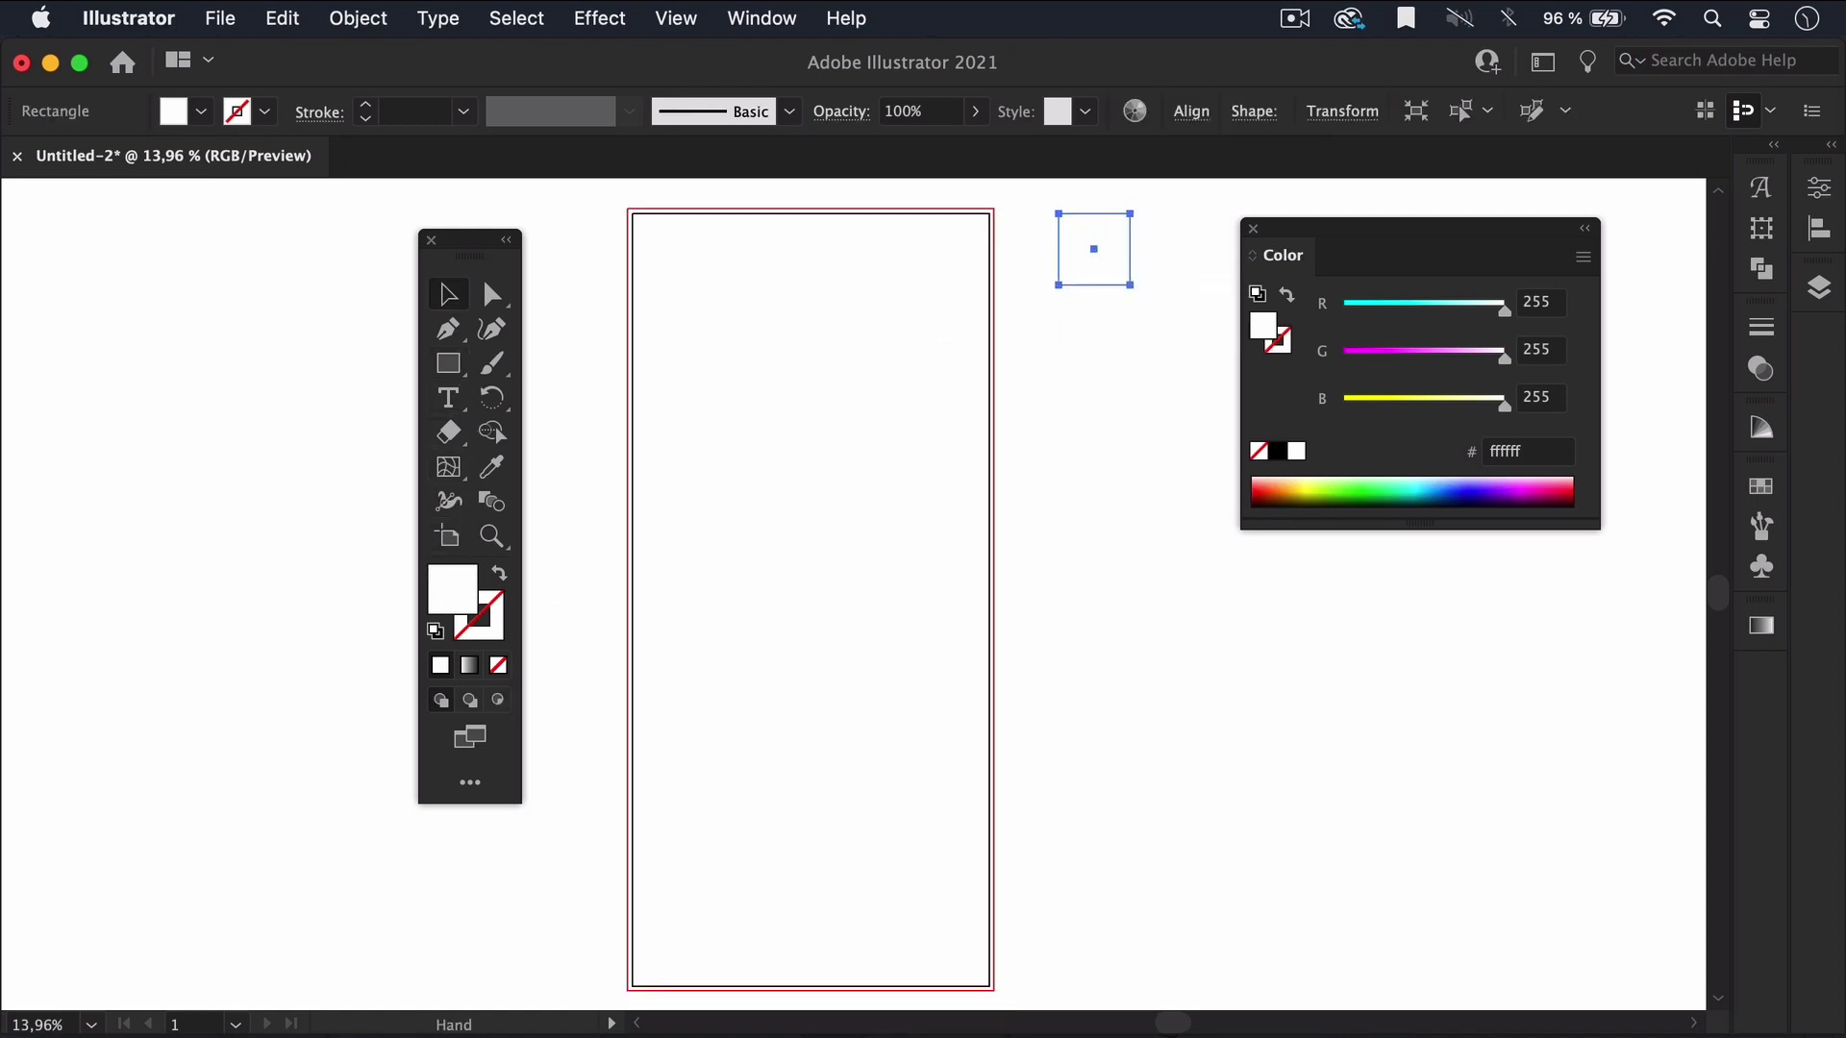
{"action": "left_click", "coordinate": [1528, 451]}
{"action": "key", "text": "super+a"}
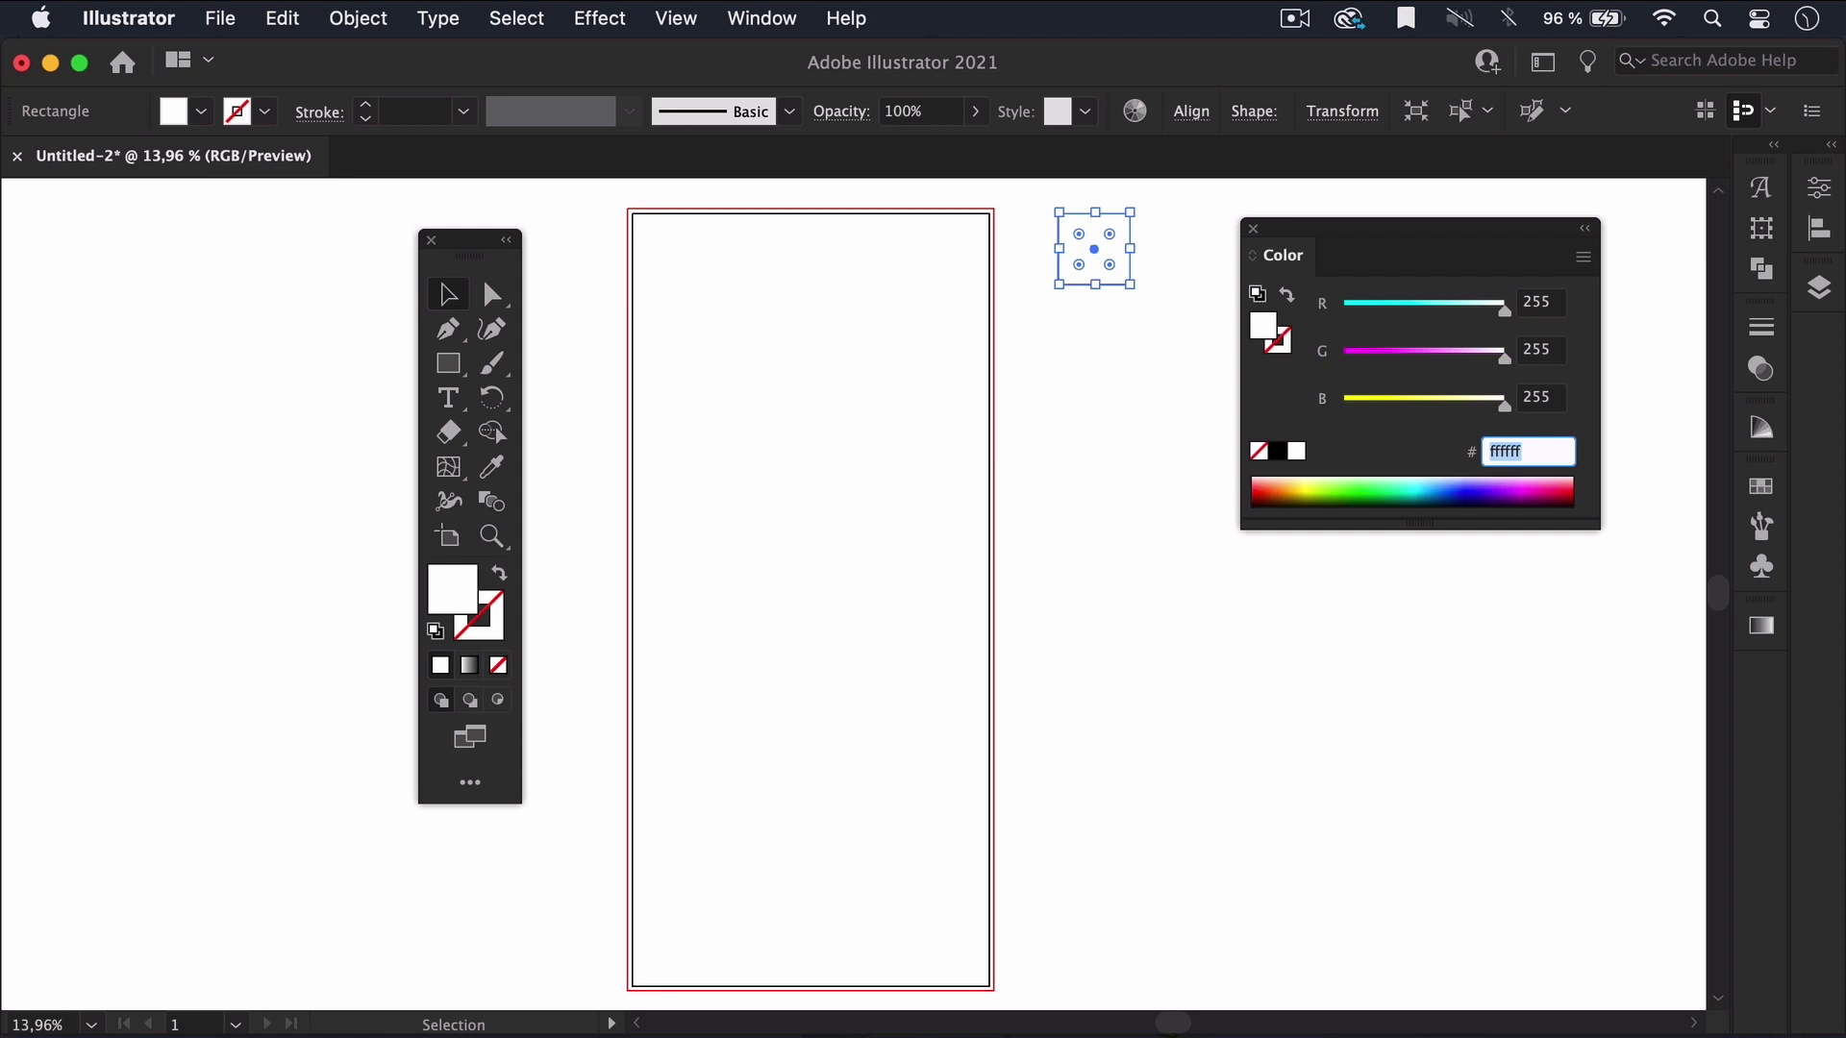
{"action": "type", "text": "F09FC6"}
{"action": "key", "text": "Return"}
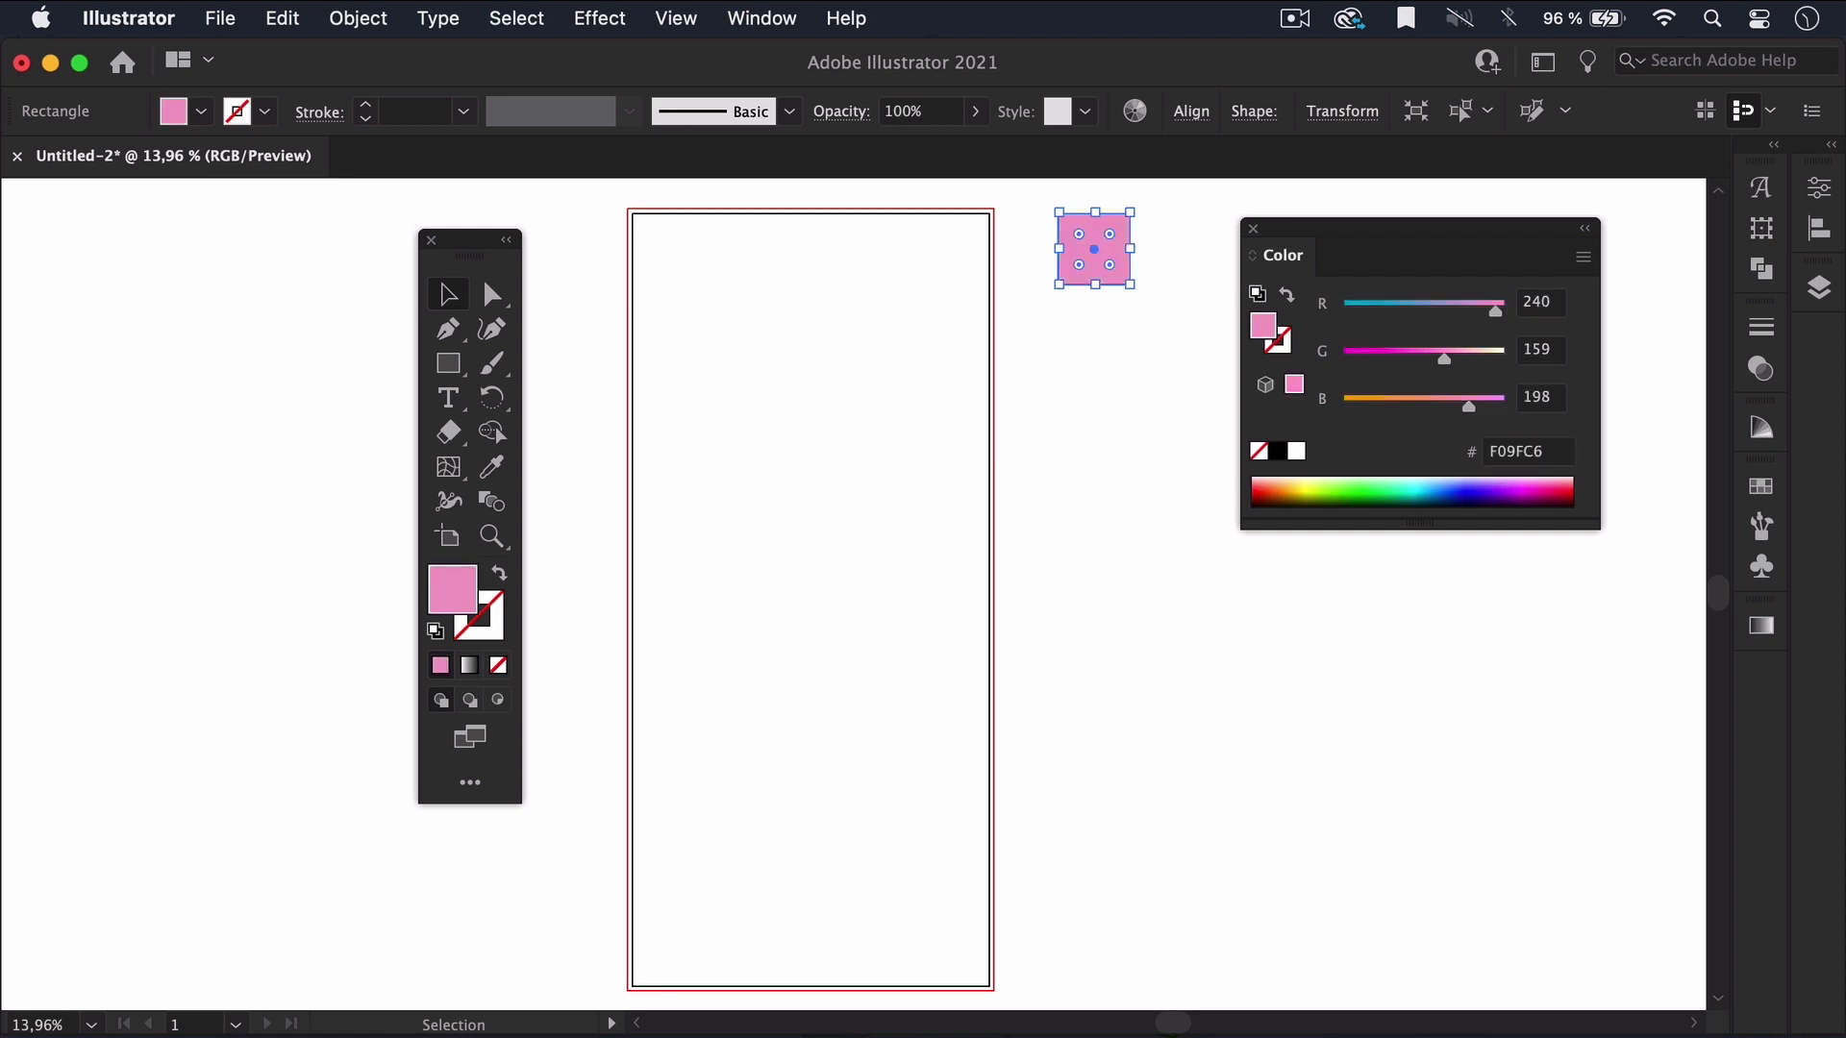
Duplicate the square downward twice, coloring the copies blue A9CDD7 and yellow FBF5CC.
{"action": "left_click_drag", "start_coordinate": [1094, 249], "coordinate": [1094, 341]}
{"action": "left_click", "coordinate": [1529, 451]}
{"action": "type", "text": "A"}
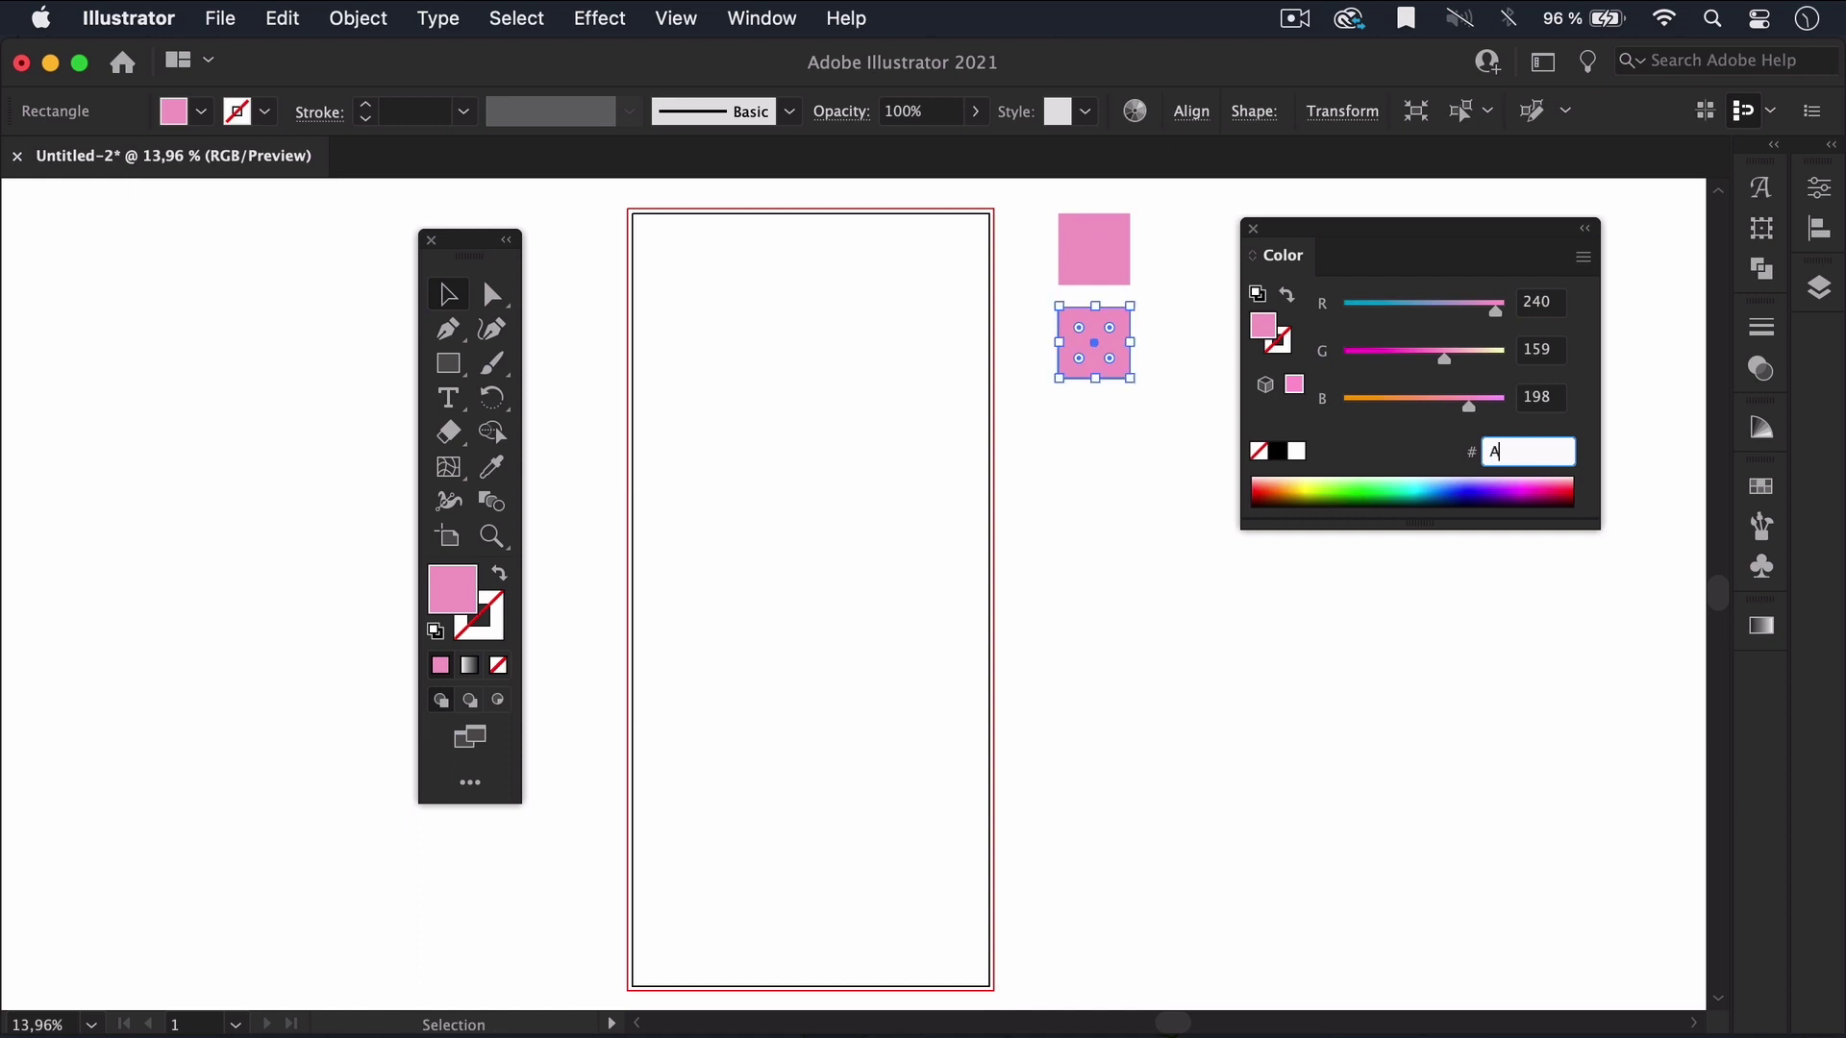
{"action": "type", "text": "9CDD7"}
{"action": "key", "text": "Return"}
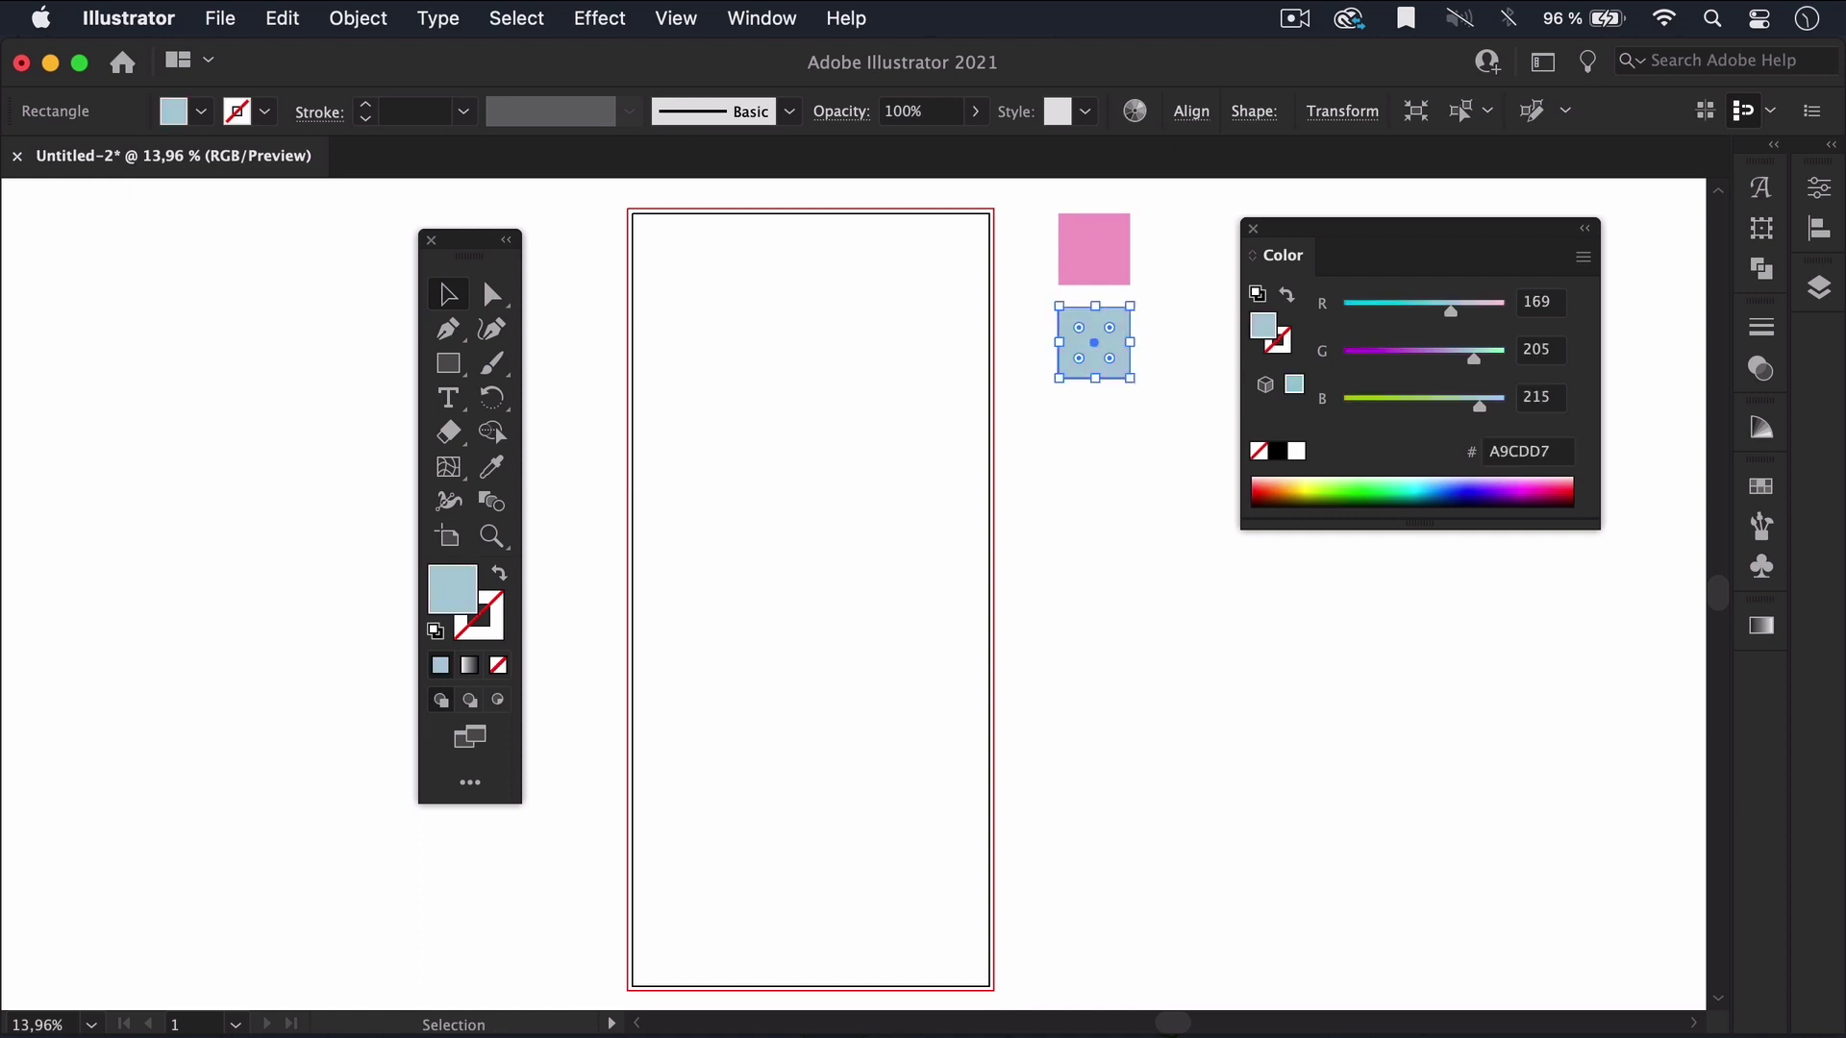
{"action": "left_click_drag", "start_coordinate": [1094, 342], "coordinate": [1094, 440]}
{"action": "left_click", "coordinate": [1528, 451]}
{"action": "type", "text": "FBF5CC"}
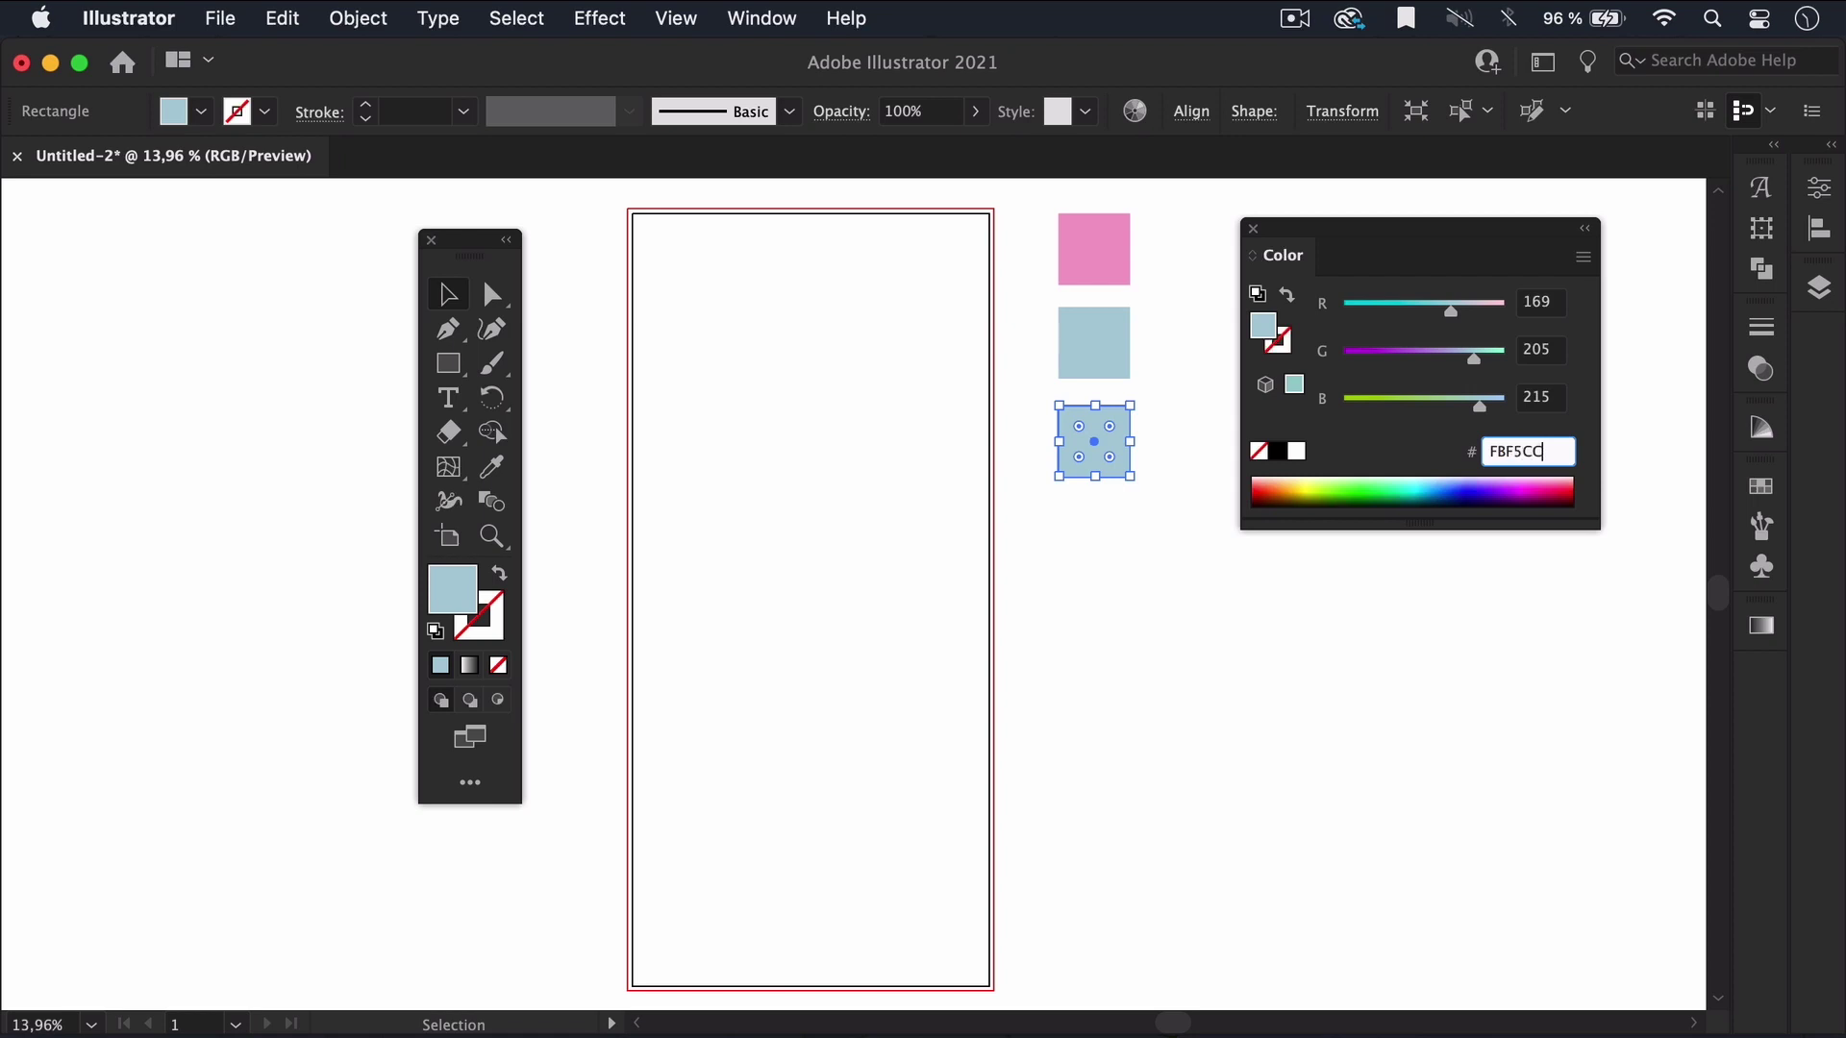
{"action": "key", "text": "Return"}
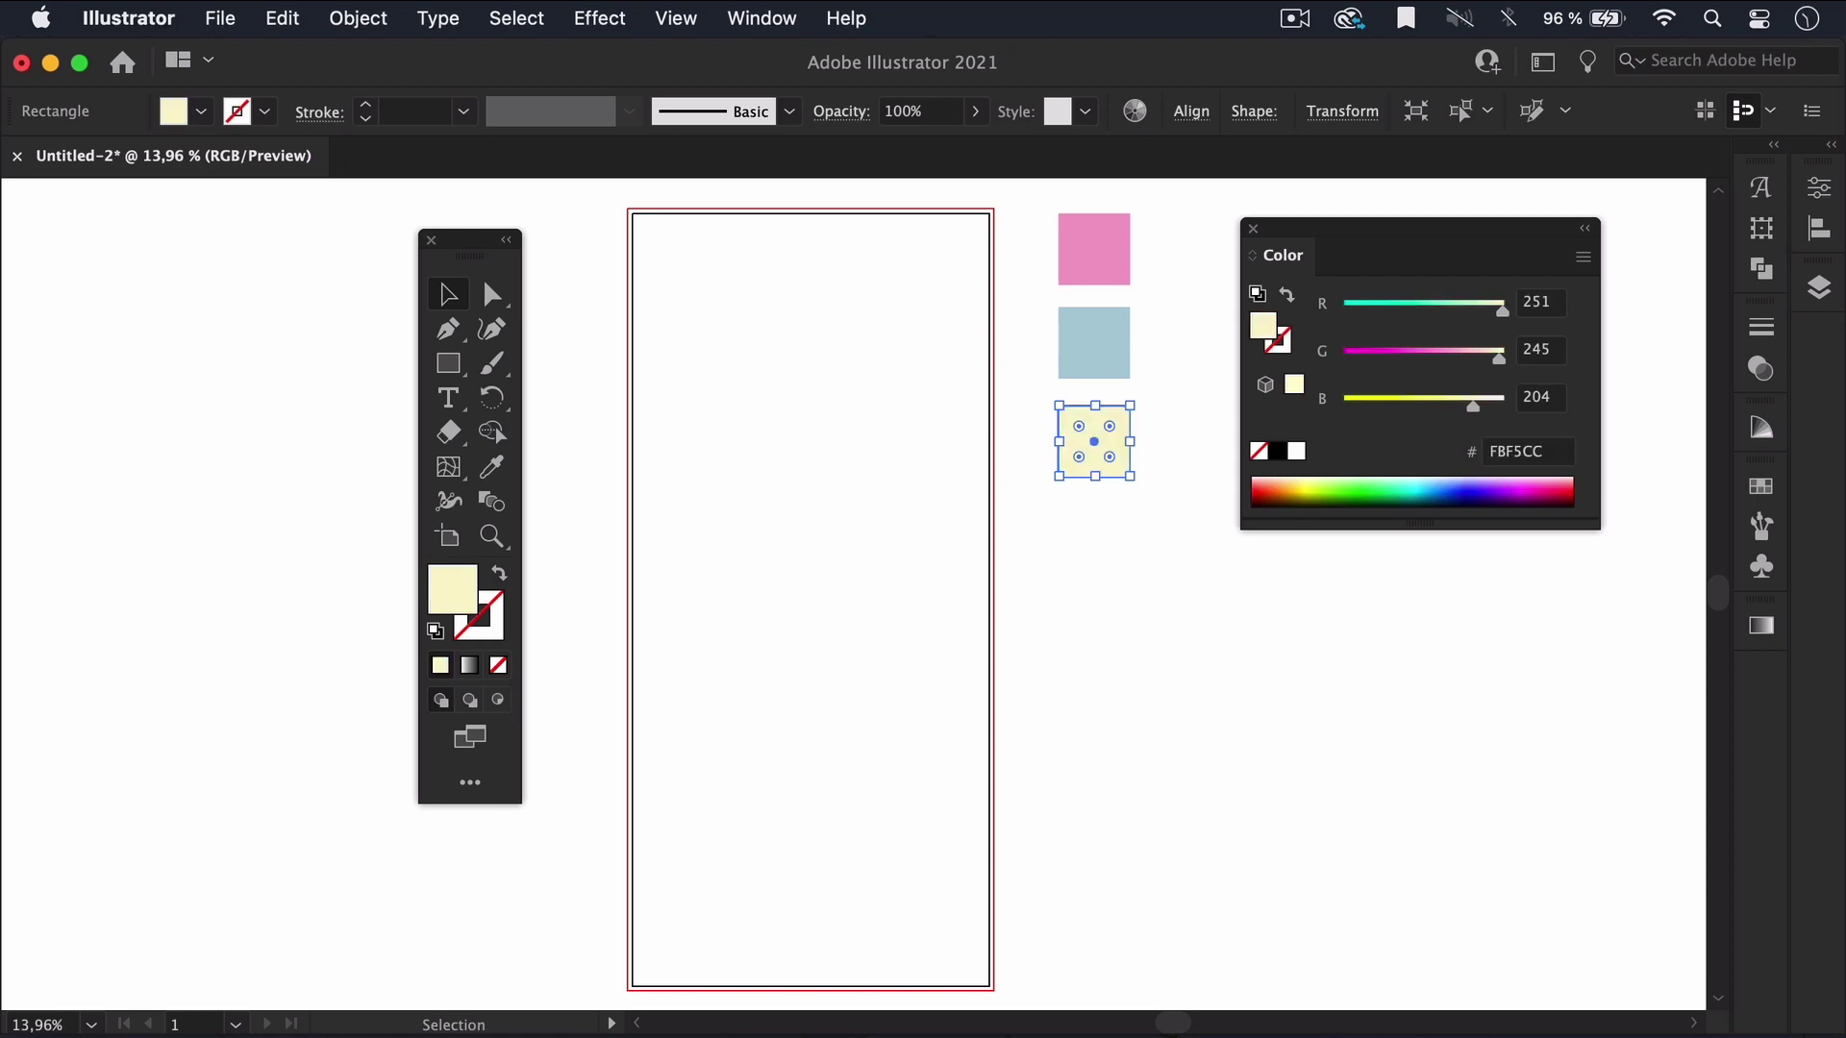
Duplicate the yellow square below it and color the copy green BEF4BC.
{"action": "left_click_drag", "start_coordinate": [1094, 441], "coordinate": [1094, 530]}
{"action": "left_click", "coordinate": [1529, 451]}
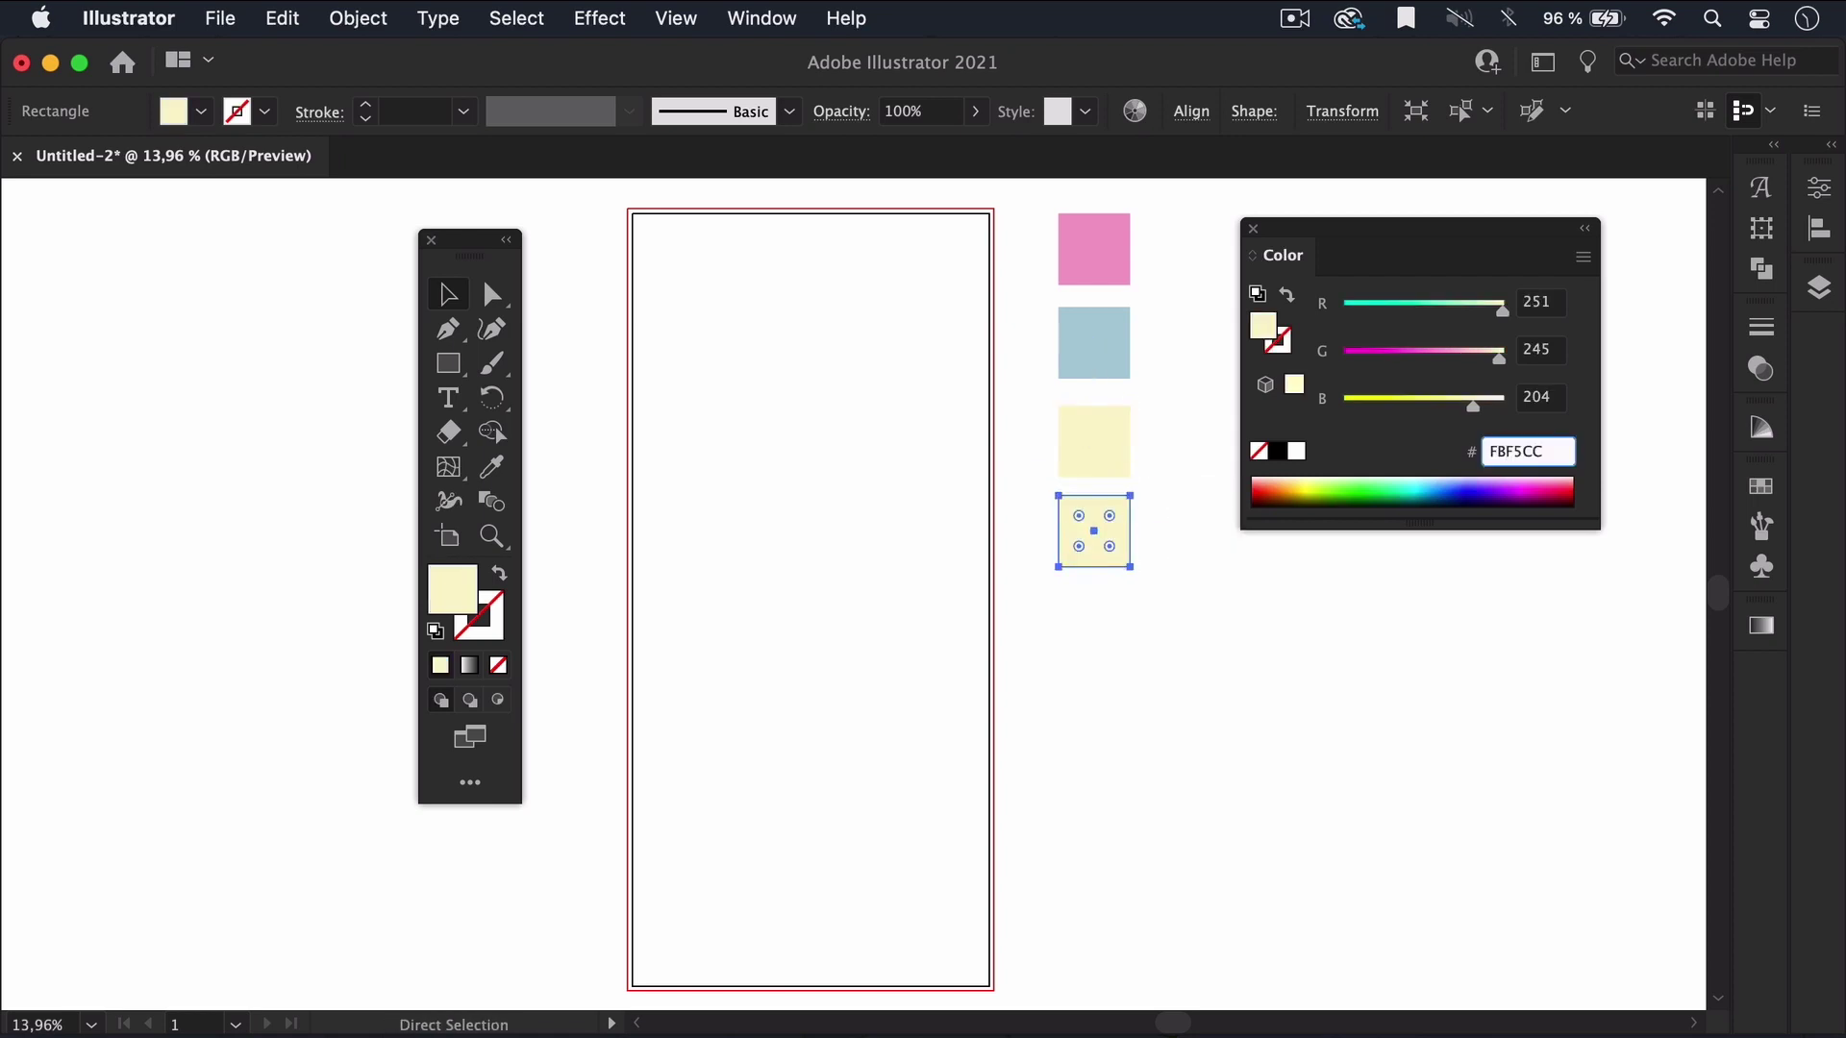
{"action": "type", "text": "BEF"}
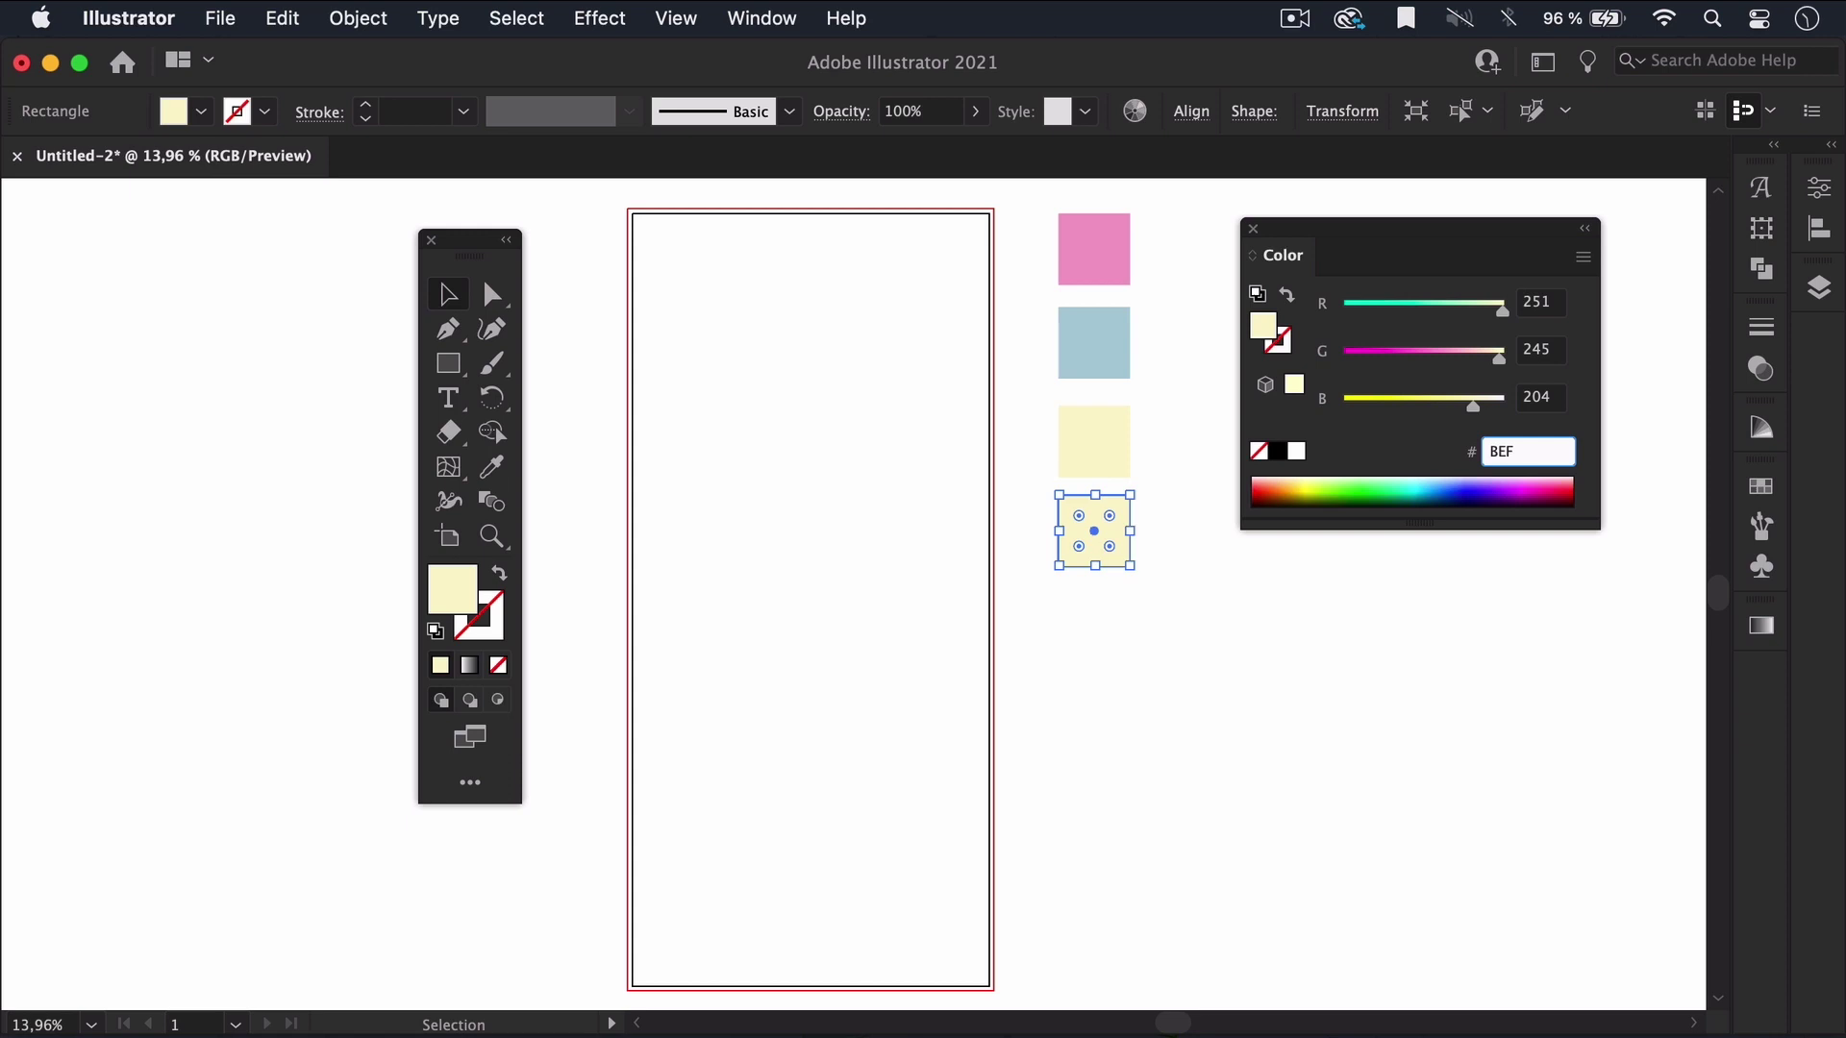
{"action": "type", "text": "4BC"}
{"action": "key", "text": "Return"}
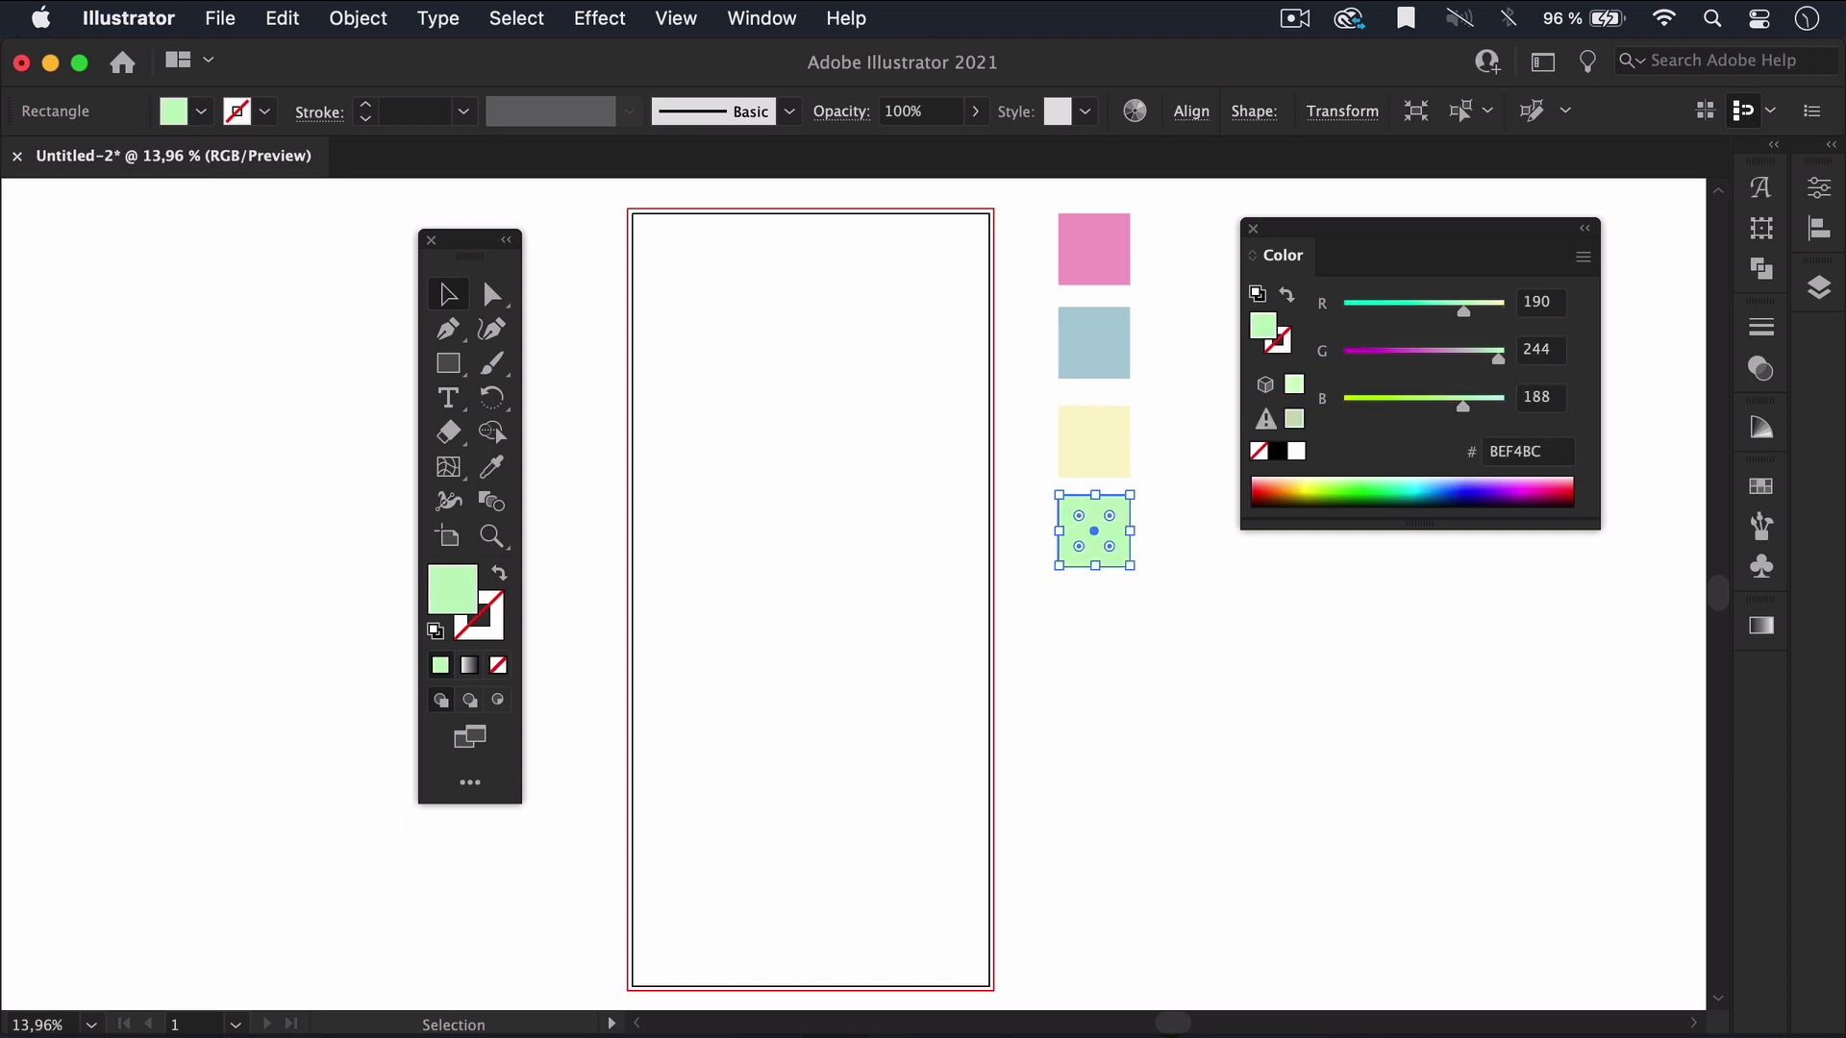
{"action": "left_click", "coordinate": [1286, 651]}
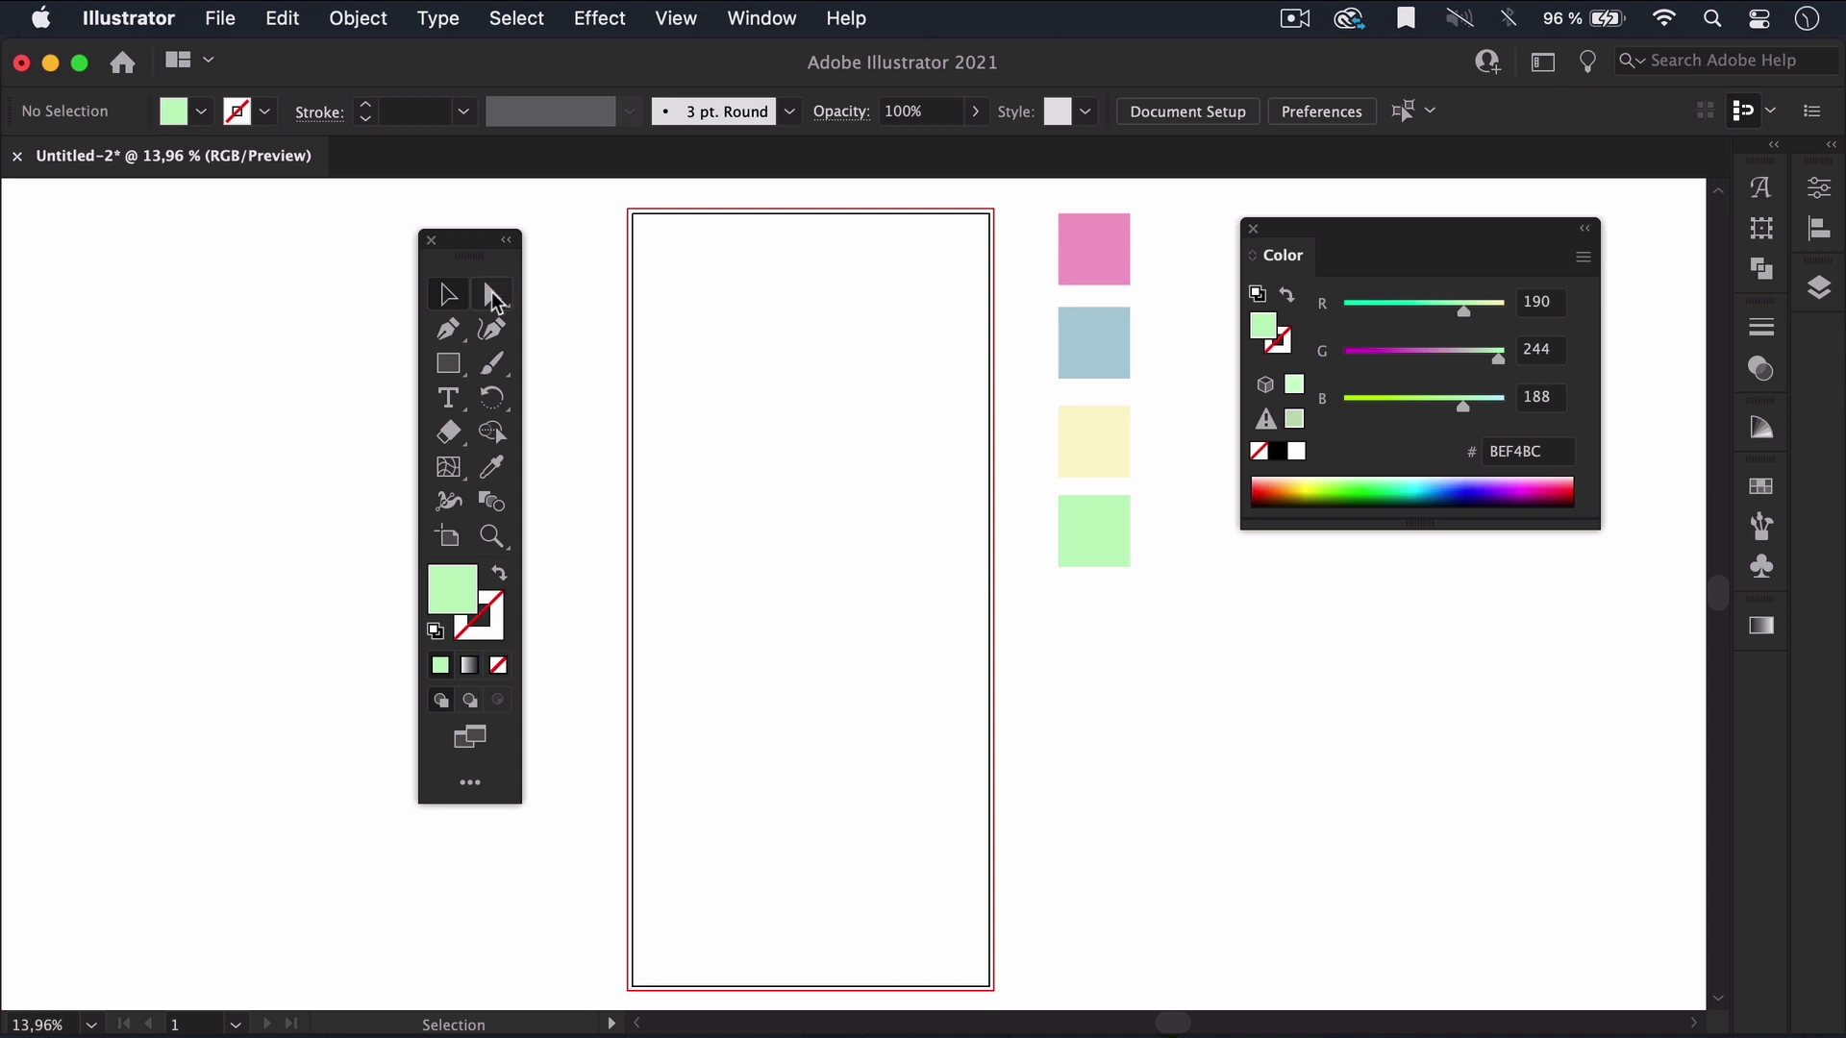
{"action": "left_click", "coordinate": [492, 291]}
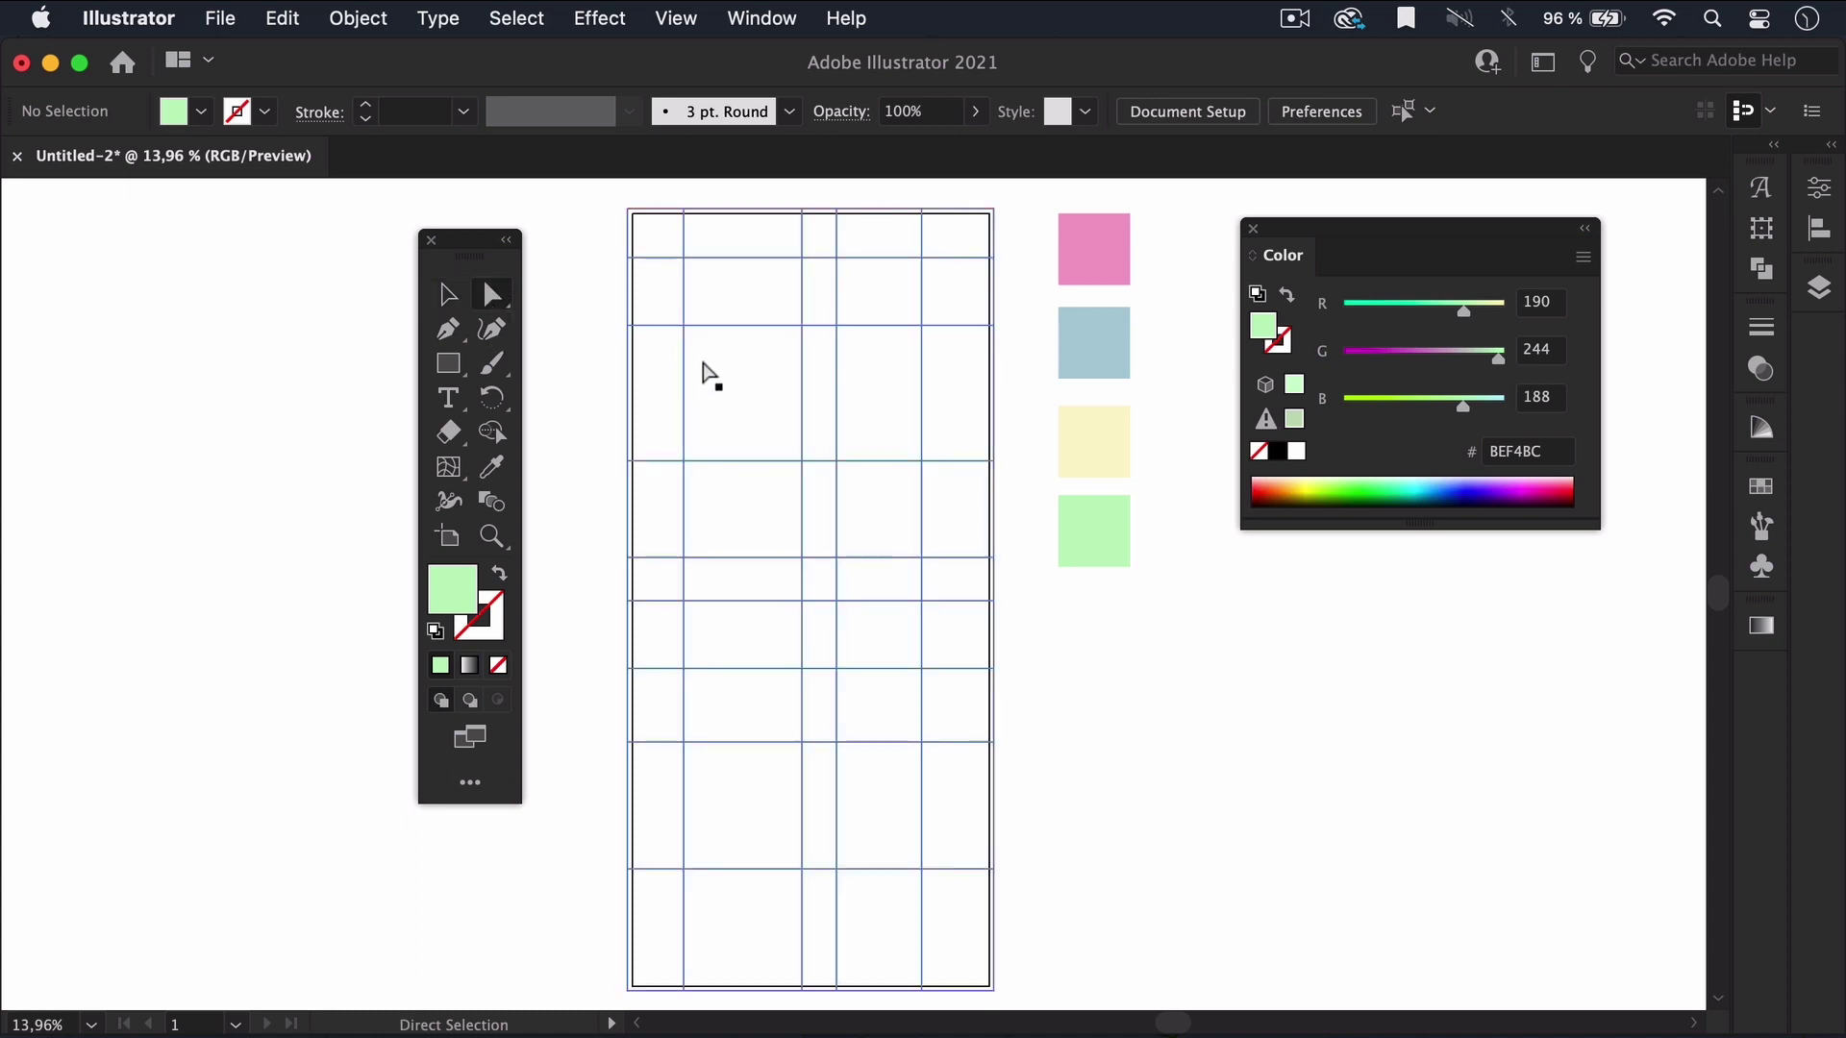
{"action": "left_click", "coordinate": [708, 375]}
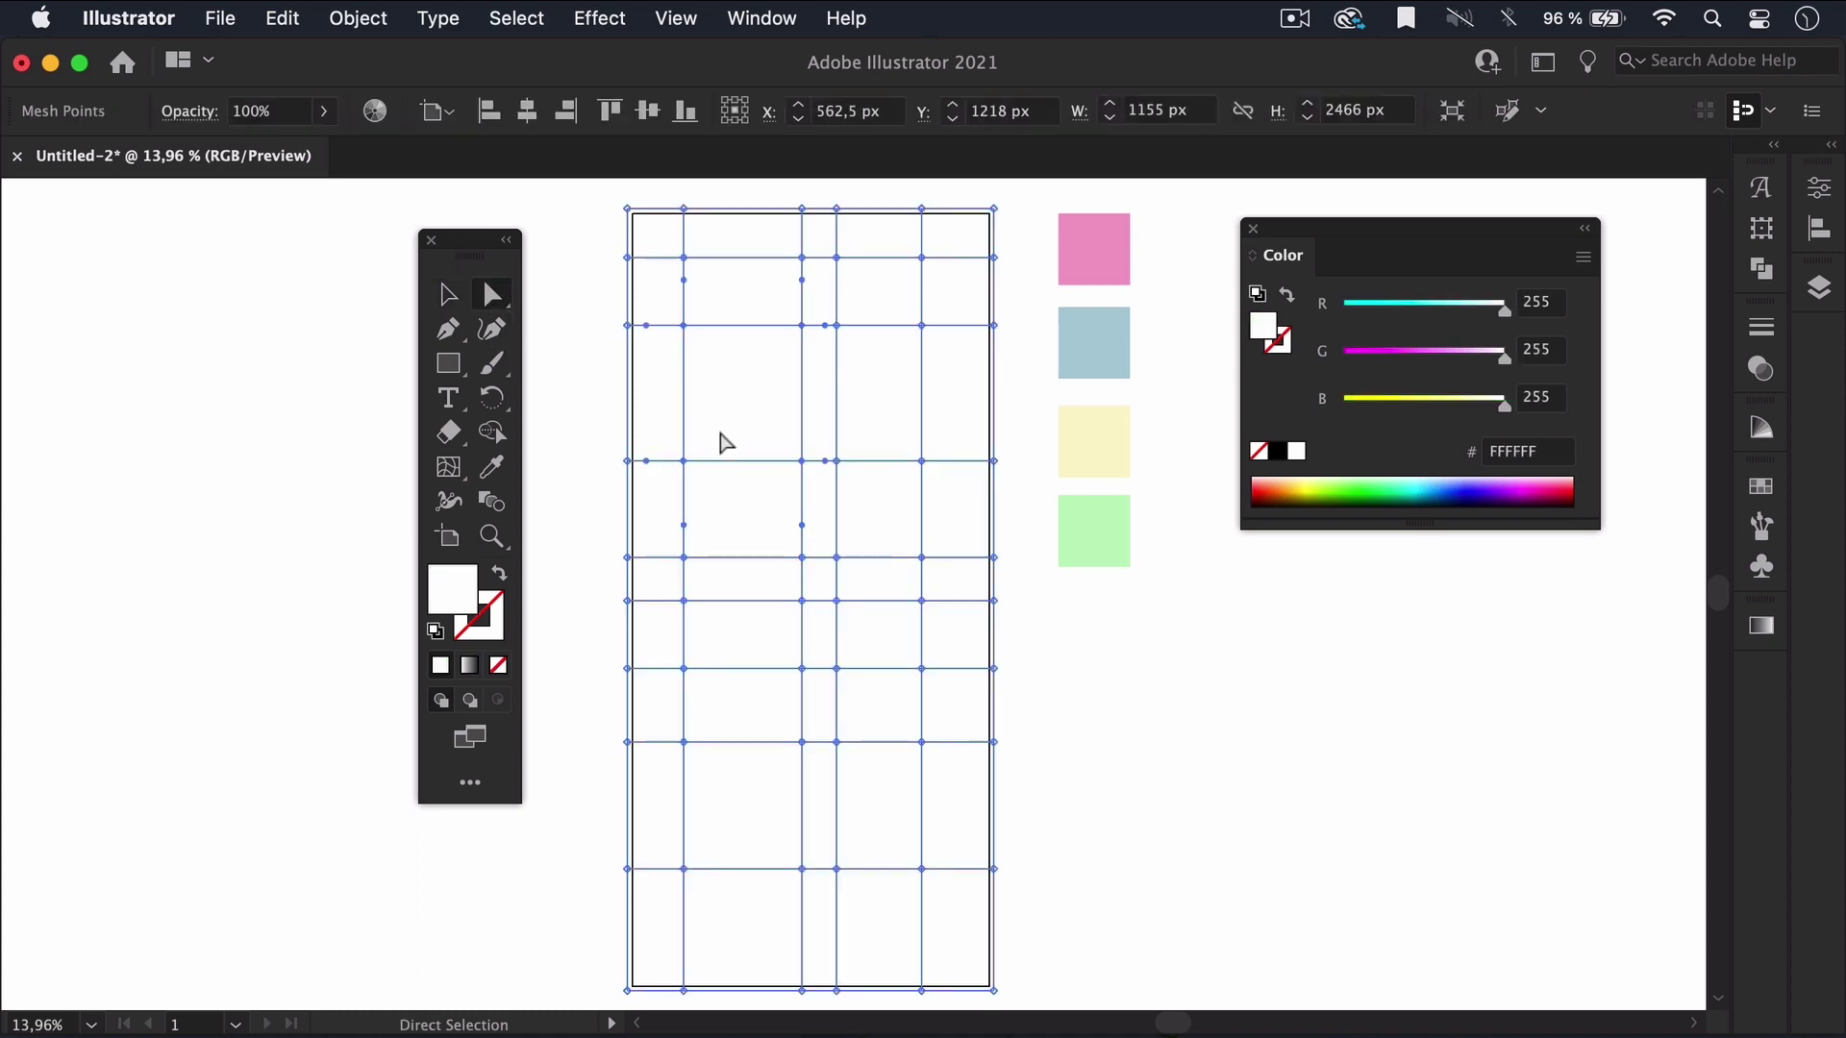
{"action": "left_click", "coordinate": [627, 257]}
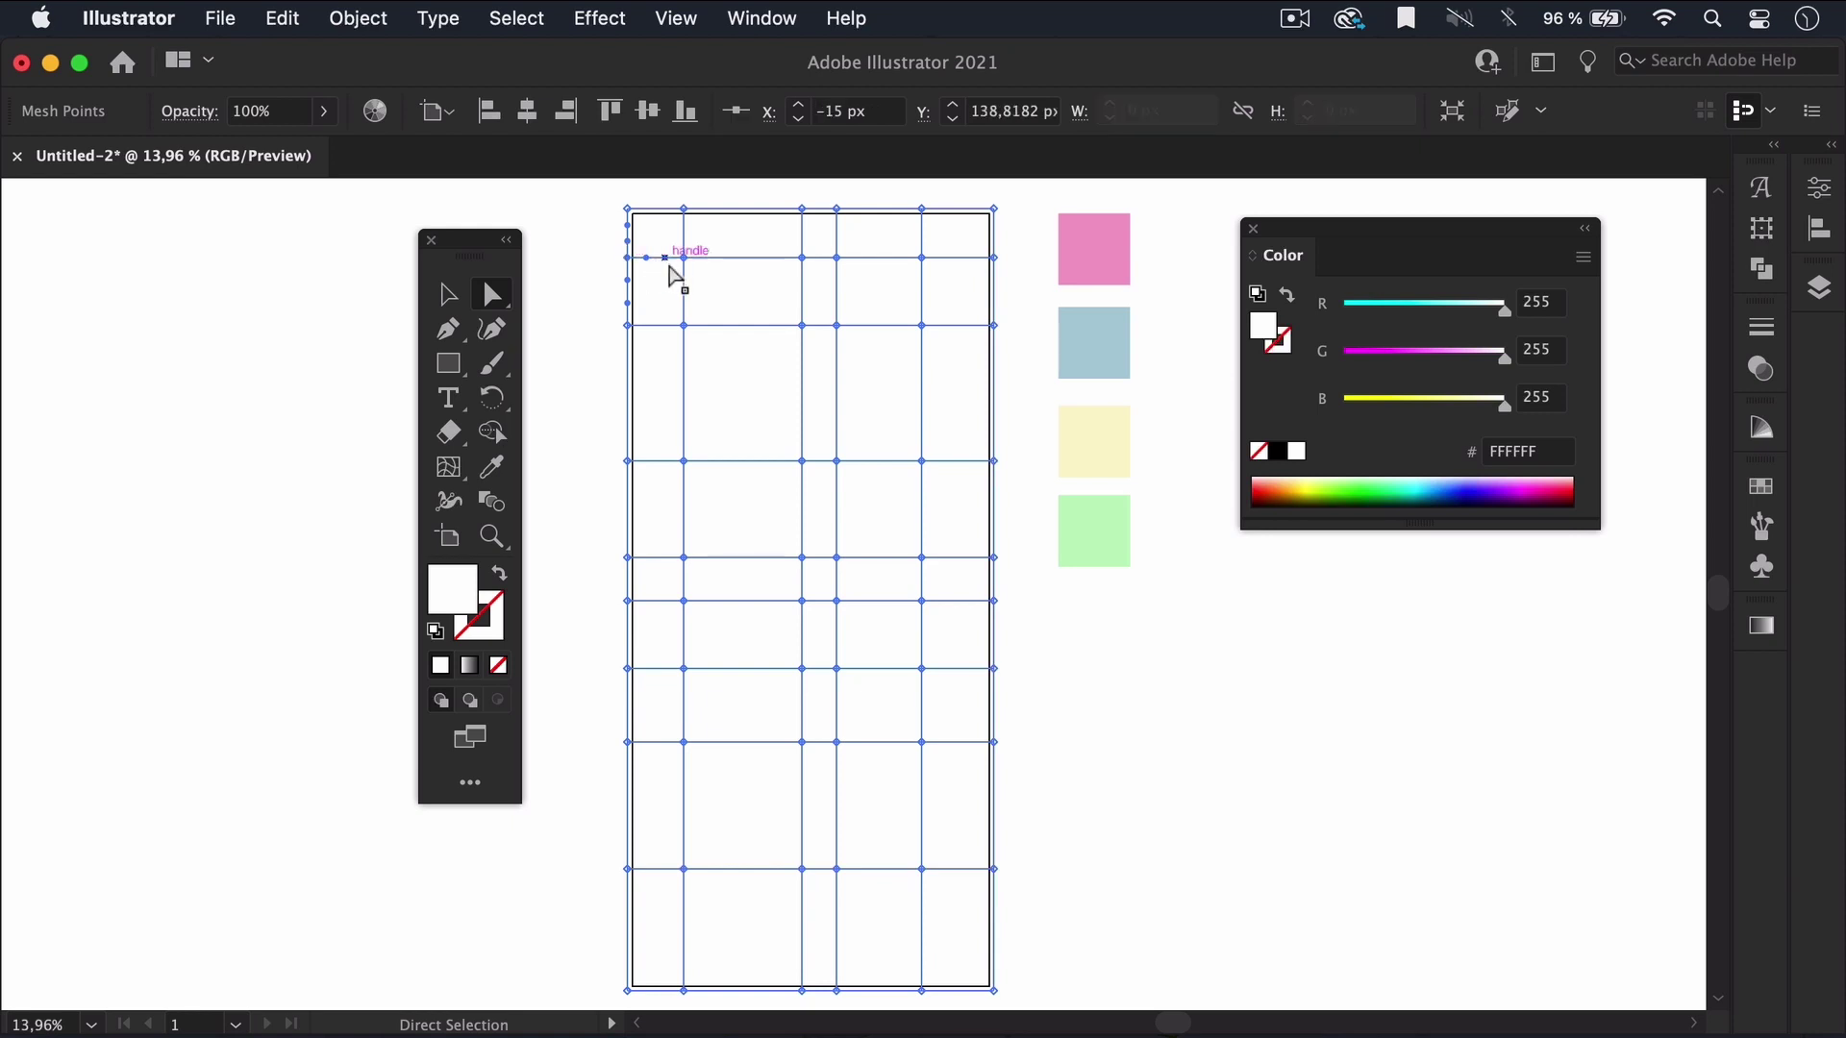
{"action": "left_click", "coordinate": [683, 326]}
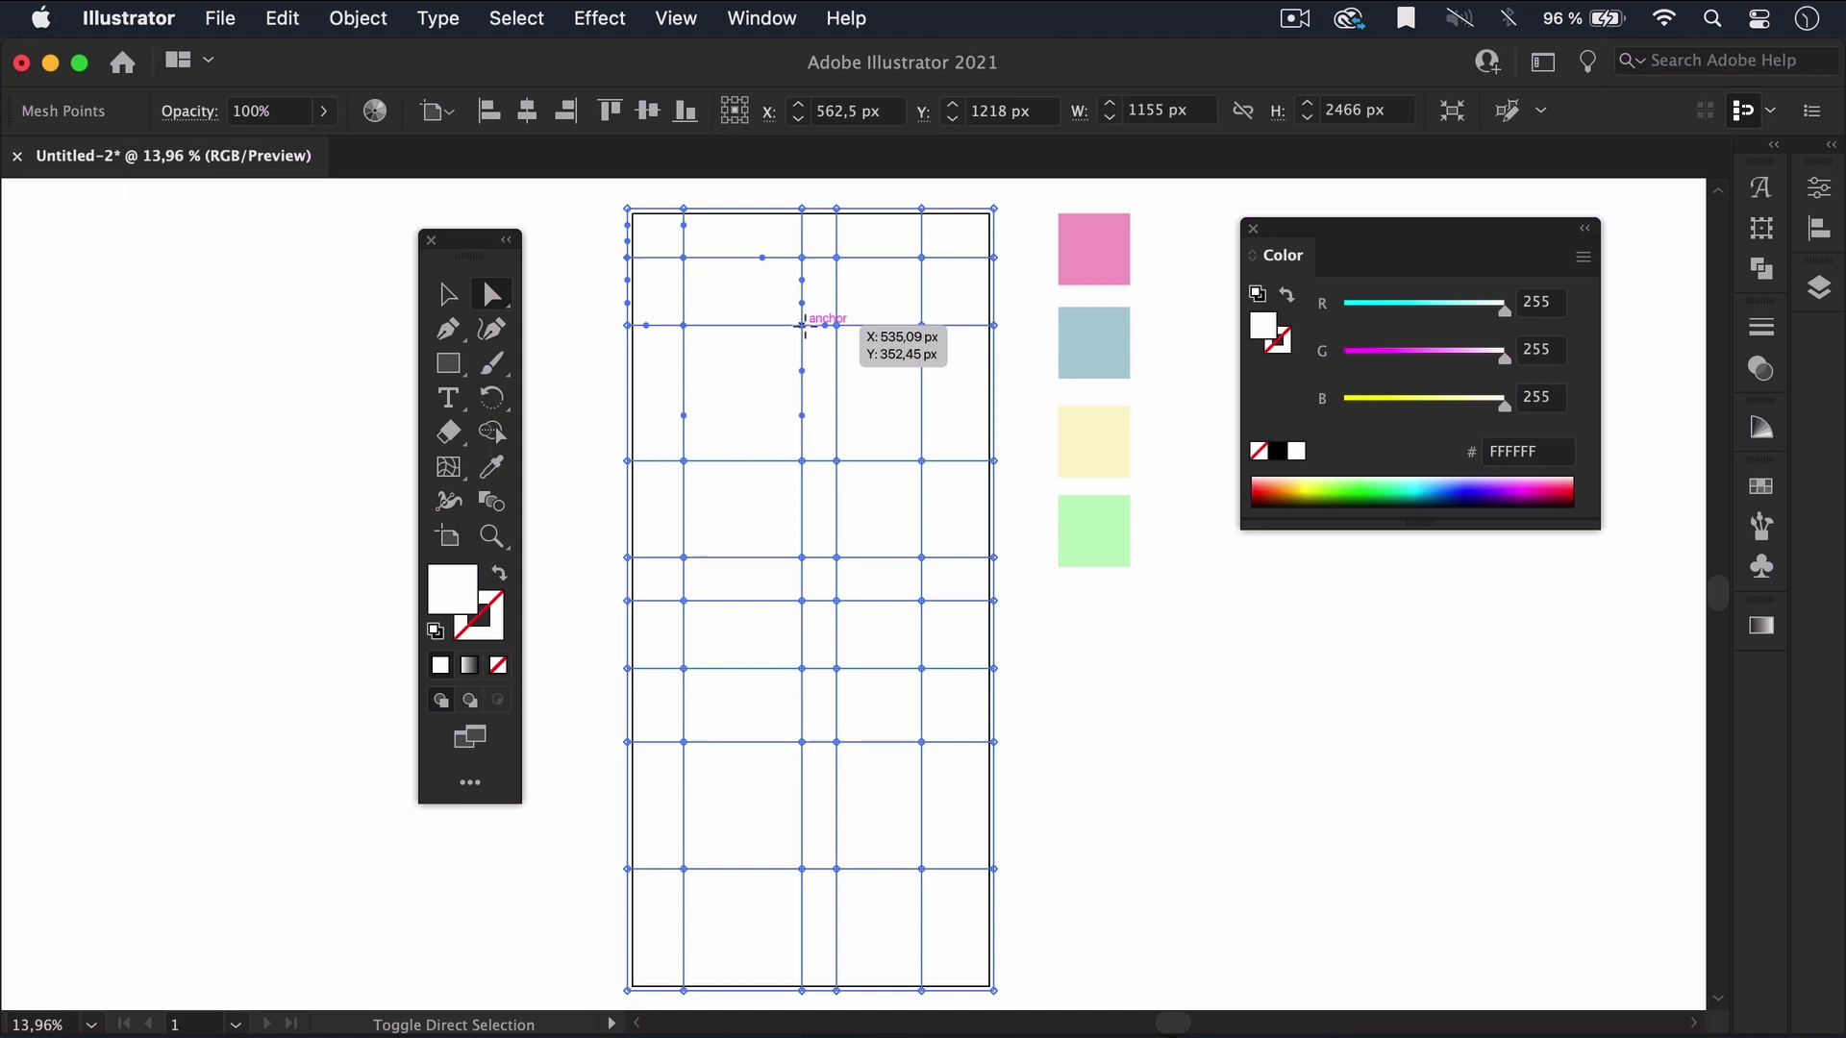
{"action": "left_click", "coordinate": [837, 461]}
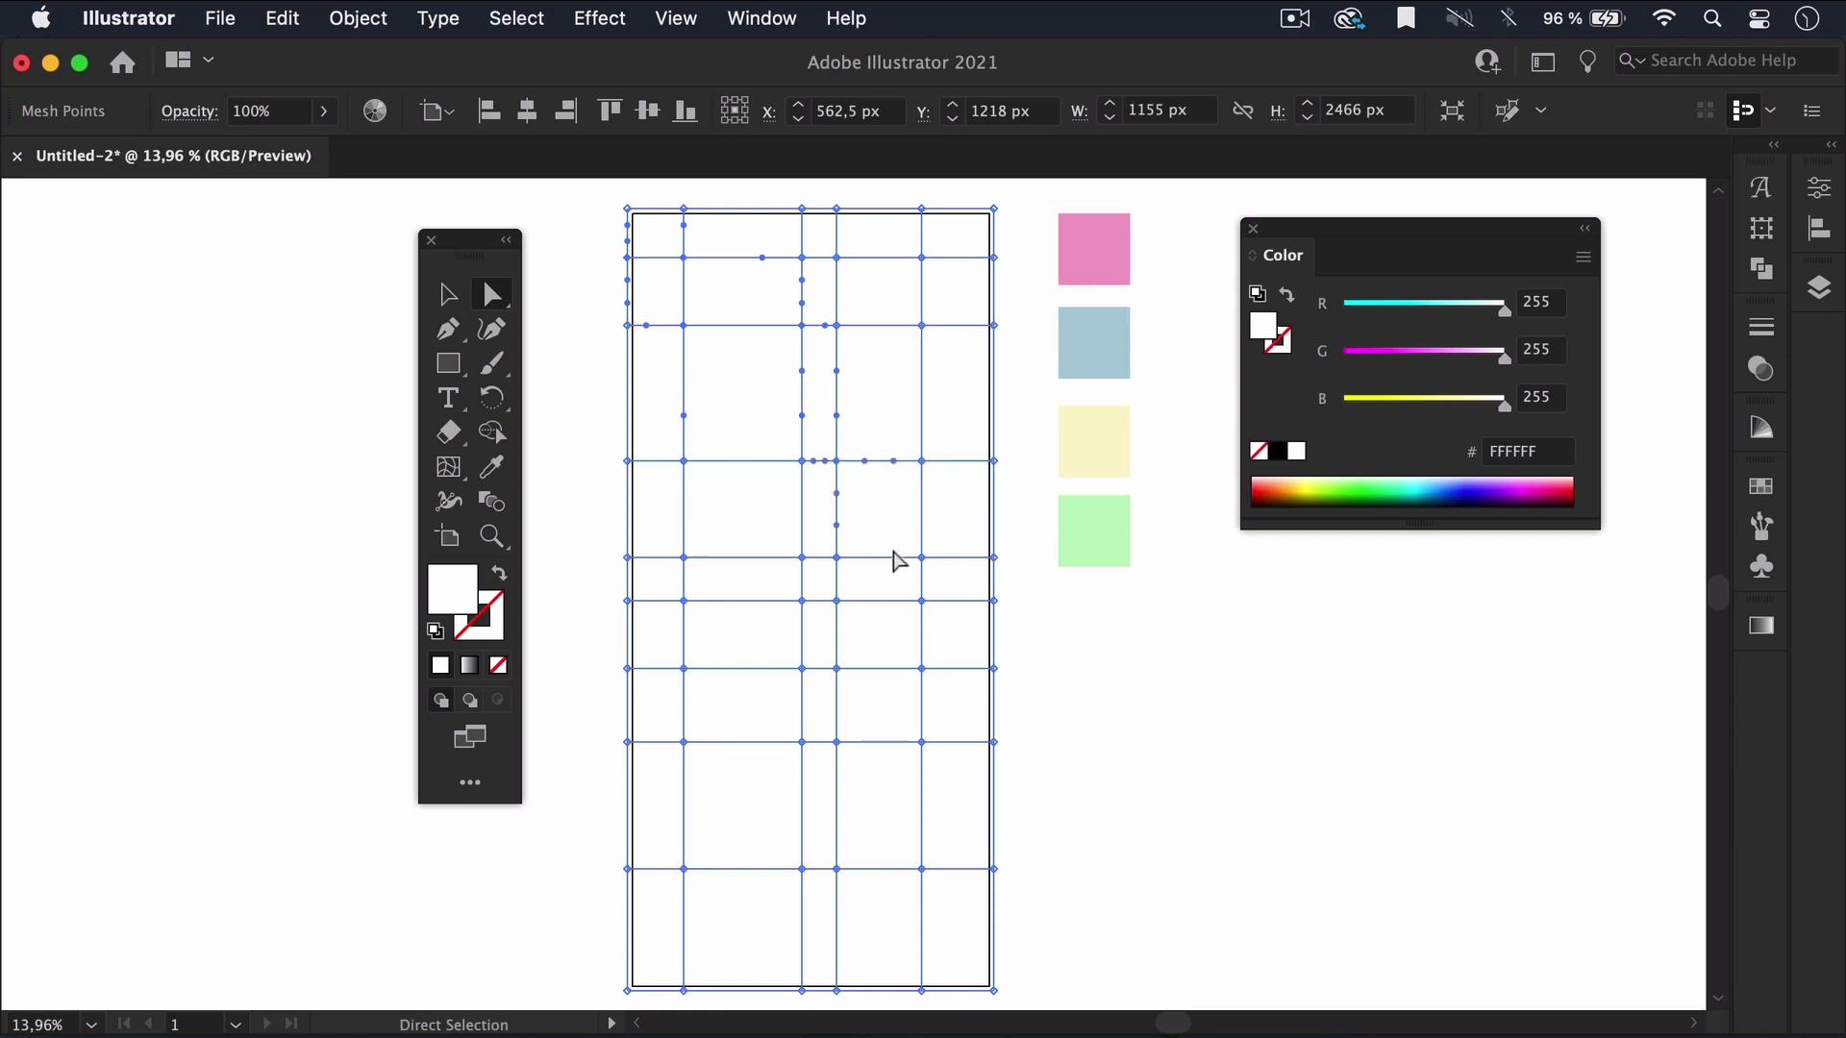
{"action": "key", "text": "i"}
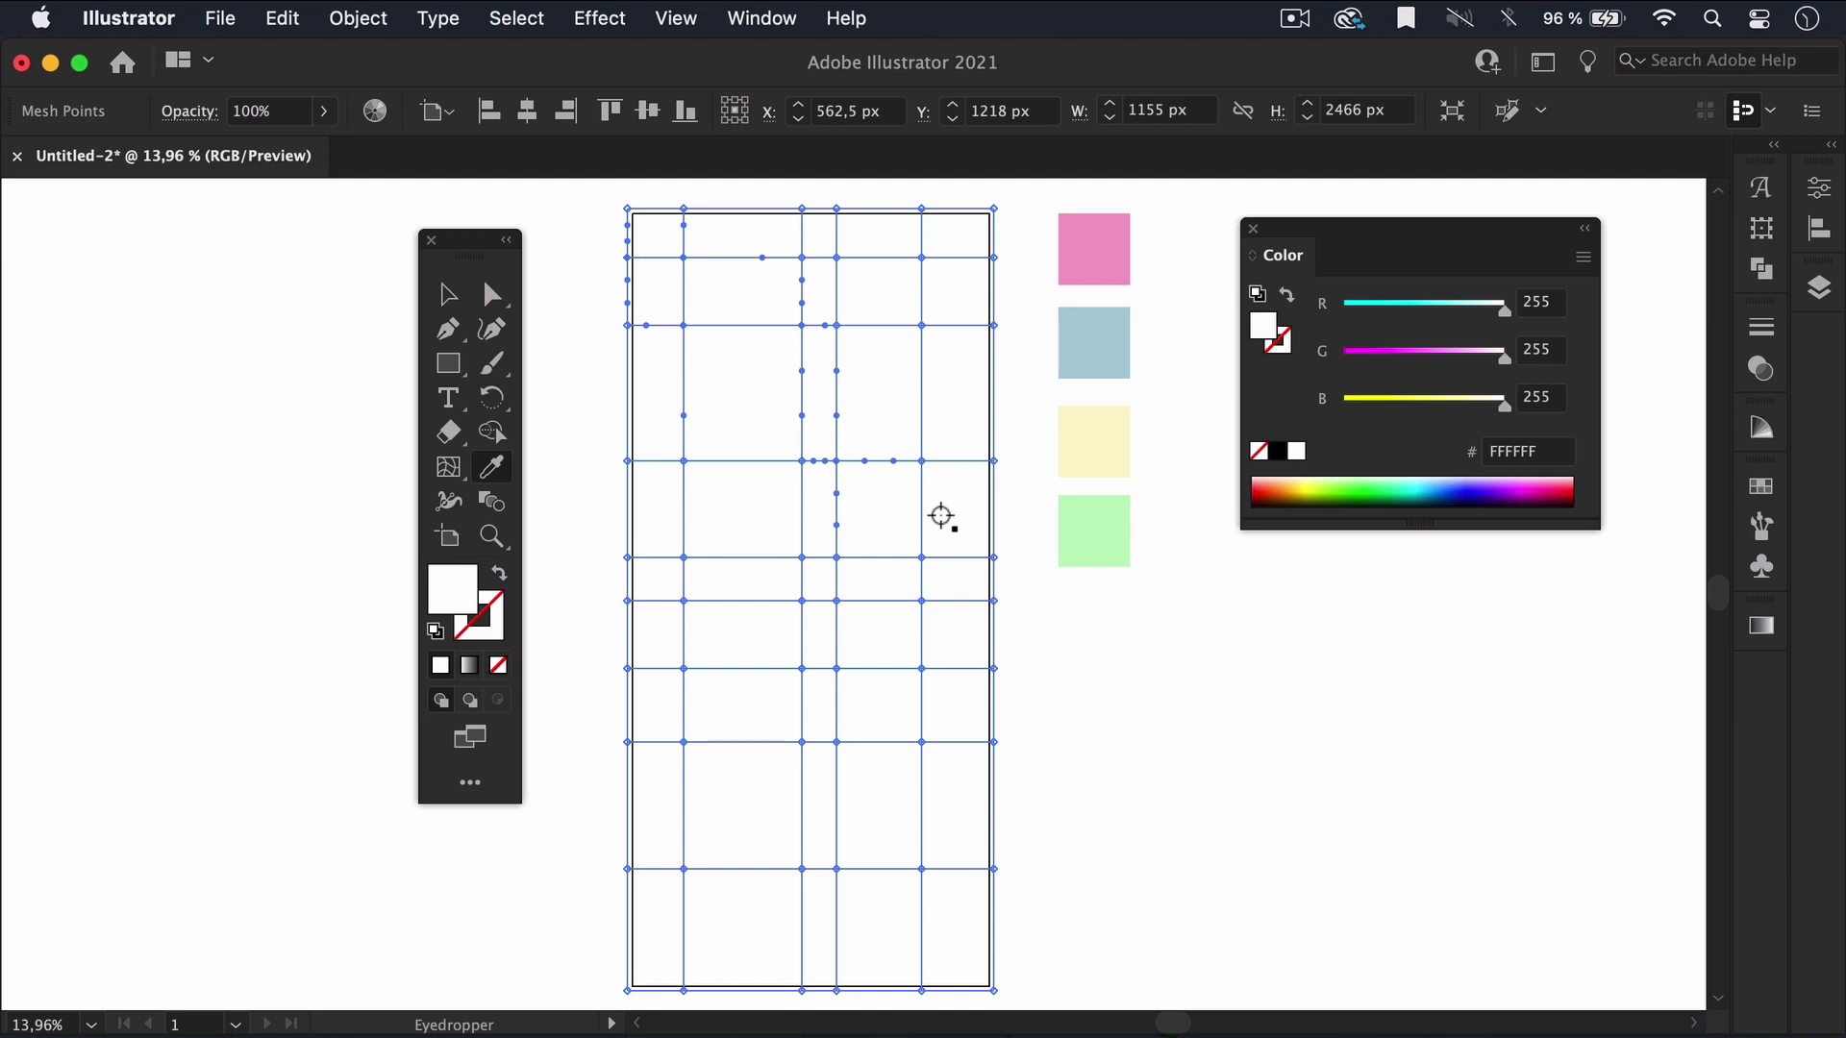
Color mesh points yellow, the top-right points blue, and an upper-middle point pink.
{"action": "left_click", "coordinate": [1094, 437]}
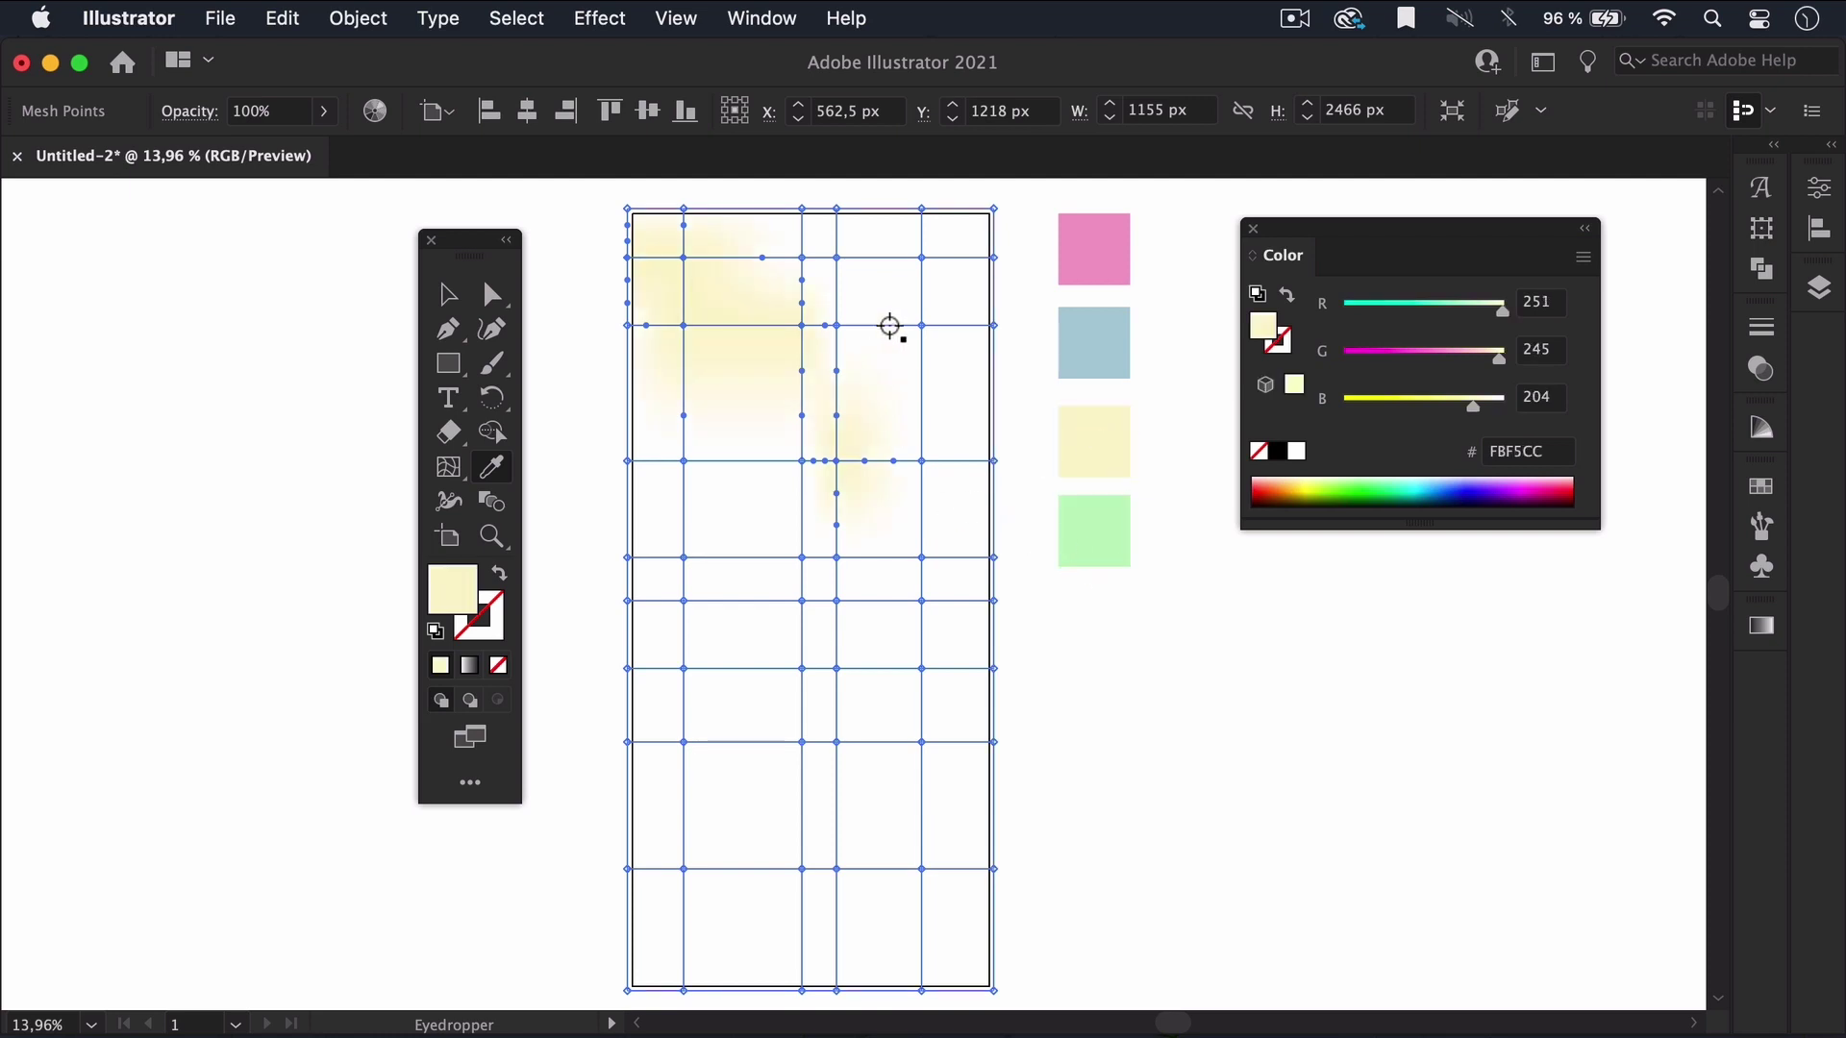
{"action": "key", "text": "a"}
{"action": "left_click_drag", "start_coordinate": [794, 197], "coordinate": [1005, 298]}
{"action": "key", "text": "i"}
{"action": "left_click", "coordinate": [1091, 333]}
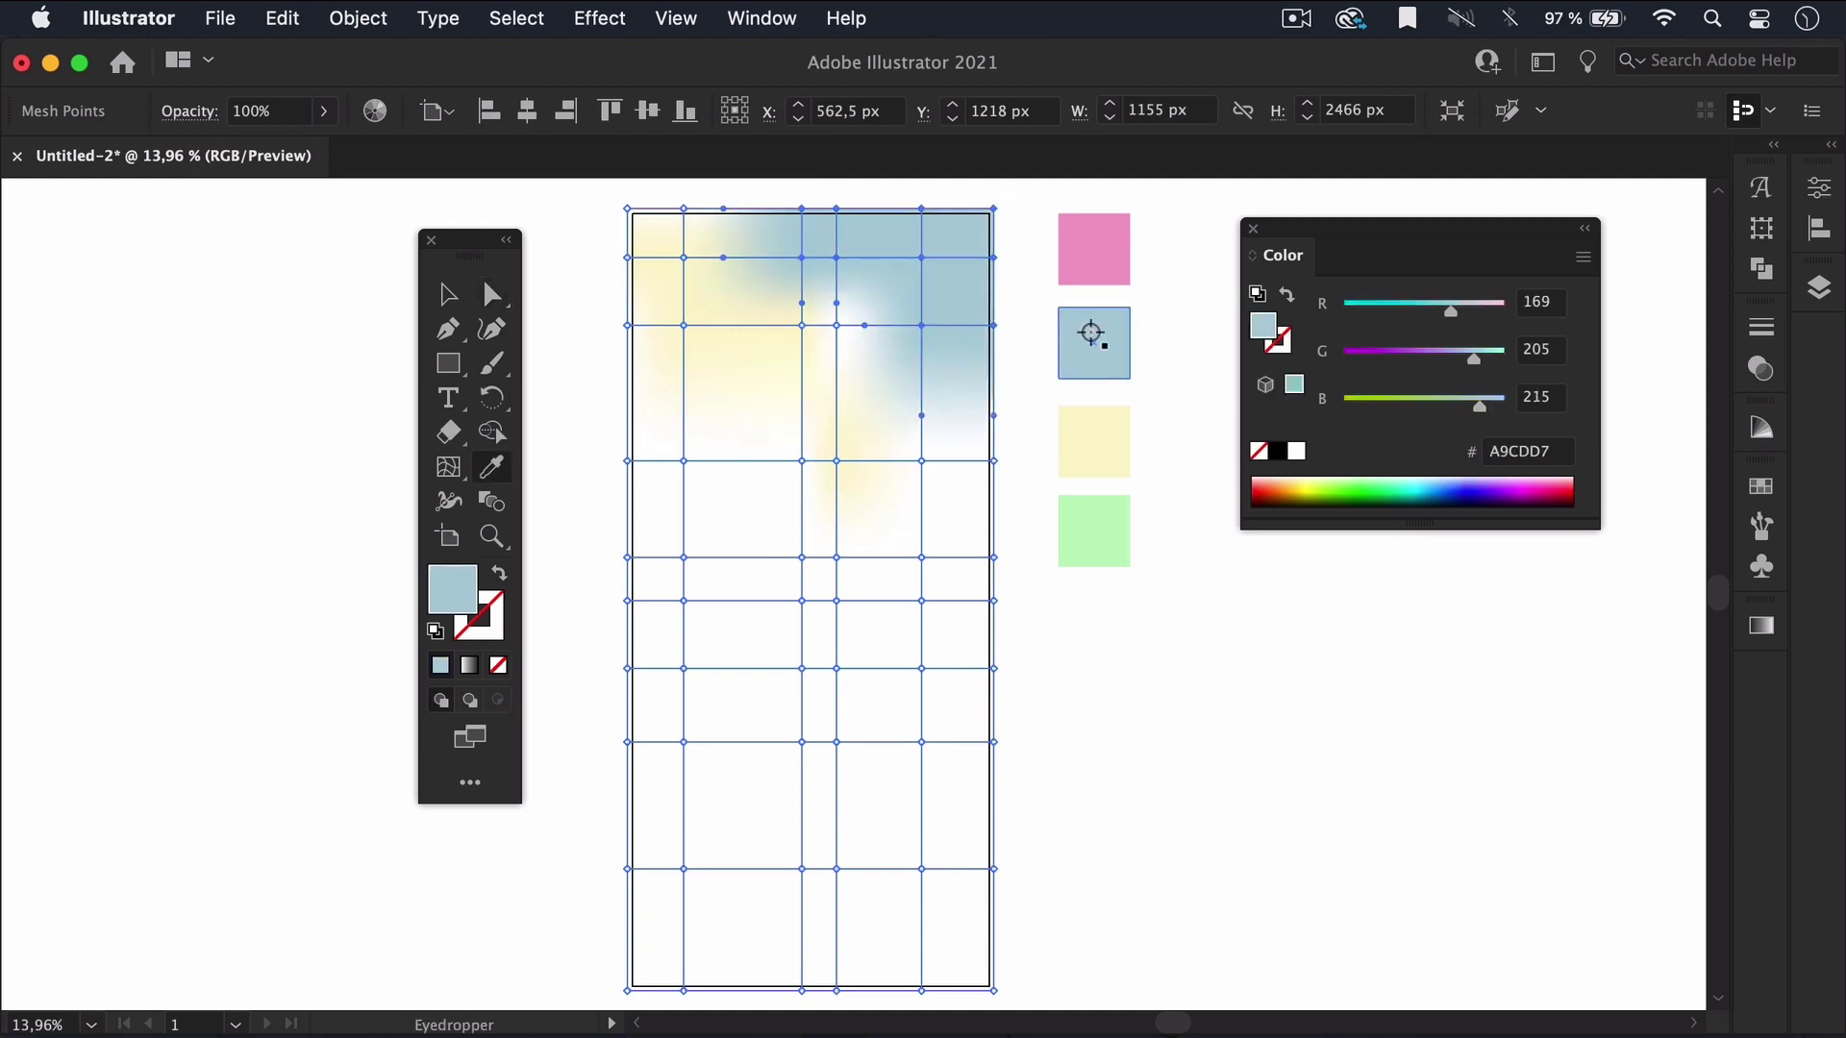
{"action": "key", "text": "a"}
{"action": "left_click", "coordinate": [836, 303]}
{"action": "key", "text": "i"}
{"action": "left_click", "coordinate": [1094, 249]}
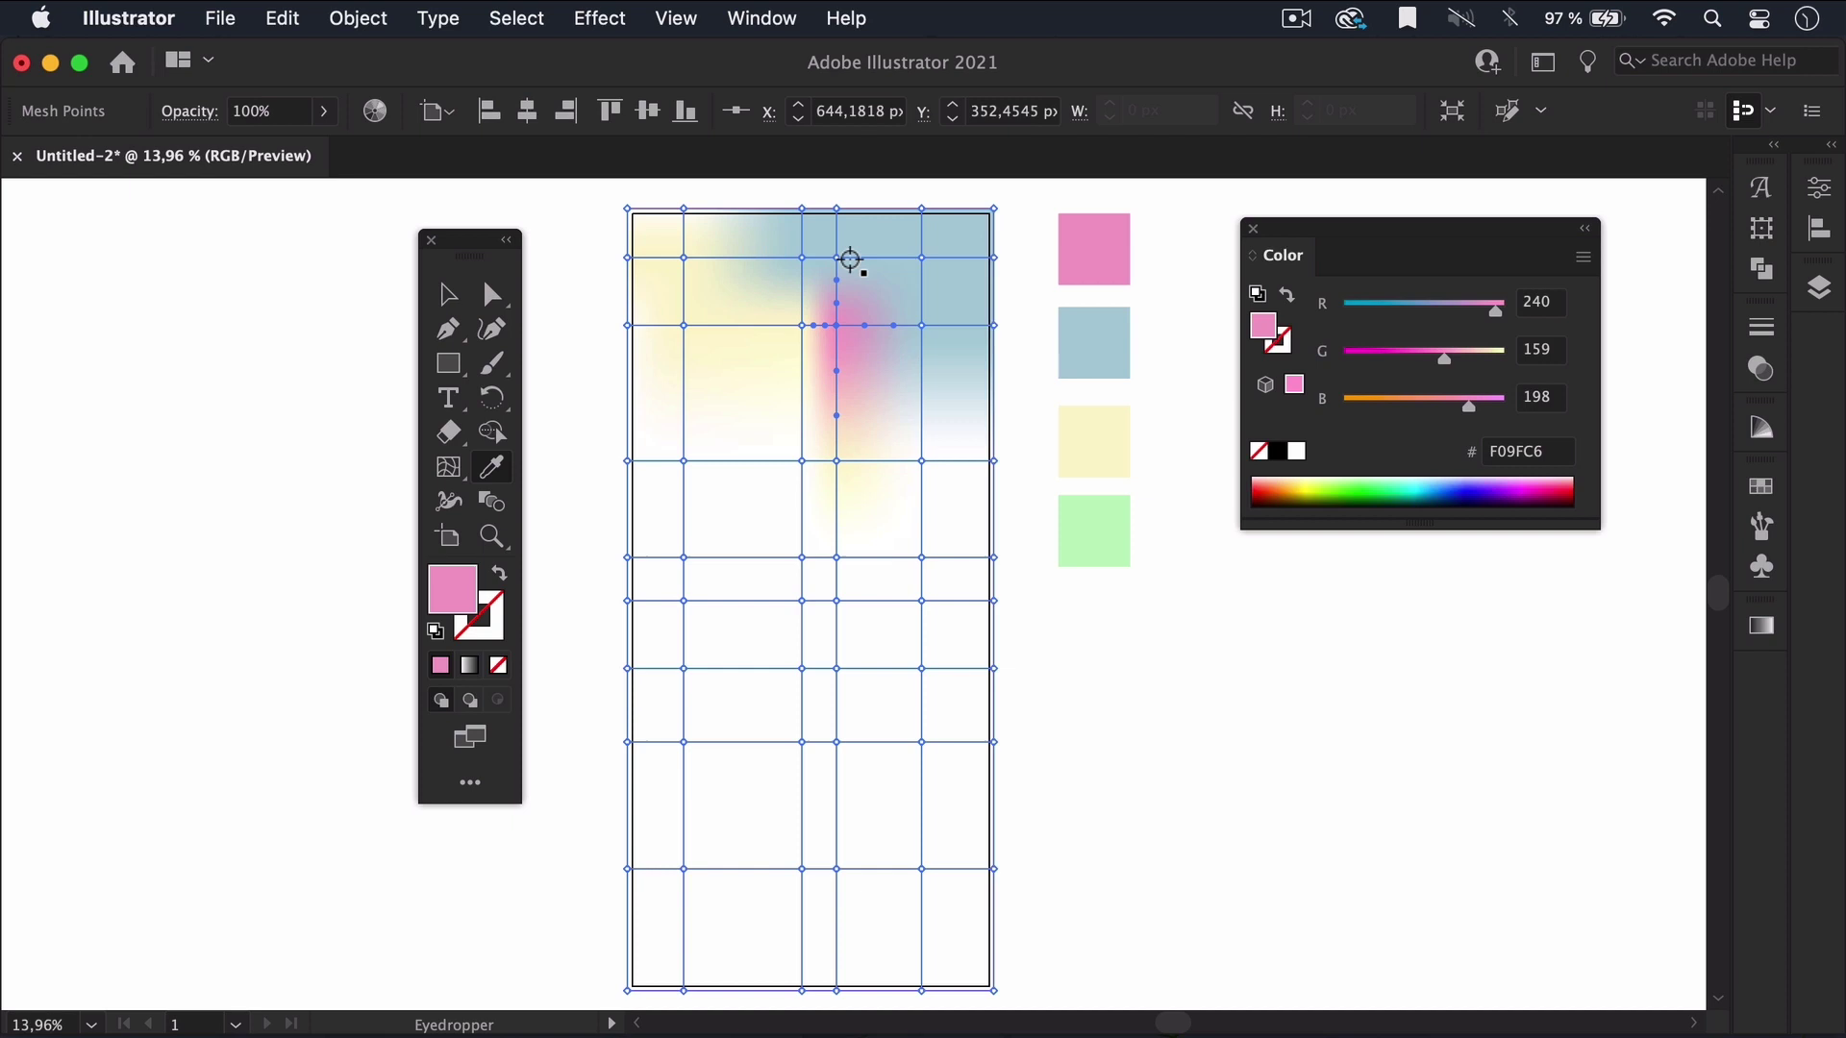
Color the lower-left mesh points pink and the bottom points green.
{"action": "left_click", "coordinate": [620, 600], "text": "super"}
{"action": "left_click_drag", "start_coordinate": [621, 601], "coordinate": [818, 779]}
{"action": "left_click", "coordinate": [1094, 249]}
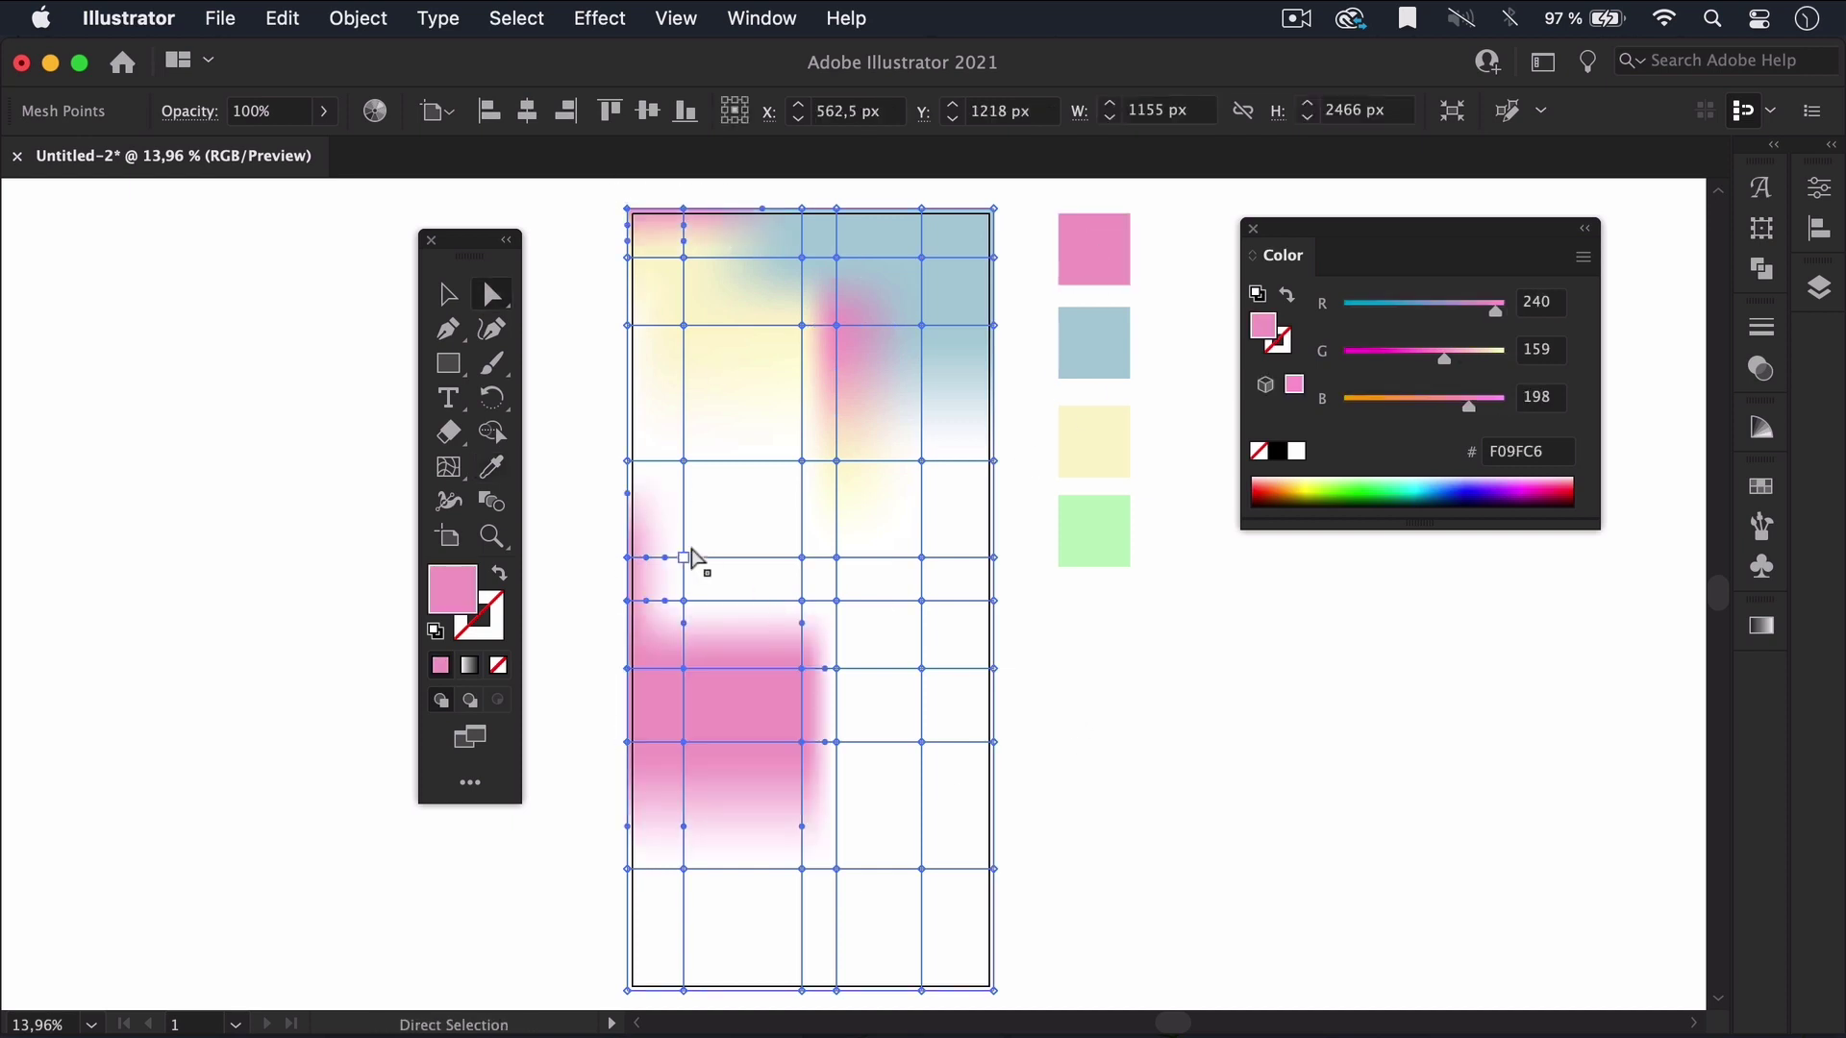
{"action": "left_click", "coordinate": [779, 484], "text": "super"}
{"action": "left_click_drag", "start_coordinate": [782, 1000], "coordinate": [1000, 1004]}
{"action": "left_click", "coordinate": [1093, 528]}
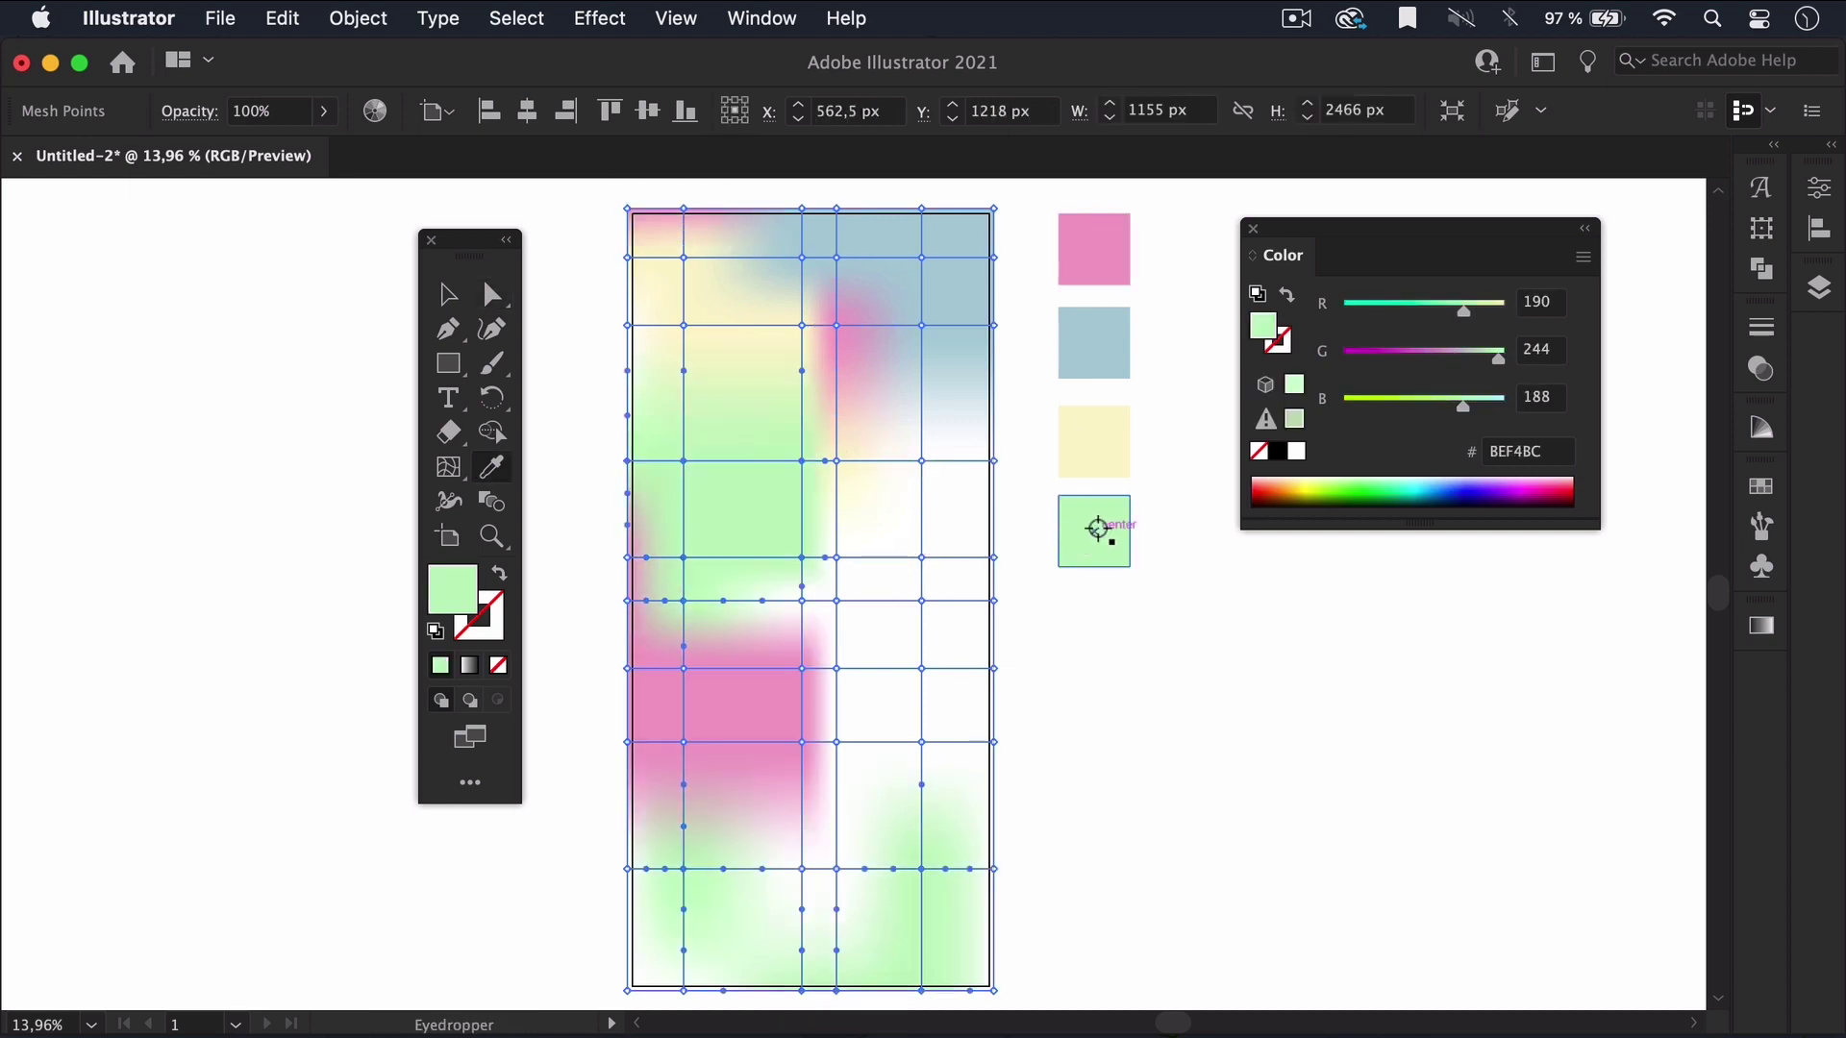
Color left-side and lower-middle points blue, and the right-edge points pink.
{"action": "key", "text": "a"}
{"action": "left_click_drag", "start_coordinate": [1007, 538], "coordinate": [845, 721]}
{"action": "left_click_drag", "start_coordinate": [688, 856], "coordinate": [626, 986]}
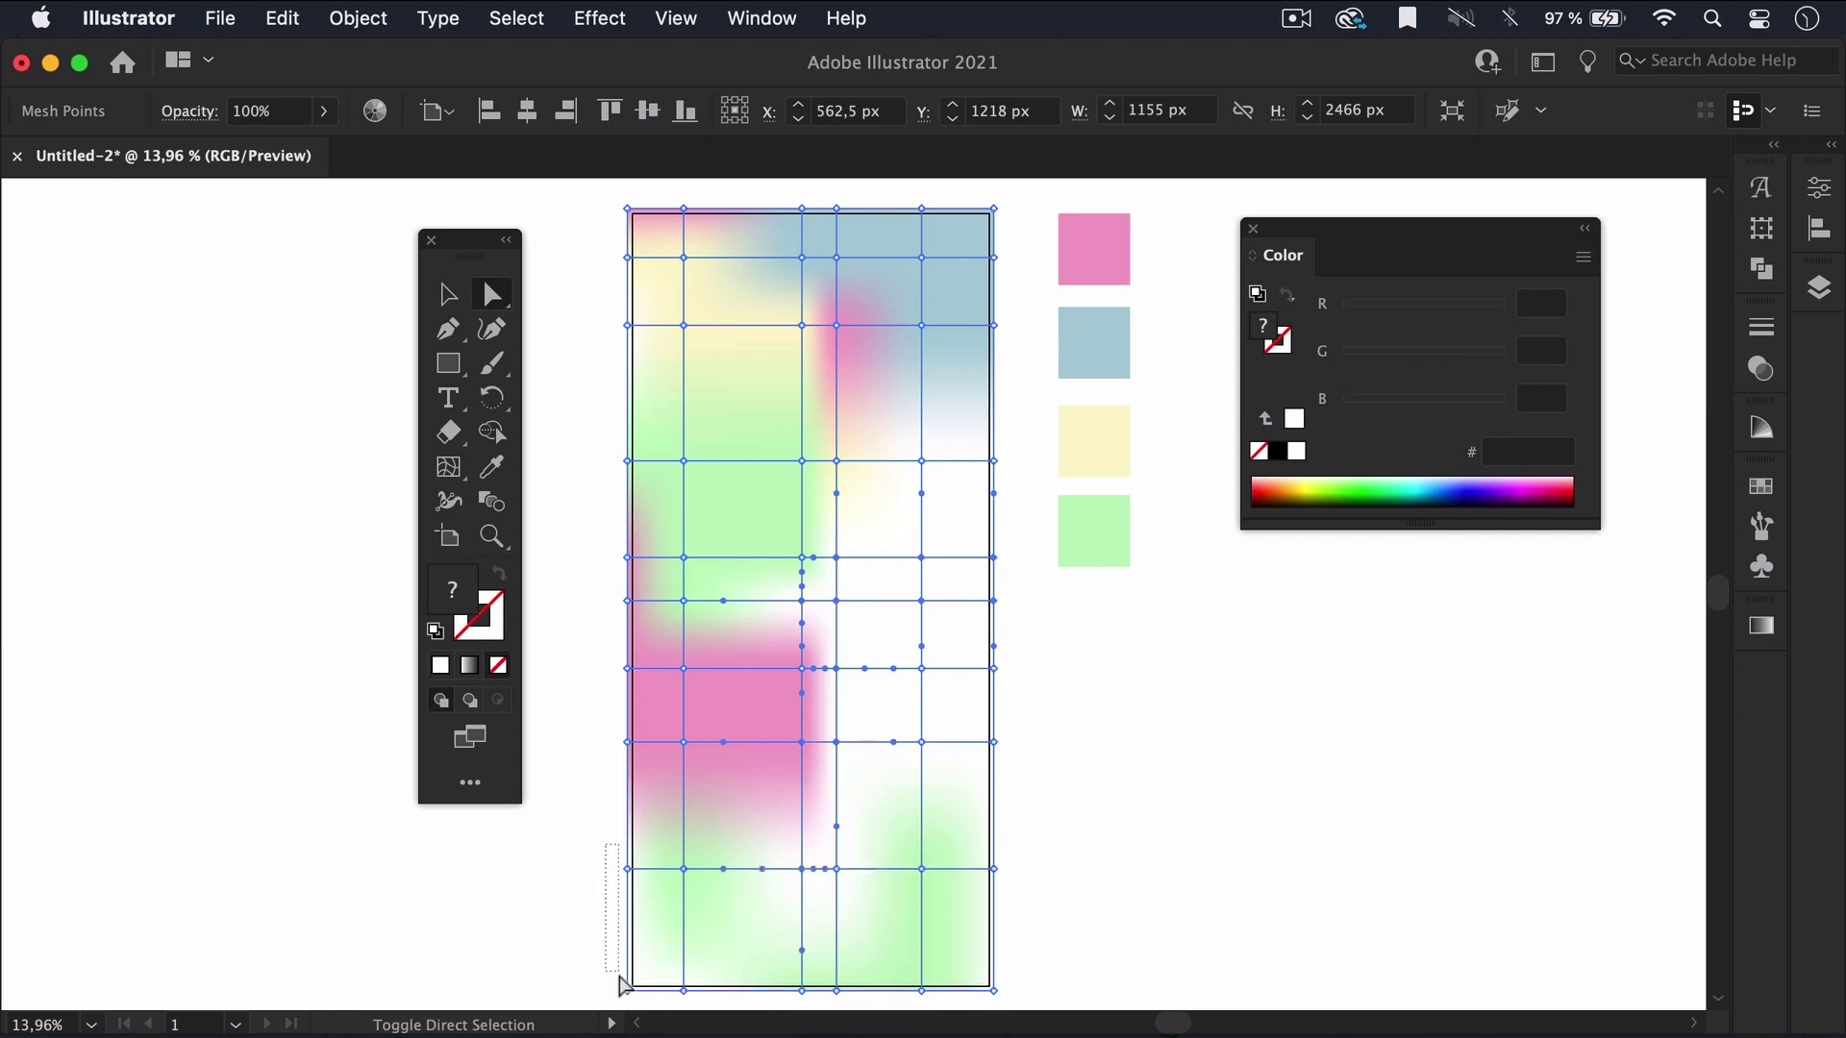
{"action": "key", "text": "i"}
{"action": "left_click", "coordinate": [1094, 343]}
{"action": "left_click", "coordinate": [997, 697], "text": "super"}
{"action": "left_click_drag", "start_coordinate": [1050, 733], "coordinate": [1005, 985]}
{"action": "left_click", "coordinate": [1093, 248]}
Deselect to preview the blend, then reselect the mesh's yellow top-middle point.
{"action": "key", "text": "v"}
{"action": "key", "text": "super+shift+a"}
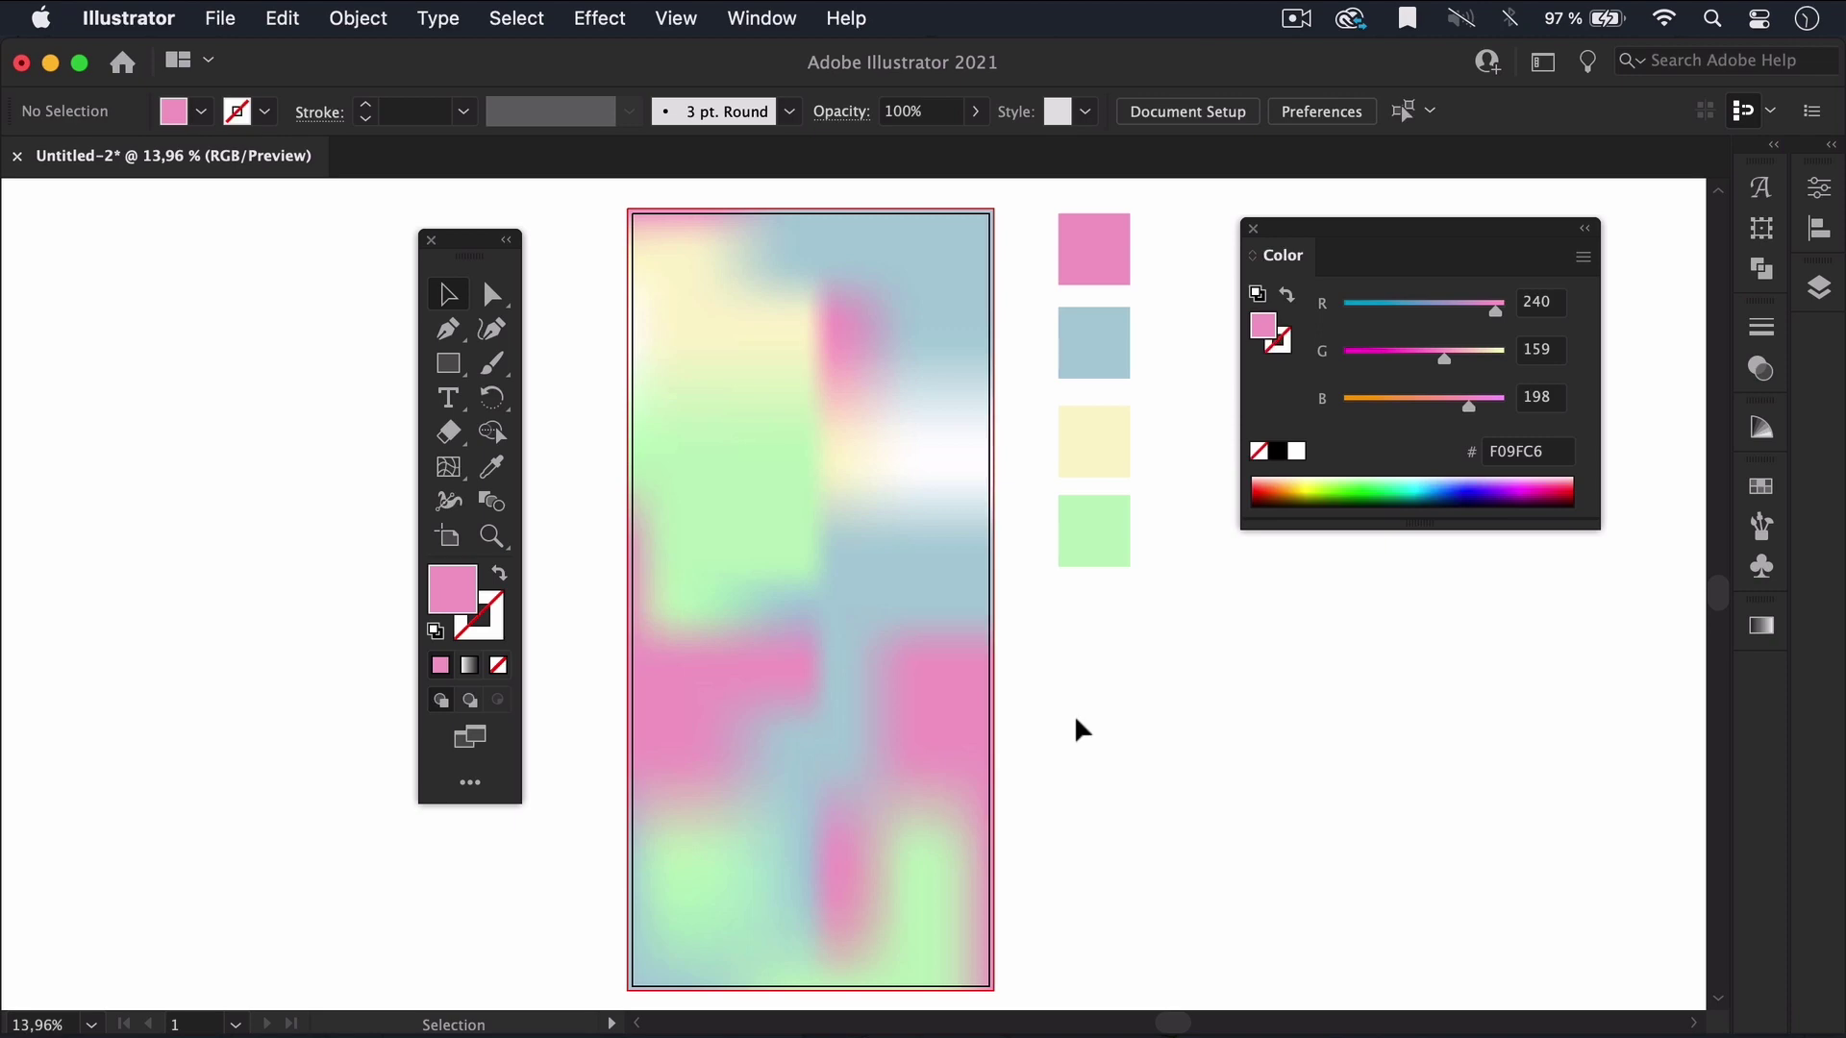
{"action": "key", "text": "a"}
{"action": "left_click", "coordinate": [856, 395]}
{"action": "left_click", "coordinate": [802, 325]}
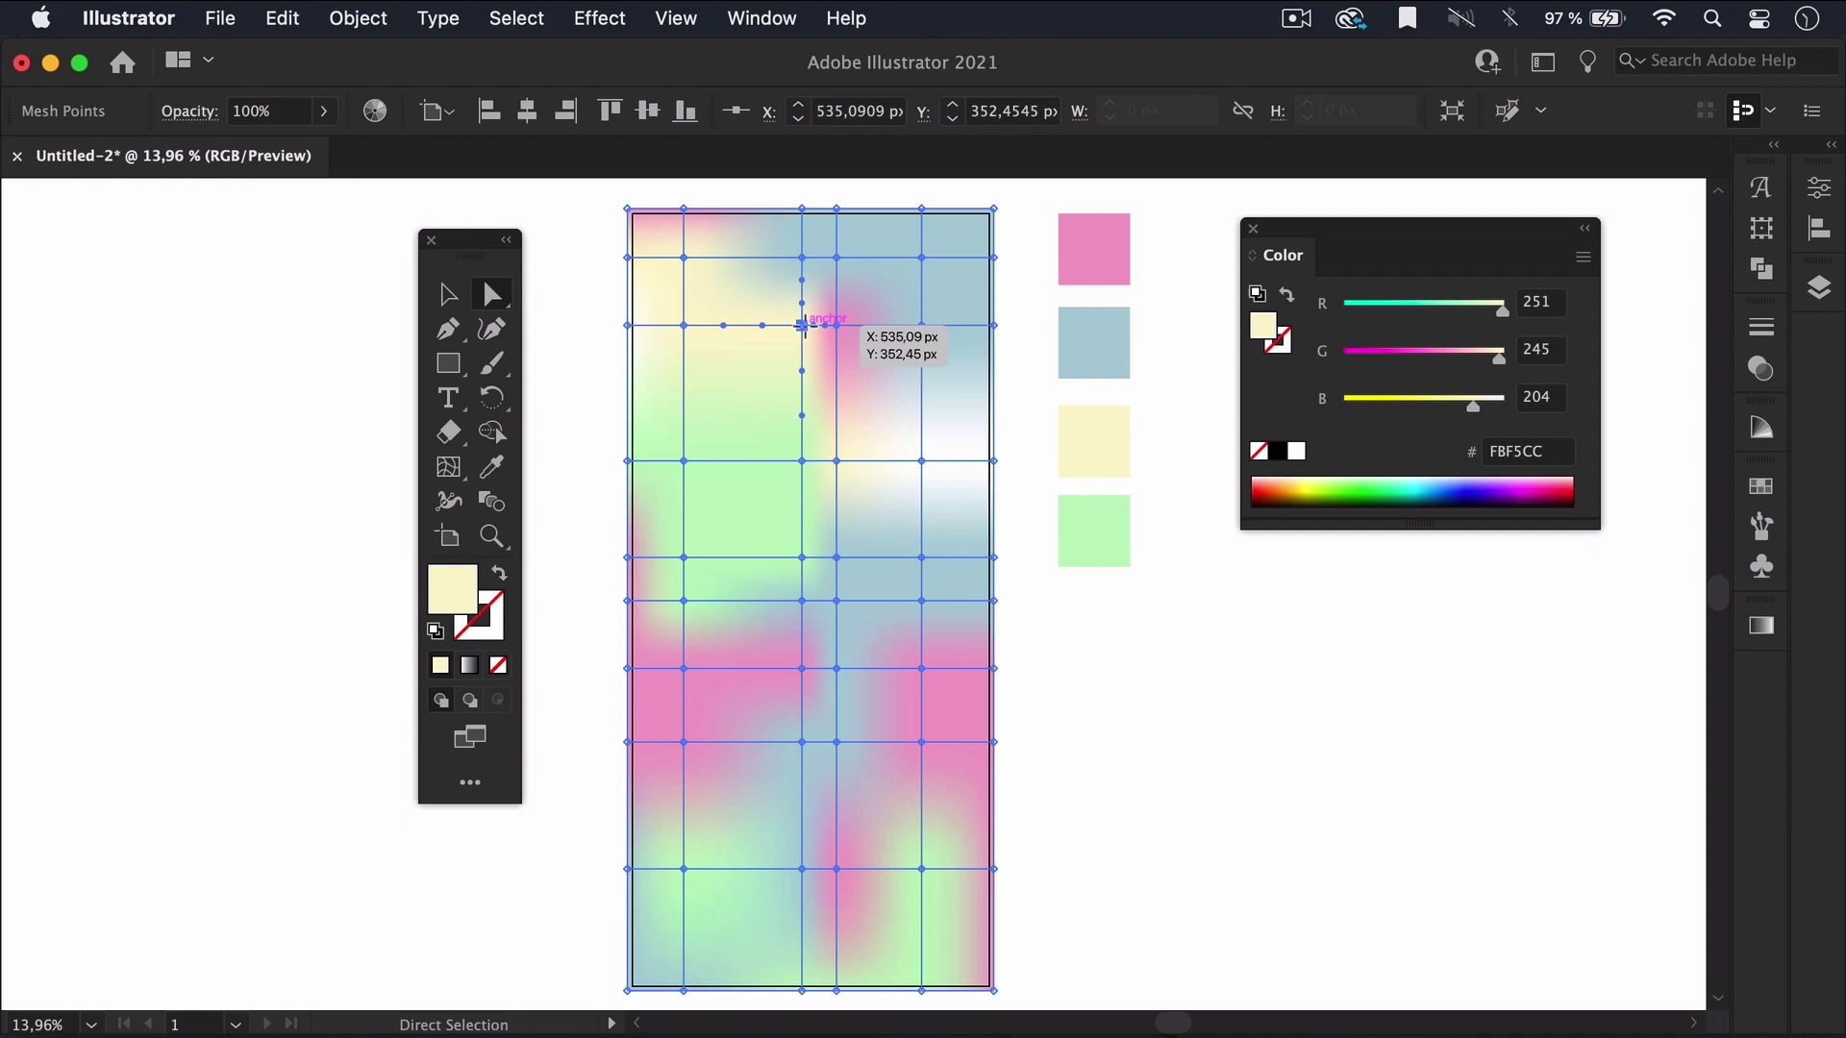
Drag interior mesh points to bend the yellow, pink and green areas.
{"action": "left_click_drag", "start_coordinate": [803, 325], "coordinate": [696, 293]}
{"action": "mouse_move", "coordinate": [875, 478]}
{"action": "left_mouse_down"}
{"action": "mouse_move", "coordinate": [813, 548]}
{"action": "mouse_move", "coordinate": [827, 479]}
{"action": "mouse_move", "coordinate": [851, 481]}
{"action": "left_mouse_up"}
{"action": "left_click_drag", "start_coordinate": [721, 639], "coordinate": [748, 462]}
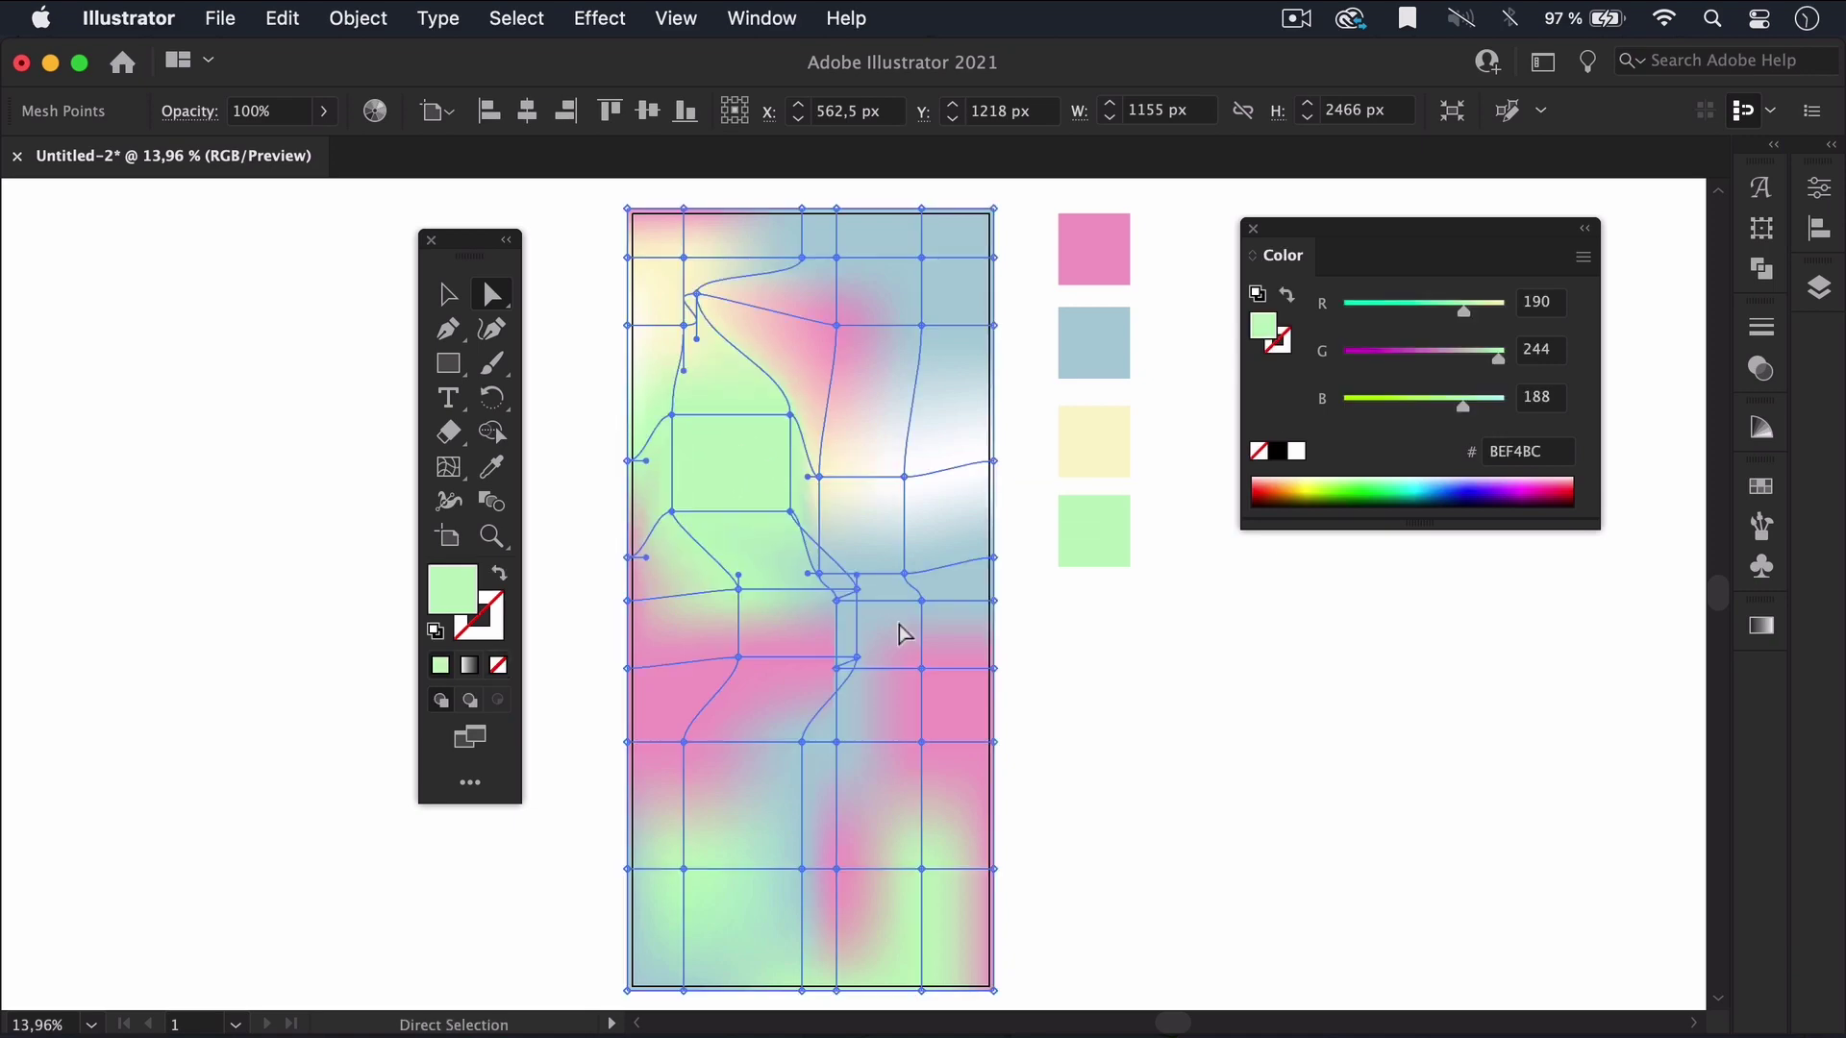
{"action": "left_click_drag", "start_coordinate": [750, 812], "coordinate": [754, 799]}
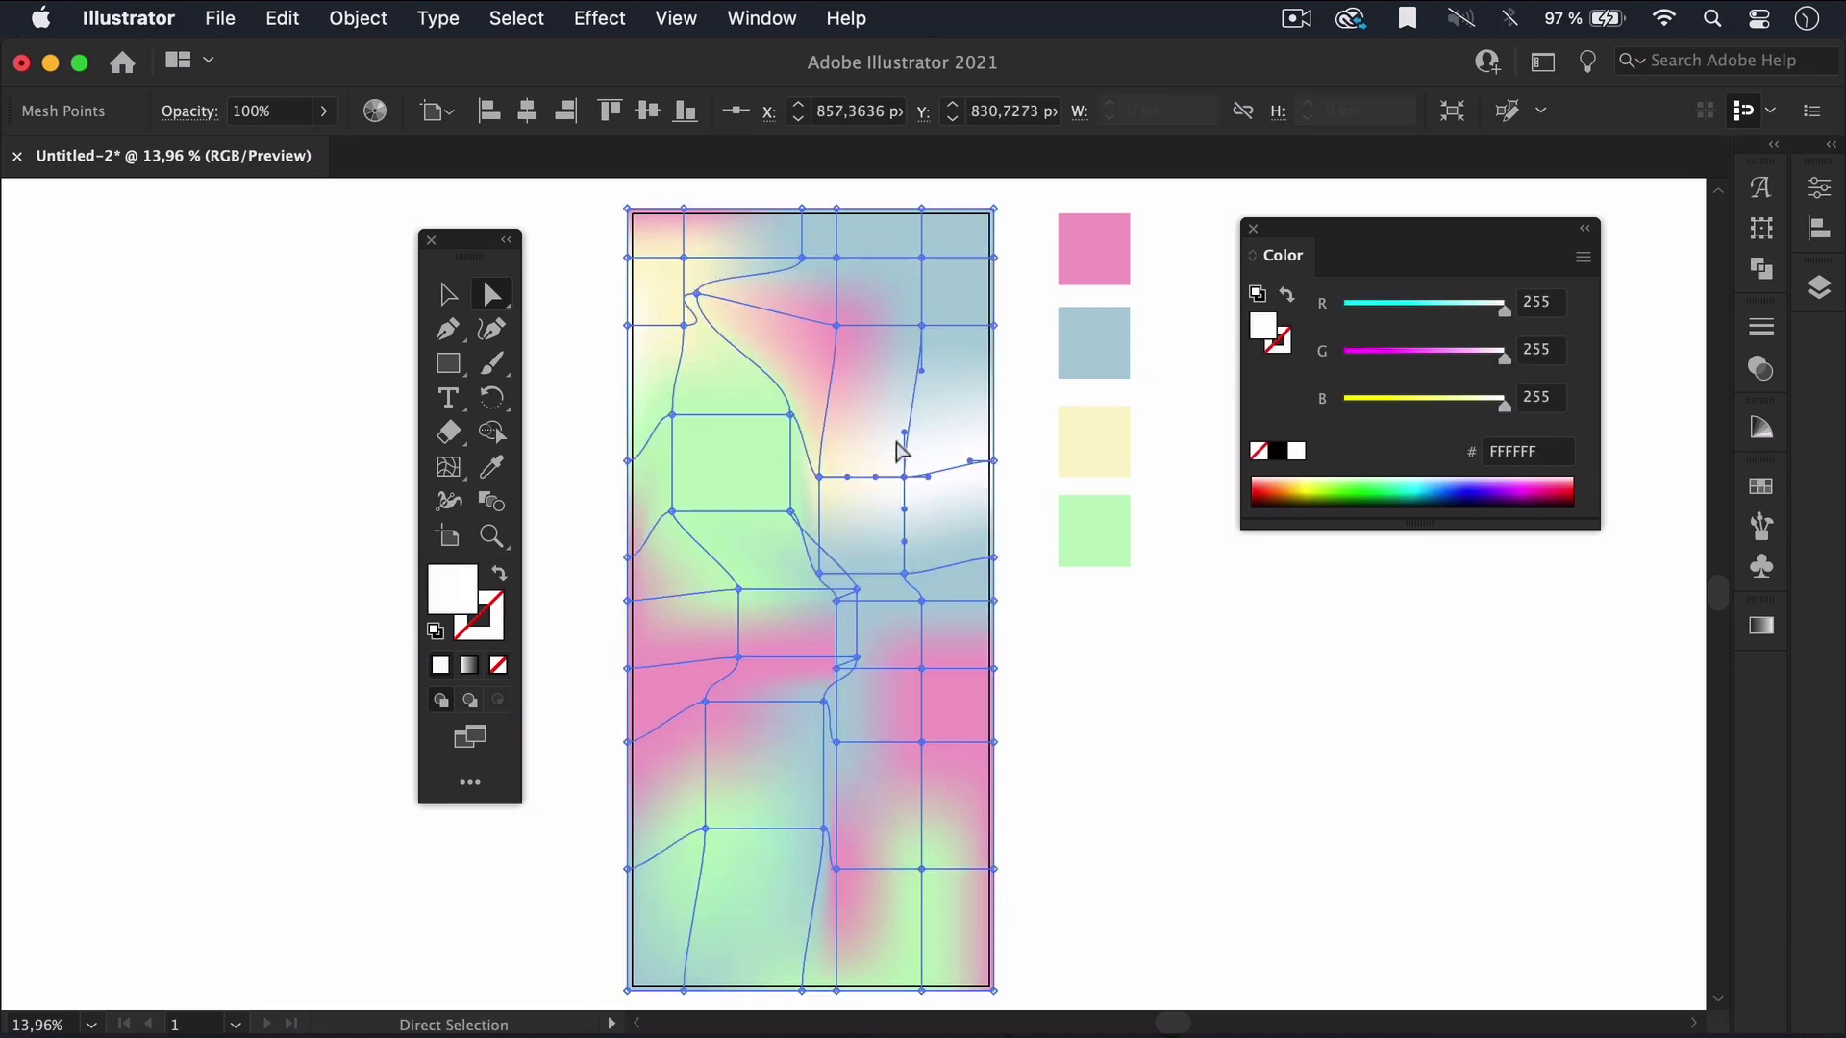
{"action": "left_click_drag", "start_coordinate": [836, 325], "coordinate": [931, 330]}
{"action": "left_click_drag", "start_coordinate": [821, 553], "coordinate": [736, 548]}
{"action": "left_click_drag", "start_coordinate": [738, 659], "coordinate": [715, 662]}
{"action": "left_click_drag", "start_coordinate": [834, 598], "coordinate": [810, 627]}
Warp the lower-middle points and reshape the blue area in the middle.
{"action": "left_click", "coordinate": [922, 743]}
{"action": "left_click", "coordinate": [823, 828]}
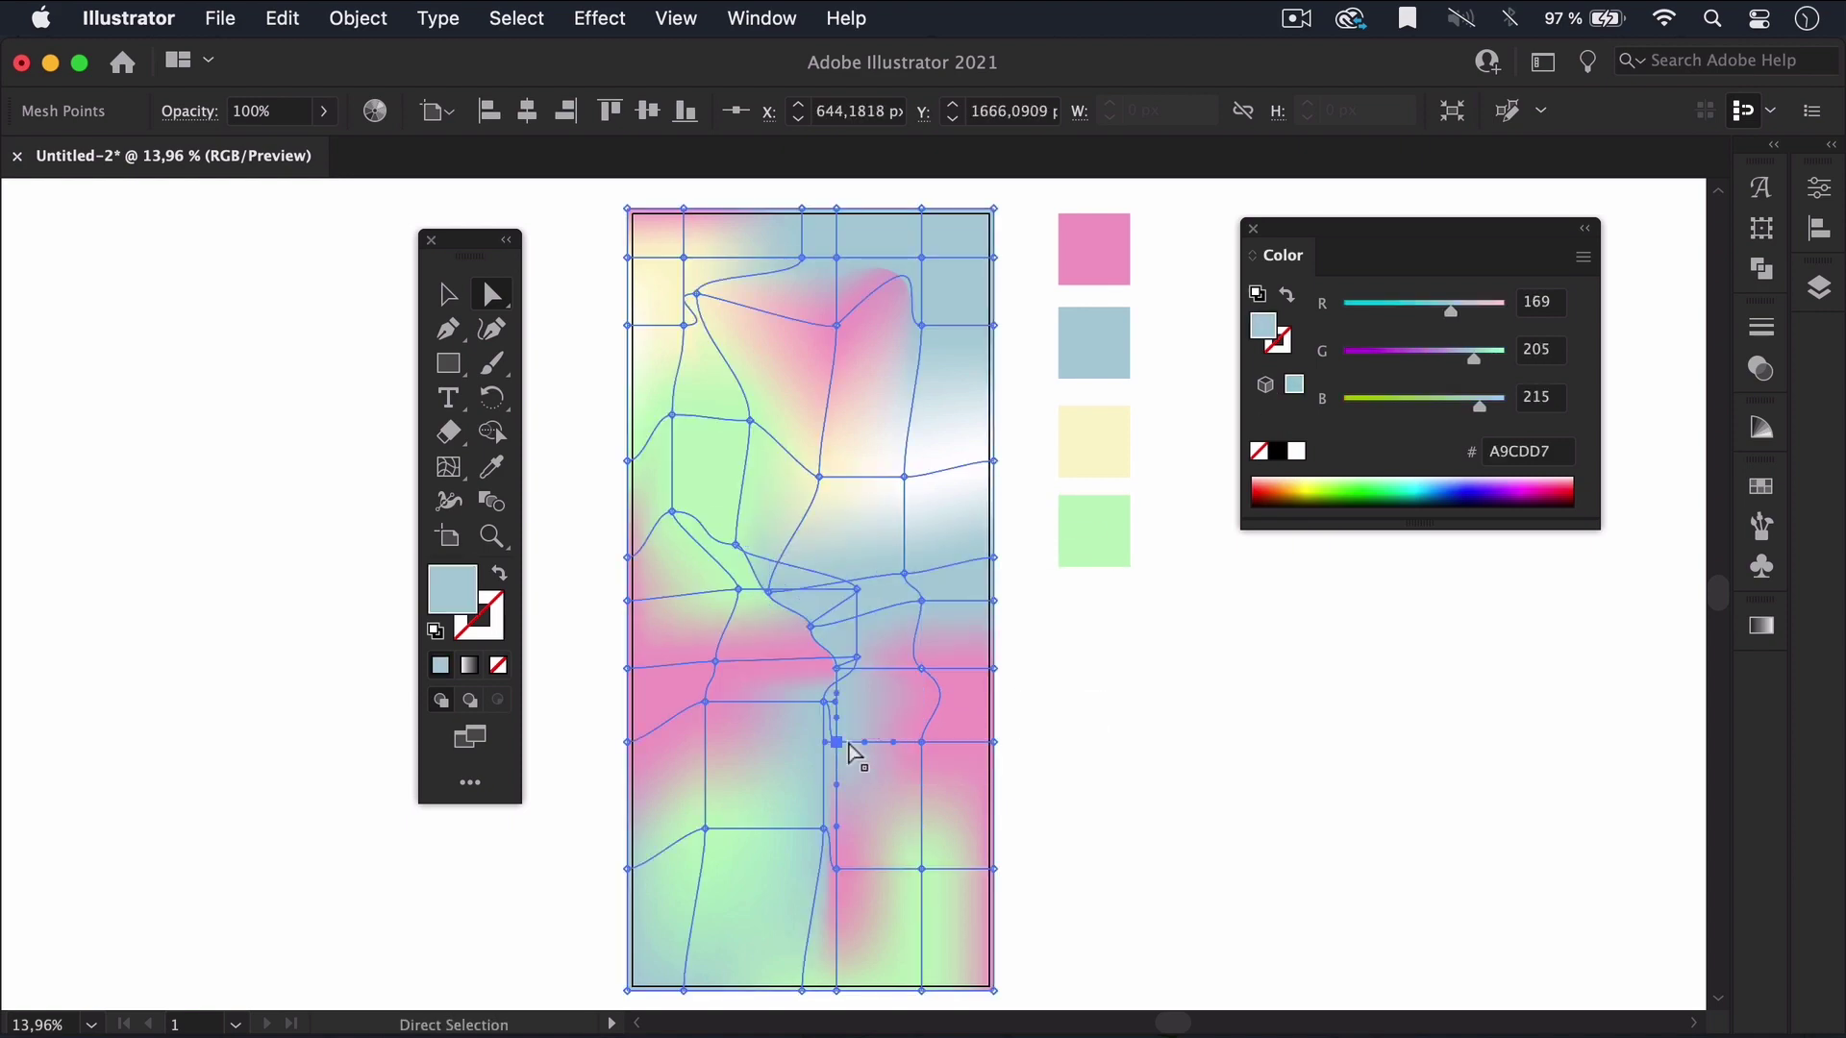
{"action": "left_click_drag", "start_coordinate": [823, 829], "coordinate": [909, 854]}
{"action": "left_click", "coordinate": [1023, 761]}
{"action": "left_click", "coordinate": [824, 868]}
{"action": "left_click_drag", "start_coordinate": [836, 742], "coordinate": [822, 702]}
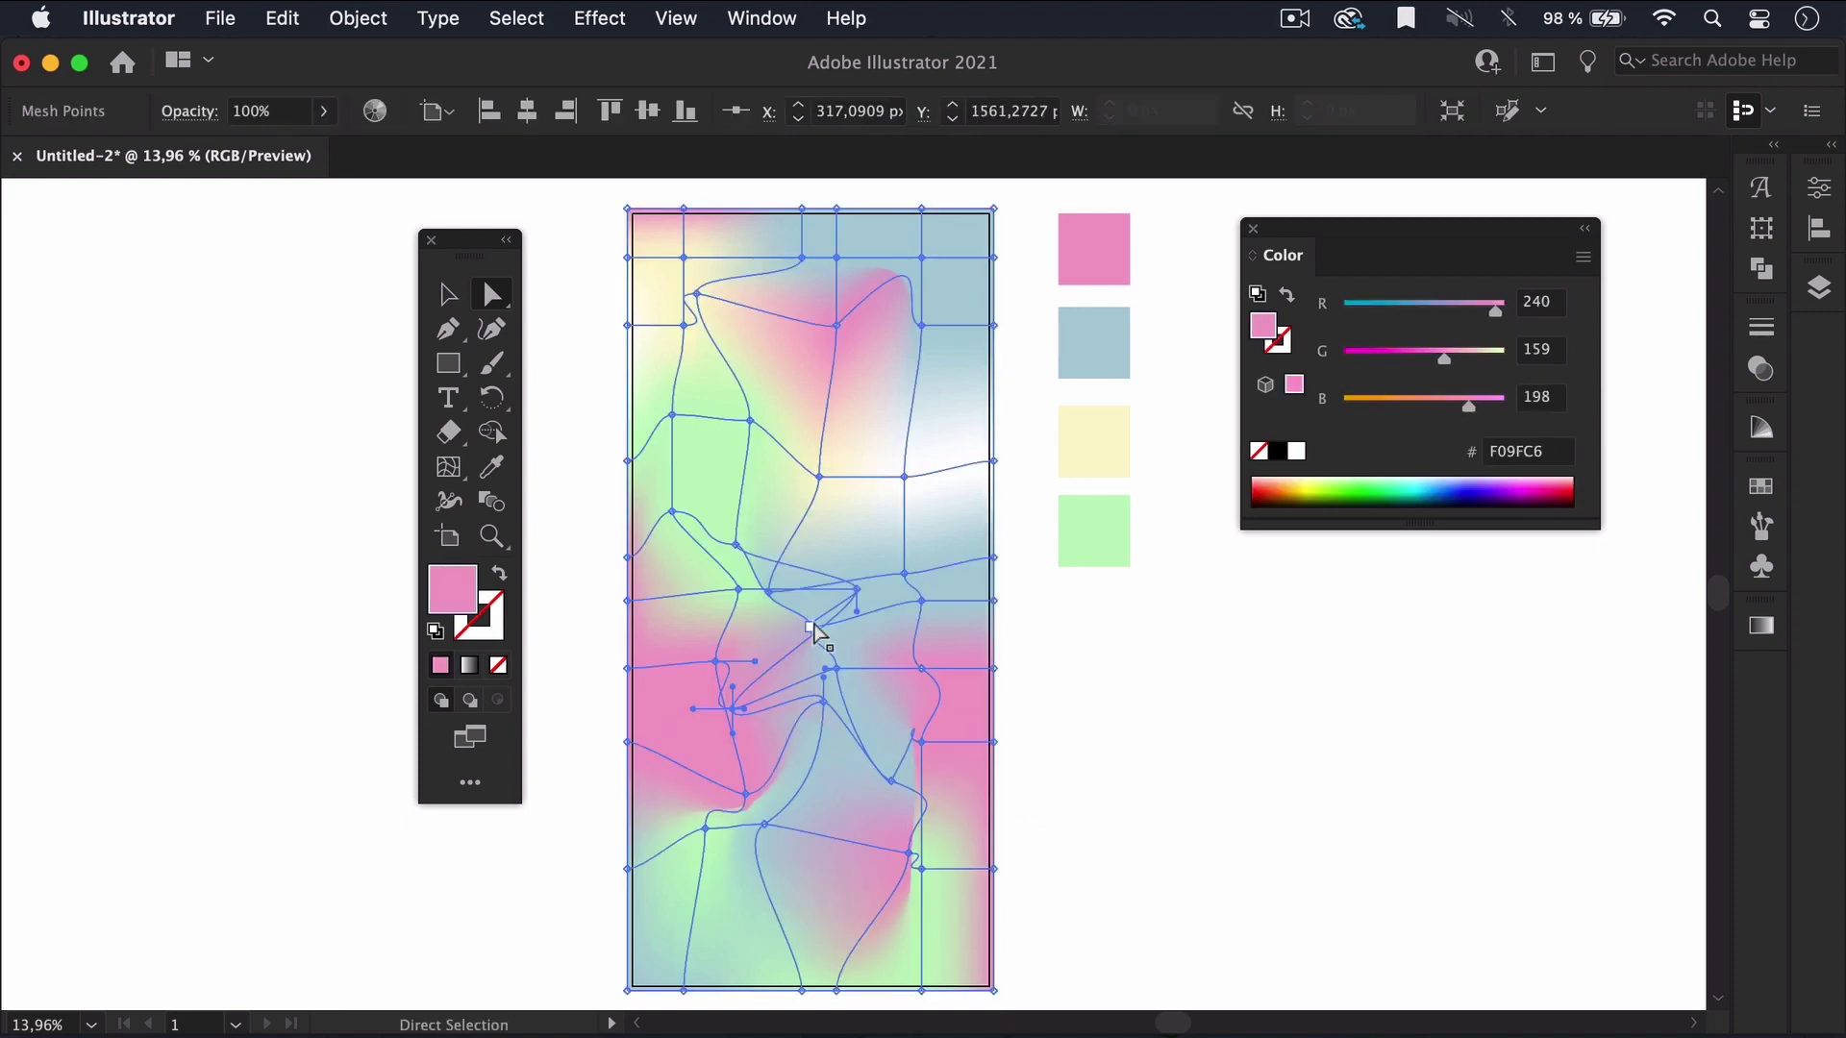
{"action": "left_click_drag", "start_coordinate": [903, 865], "coordinate": [966, 892]}
{"action": "left_click", "coordinate": [736, 548]}
{"action": "left_click", "coordinate": [723, 565]}
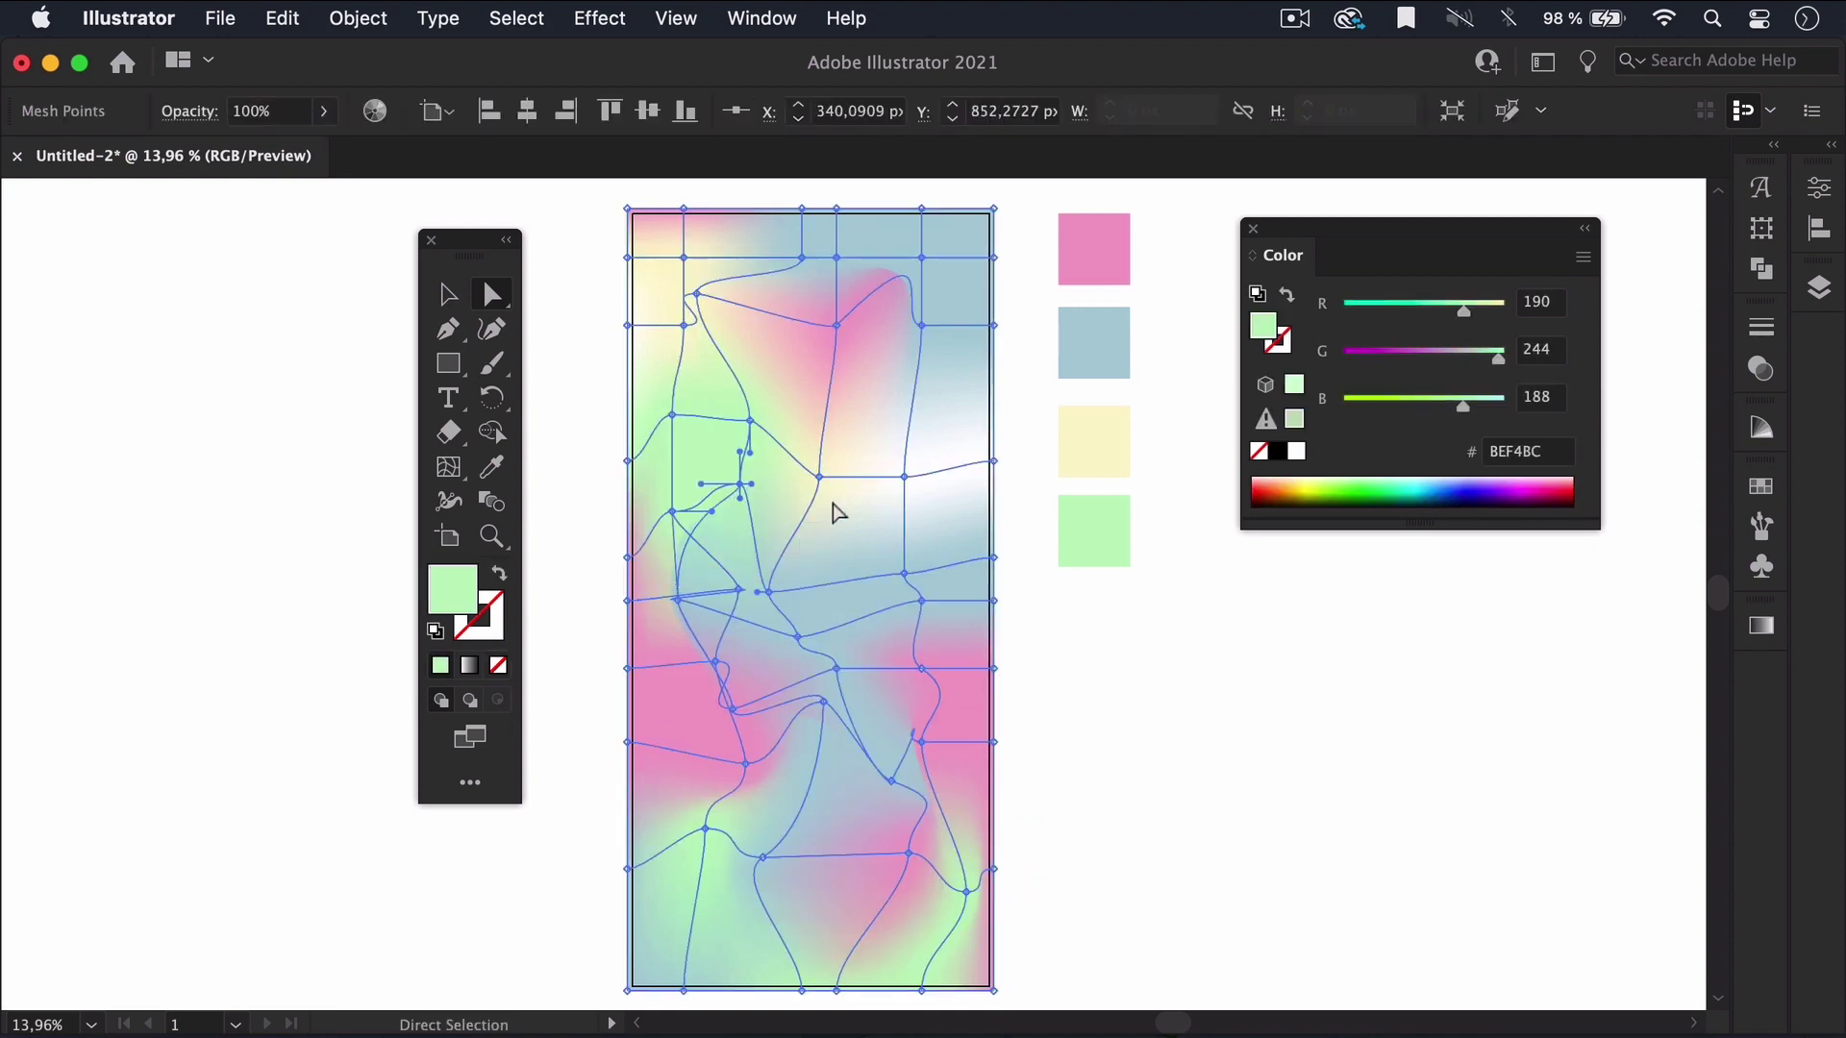
{"action": "left_click_drag", "start_coordinate": [837, 515], "coordinate": [739, 534]}
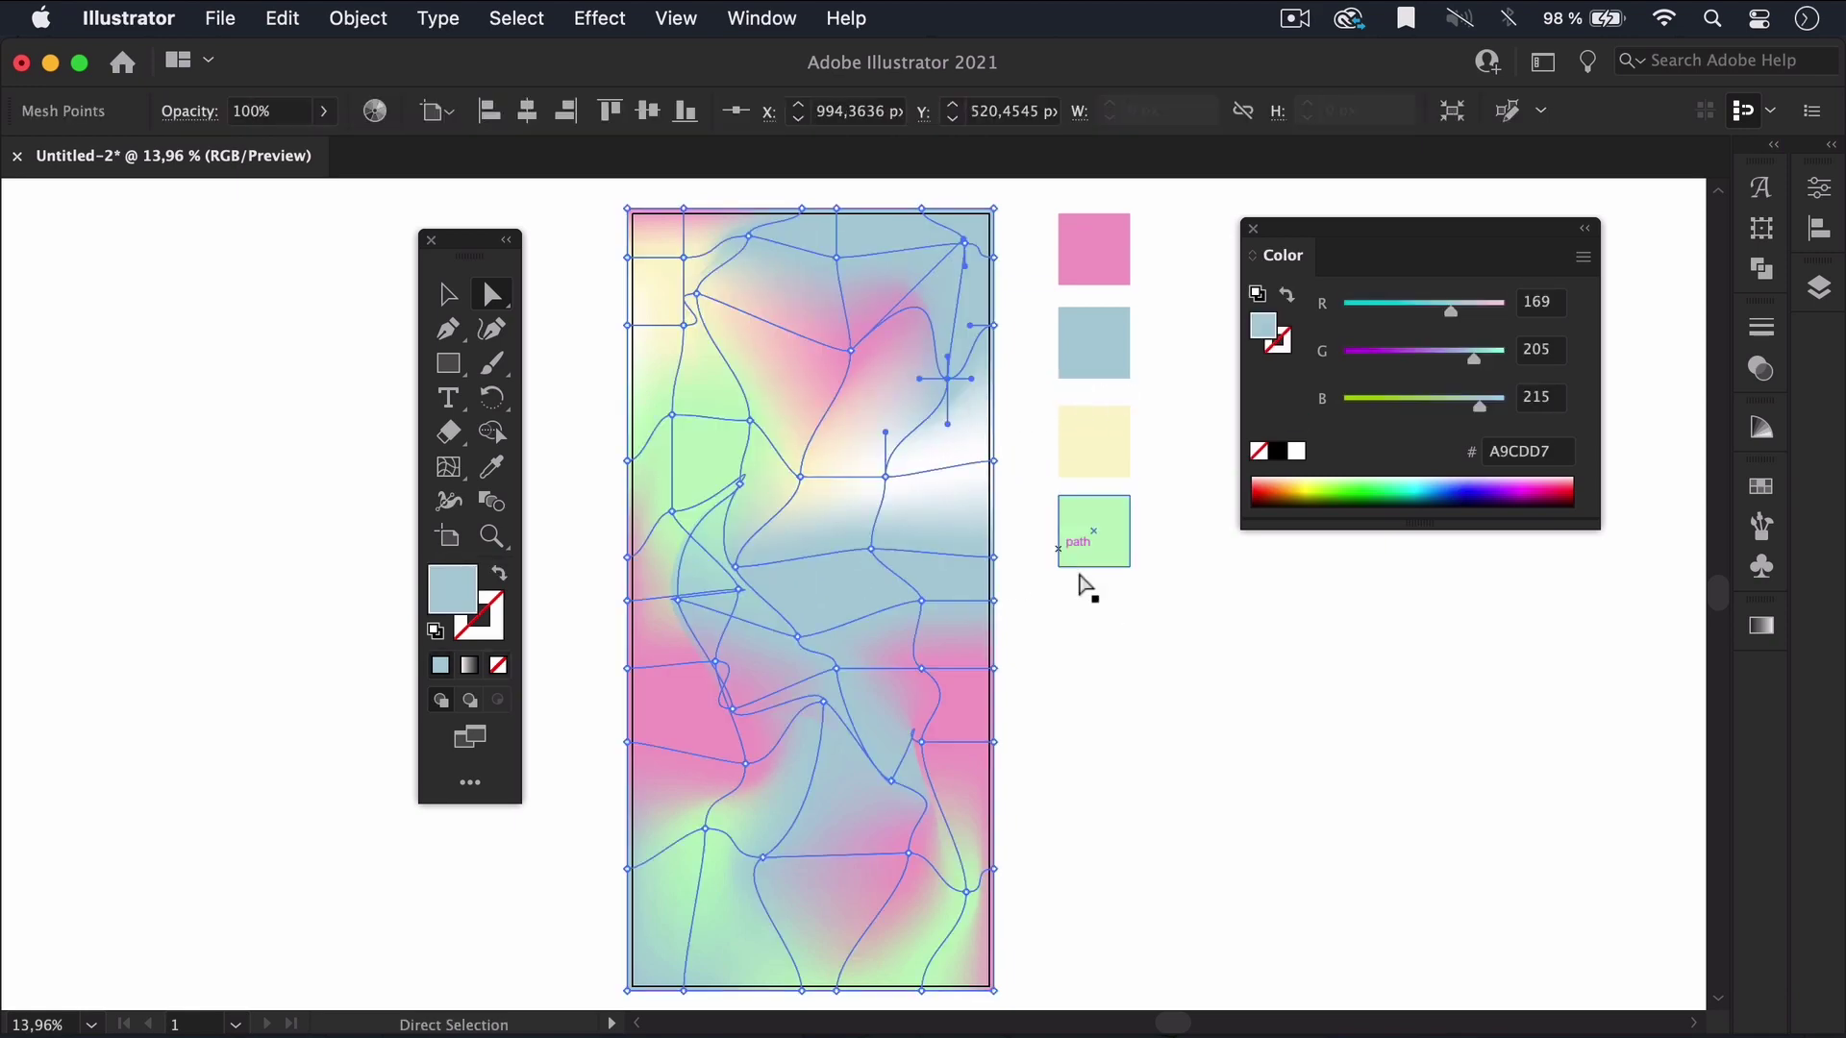
Pull the mesh's left and top edges outward past the artboard.
{"action": "left_click", "coordinate": [1112, 684]}
{"action": "left_click", "coordinate": [667, 754]}
{"action": "left_click_drag", "start_coordinate": [626, 557], "coordinate": [679, 516]}
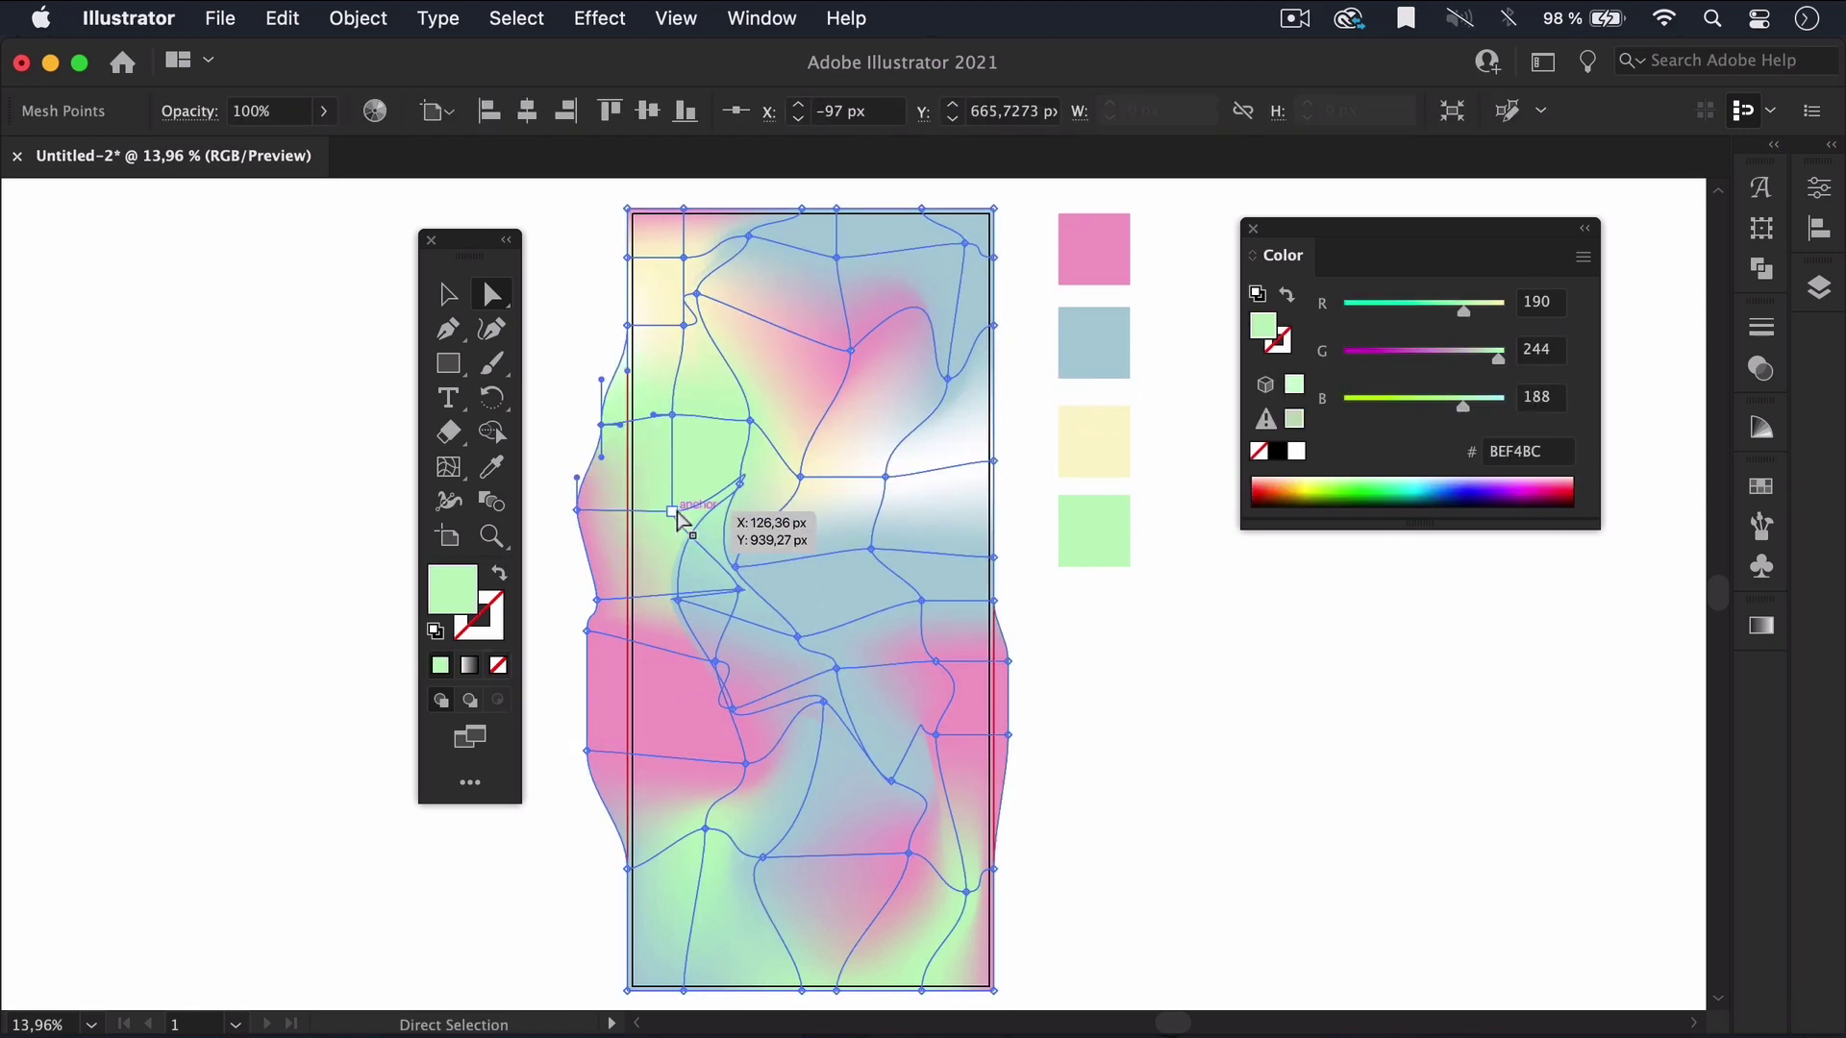
{"action": "left_click", "coordinate": [639, 342]}
{"action": "left_click", "coordinate": [701, 255]}
{"action": "left_click_drag", "start_coordinate": [701, 256], "coordinate": [712, 183]}
Pull the right and bottom mesh edges out irregularly, then deselect the mesh.
{"action": "left_click", "coordinate": [943, 308]}
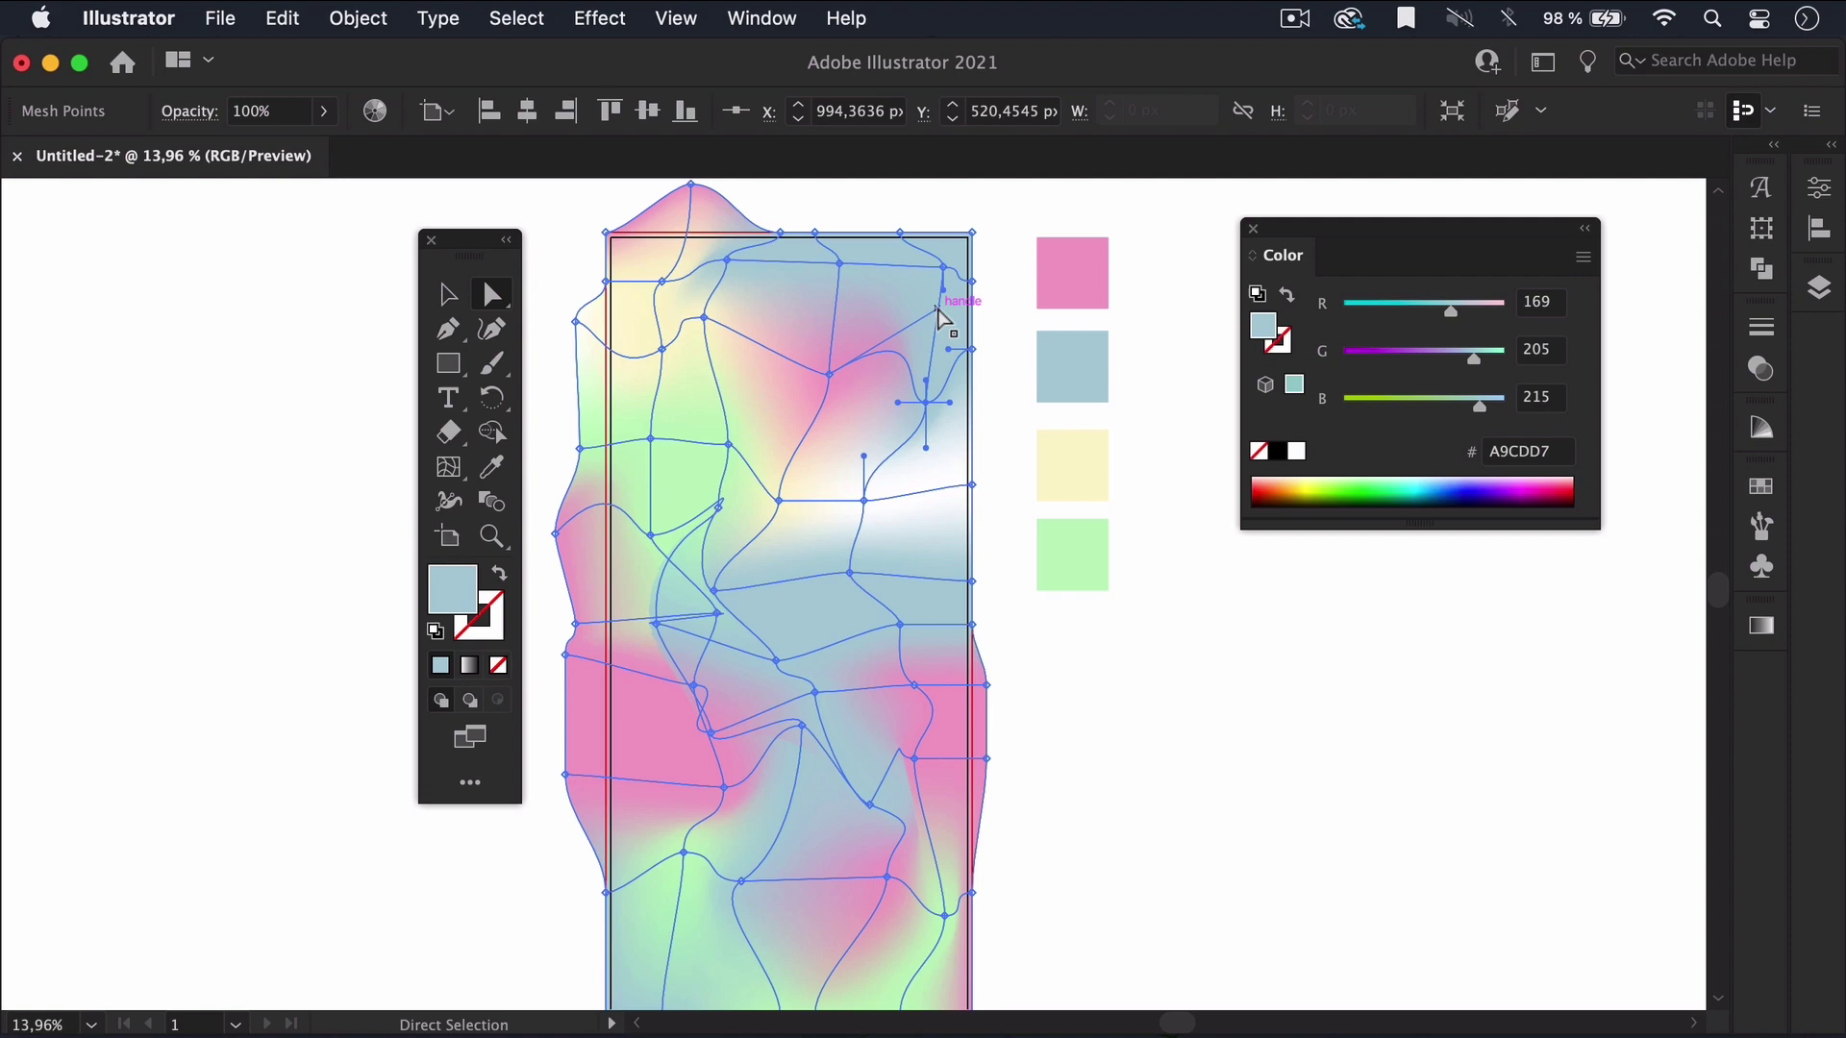
{"action": "left_click_drag", "start_coordinate": [943, 309], "coordinate": [914, 477]}
{"action": "left_click_drag", "start_coordinate": [727, 444], "coordinate": [753, 408]}
{"action": "scroll", "coordinate": [673, 577], "scroll_direction": "down", "scroll_amount": 3}
{"action": "left_click", "coordinate": [684, 853]}
{"action": "left_click_drag", "start_coordinate": [649, 673], "coordinate": [775, 853]}
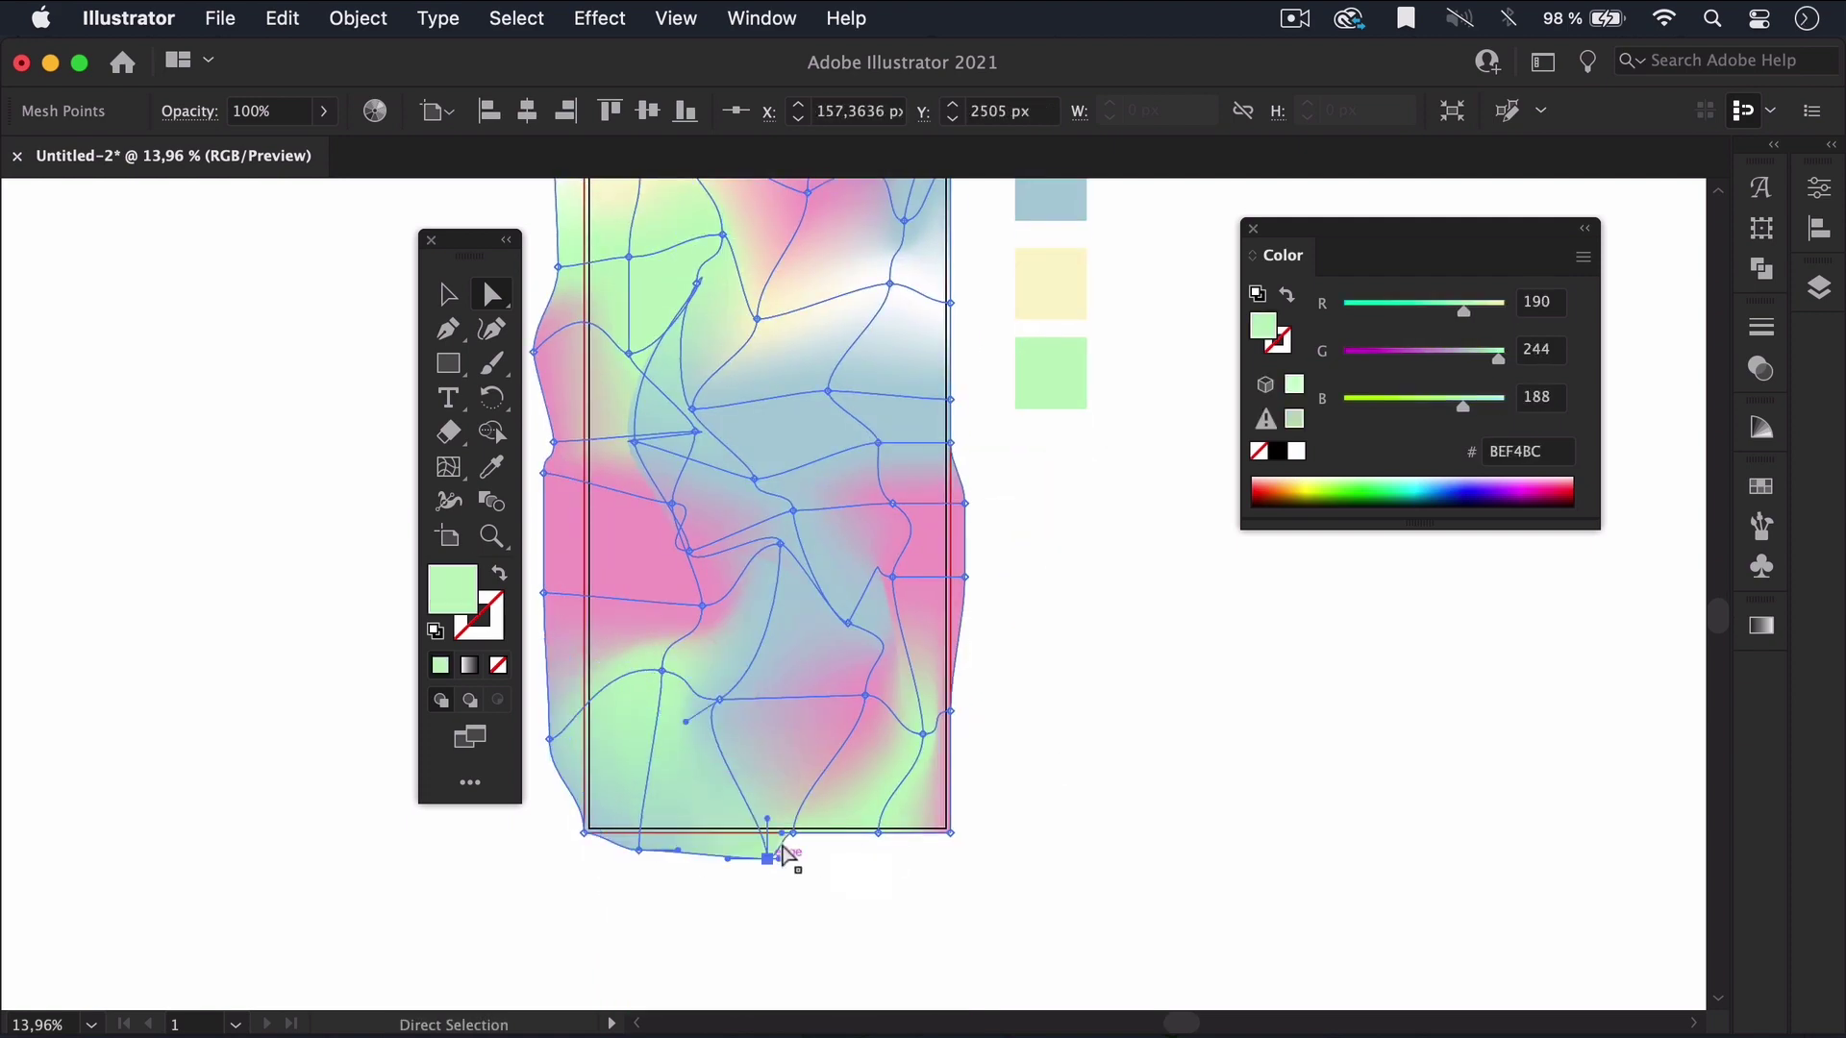
{"action": "left_click", "coordinate": [1116, 721]}
{"action": "scroll", "coordinate": [1116, 721], "scroll_direction": "up", "scroll_amount": 3}
Add a second blank iPhone X artboard right of the mesh wallpaper and zoom into it.
{"action": "key", "text": "z"}
{"action": "left_click", "coordinate": [1153, 662], "text": "alt"}
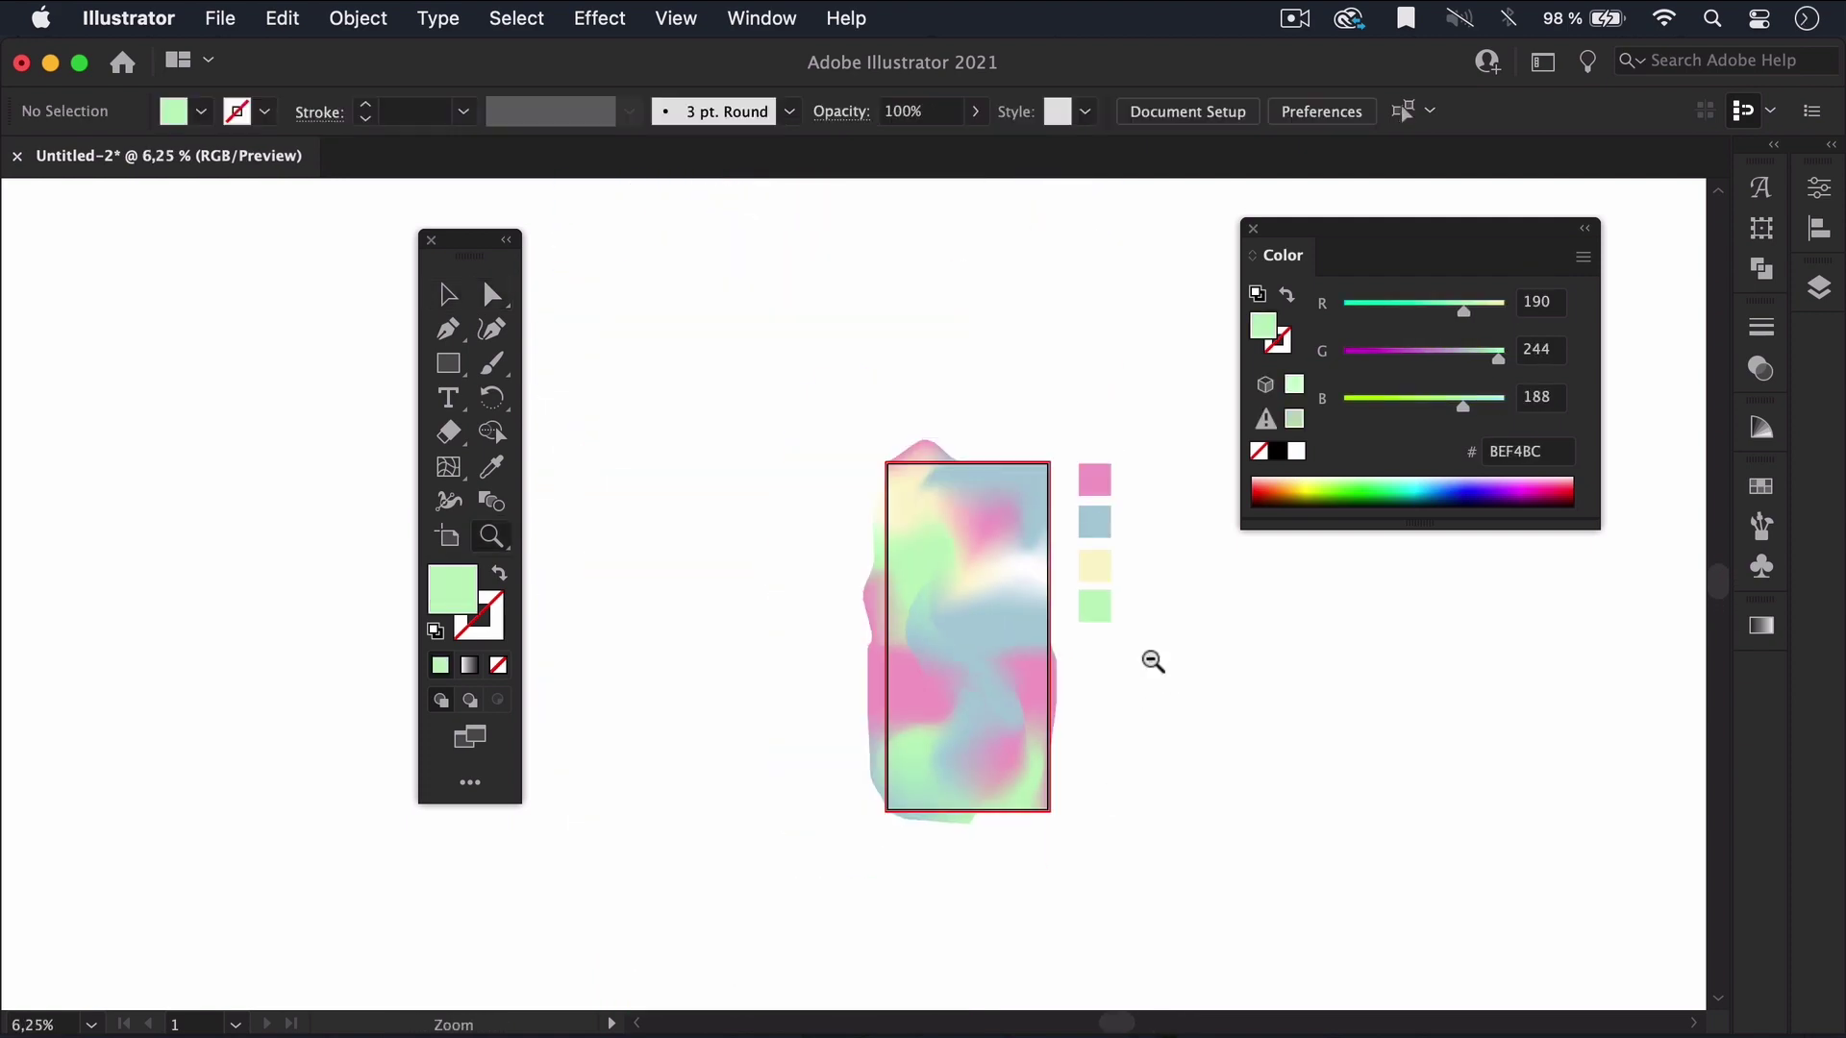
{"action": "left_click_drag", "start_coordinate": [1150, 659], "coordinate": [906, 639]}
{"action": "key", "text": "v"}
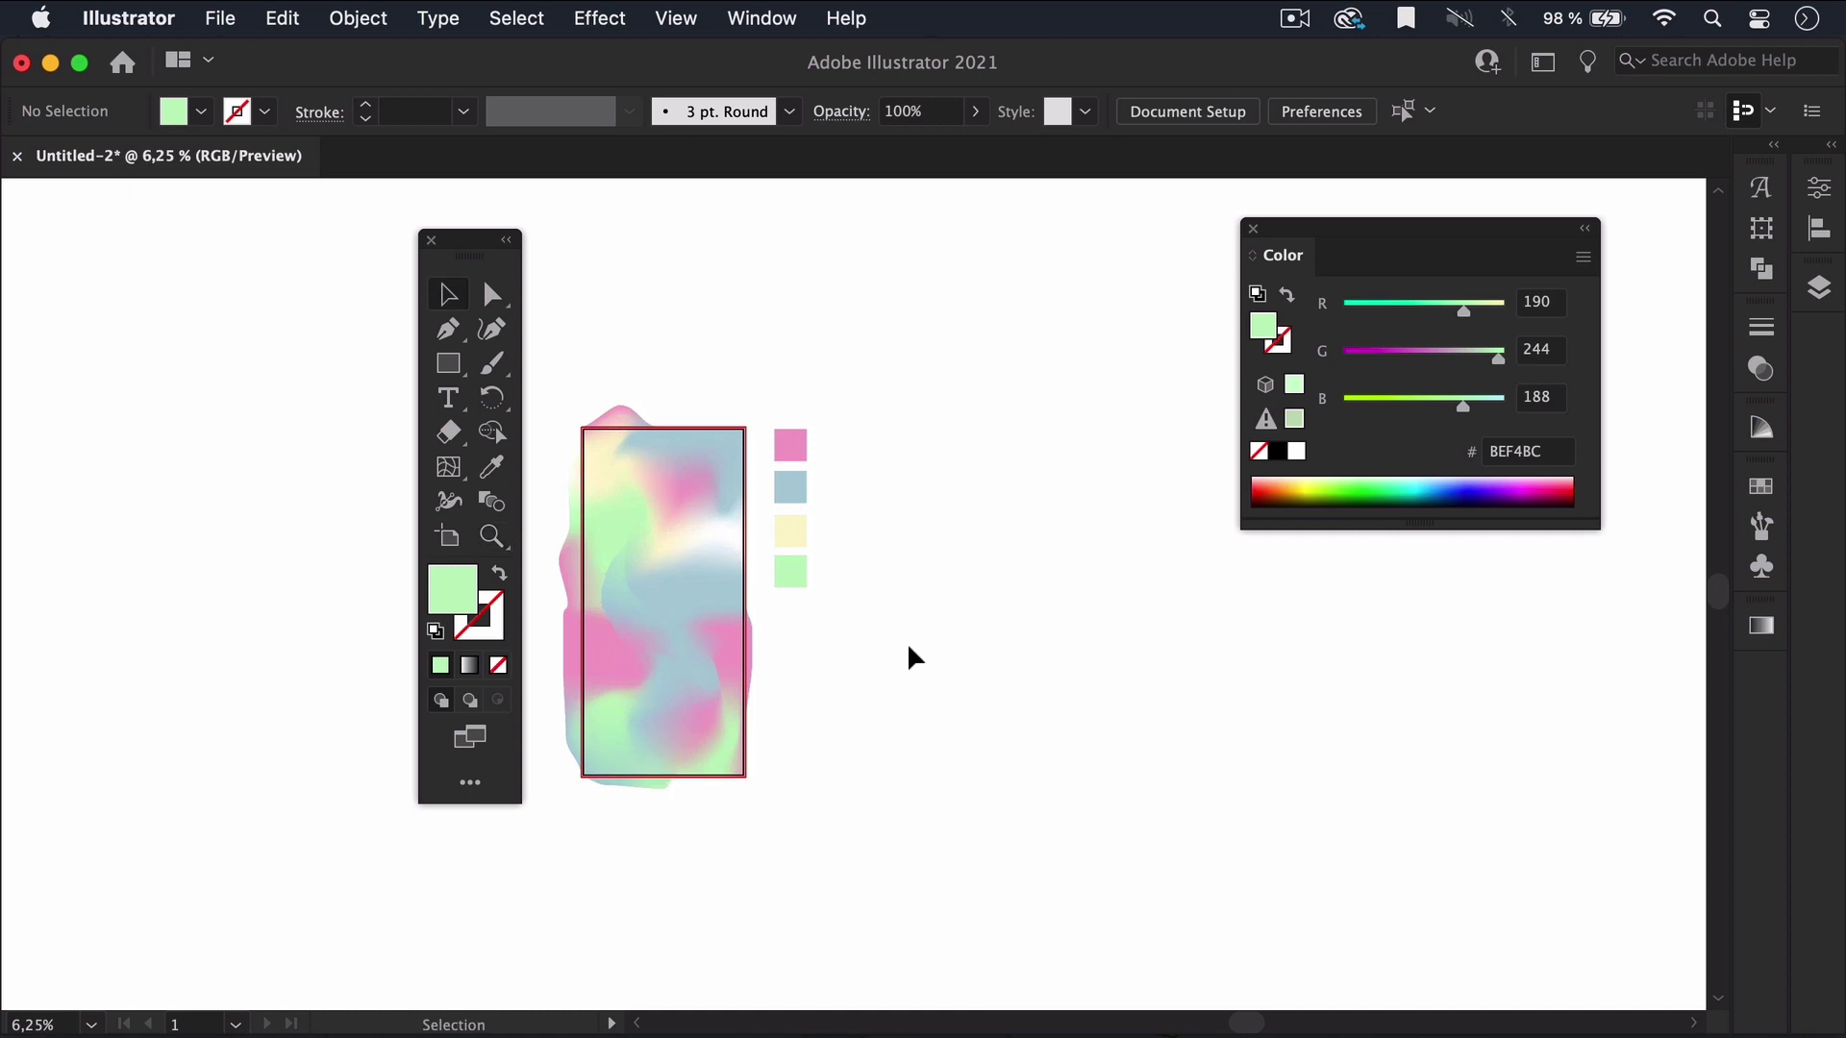
{"action": "key", "text": "shift+o"}
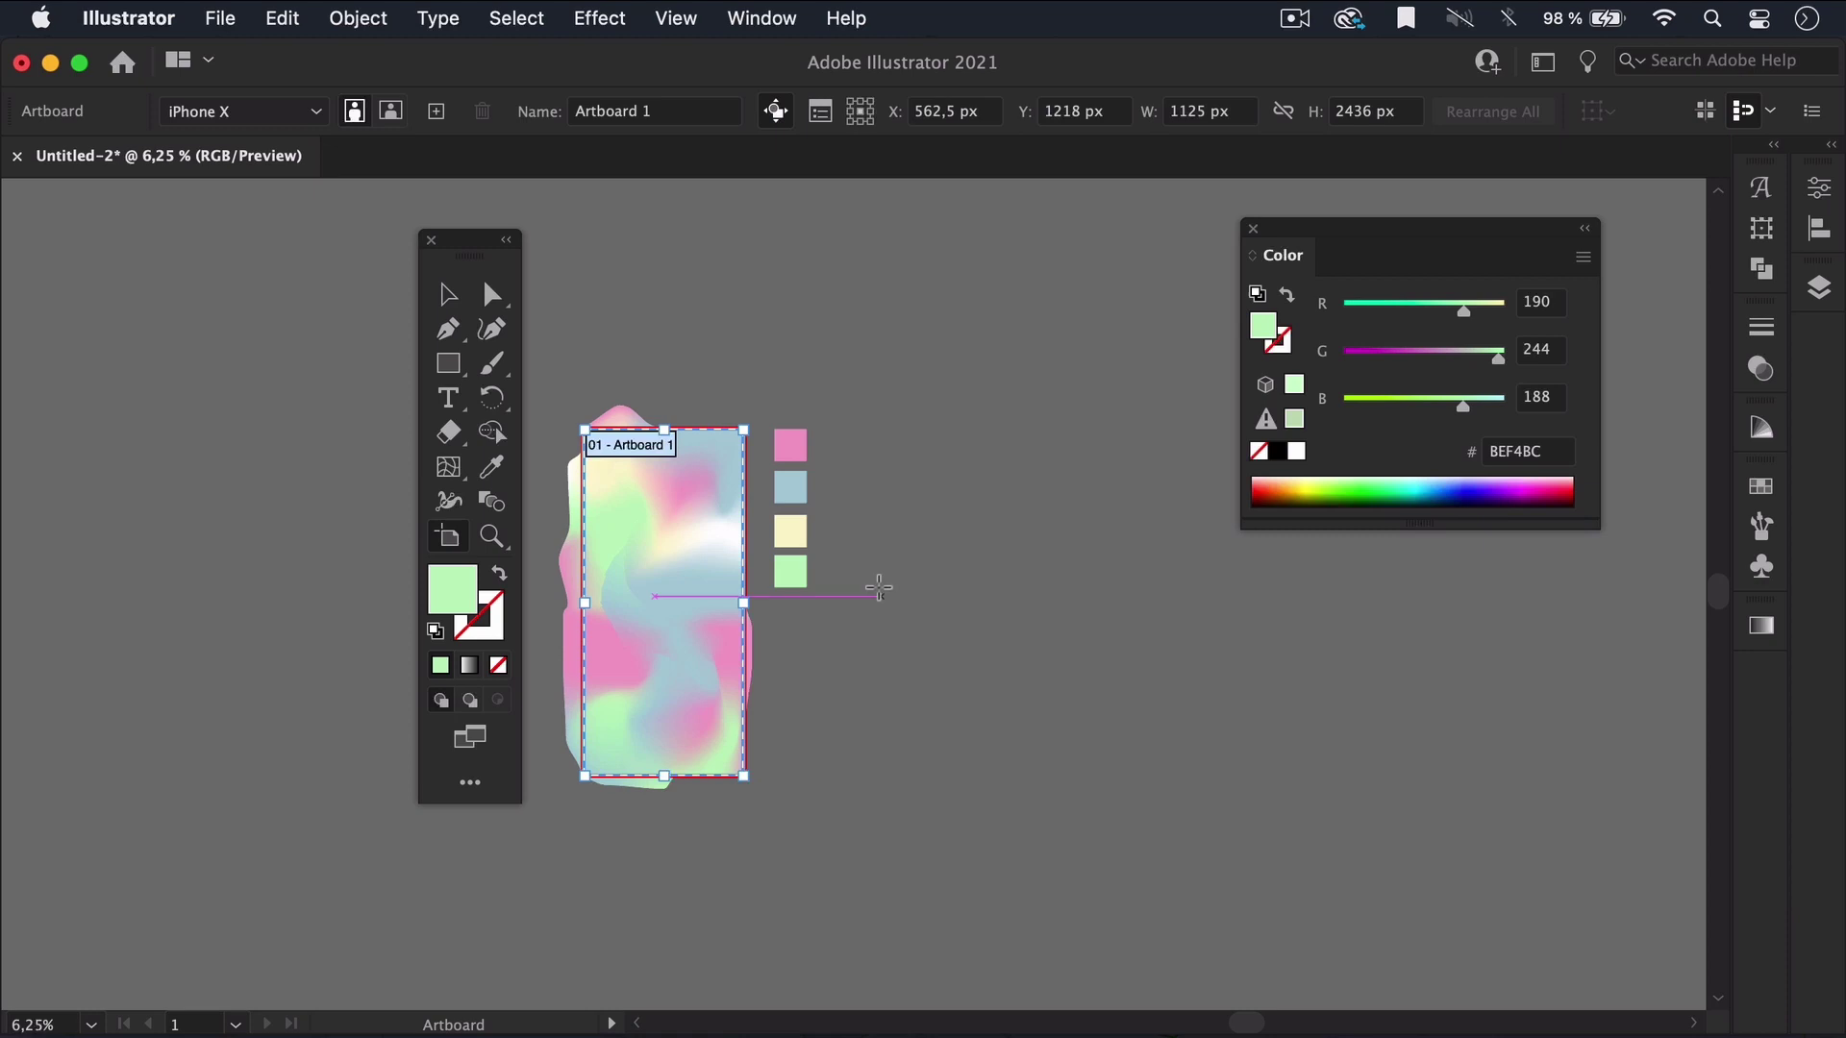
{"action": "left_click", "coordinate": [436, 111]}
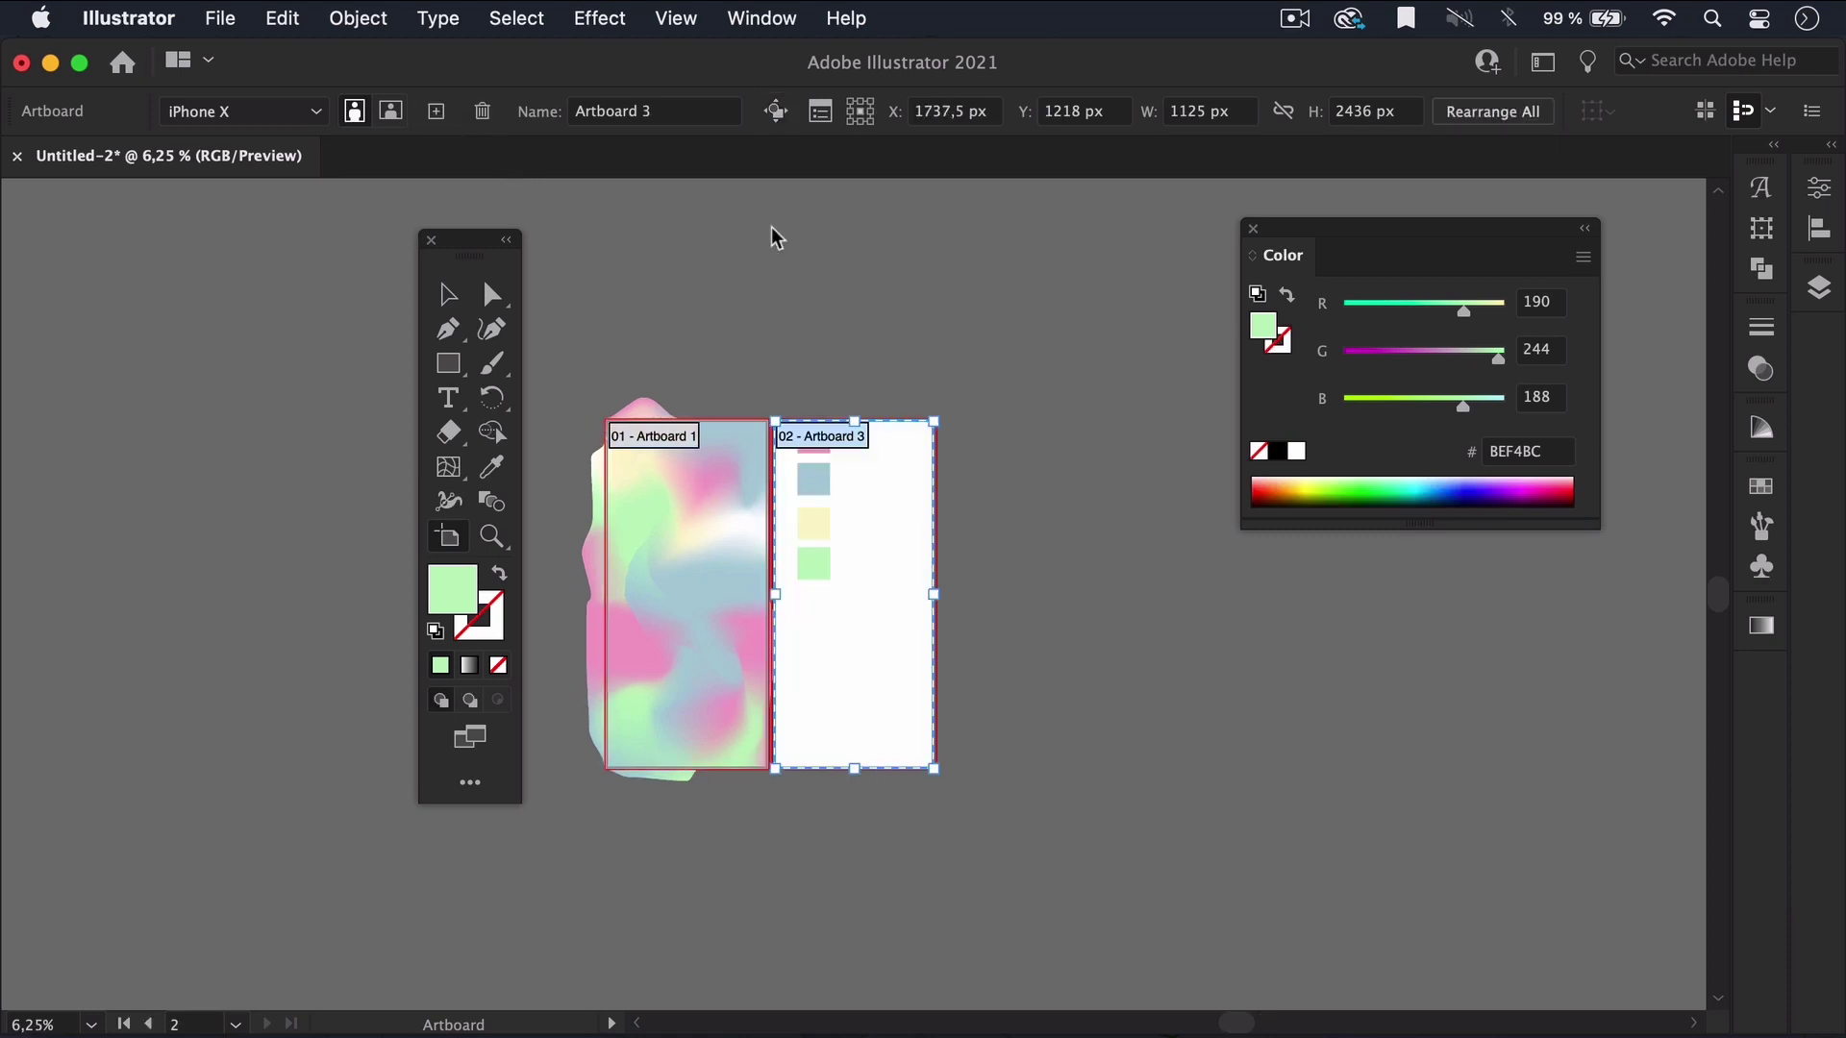
{"action": "left_click_drag", "start_coordinate": [853, 609], "coordinate": [1063, 635]}
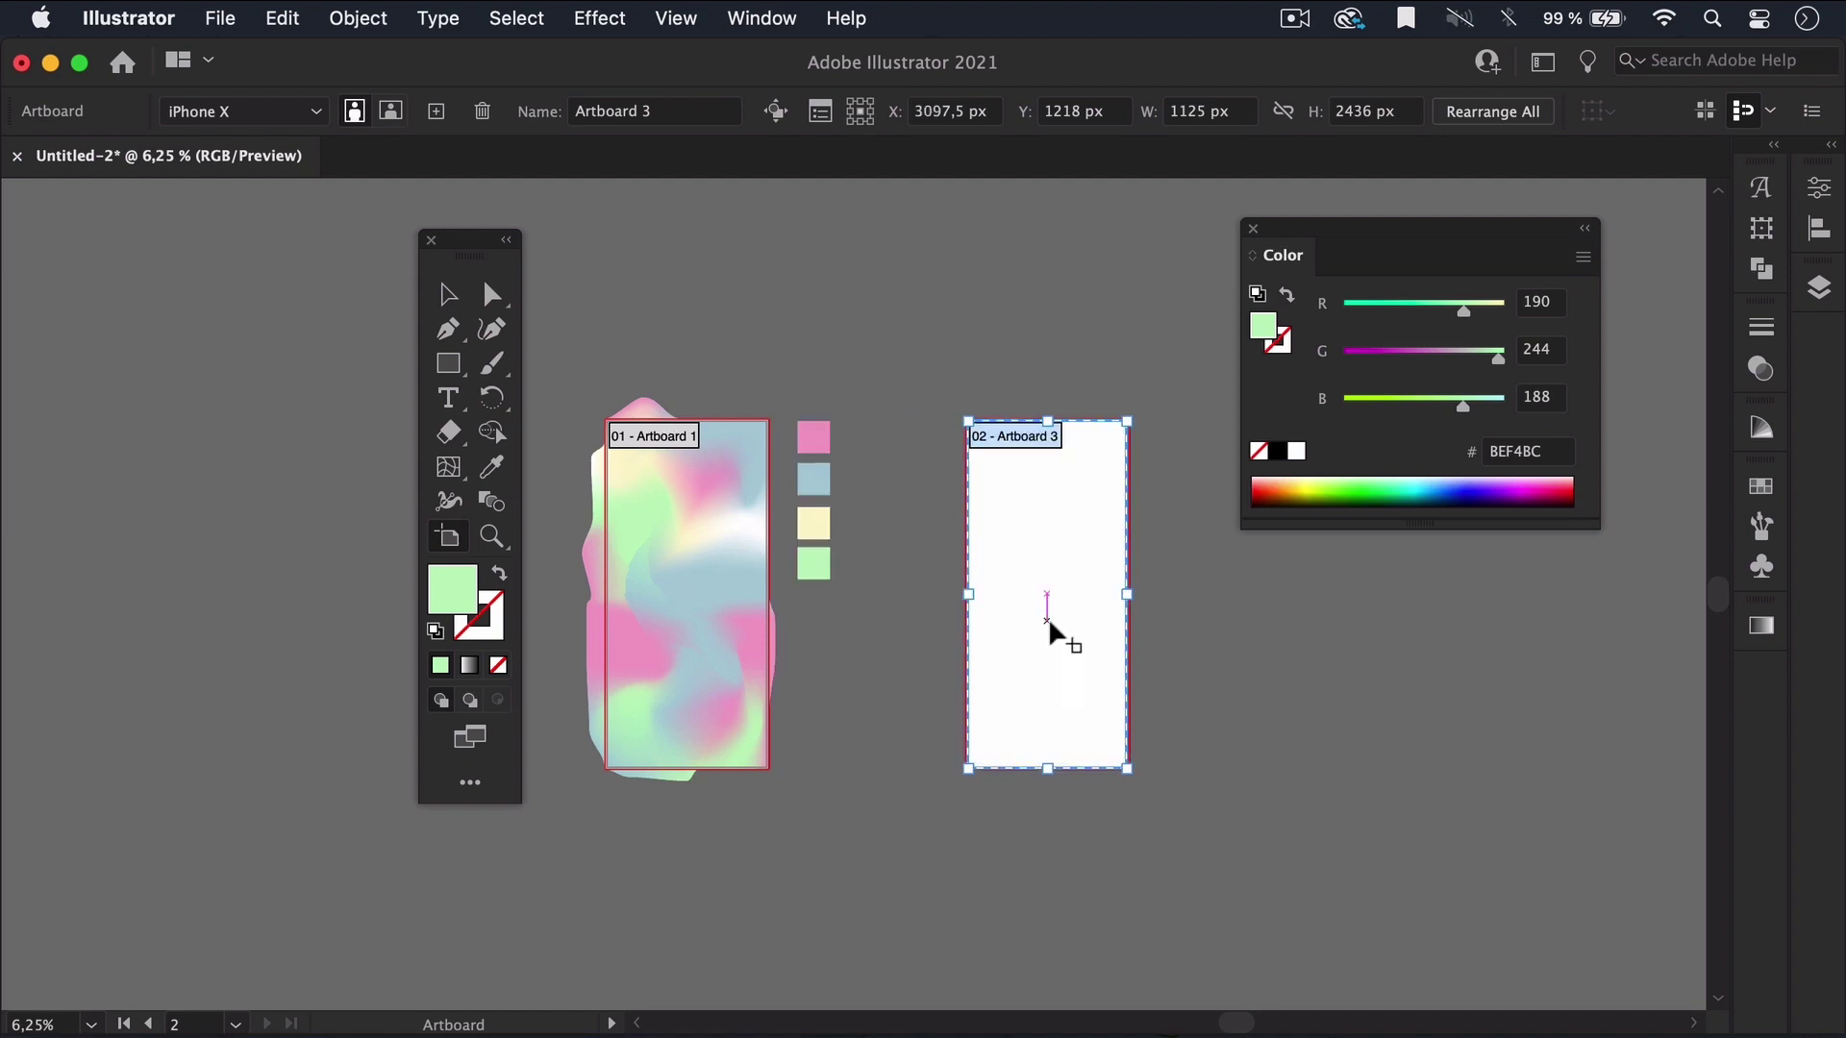
{"action": "key", "text": "z"}
{"action": "left_click", "coordinate": [754, 412]}
Draw a small swatch square to the right of the artboard.
{"action": "key", "text": "v"}
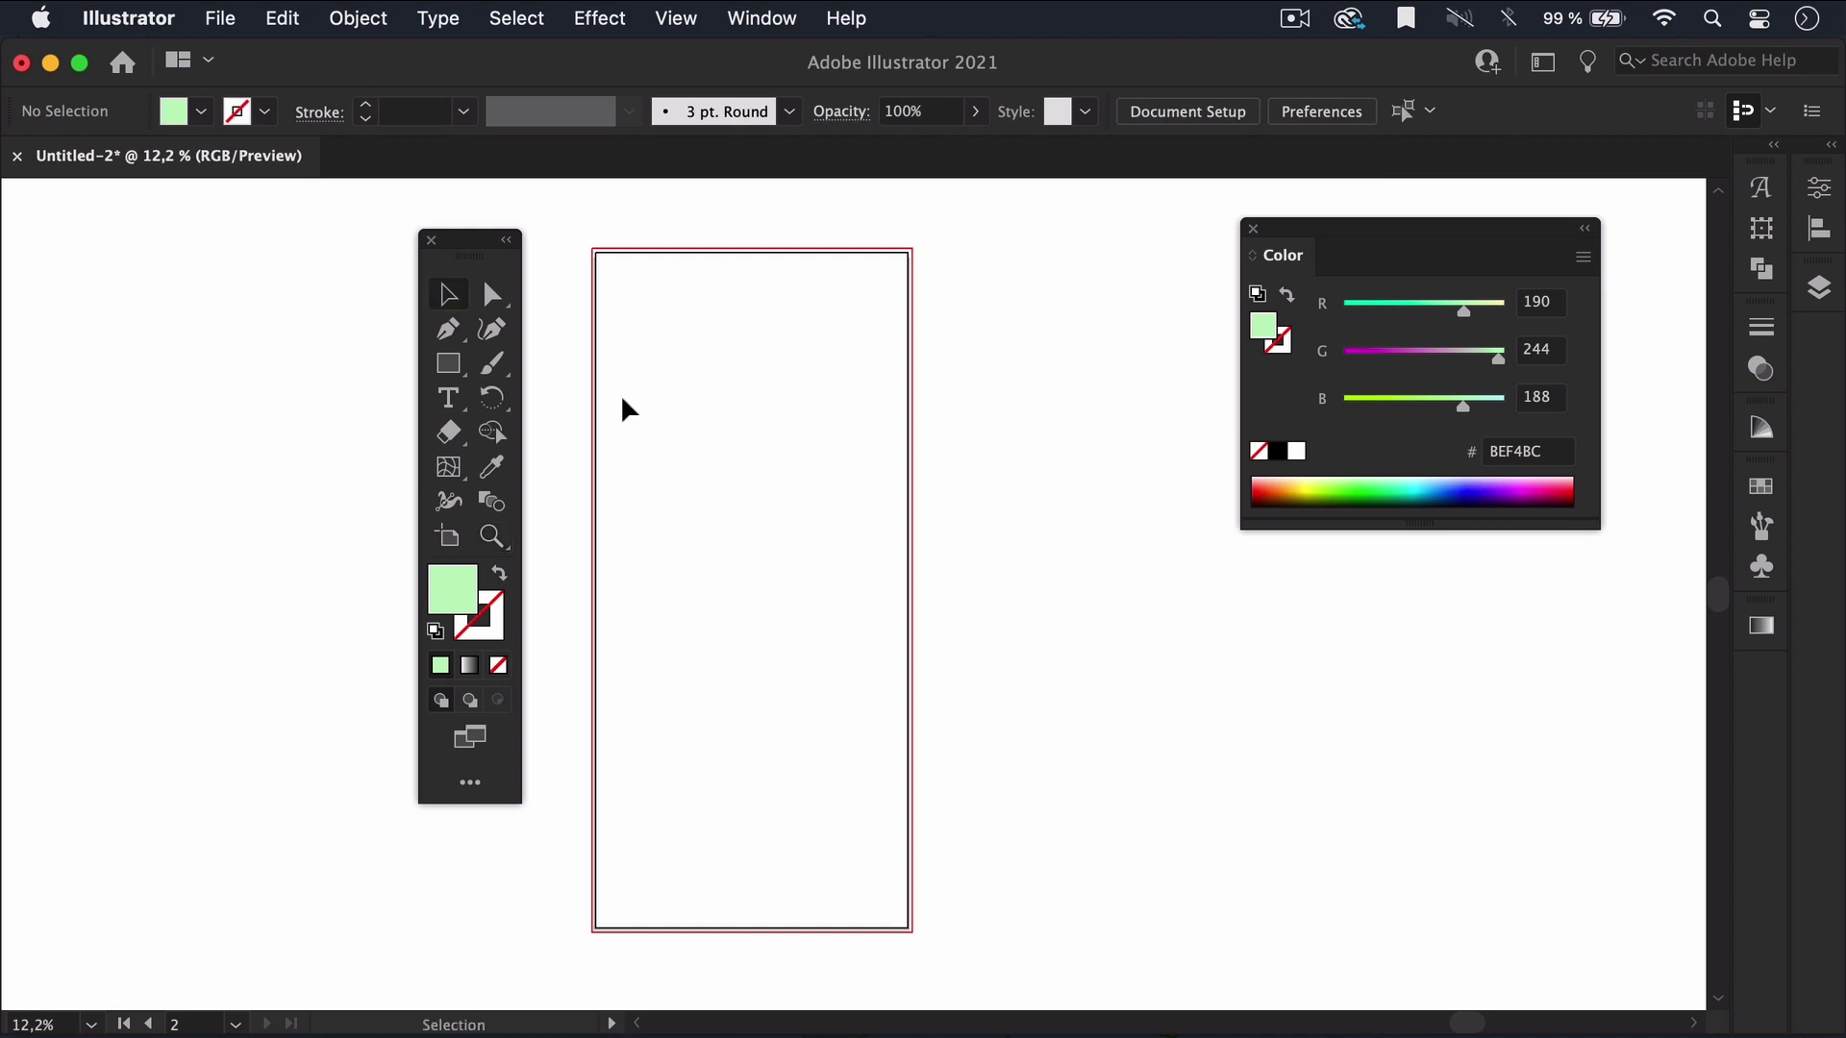
{"action": "left_click_drag", "start_coordinate": [470, 239], "coordinate": [412, 247]}
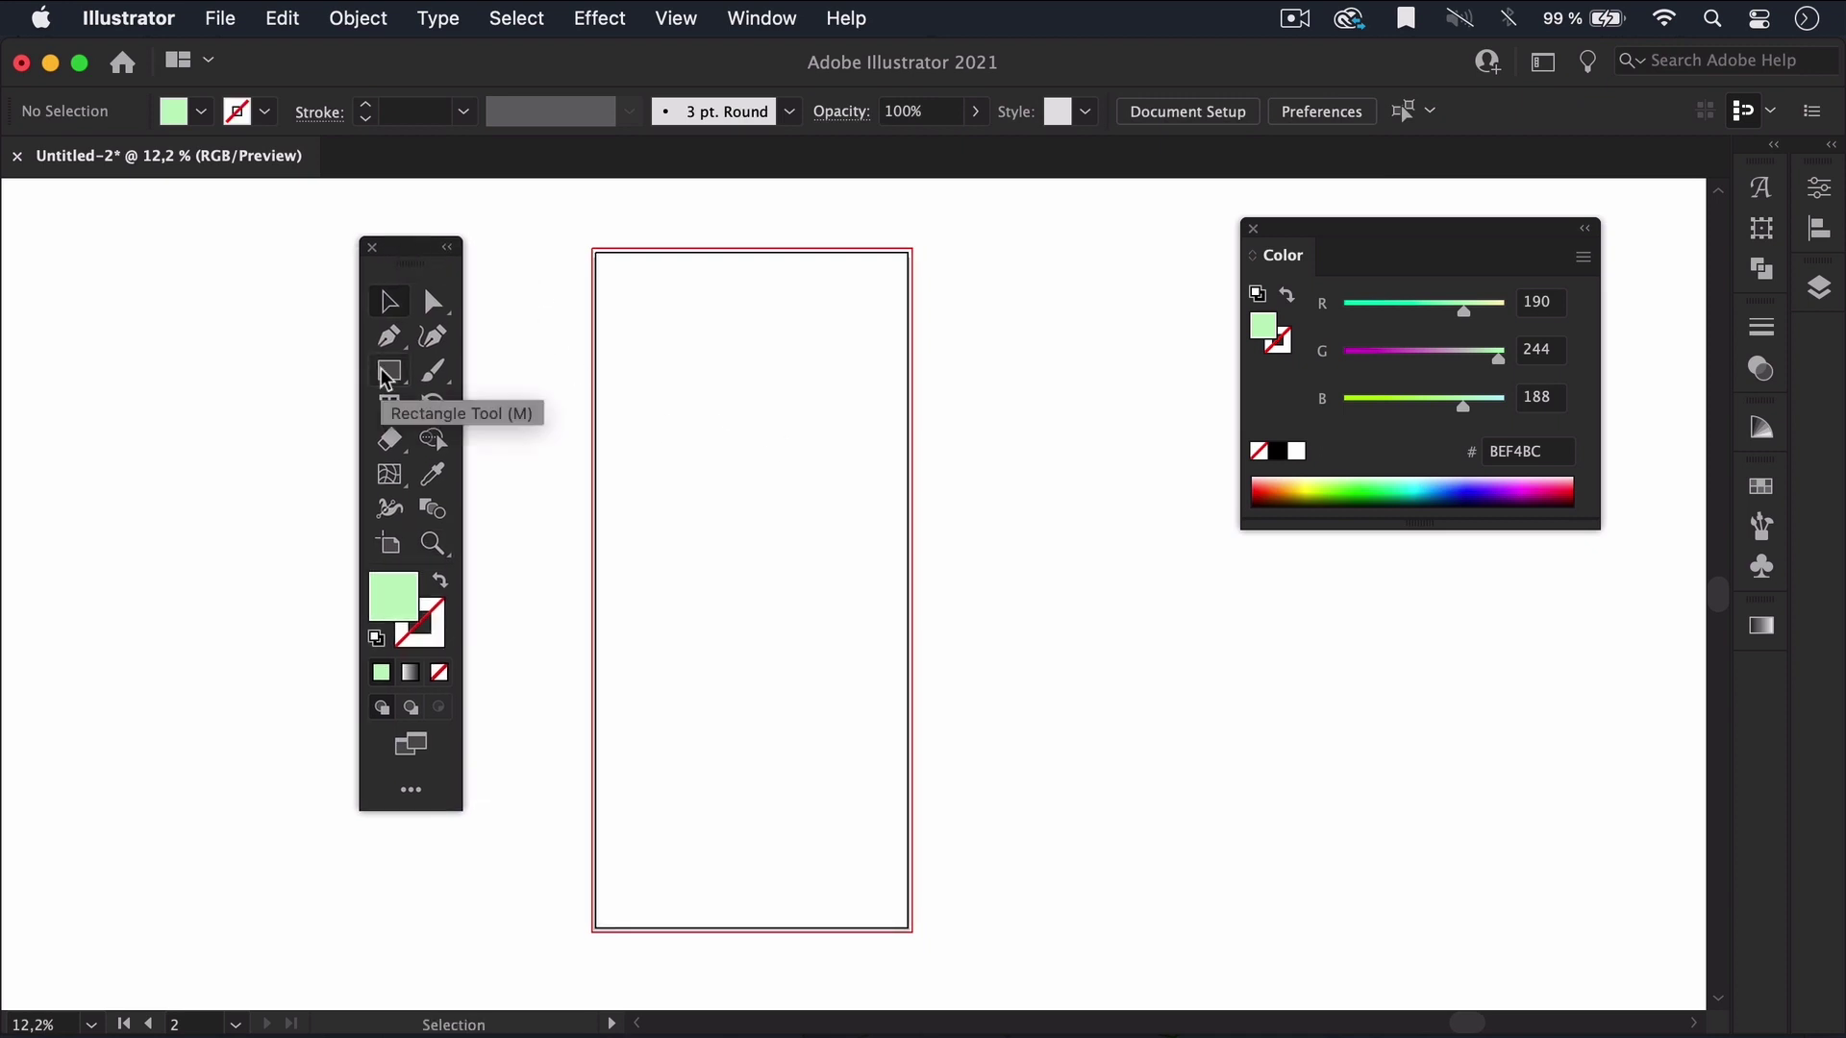
{"action": "left_click", "coordinate": [388, 371]}
{"action": "left_click_drag", "start_coordinate": [977, 254], "coordinate": [1054, 326]}
{"action": "key", "text": "super+shift+a"}
{"action": "scroll", "coordinate": [1018, 413], "scroll_direction": "up", "scroll_amount": 1}
{"action": "key", "text": "v"}
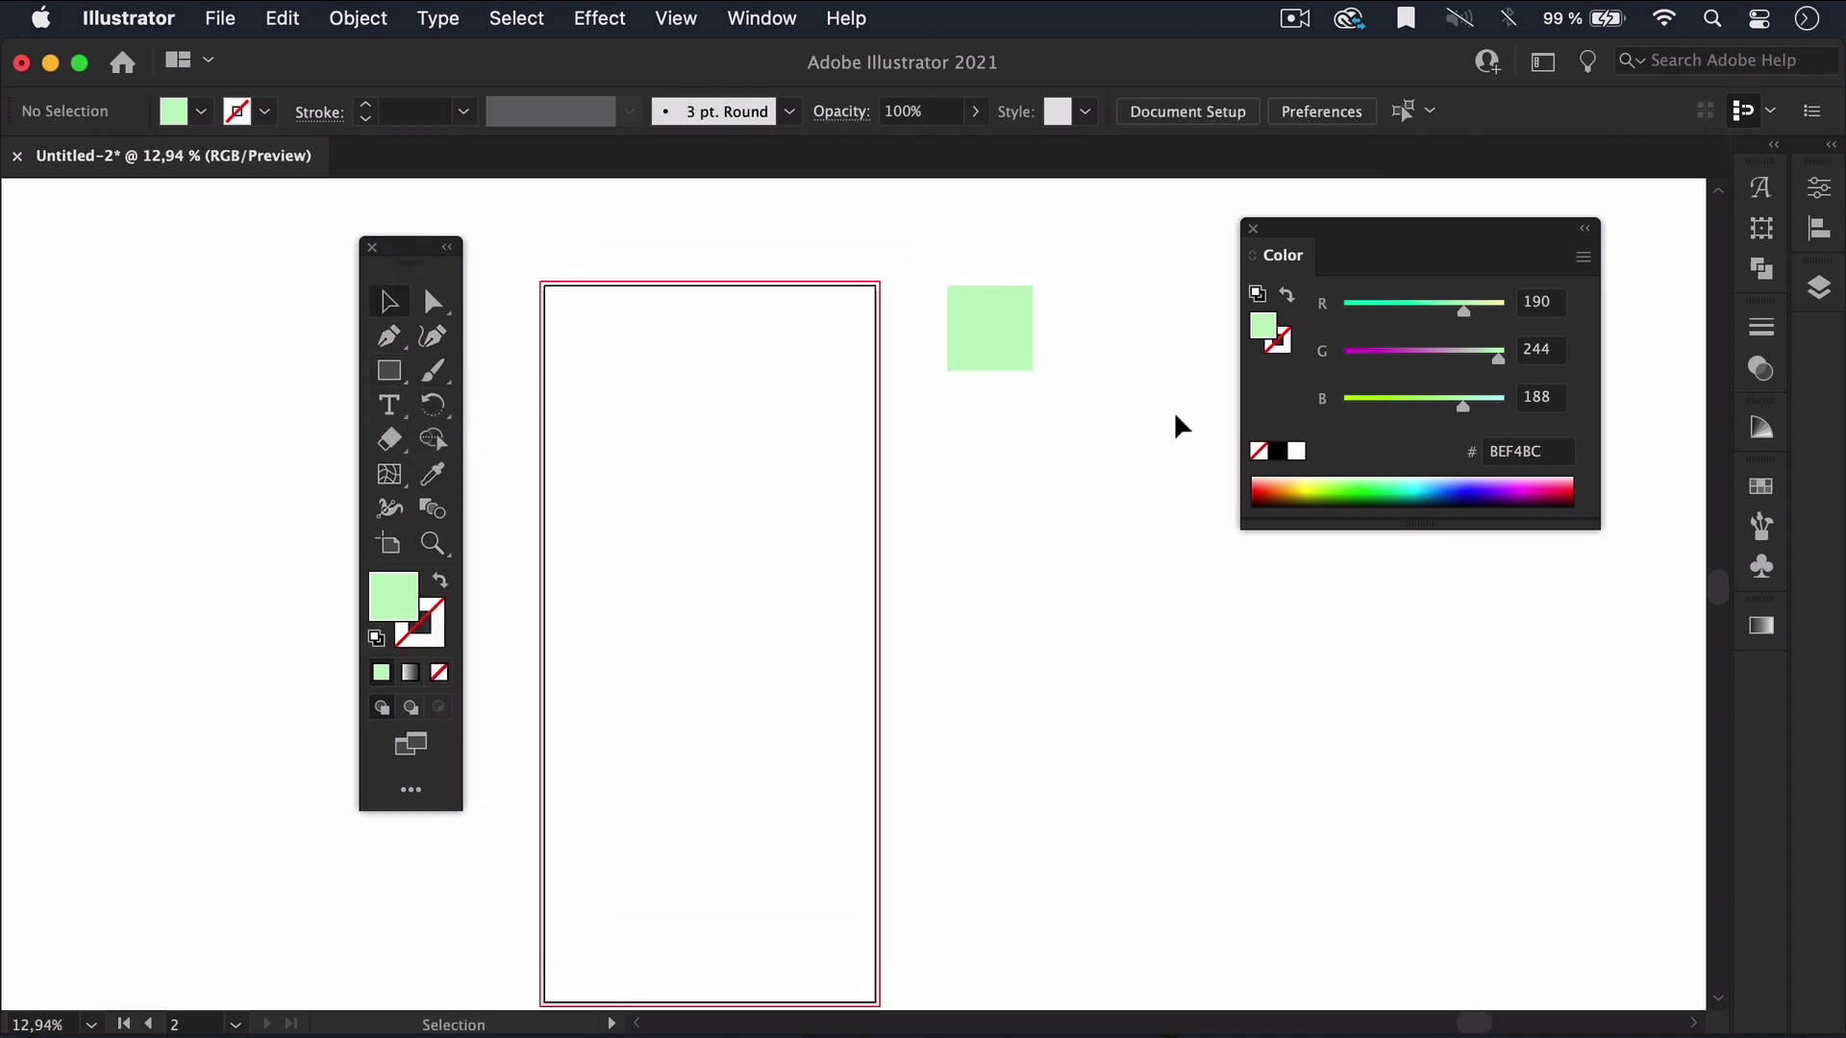
{"action": "scroll", "coordinate": [1181, 424], "scroll_direction": "down", "scroll_amount": 2}
Colour the swatch square pale pink E8D0E2.
{"action": "left_click", "coordinate": [1011, 245]}
{"action": "left_click_drag", "start_coordinate": [1348, 233], "coordinate": [1238, 219]}
{"action": "left_click", "coordinate": [1446, 437]}
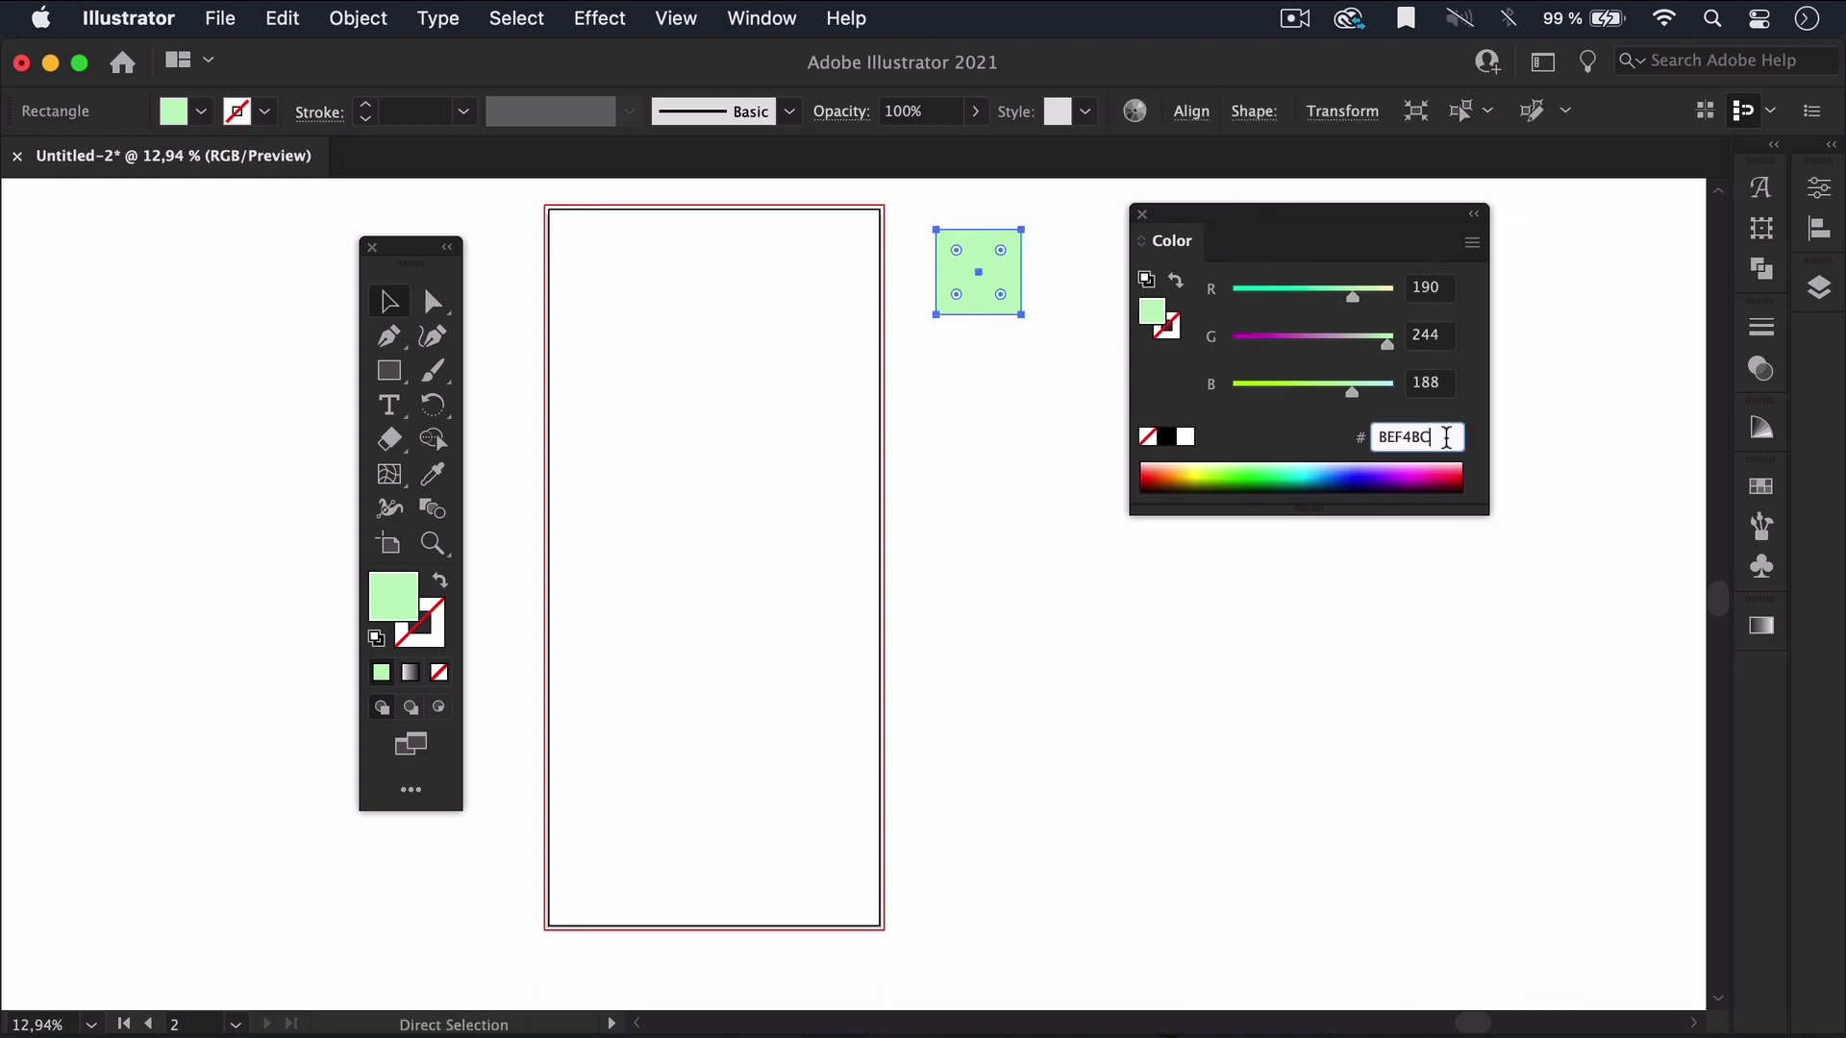
{"action": "key", "text": "Return"}
{"action": "type", "text": "E"}
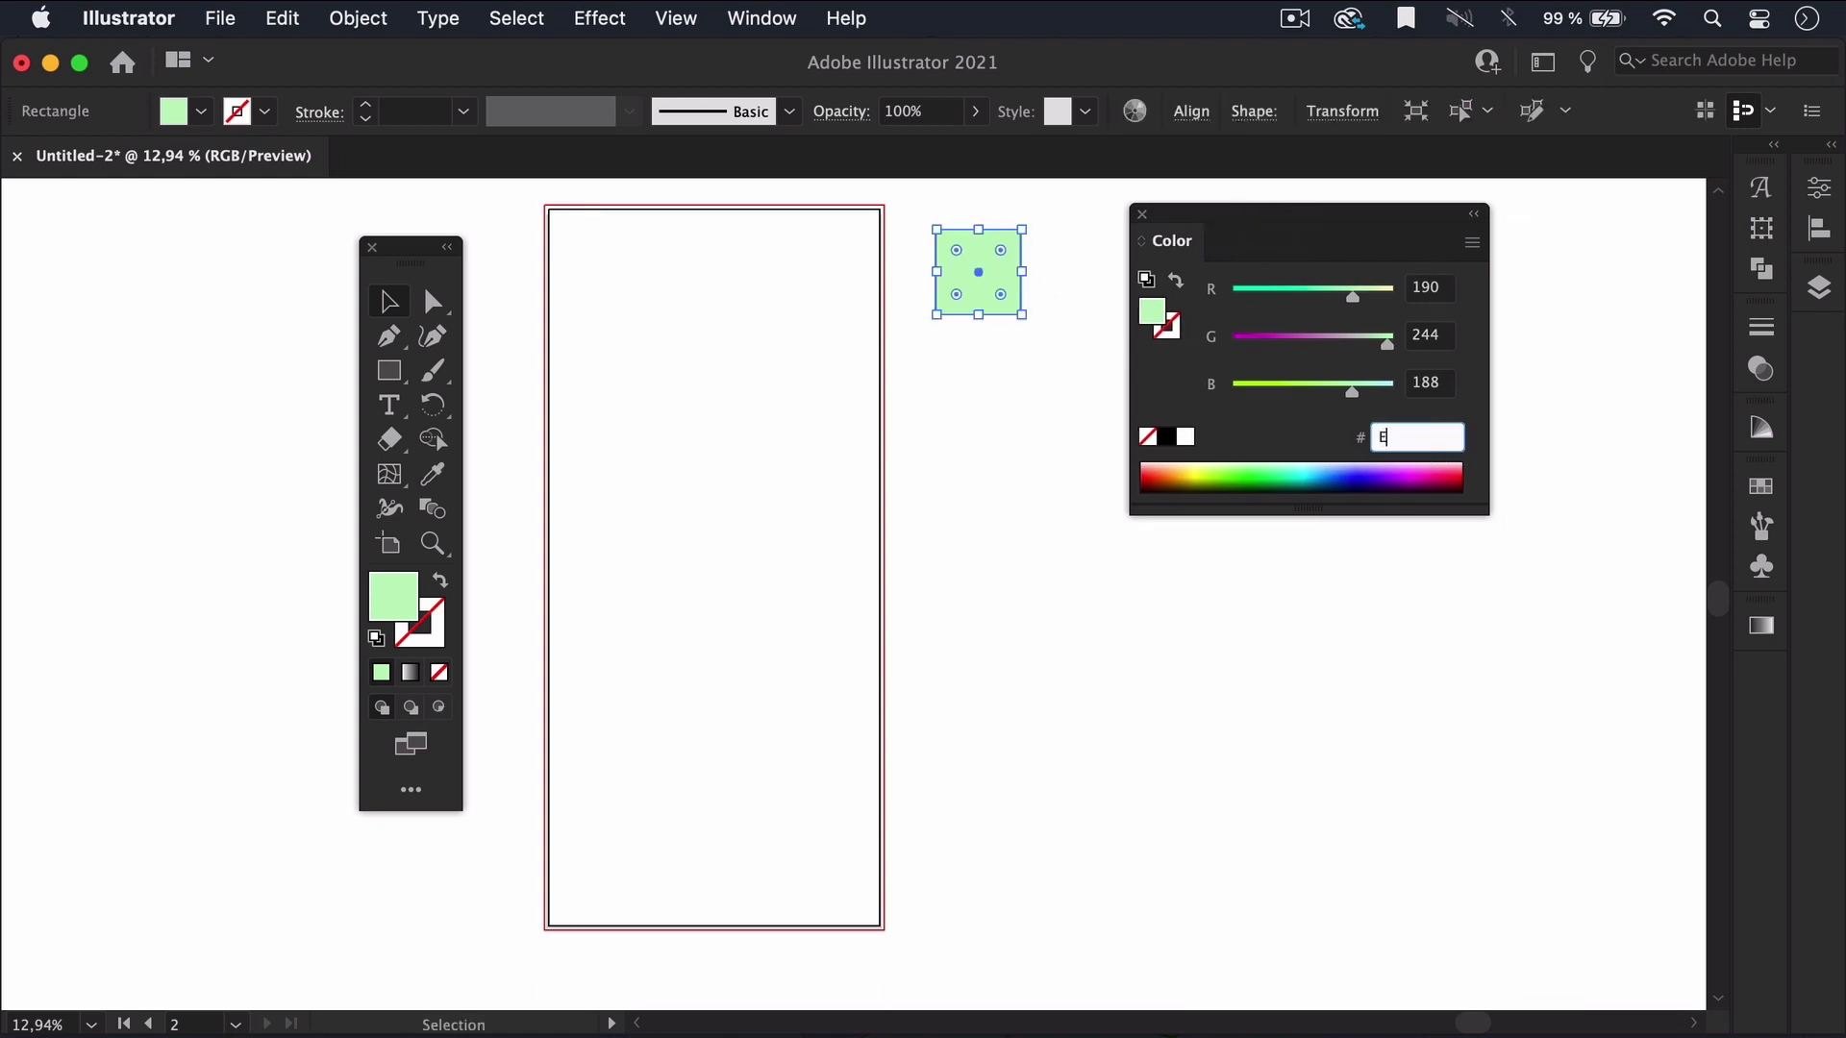
{"action": "type", "text": "8D0E2"}
{"action": "key", "text": "Return"}
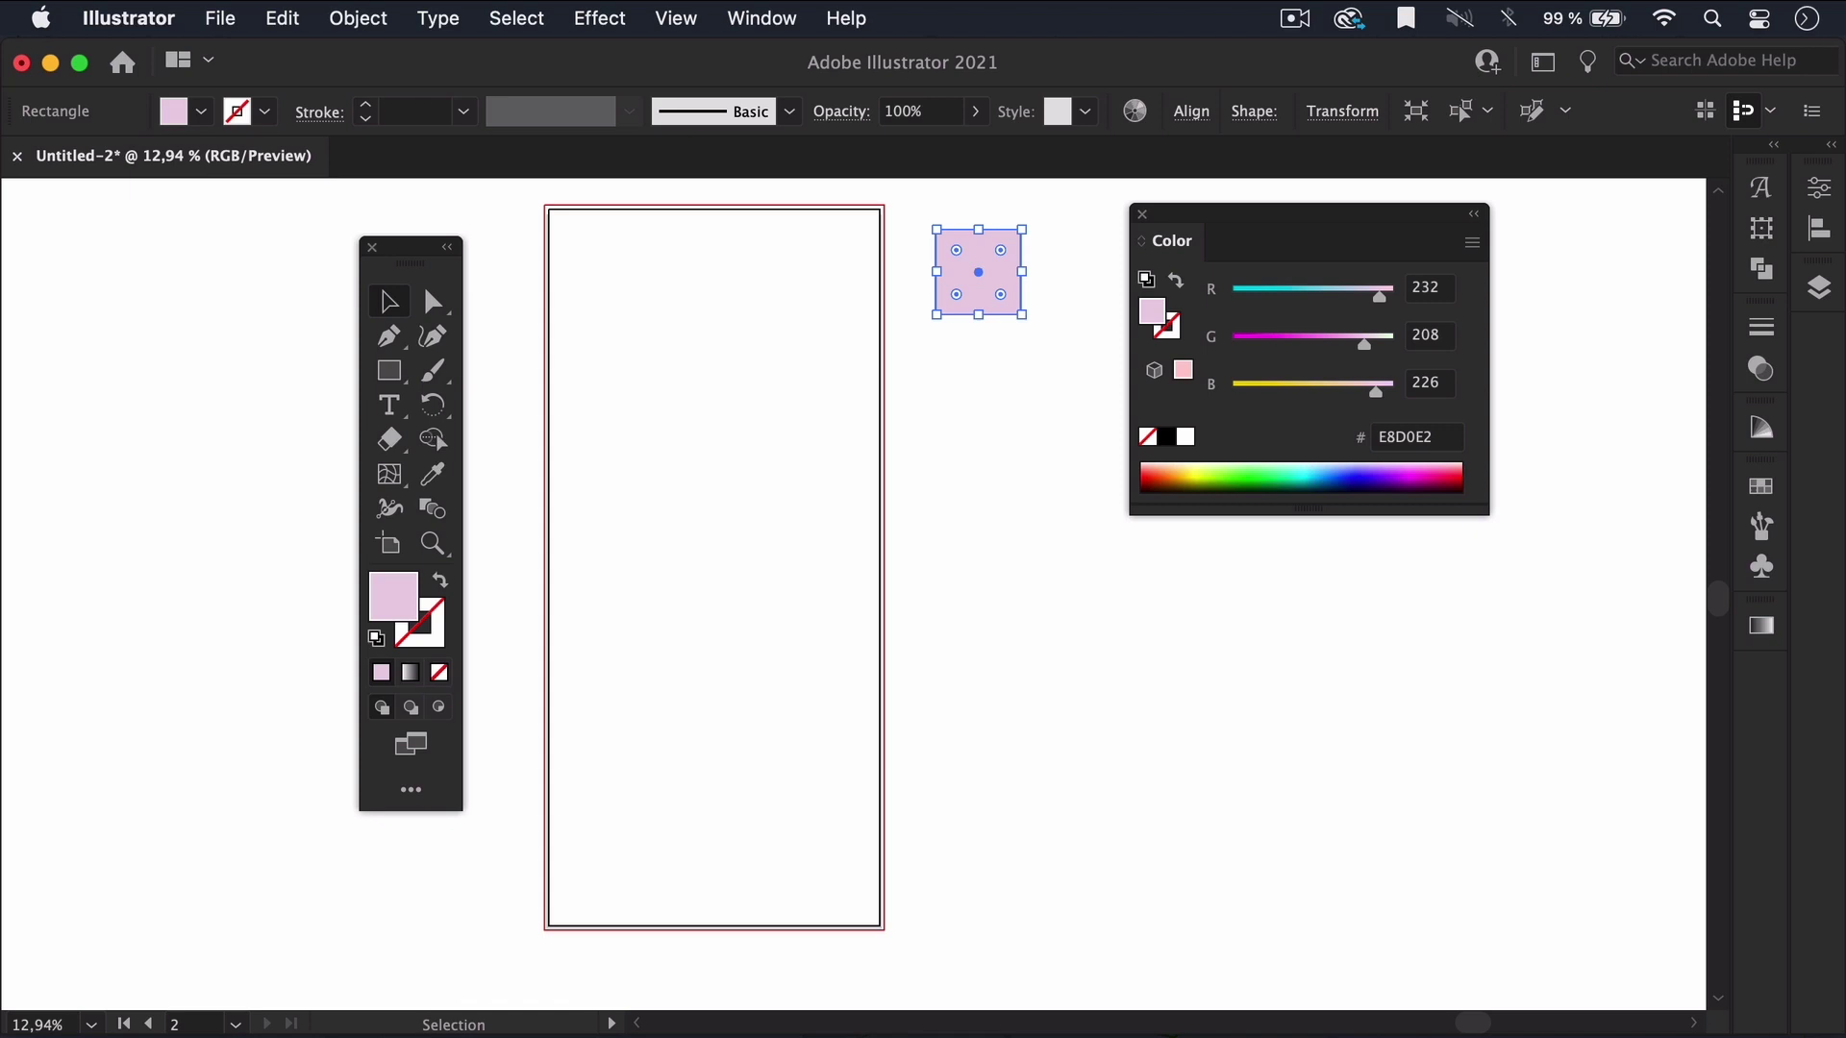
Alt-drag two copies below it, coloured blue 0930CC and cyan A9EFEE.
{"action": "left_click_drag", "start_coordinate": [1004, 288], "coordinate": [1005, 398]}
{"action": "left_click", "coordinate": [1427, 445]}
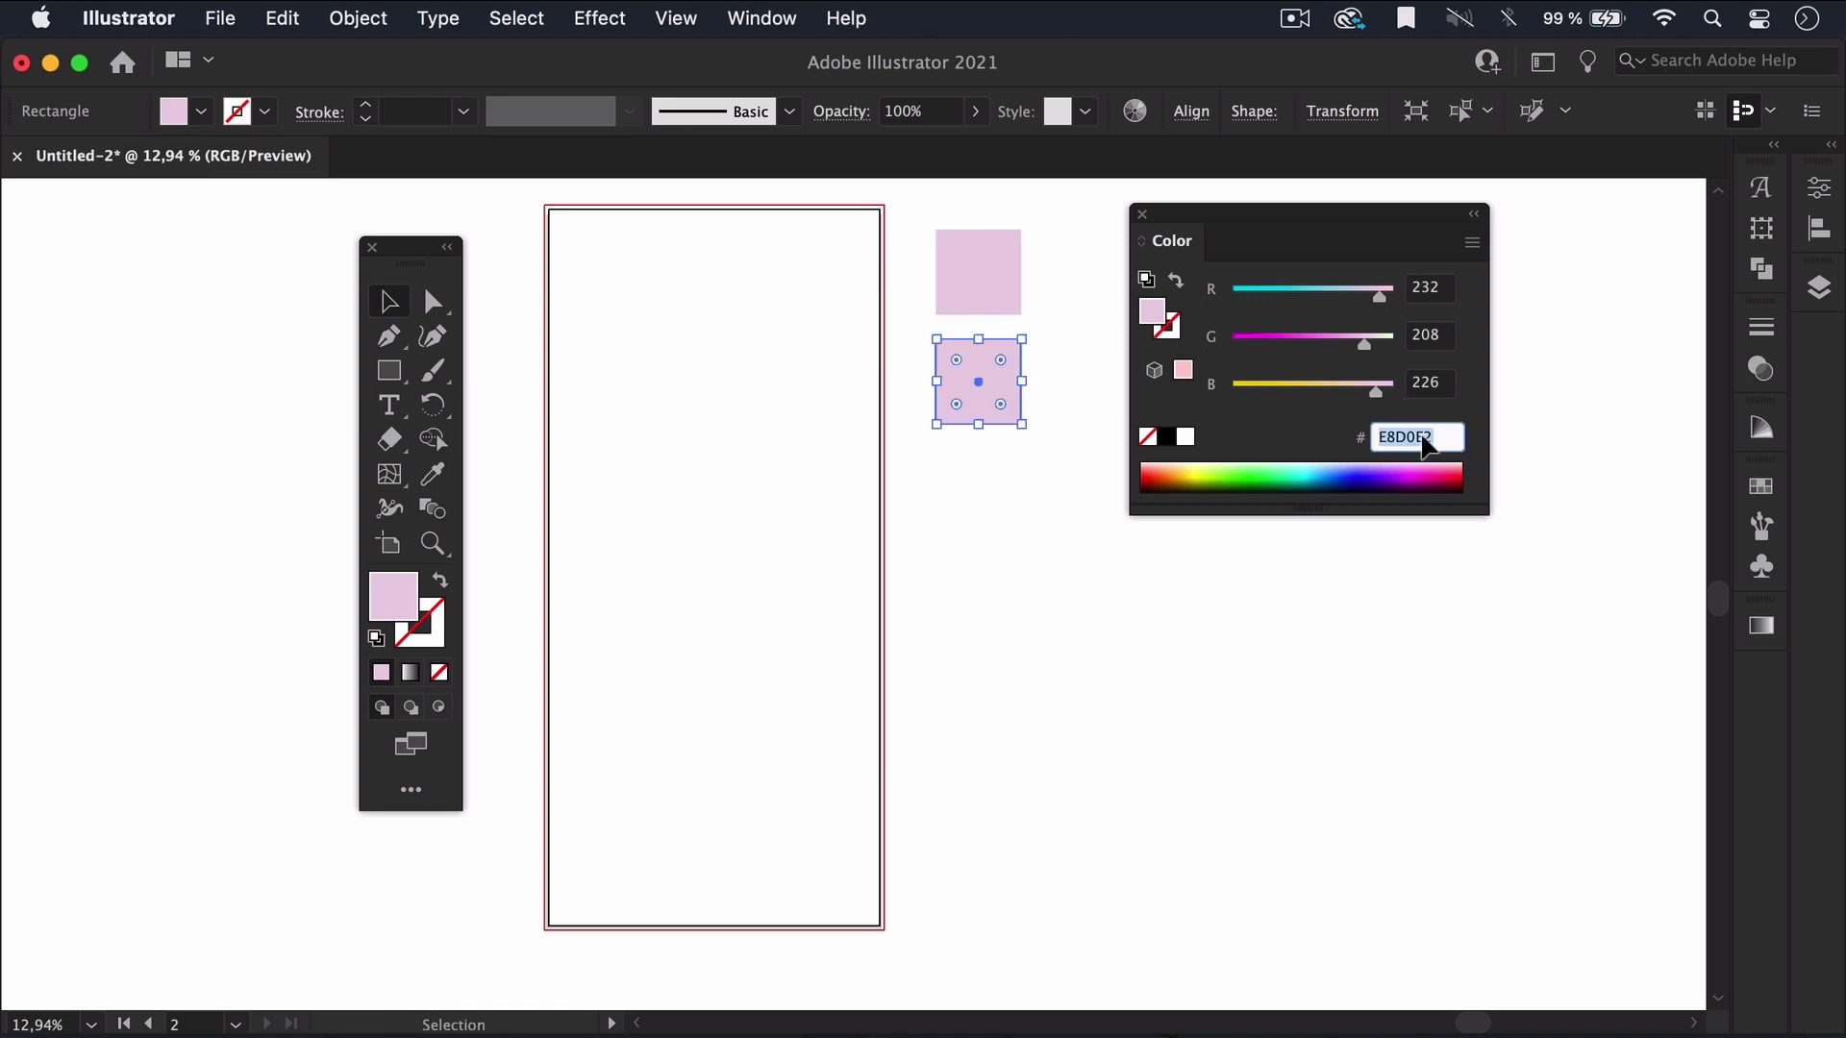
{"action": "type", "text": "0930CC"}
{"action": "key", "text": "Return"}
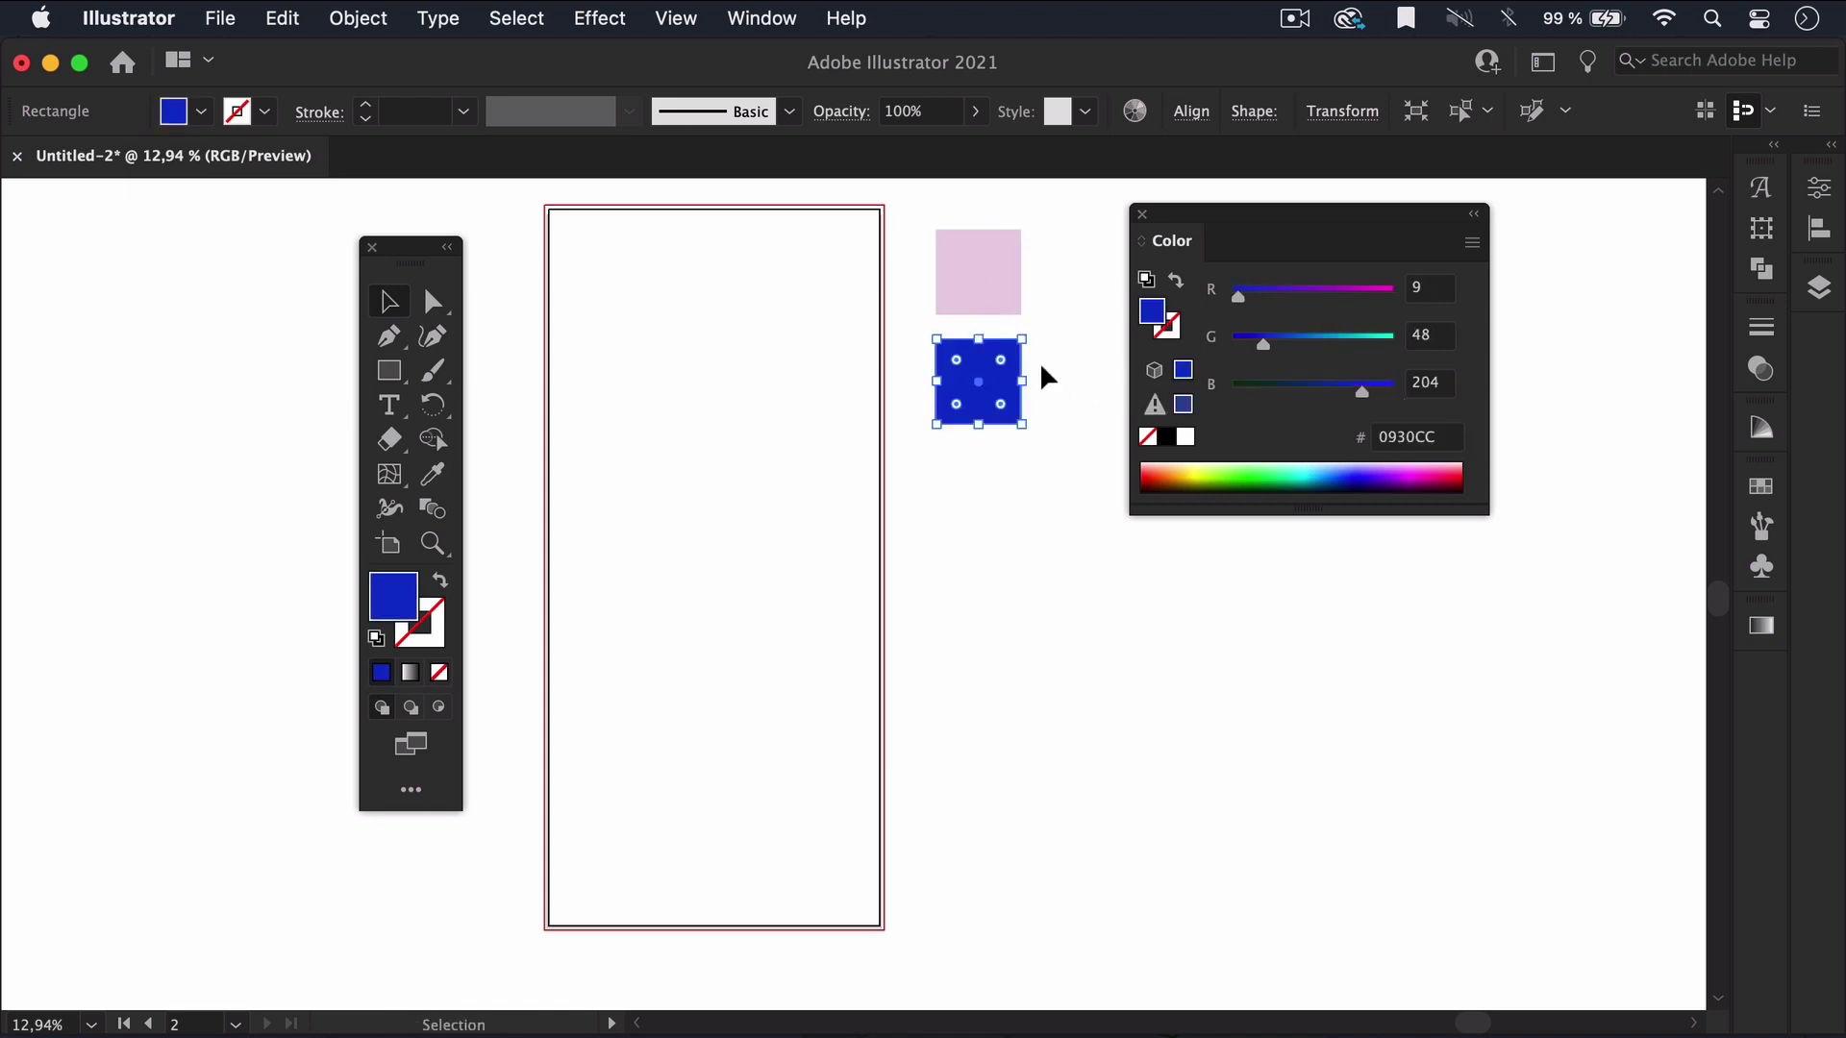
{"action": "left_click_drag", "start_coordinate": [997, 372], "coordinate": [996, 482]}
{"action": "left_click", "coordinate": [1399, 445]}
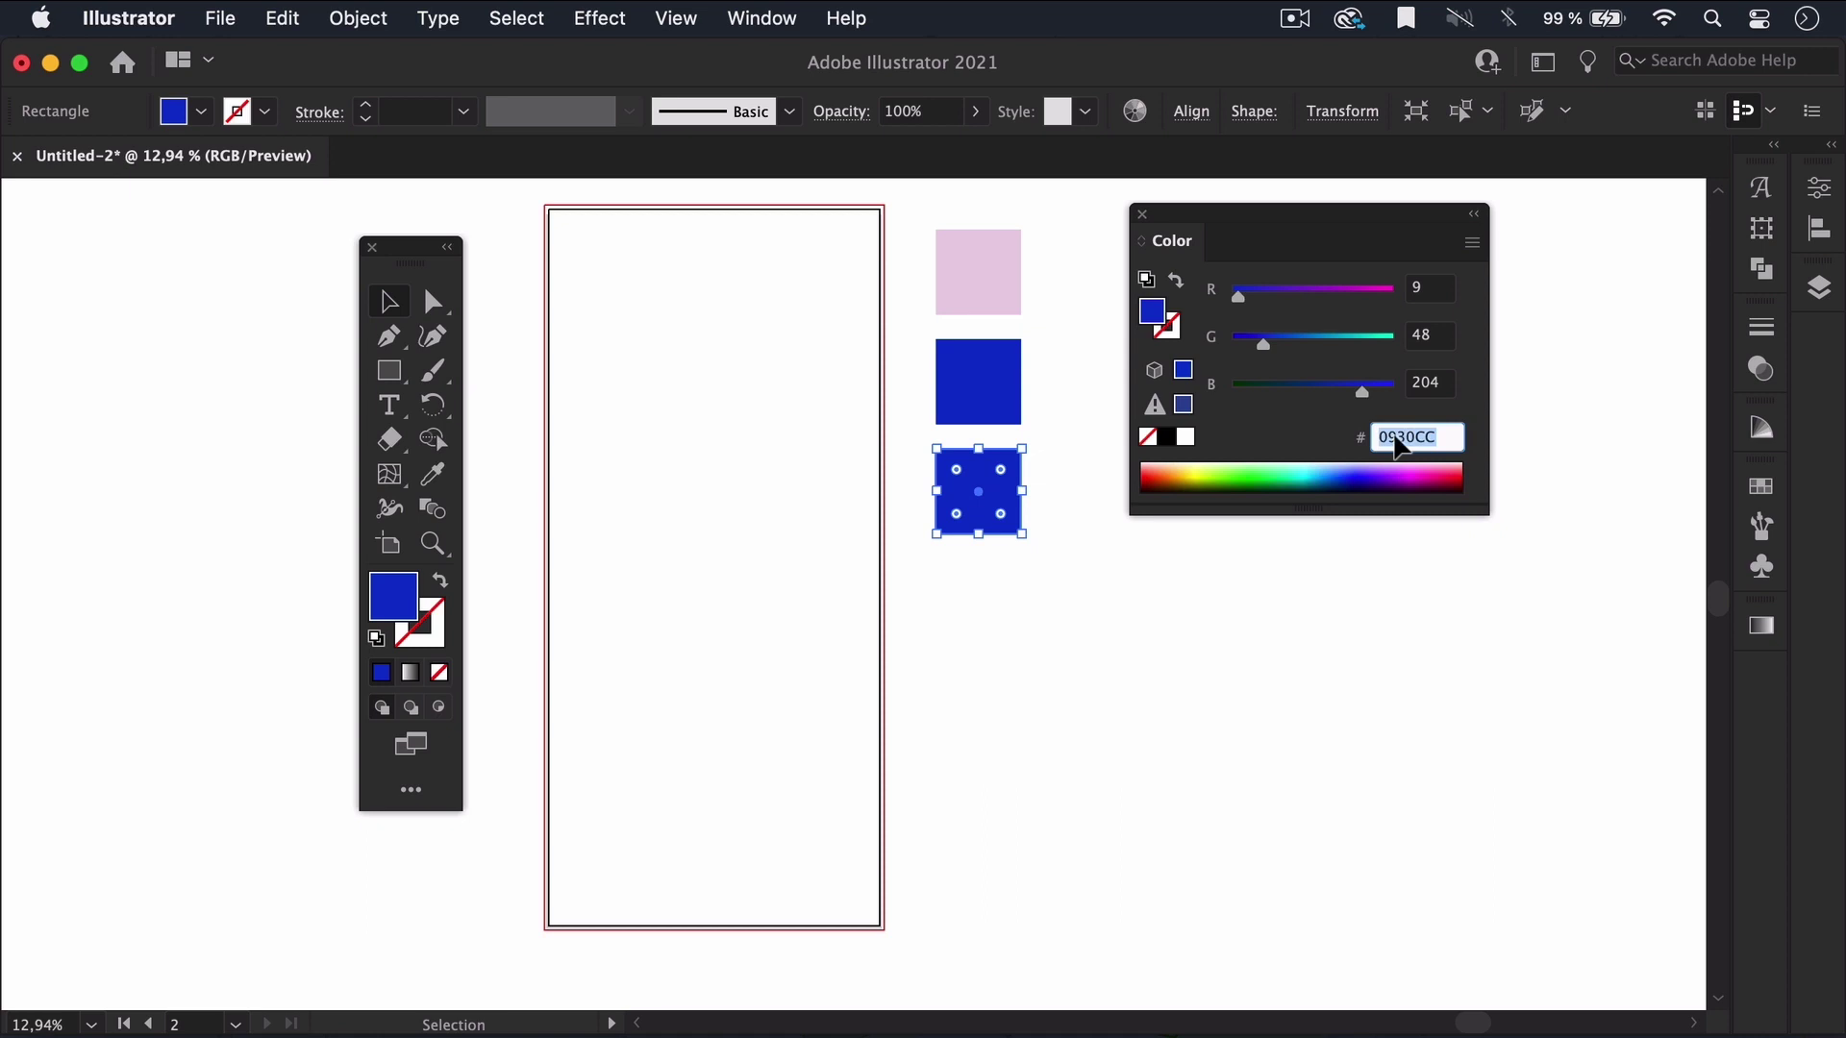
{"action": "type", "text": "A9EFEE"}
{"action": "key", "text": "Return"}
Add a peach F2C6AF swatch copy and draw a rectangle covering the artboard.
{"action": "left_click_drag", "start_coordinate": [977, 510], "coordinate": [983, 611]}
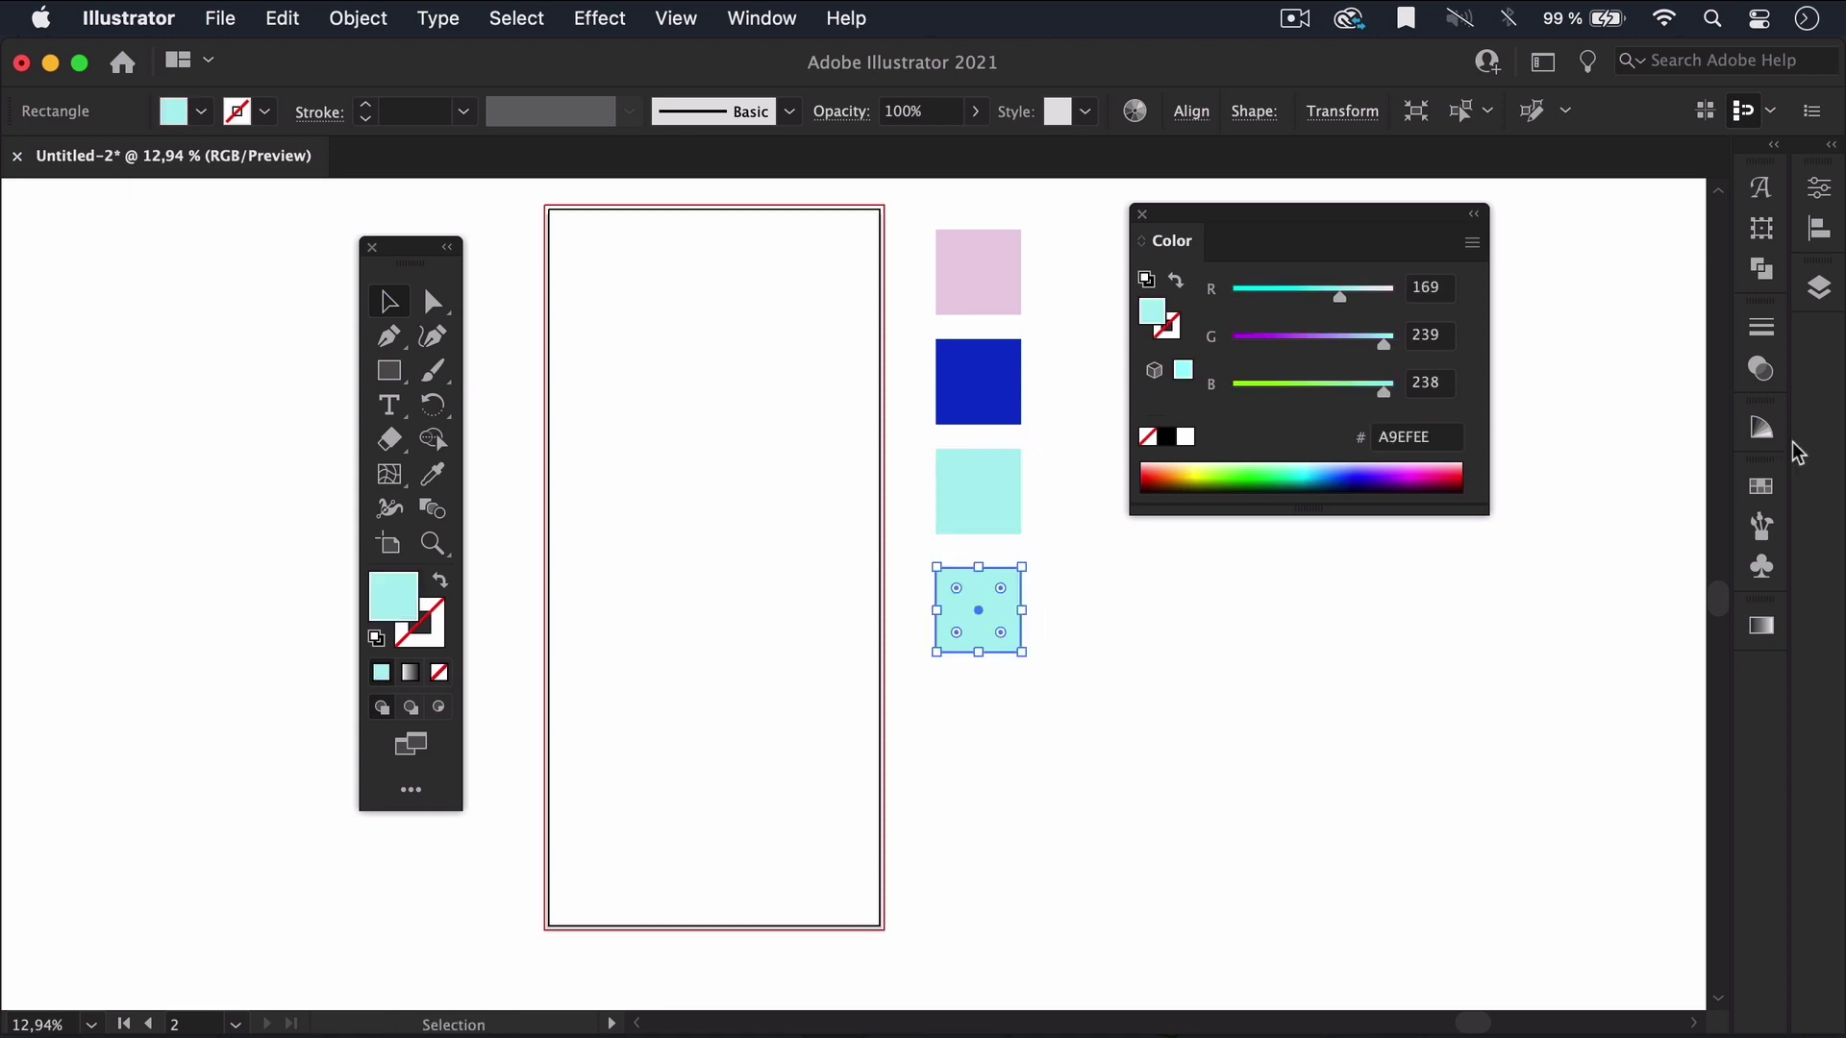
{"action": "left_click", "coordinate": [1452, 437]}
{"action": "type", "text": "F2C"}
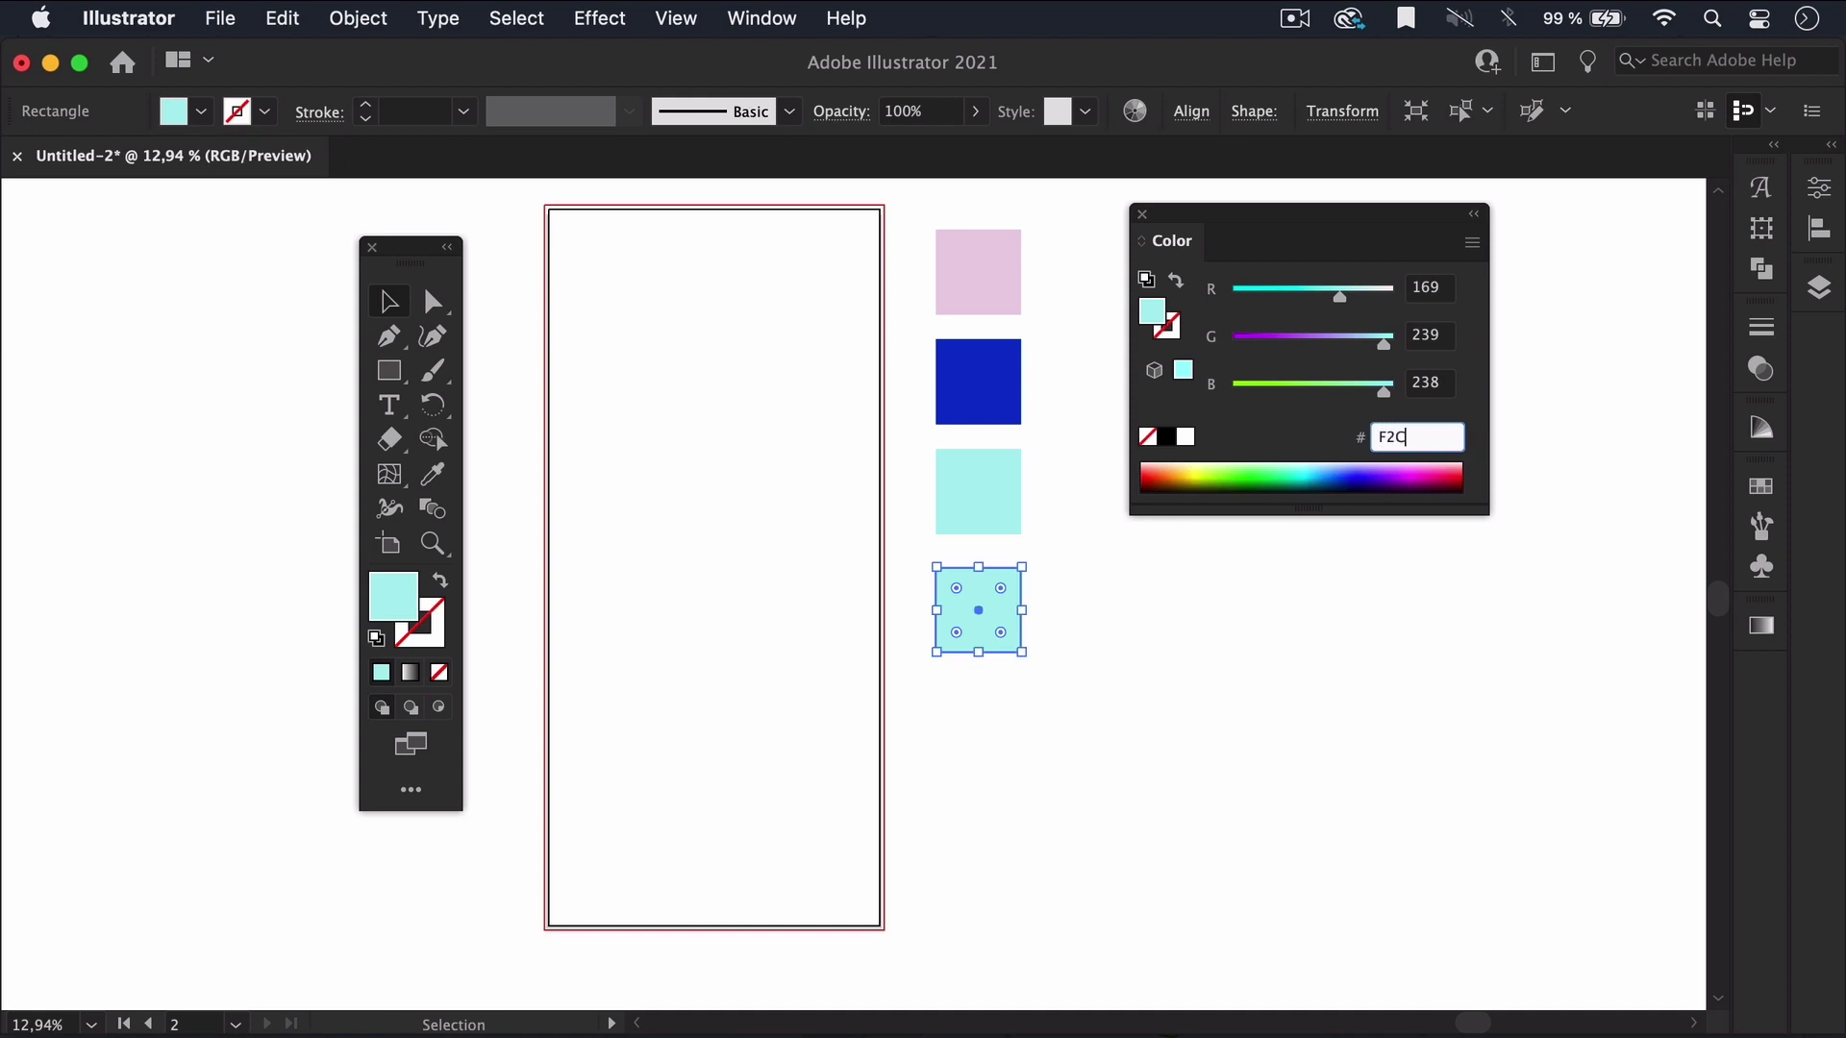
{"action": "type", "text": "6AF"}
{"action": "key", "text": "Return"}
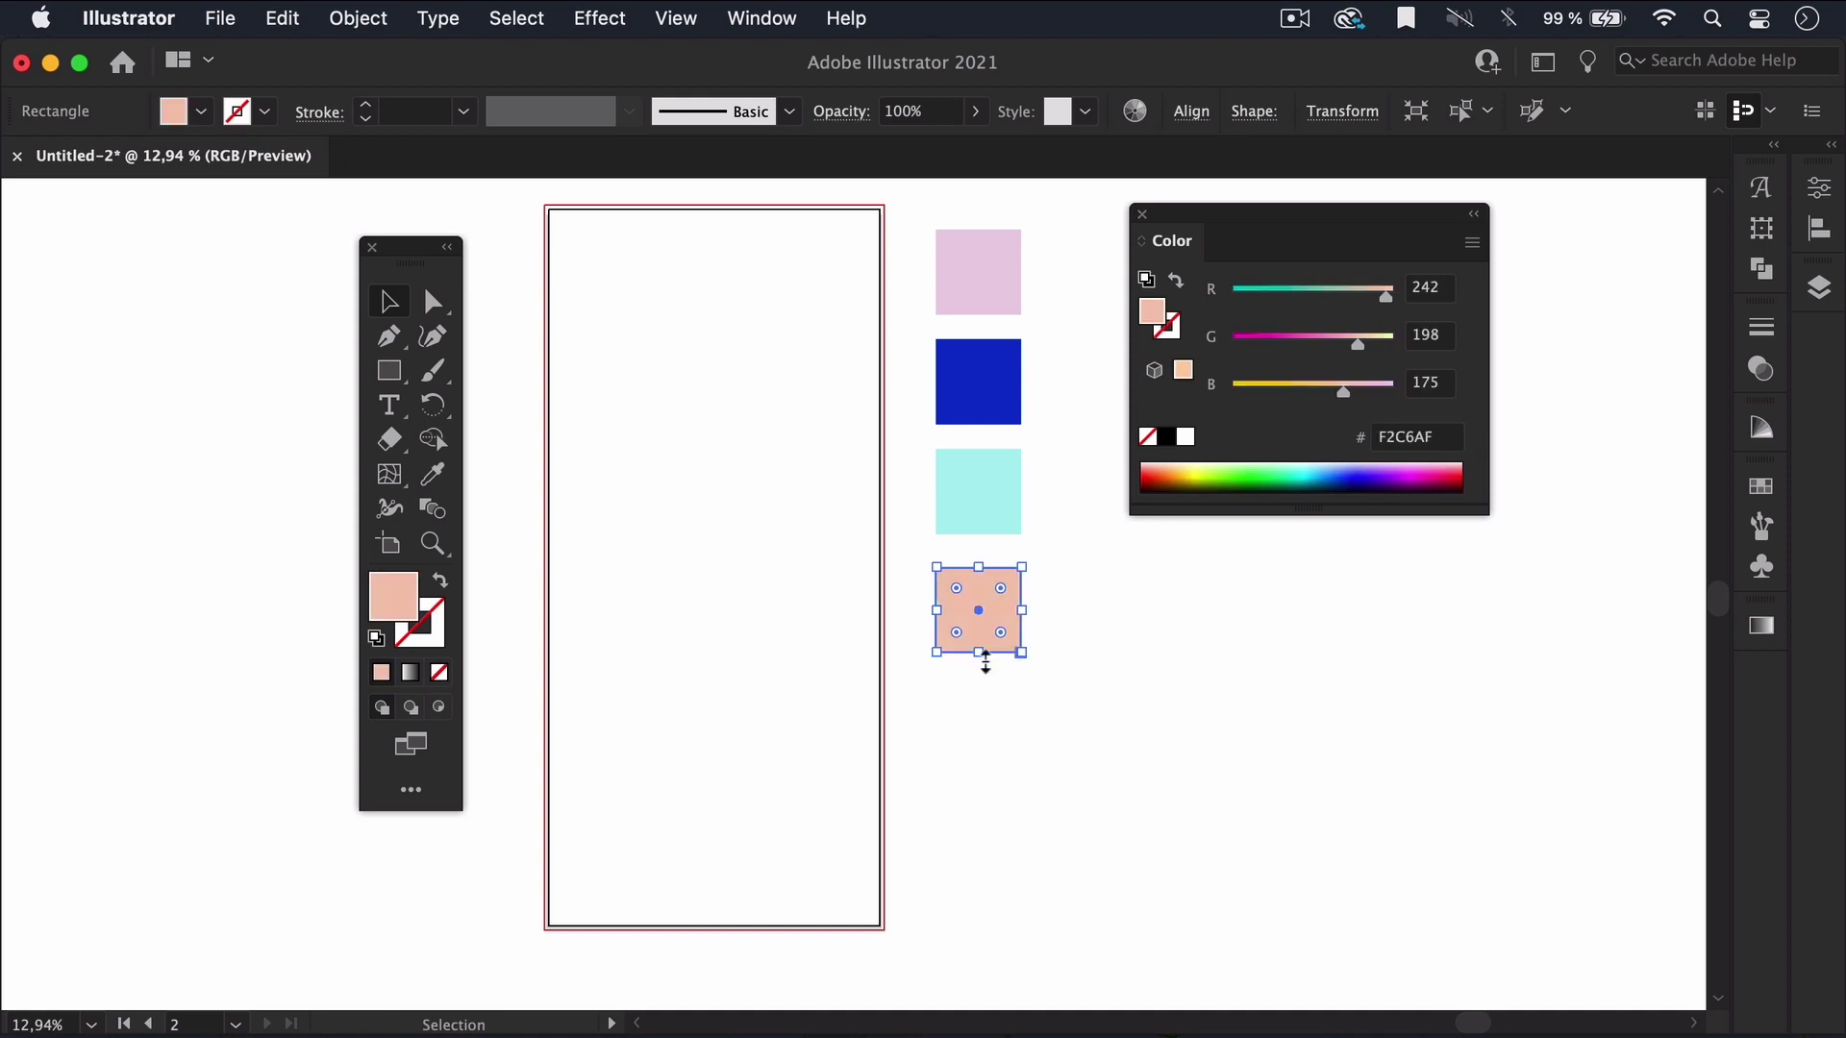
{"action": "left_click", "coordinate": [389, 373]}
{"action": "mouse_move", "coordinate": [545, 205]}
{"action": "left_mouse_down"}
{"action": "mouse_move", "coordinate": [844, 787]}
{"action": "mouse_move", "coordinate": [882, 927]}
{"action": "left_mouse_up"}
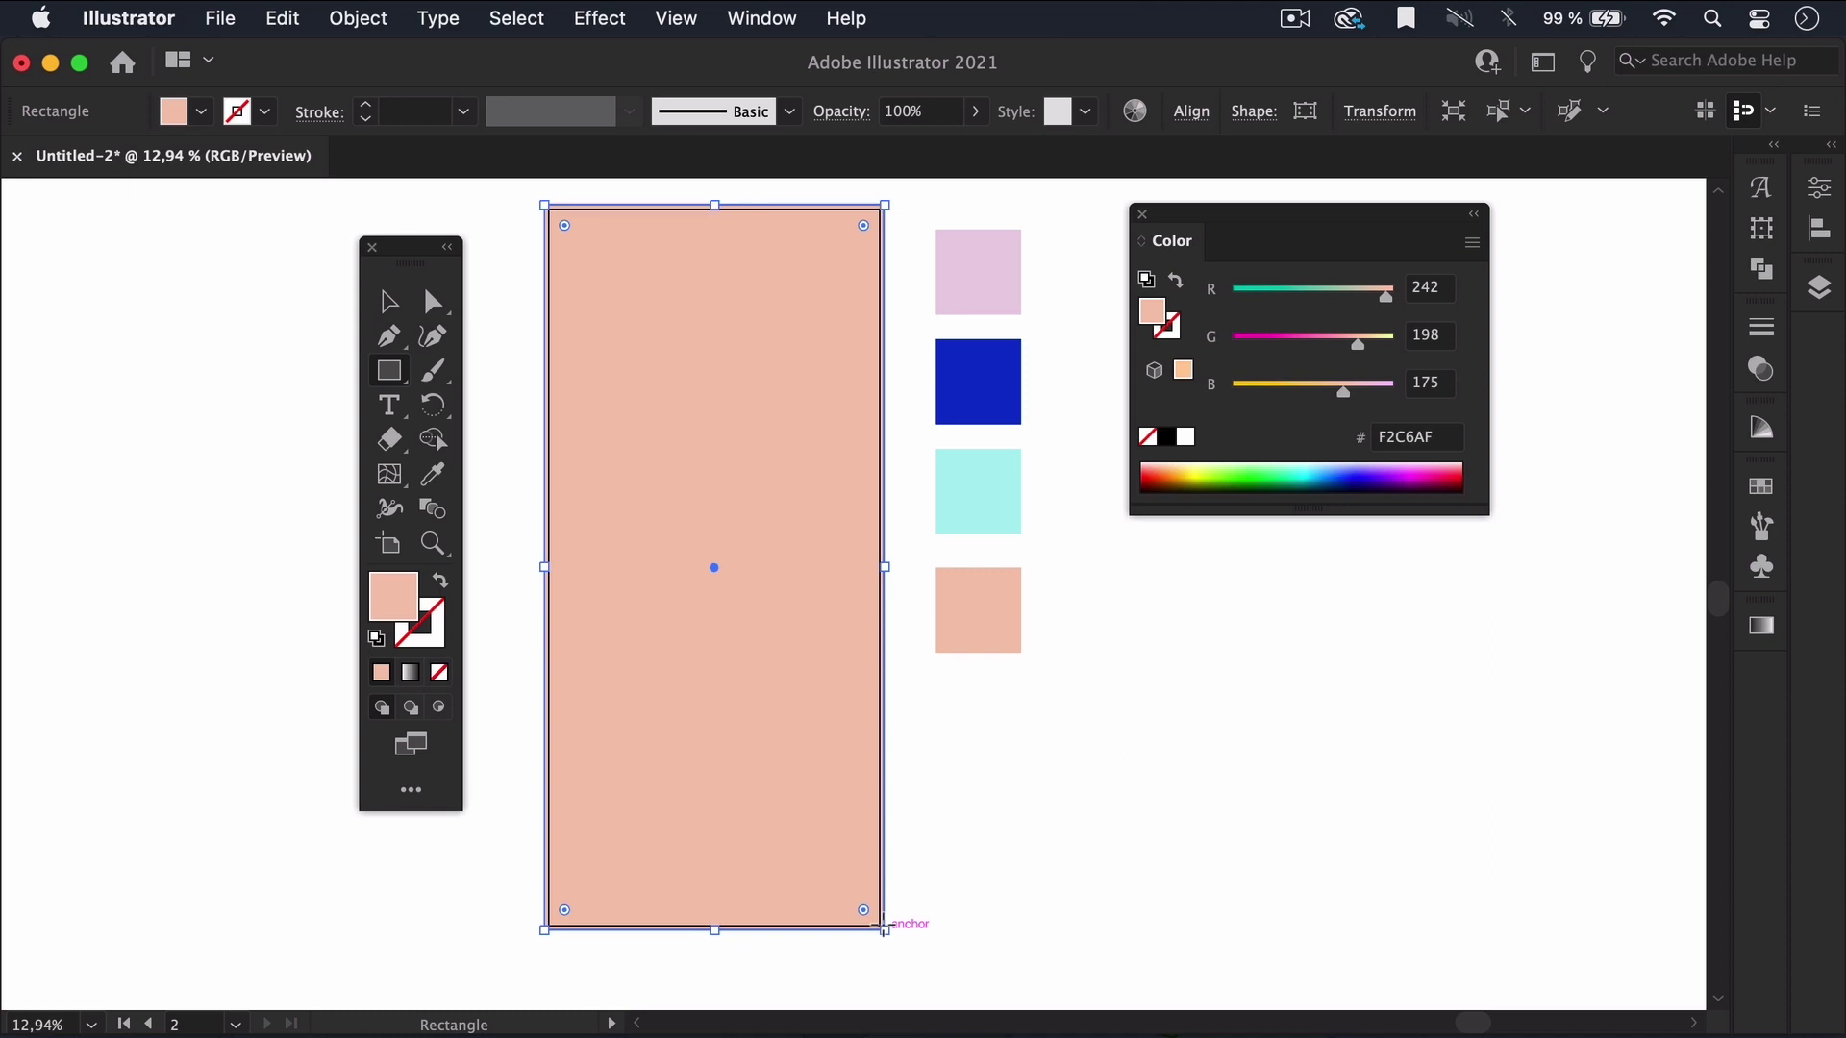
Show the Gradient panel and give the peach rectangle a Freeform gradient.
{"action": "key", "text": "v"}
{"action": "left_click", "coordinate": [1075, 875]}
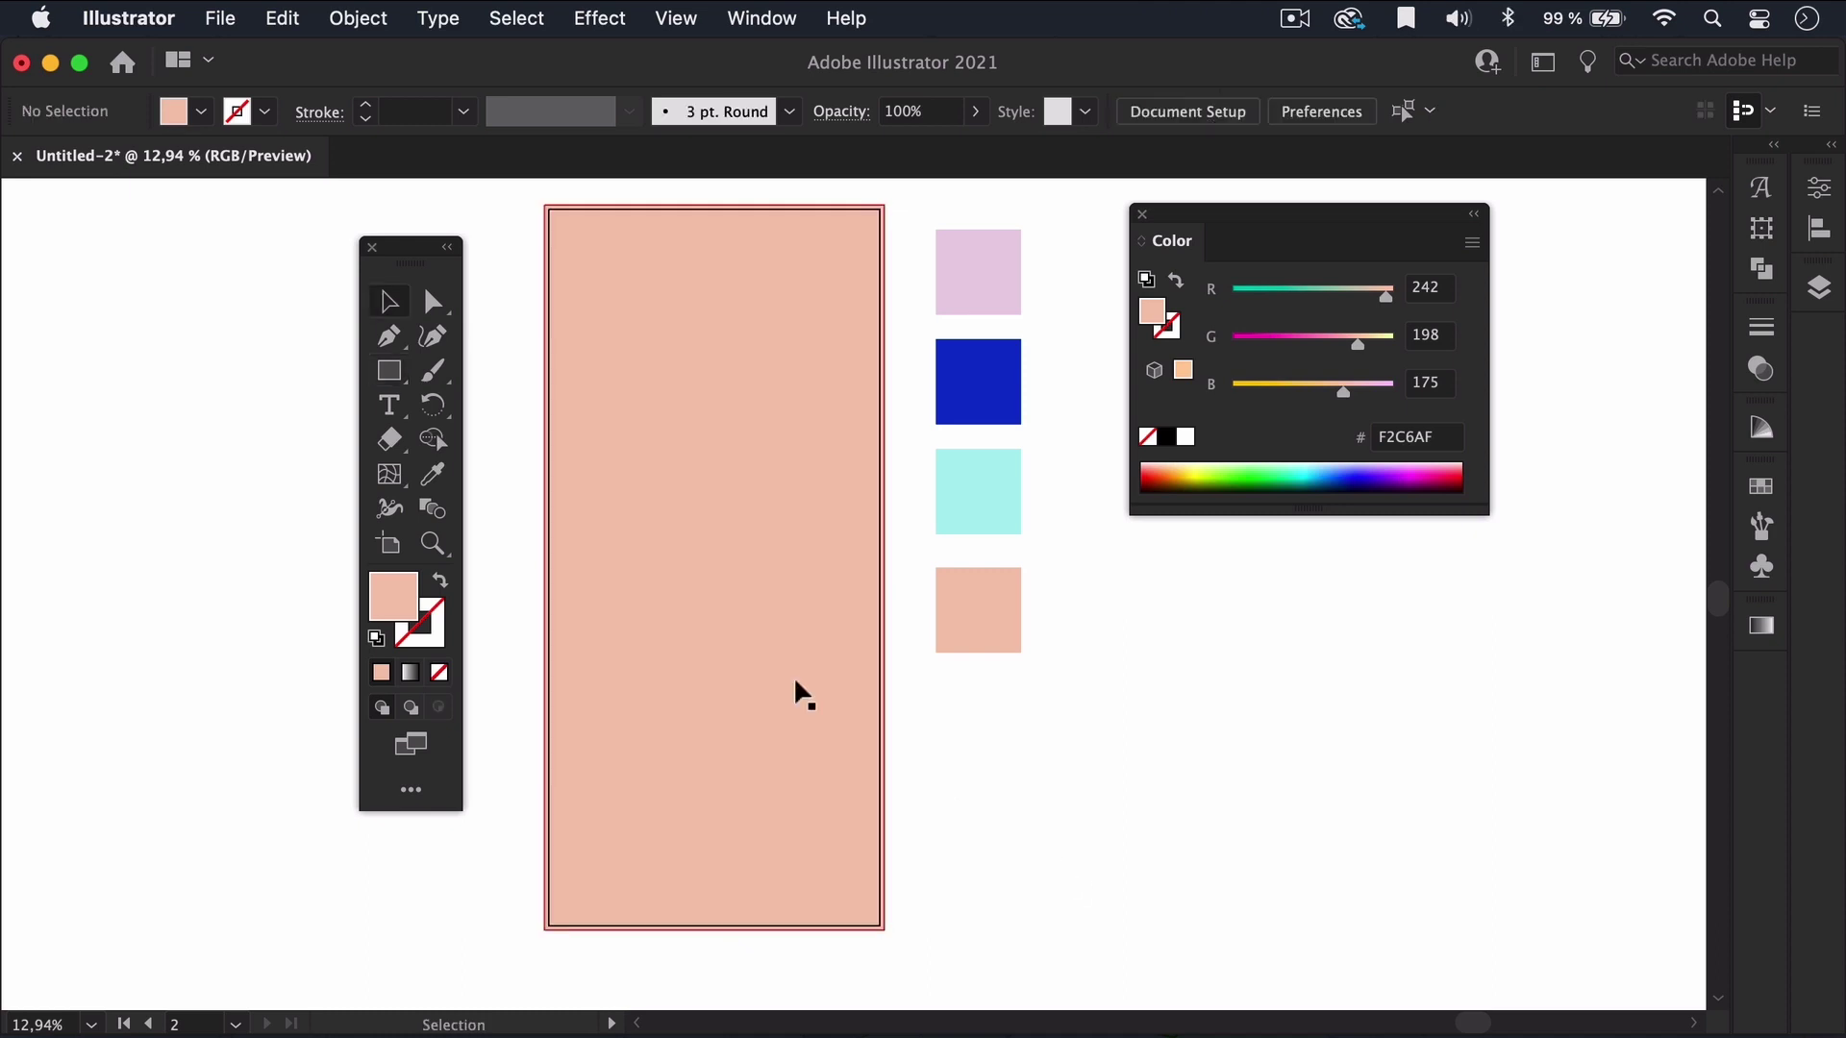
{"action": "left_click", "coordinate": [765, 19]}
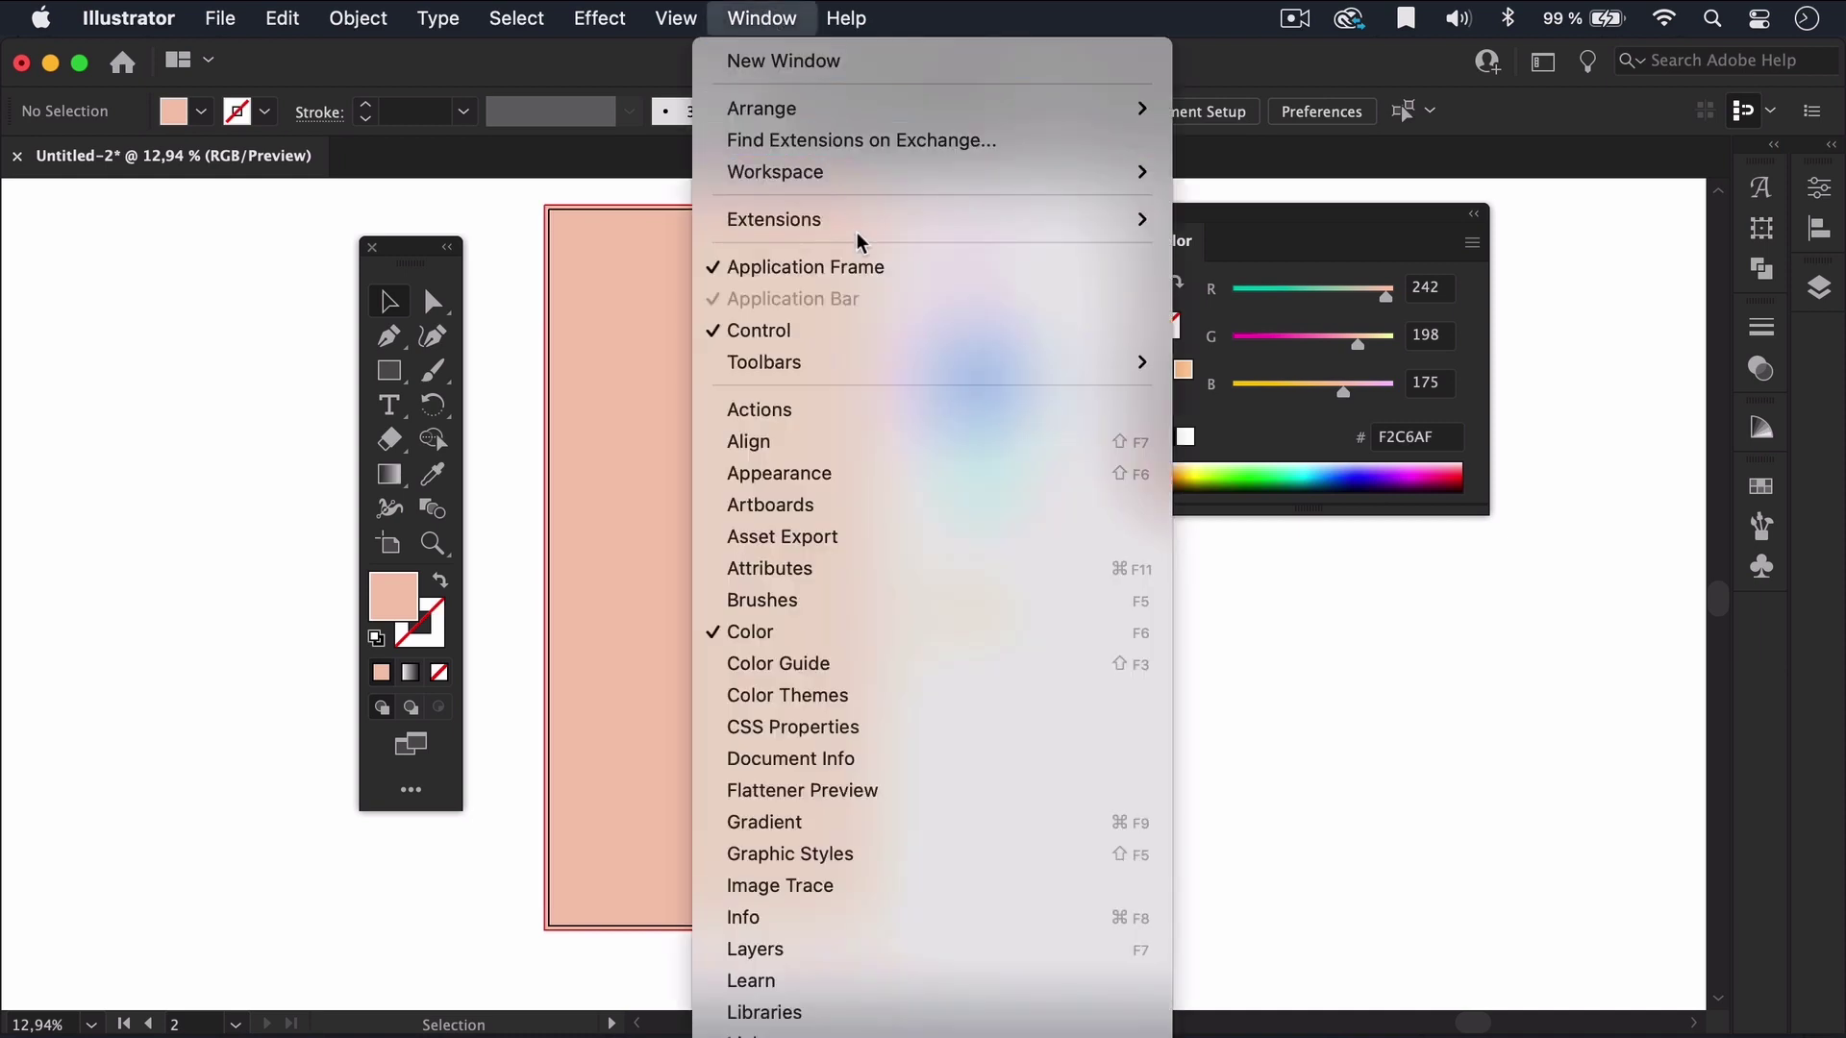
{"action": "left_click", "coordinate": [868, 822]}
{"action": "left_click", "coordinate": [759, 623]}
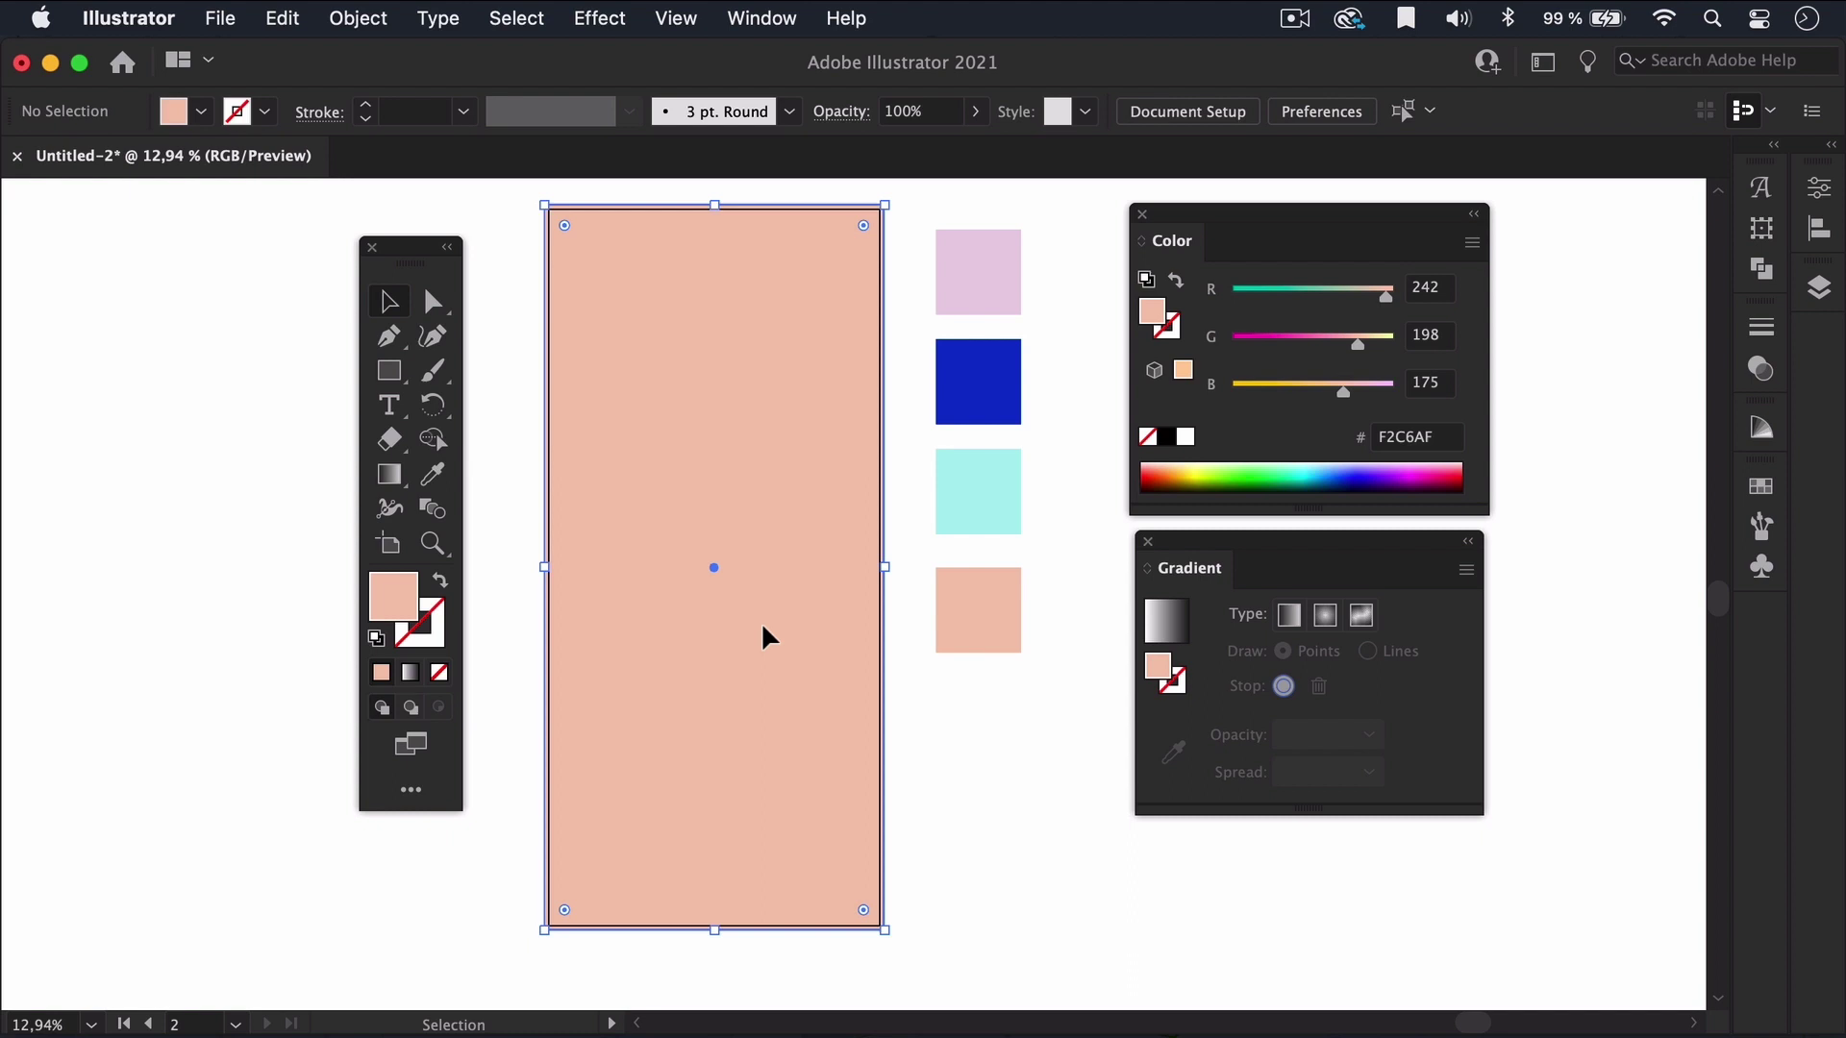
{"action": "left_click", "coordinate": [1361, 616]}
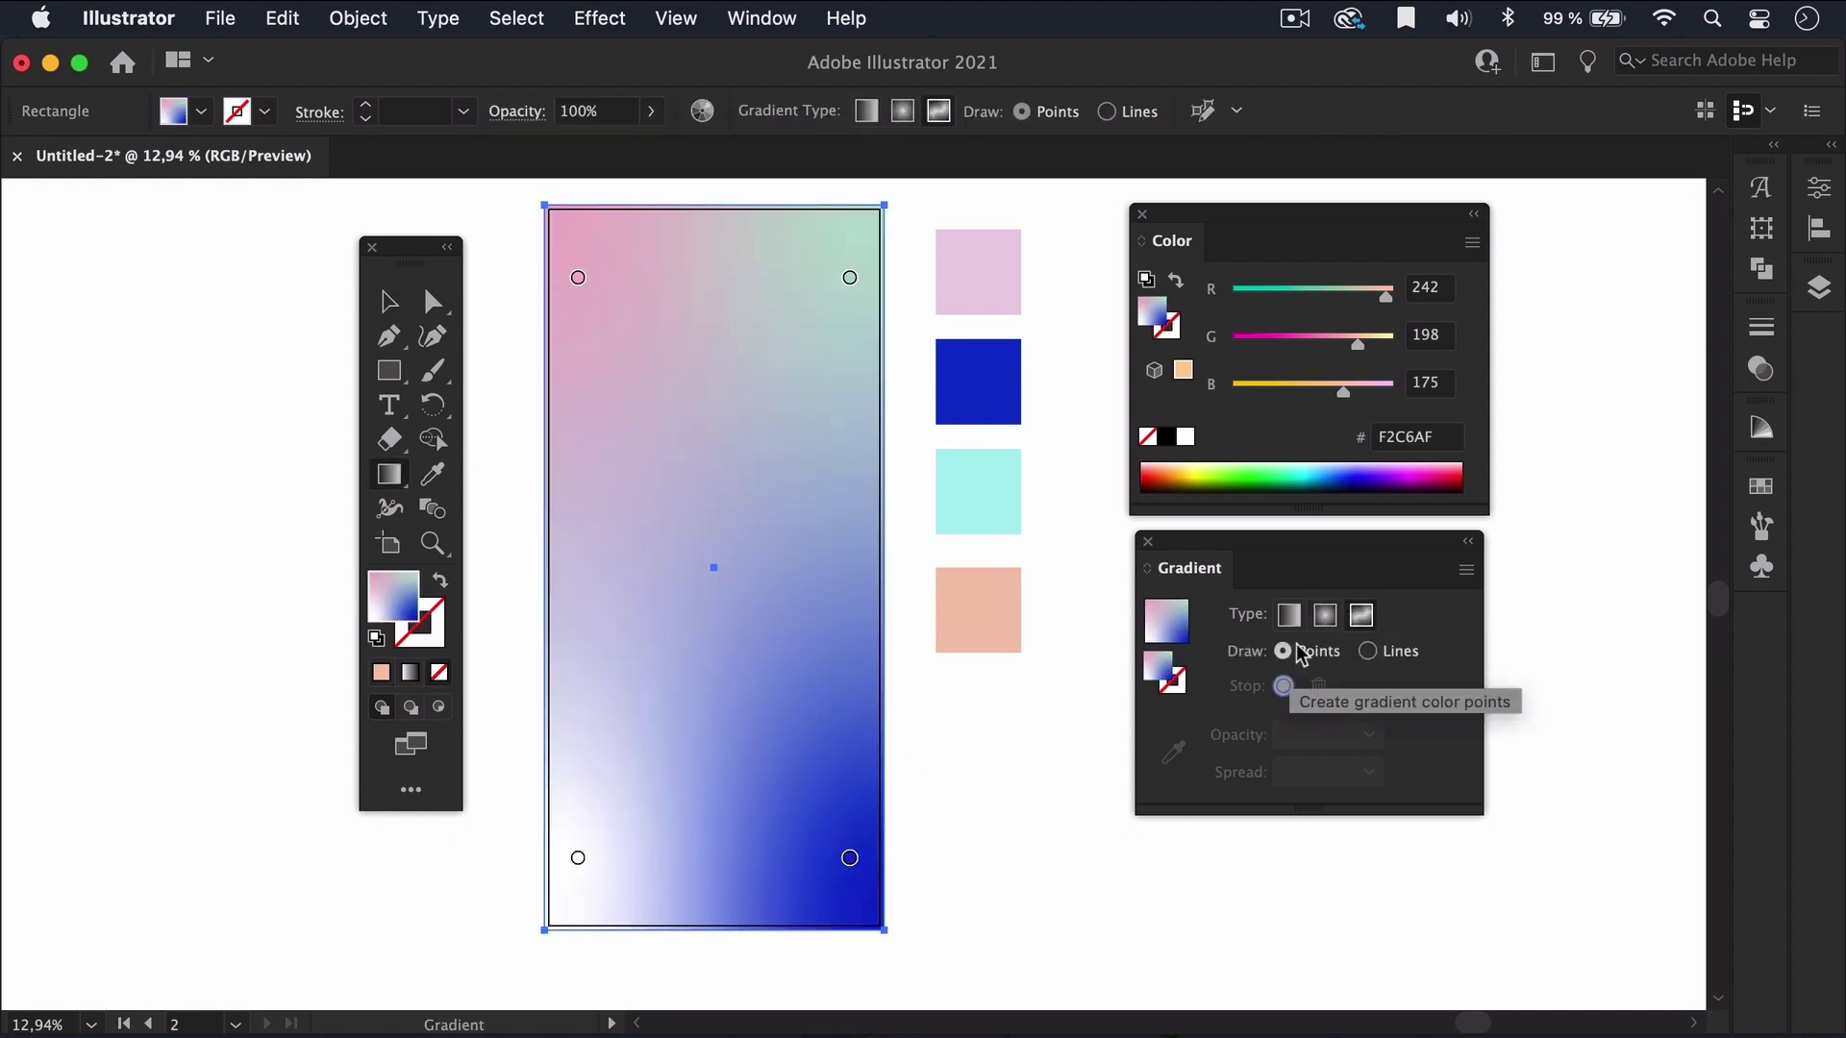
Sample pink, cyan and peach swatches onto the top-left, top-right and bottom-left points.
{"action": "left_click", "coordinate": [579, 281]}
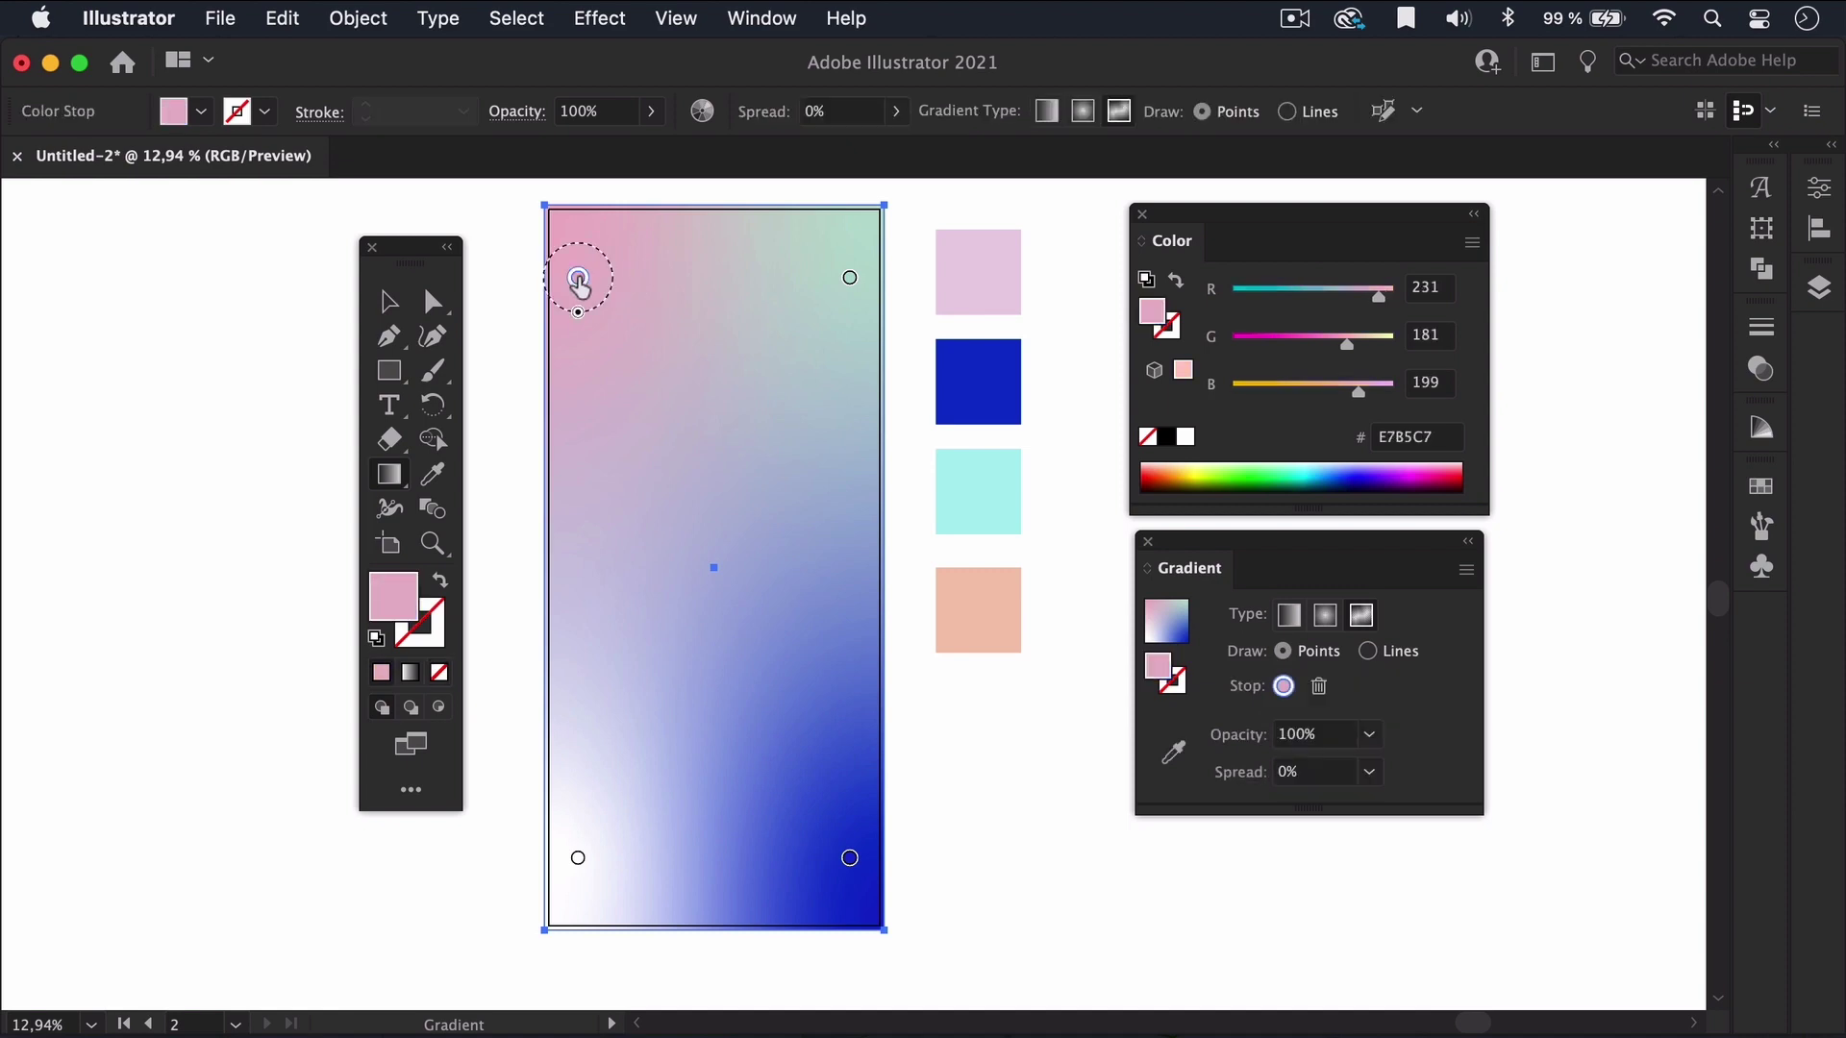
{"action": "left_click", "coordinate": [1160, 761]}
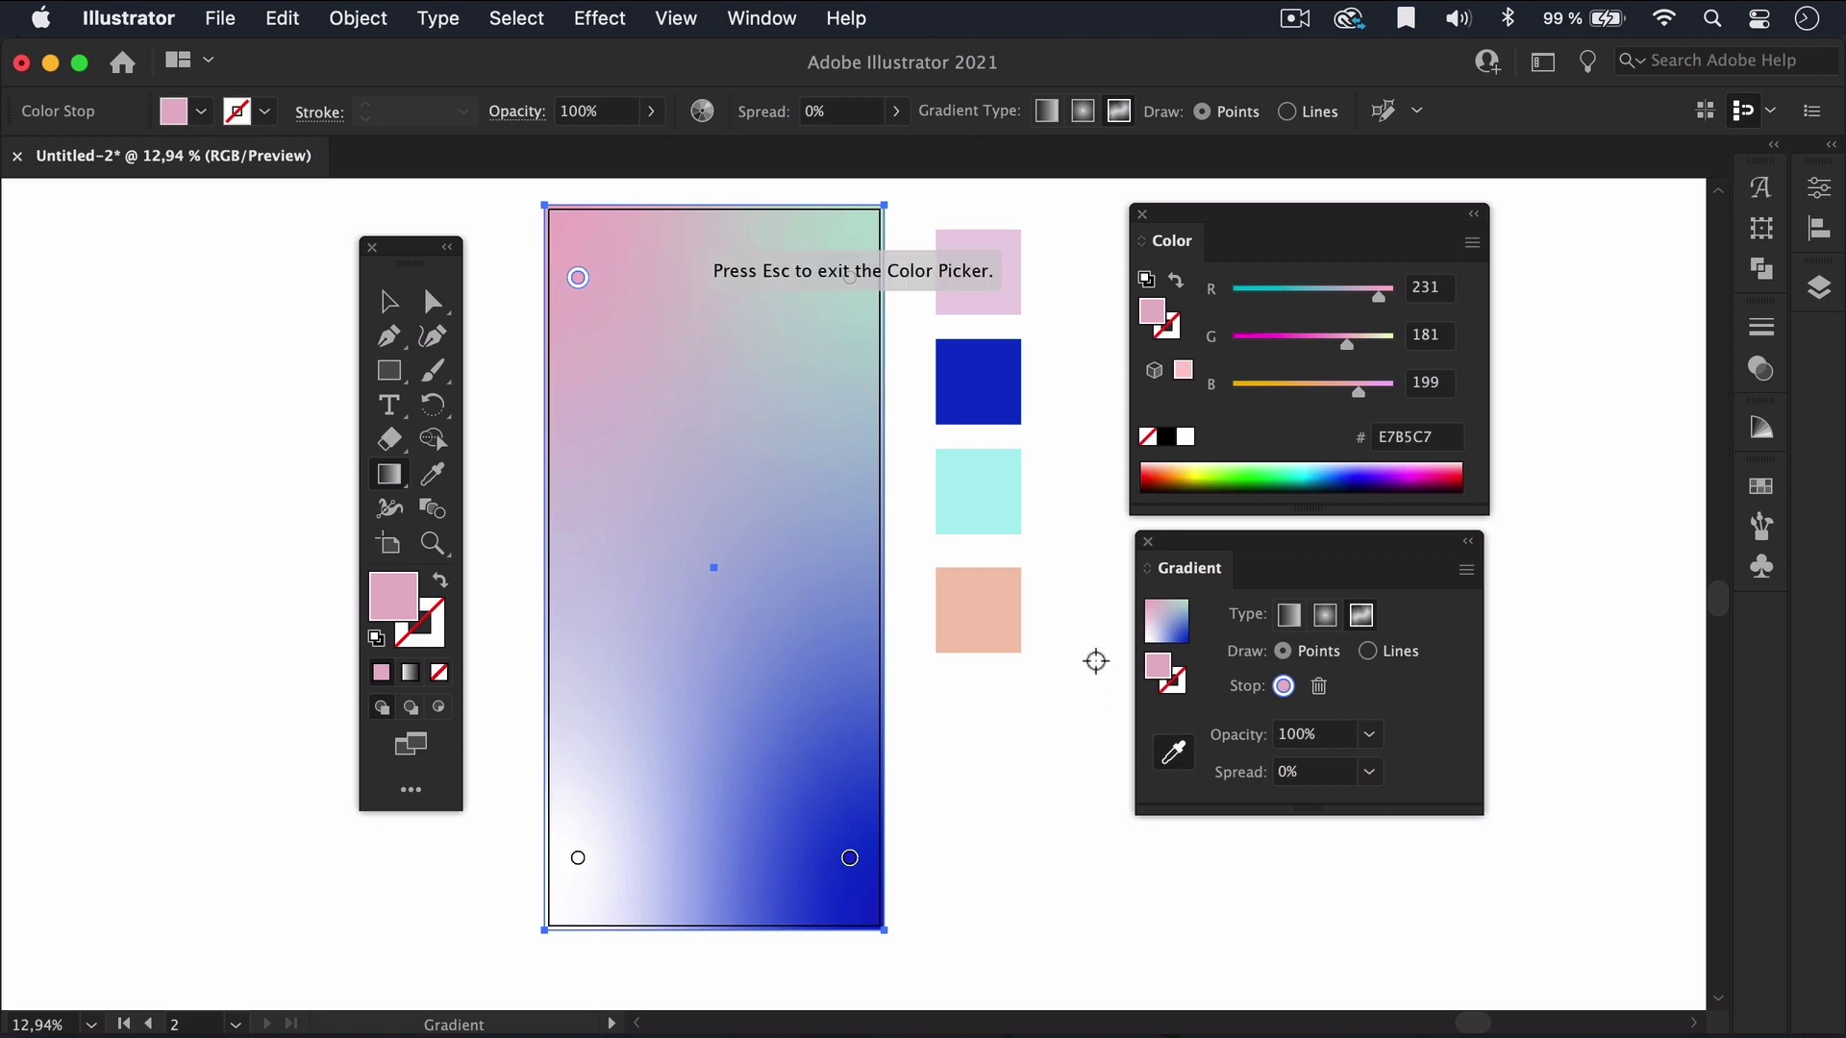
{"action": "left_click", "coordinate": [1002, 272]}
{"action": "left_click", "coordinate": [850, 278]}
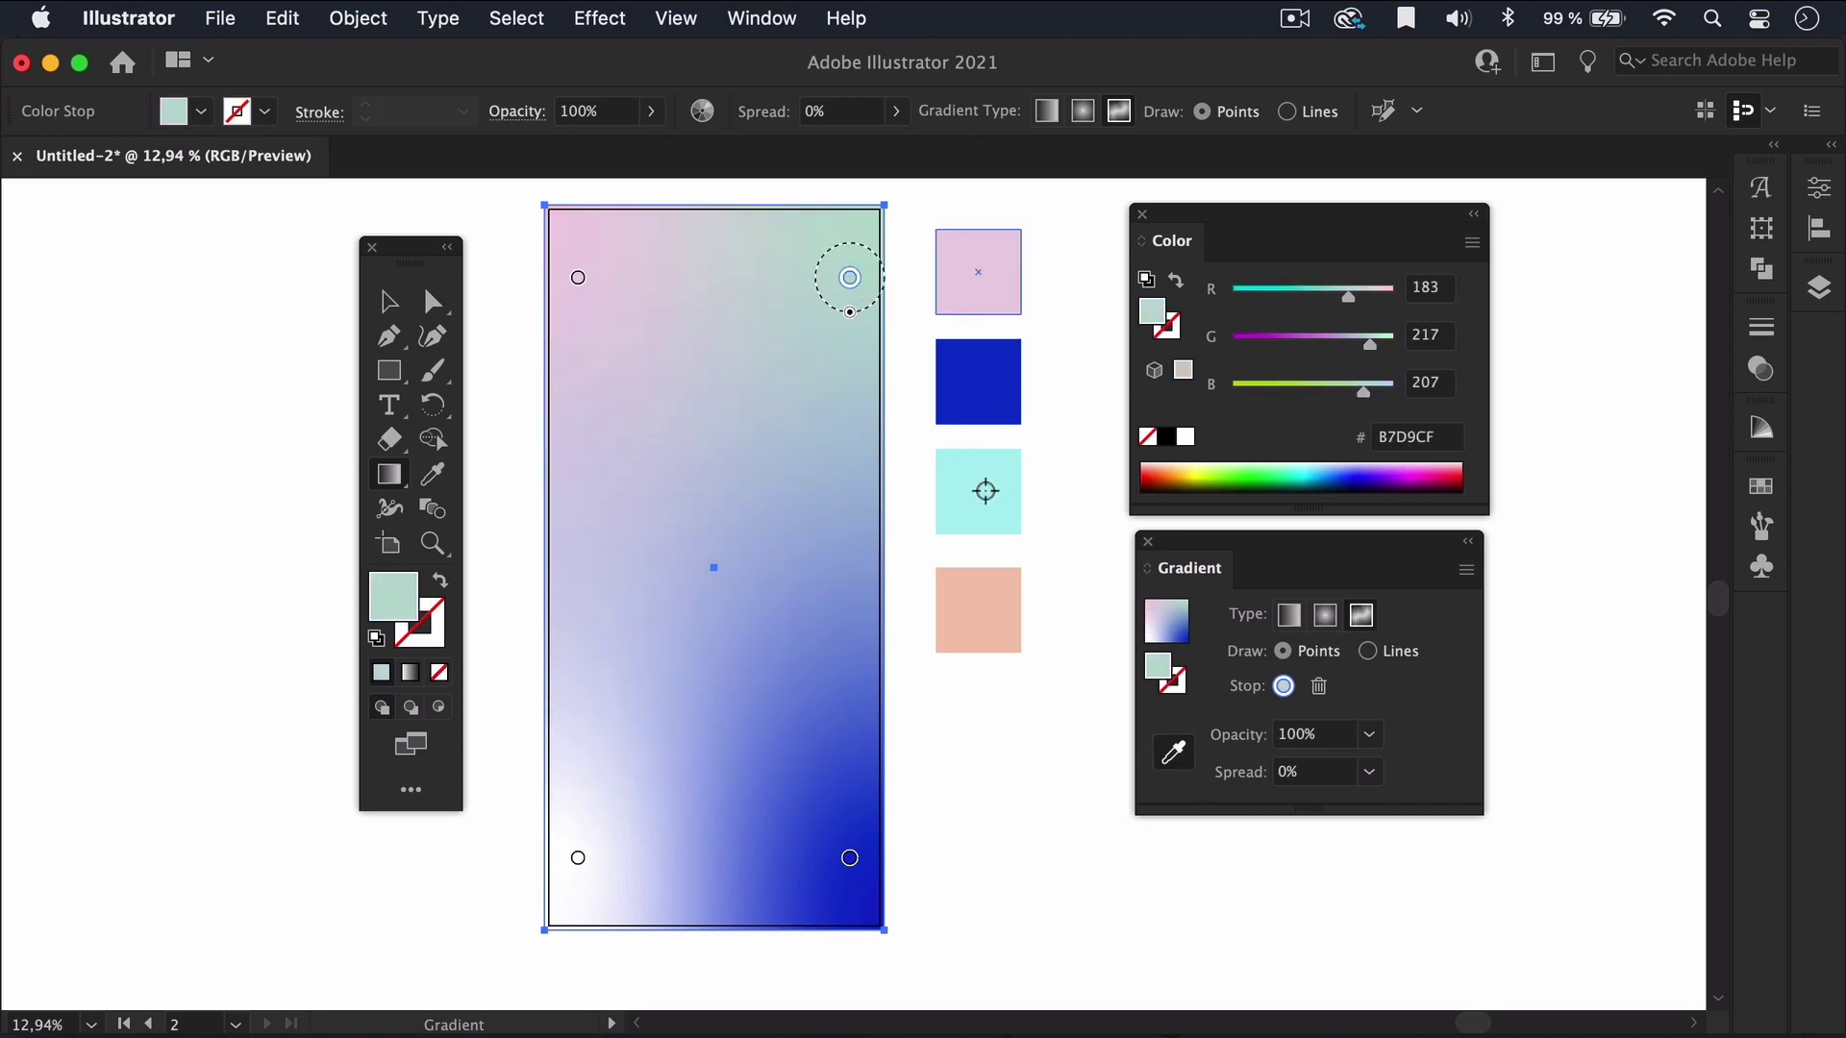
{"action": "left_click", "coordinate": [985, 491]}
{"action": "left_click", "coordinate": [850, 857]}
{"action": "left_click", "coordinate": [577, 857]}
{"action": "left_click", "coordinate": [977, 610]}
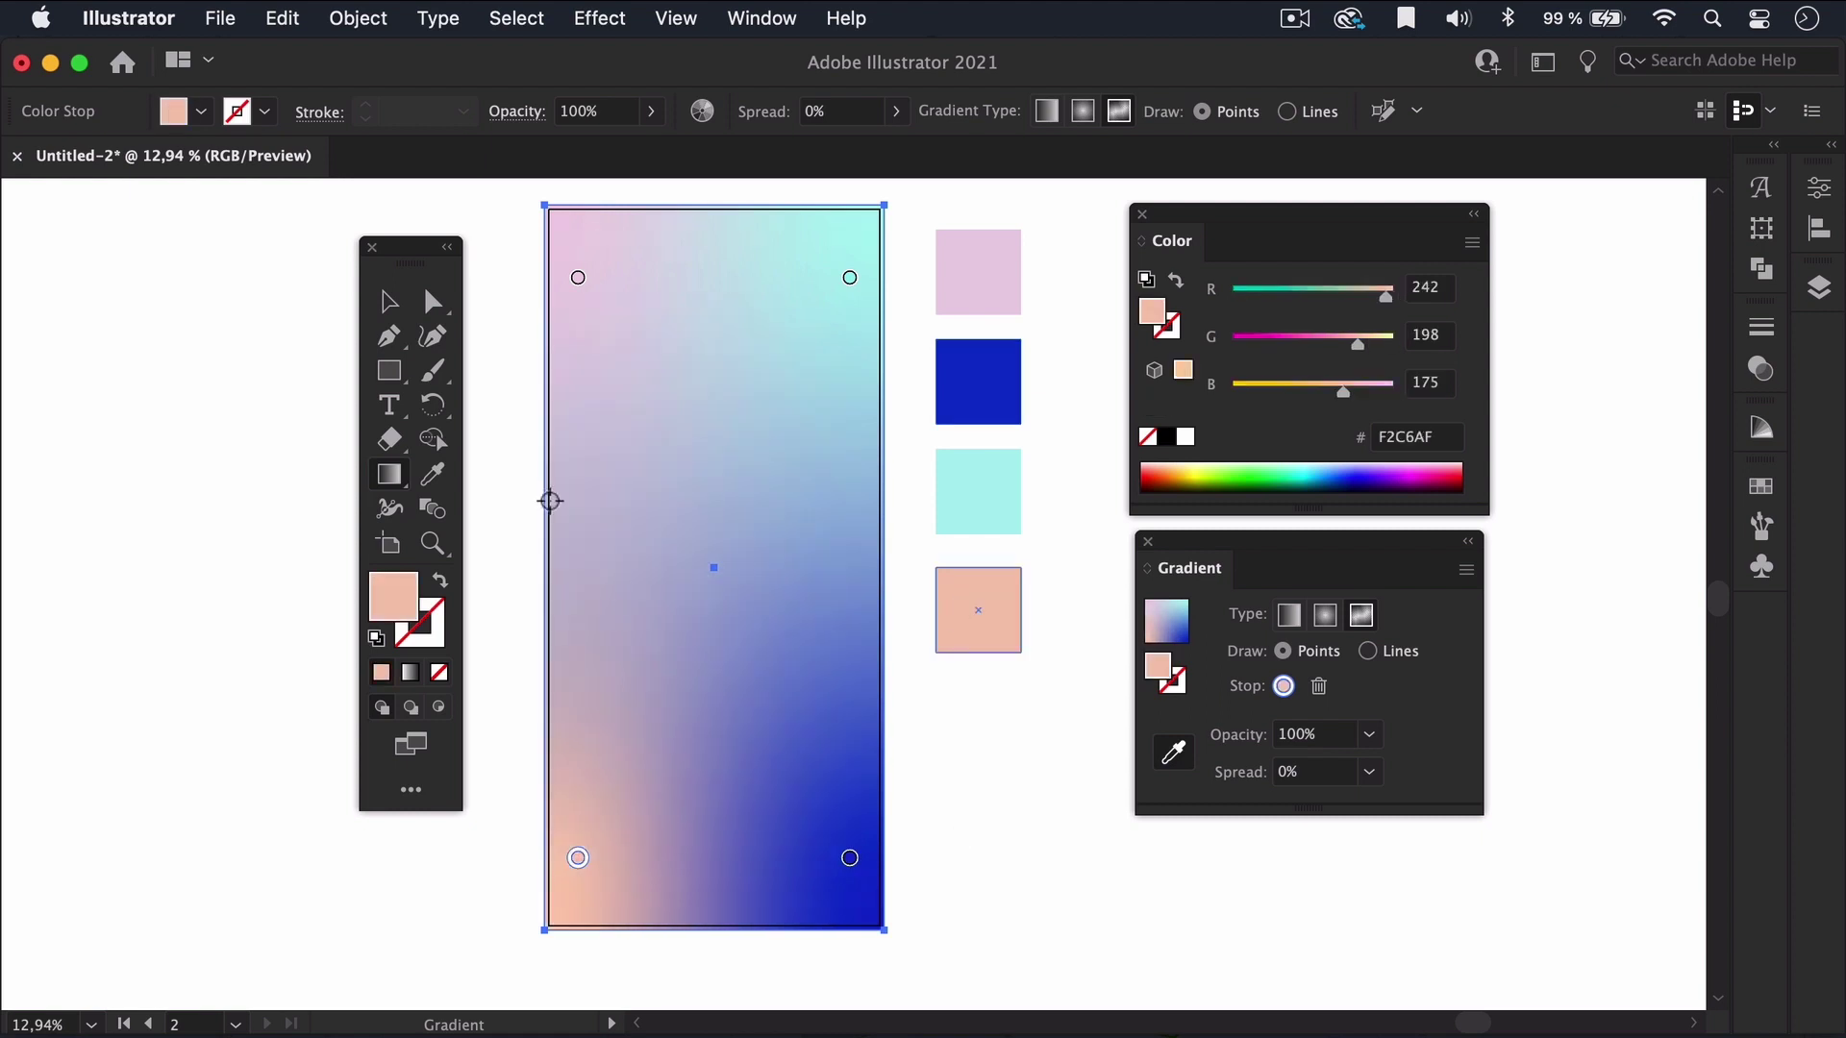
Move the pink point inward and widen the peach point's spread.
{"action": "left_click_drag", "start_coordinate": [577, 278], "coordinate": [691, 342]}
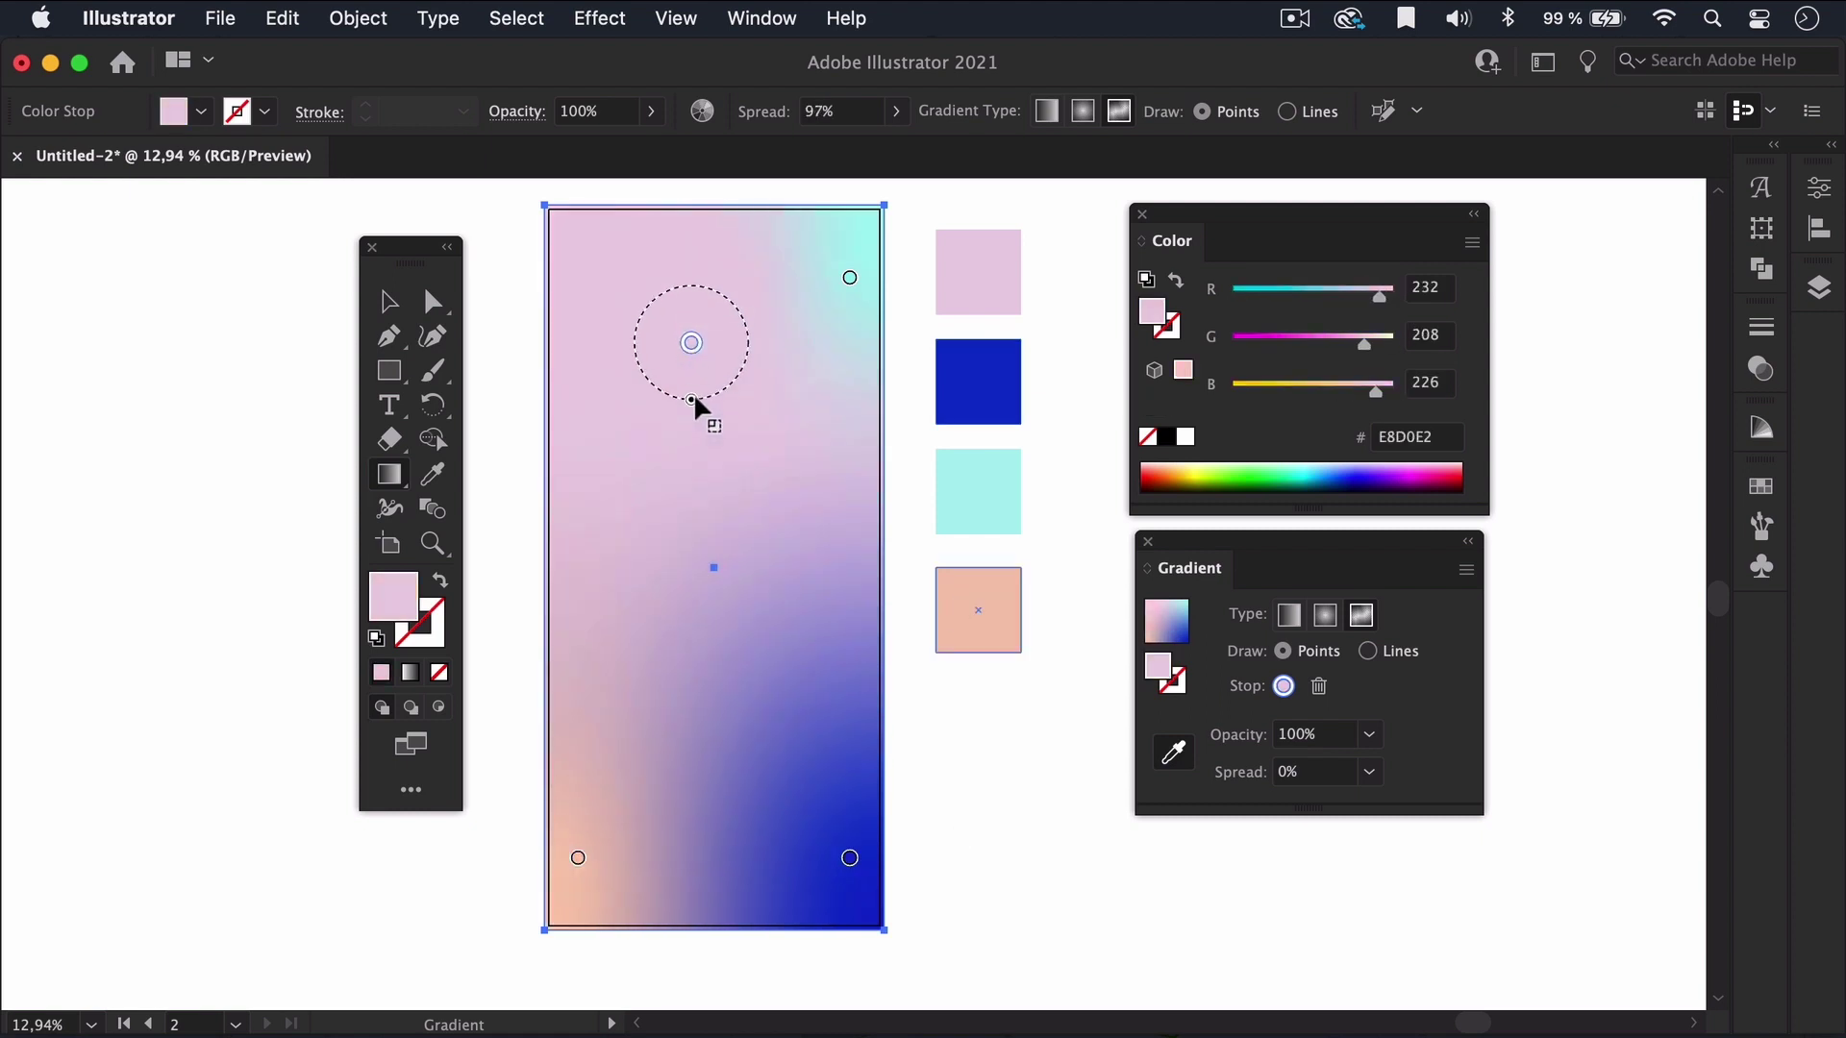
{"action": "left_click", "coordinate": [578, 858]}
{"action": "left_click_drag", "start_coordinate": [580, 894], "coordinate": [580, 910]}
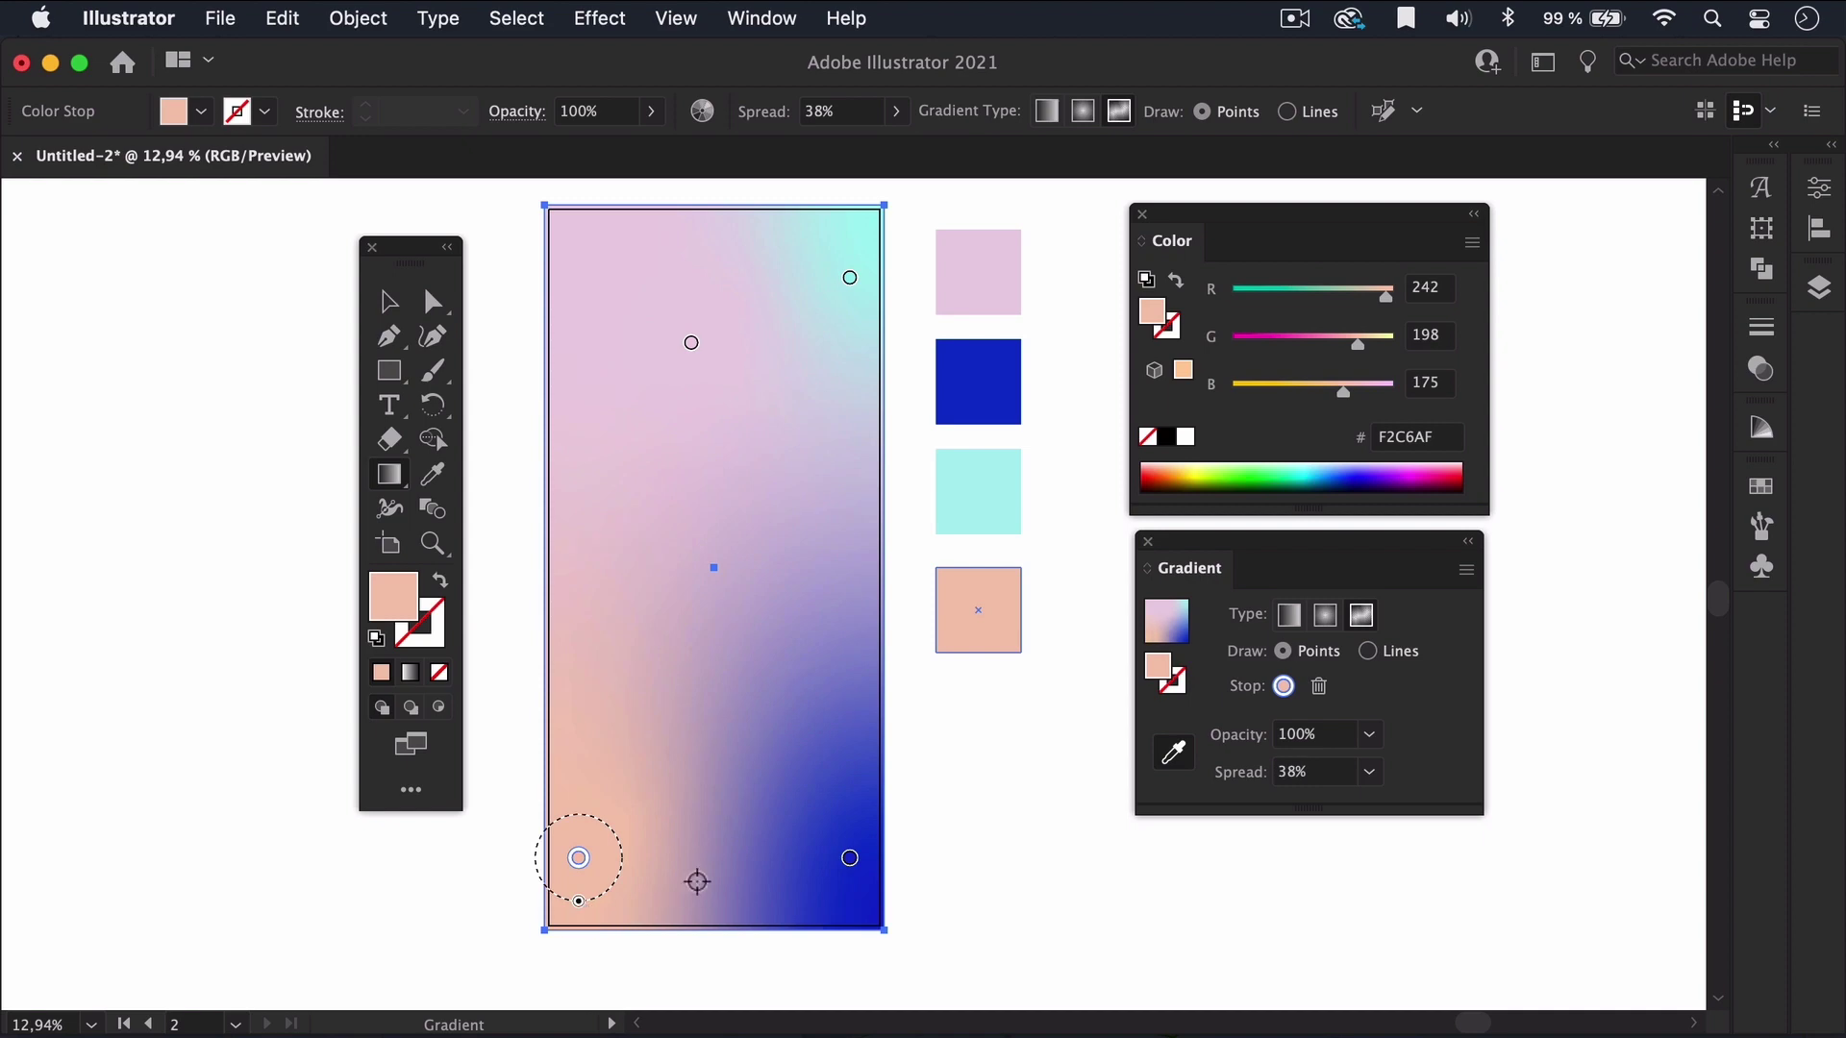
{"action": "key", "text": "Escape"}
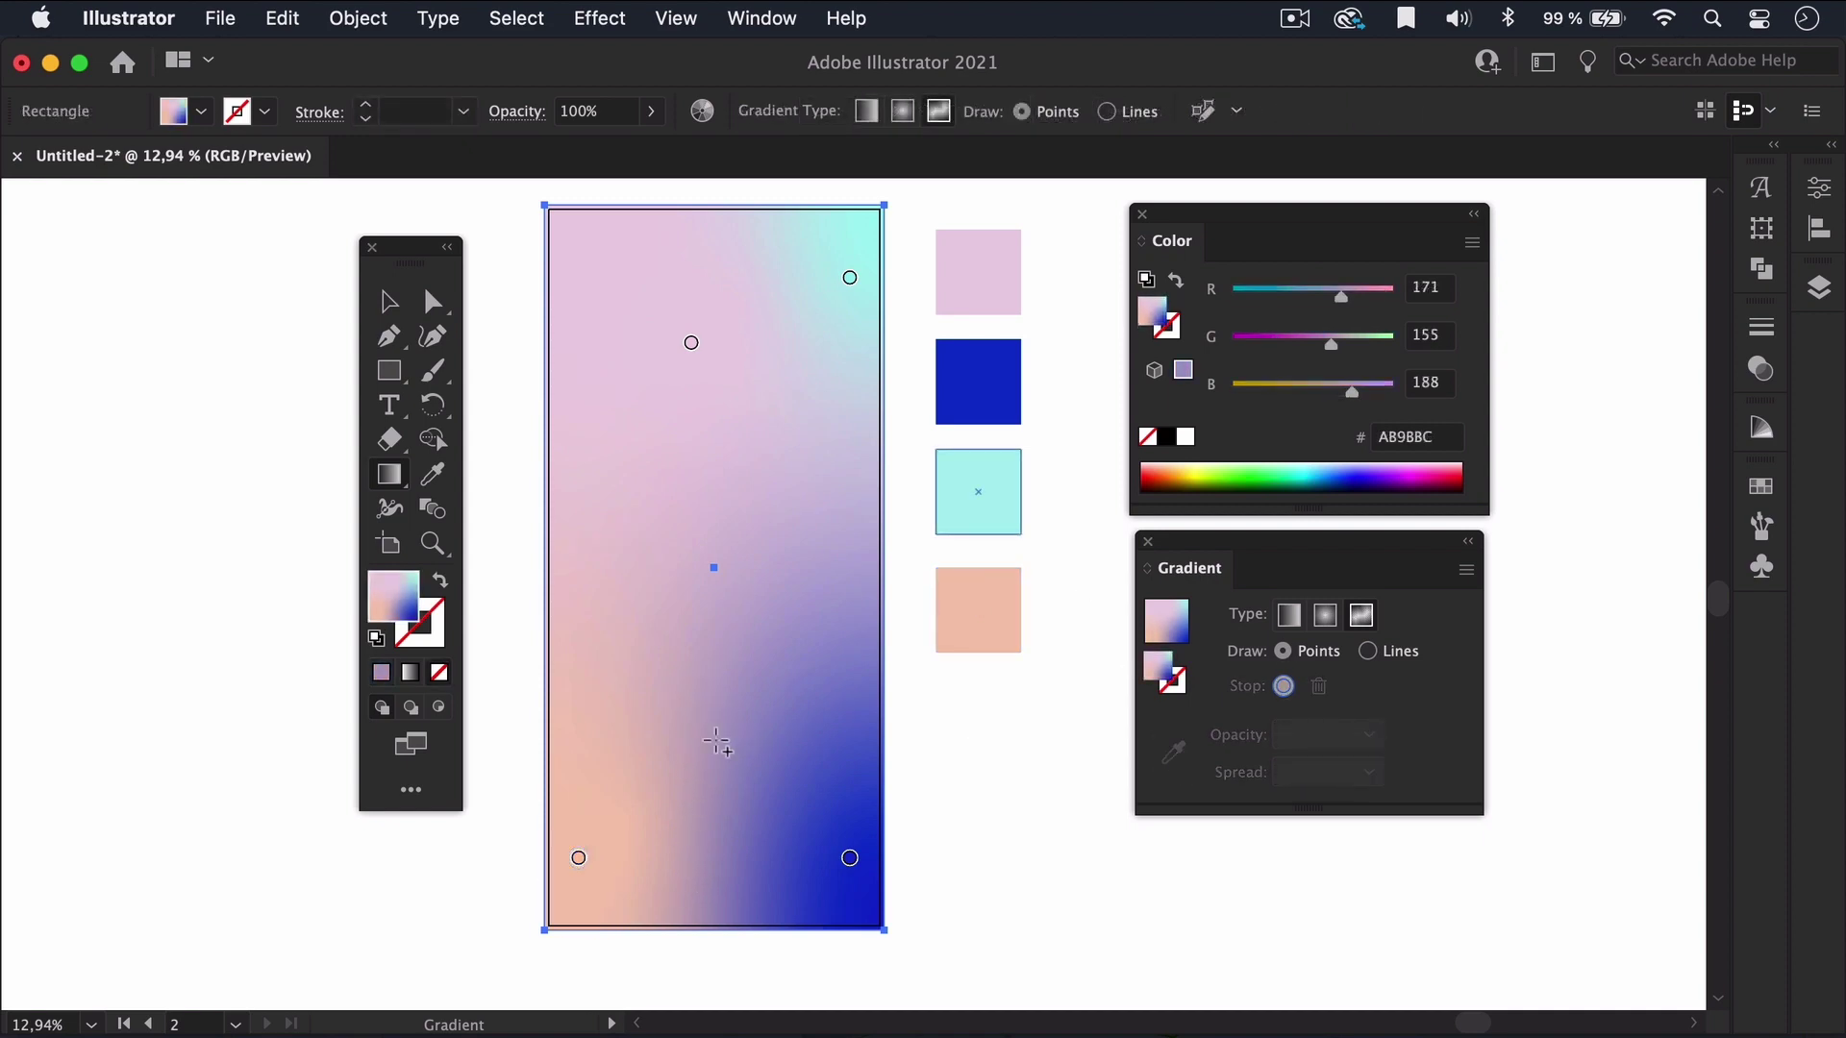
Add a cyan point in the lower middle and a larger-spread pink point below it.
{"action": "left_click", "coordinate": [724, 728]}
{"action": "left_click", "coordinate": [1172, 753]}
{"action": "left_click", "coordinate": [978, 491]}
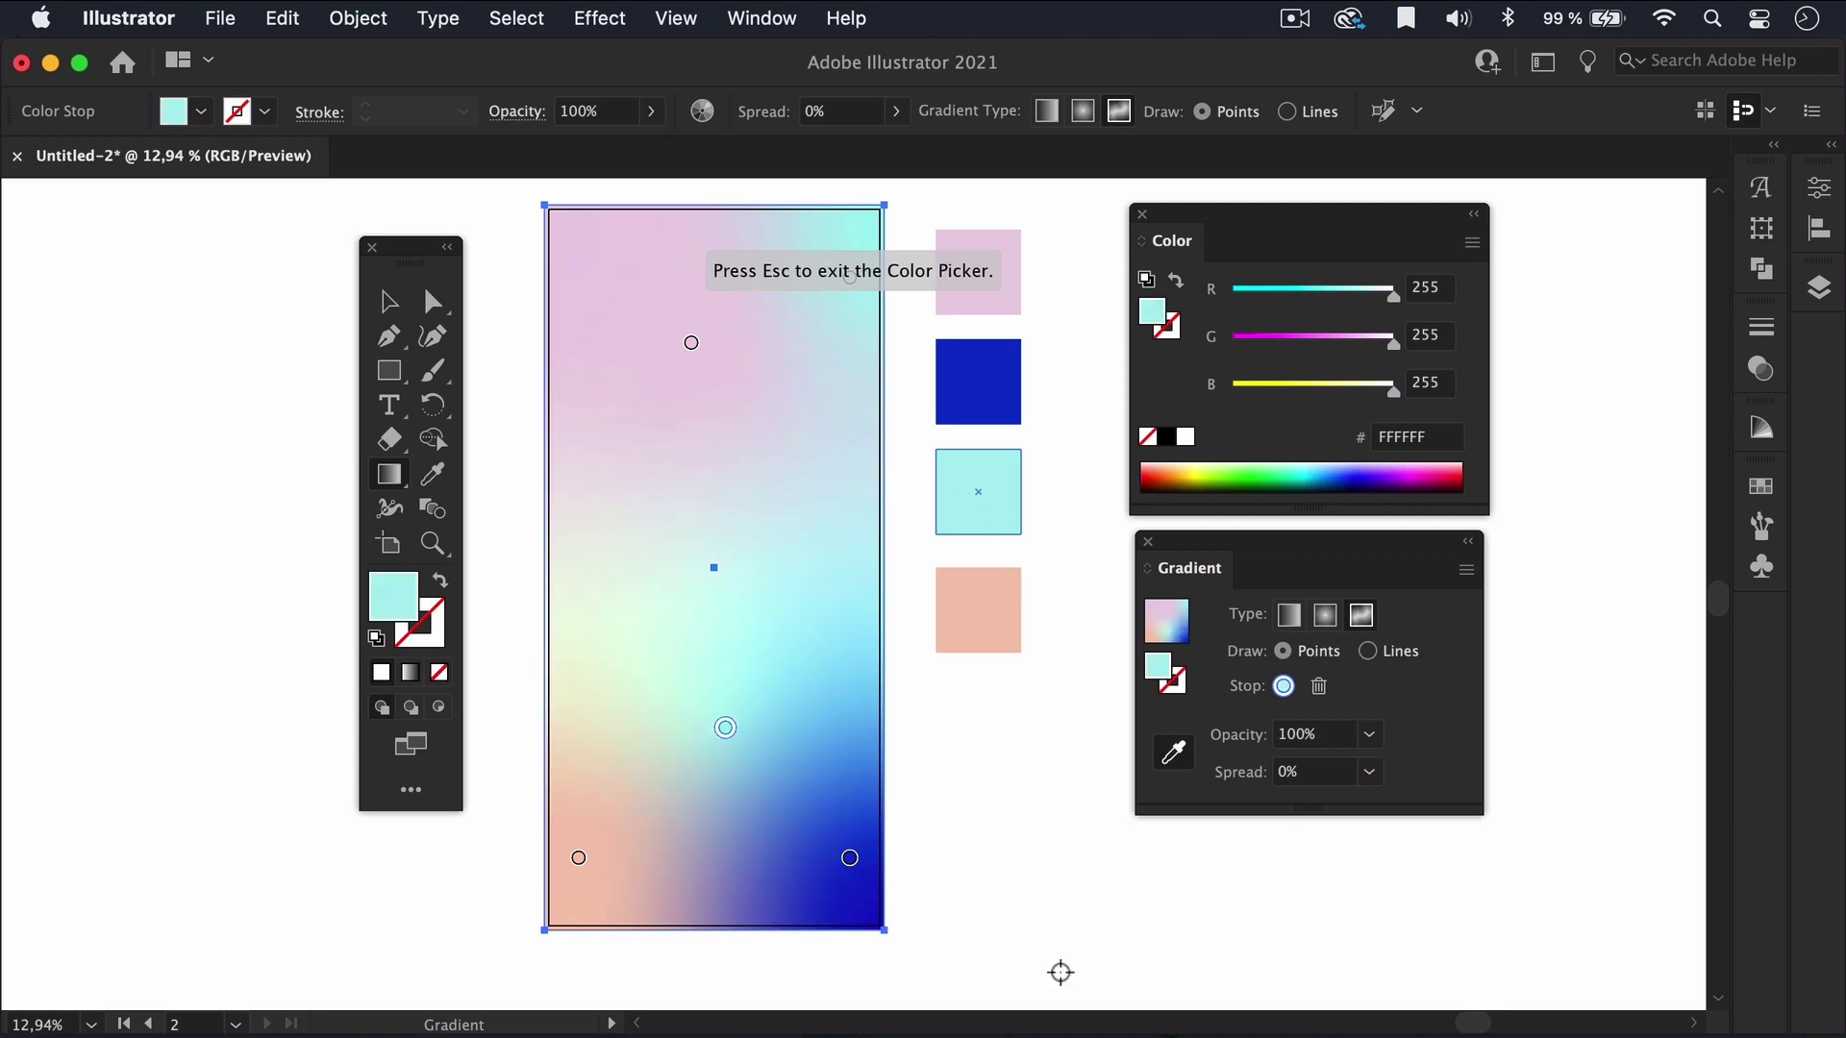
{"action": "left_click", "coordinate": [734, 818]}
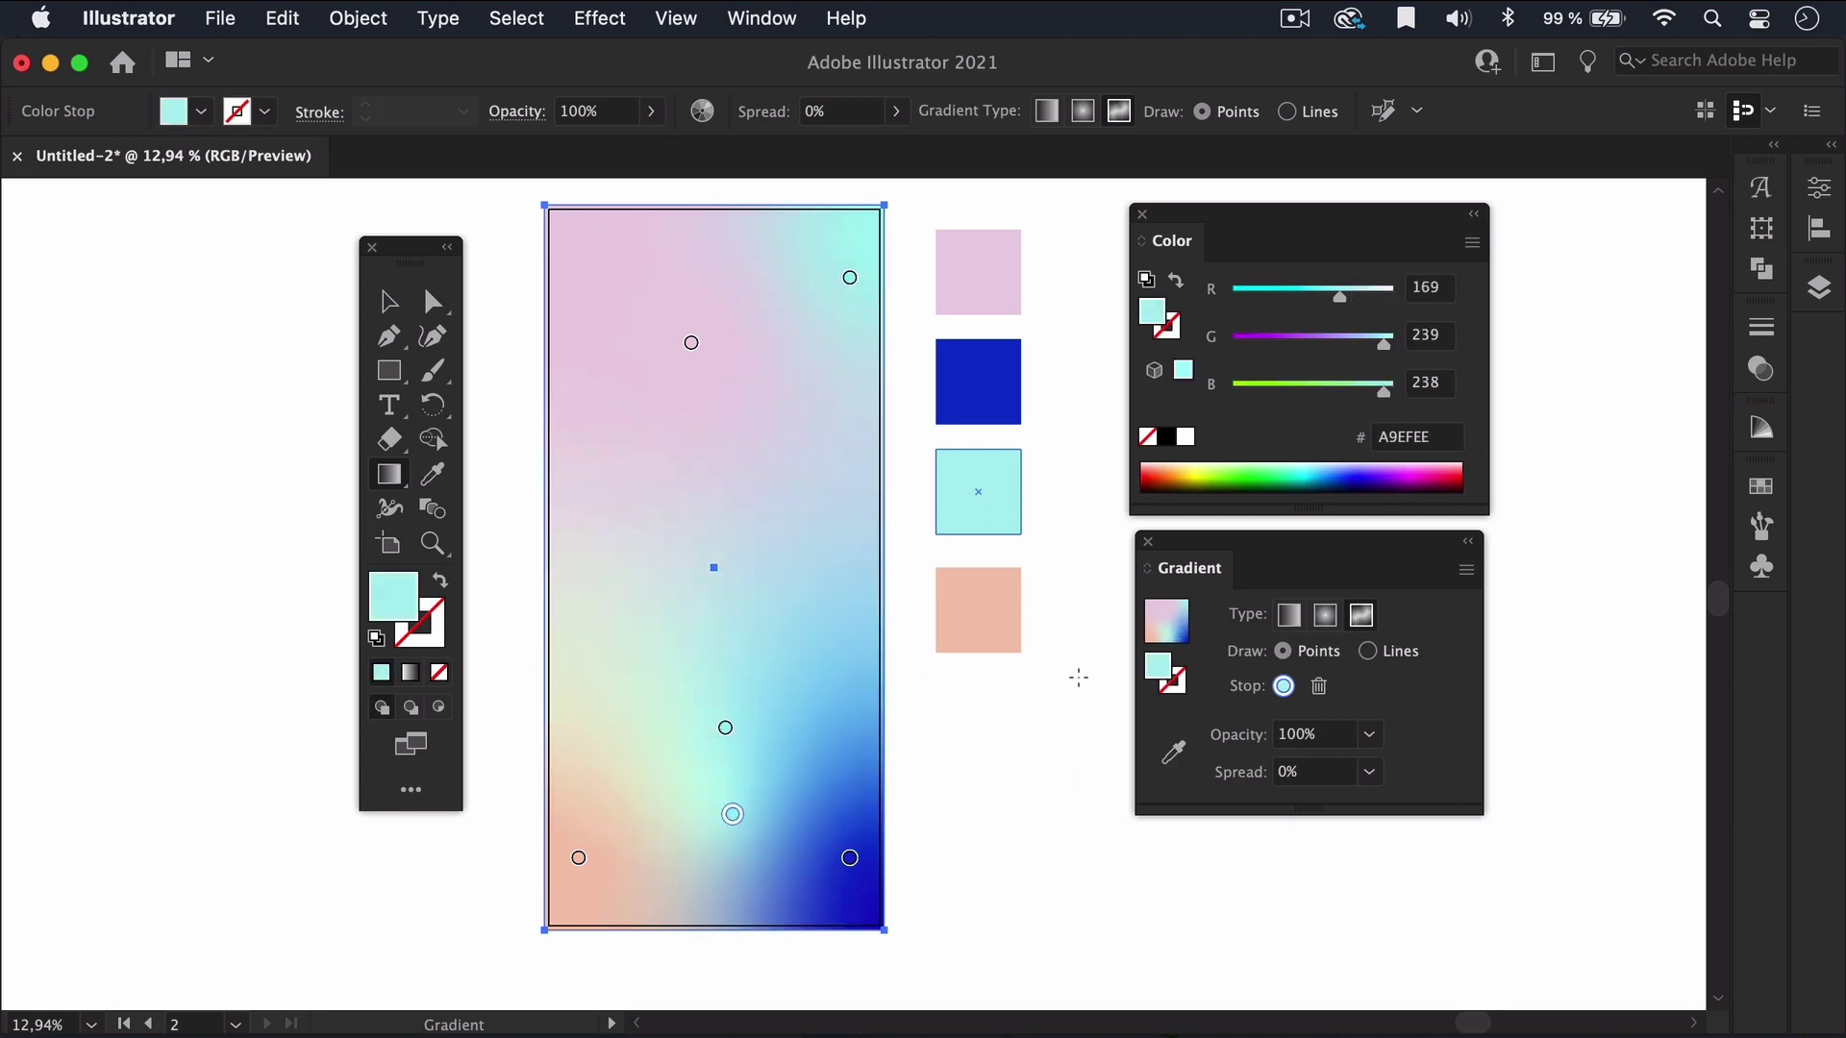
{"action": "left_click", "coordinate": [1173, 752]}
{"action": "left_click", "coordinate": [977, 271]}
{"action": "left_click_drag", "start_coordinate": [733, 849], "coordinate": [725, 874]}
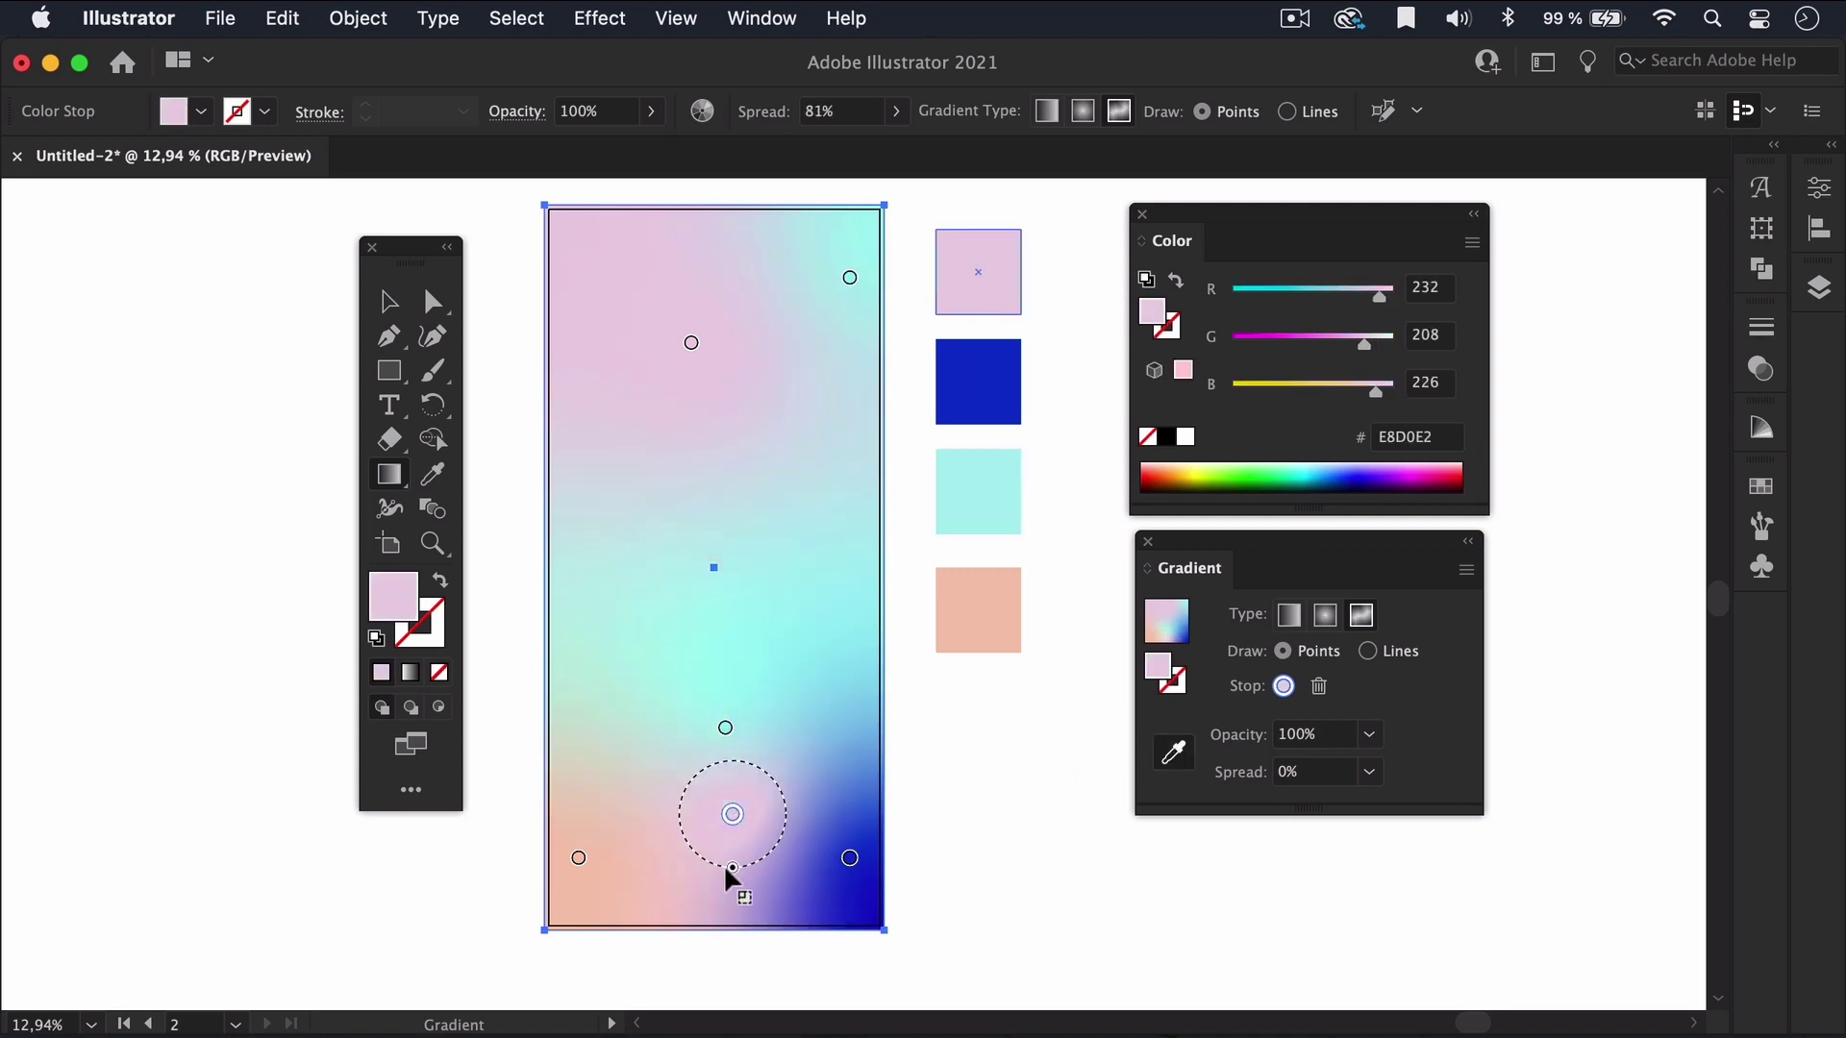
{"action": "left_click", "coordinate": [935, 445]}
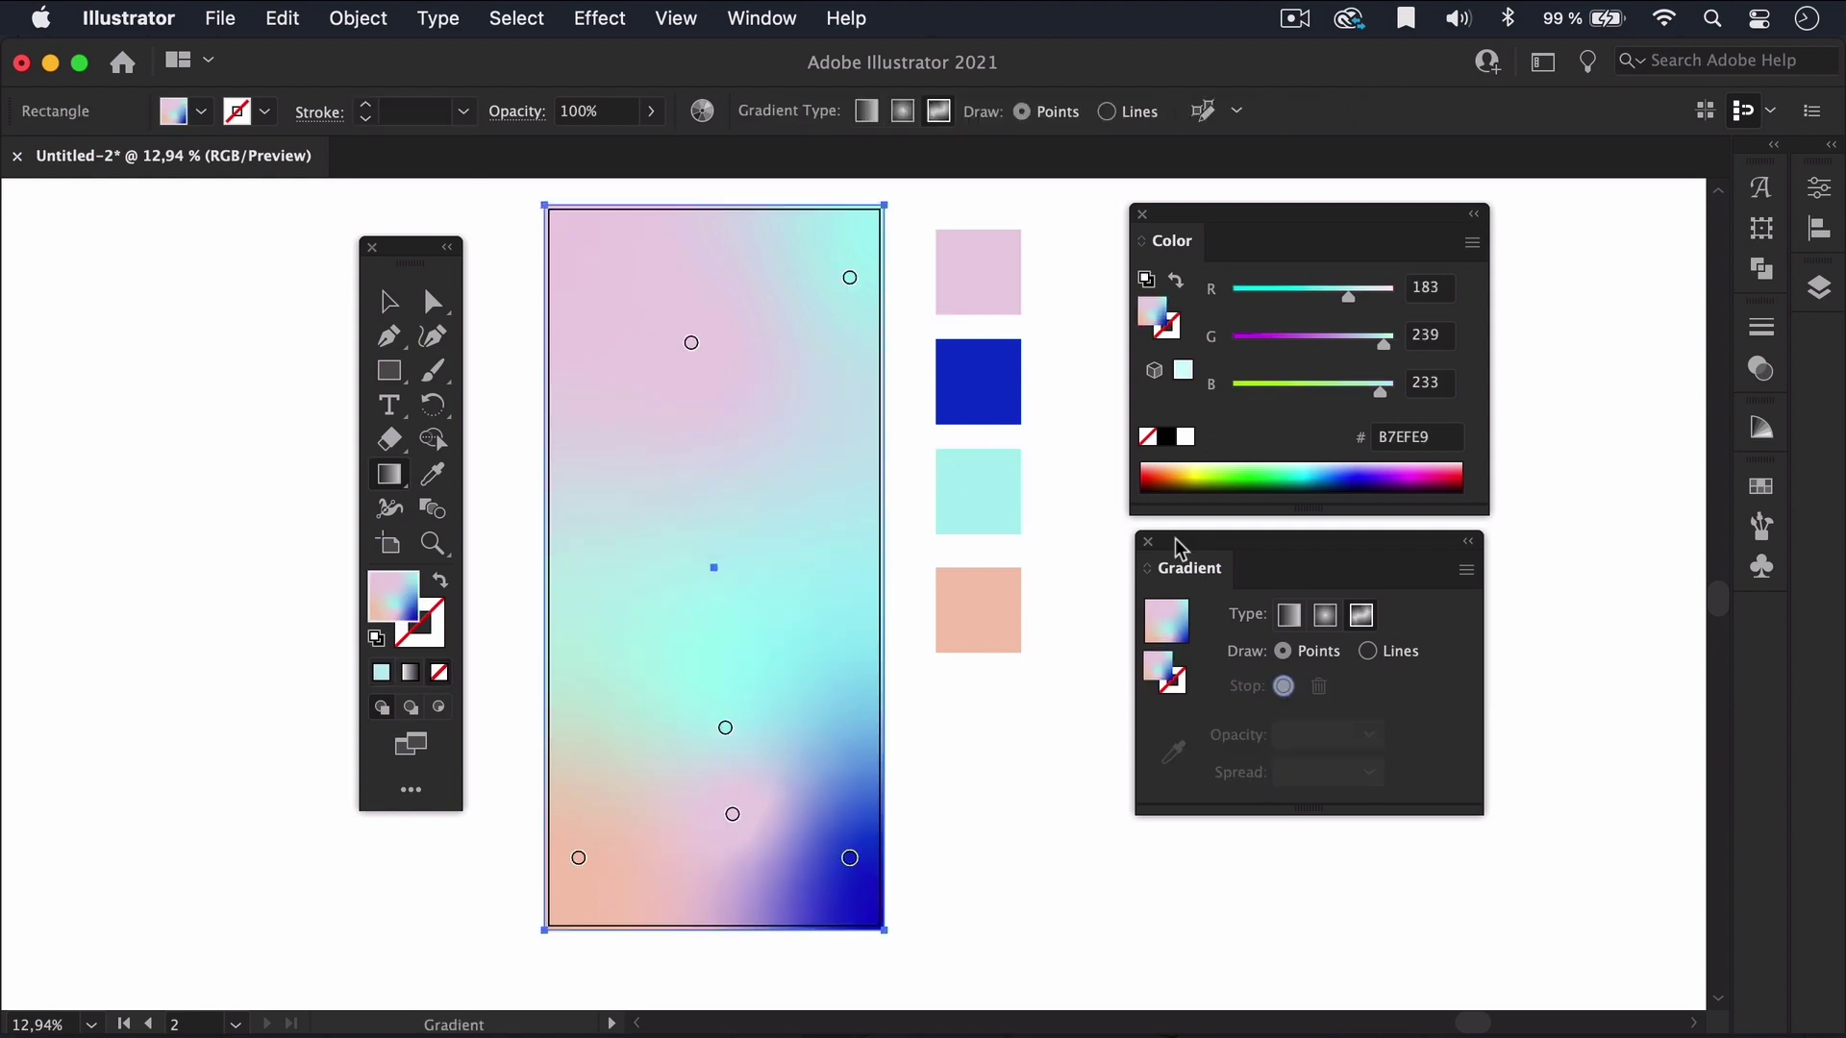
Add a blue point on the left at 70% opacity and nudge the lower point.
{"action": "left_click", "coordinate": [617, 546]}
{"action": "left_click", "coordinate": [1173, 752]}
{"action": "left_click", "coordinate": [977, 381]}
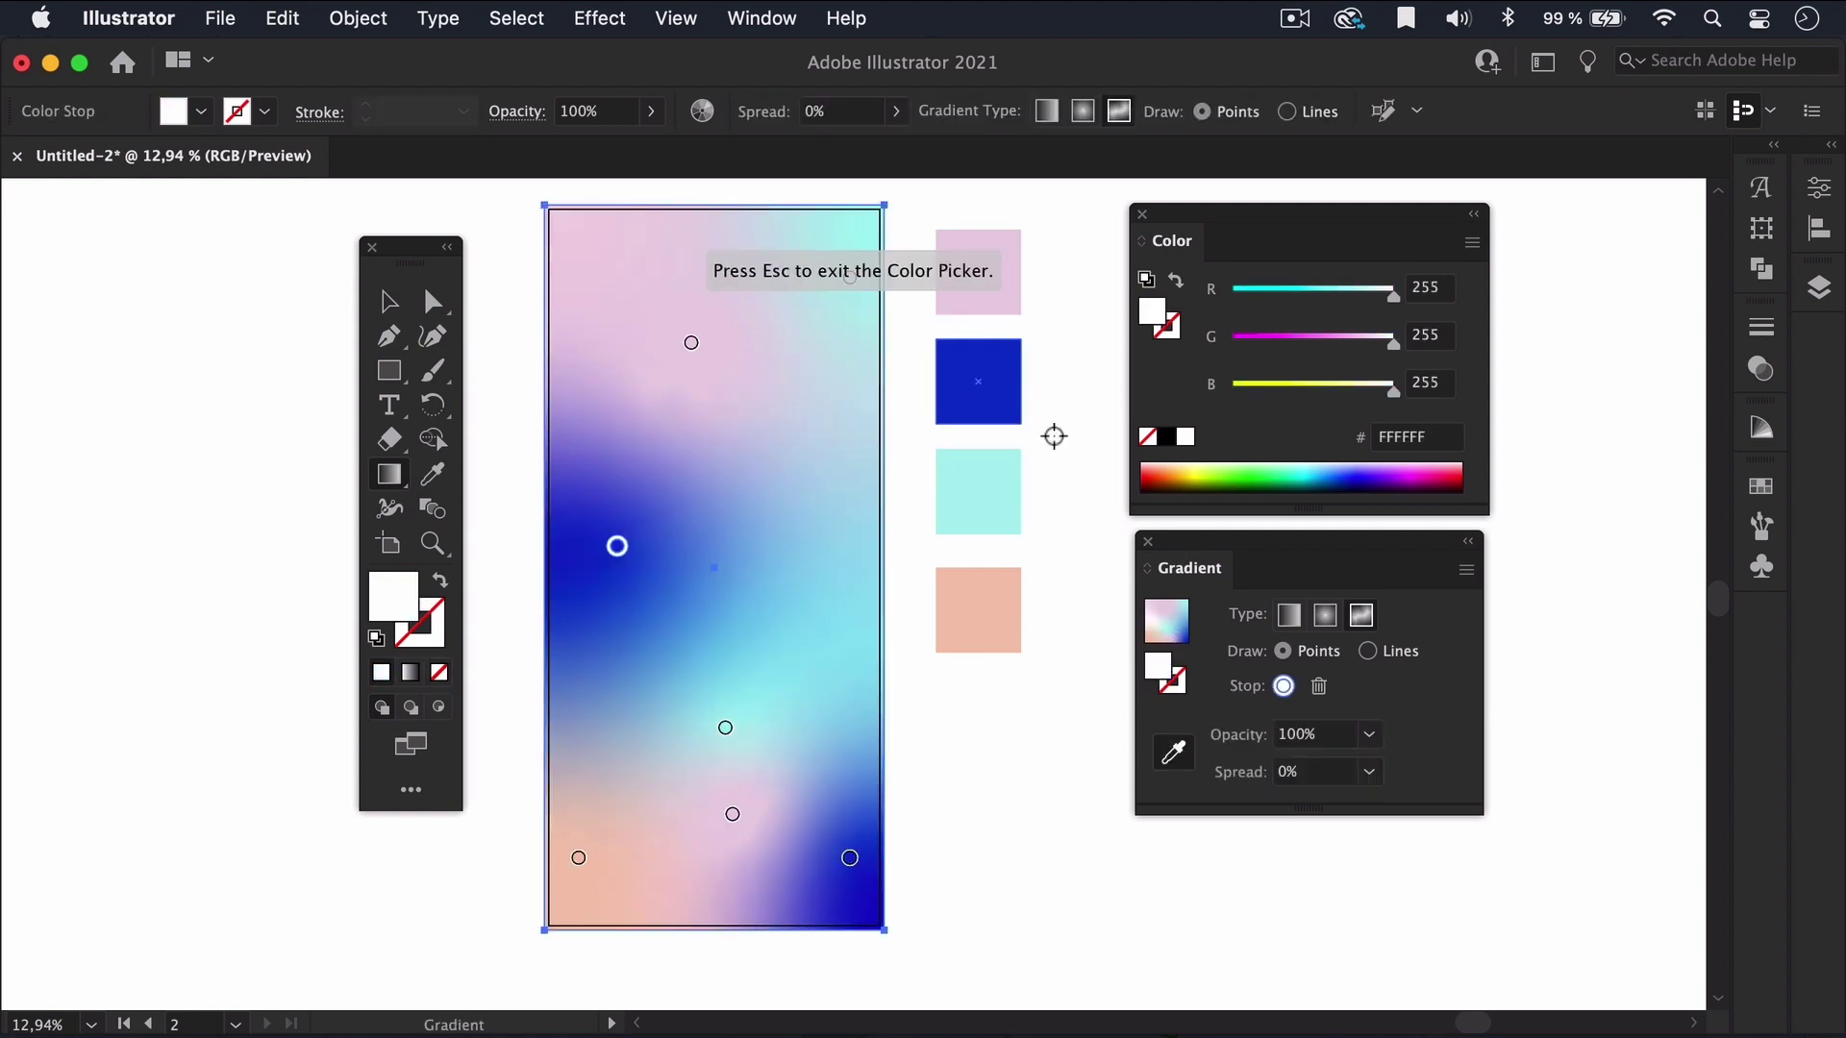
{"action": "left_click", "coordinate": [1369, 733]}
{"action": "left_click", "coordinate": [1384, 990]}
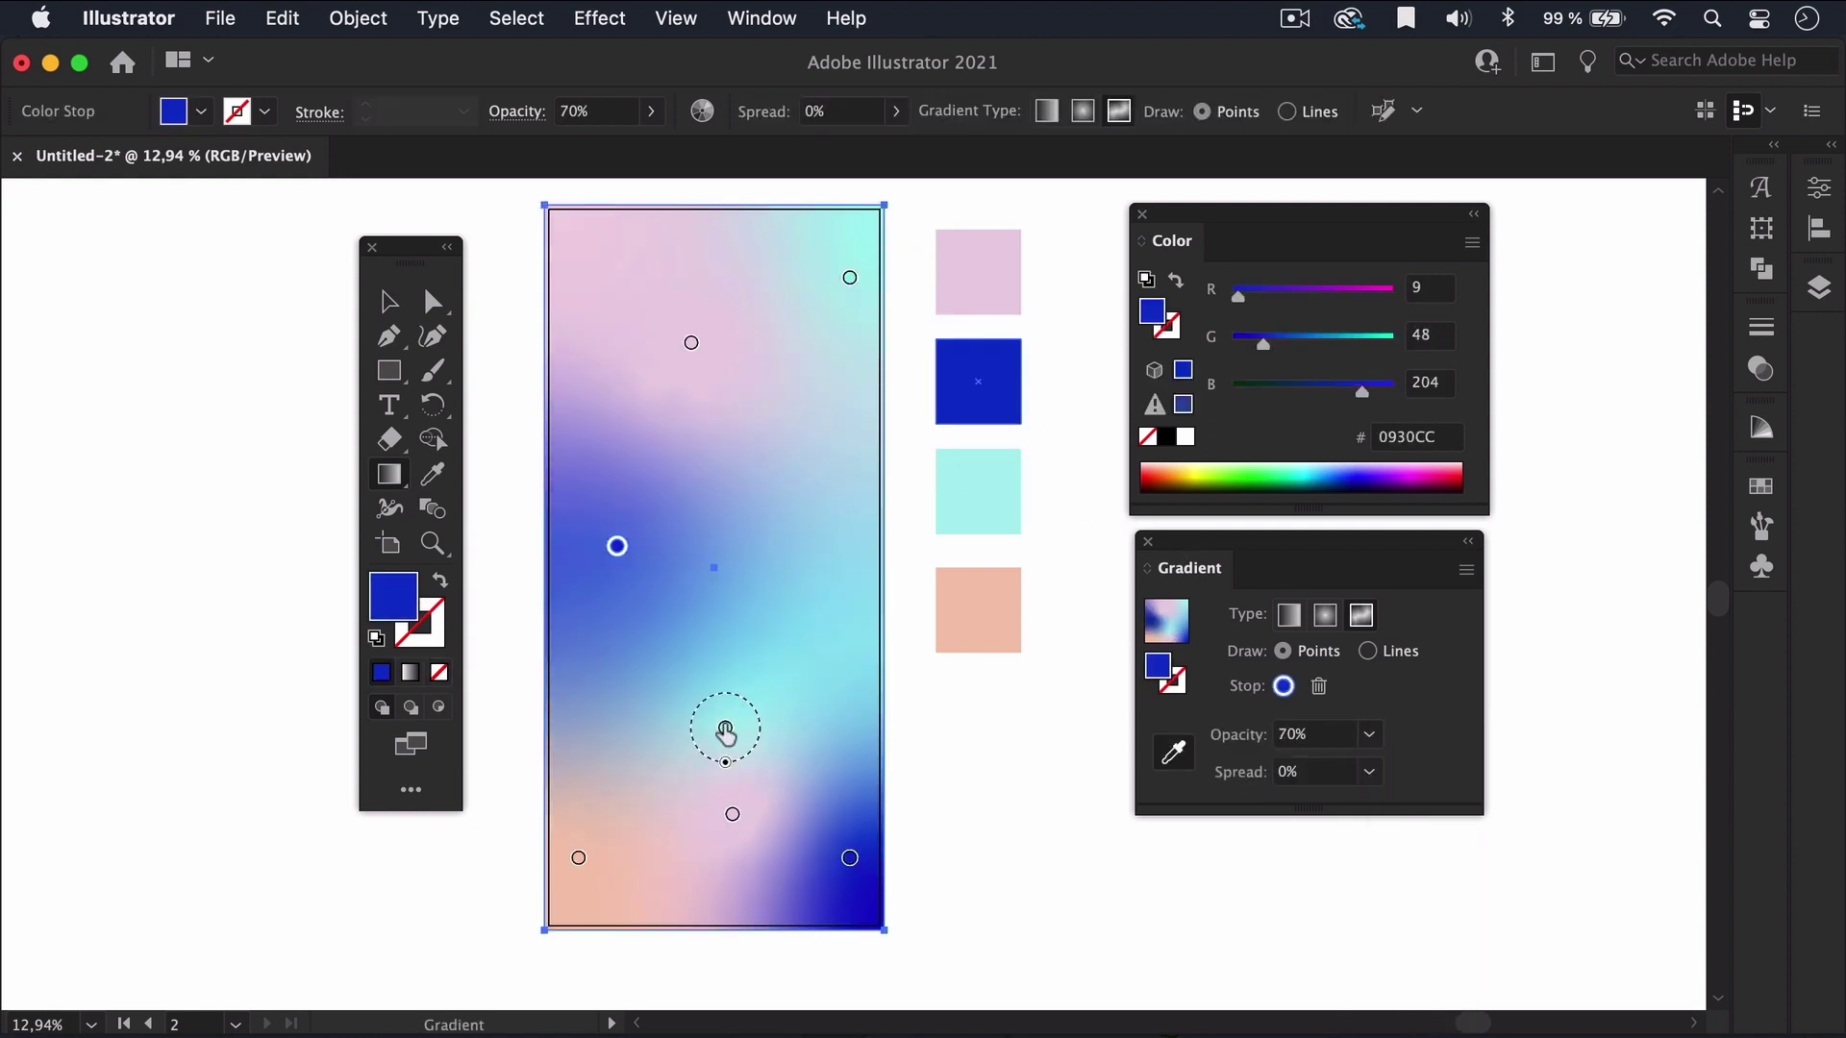
{"action": "left_click", "coordinate": [578, 858]}
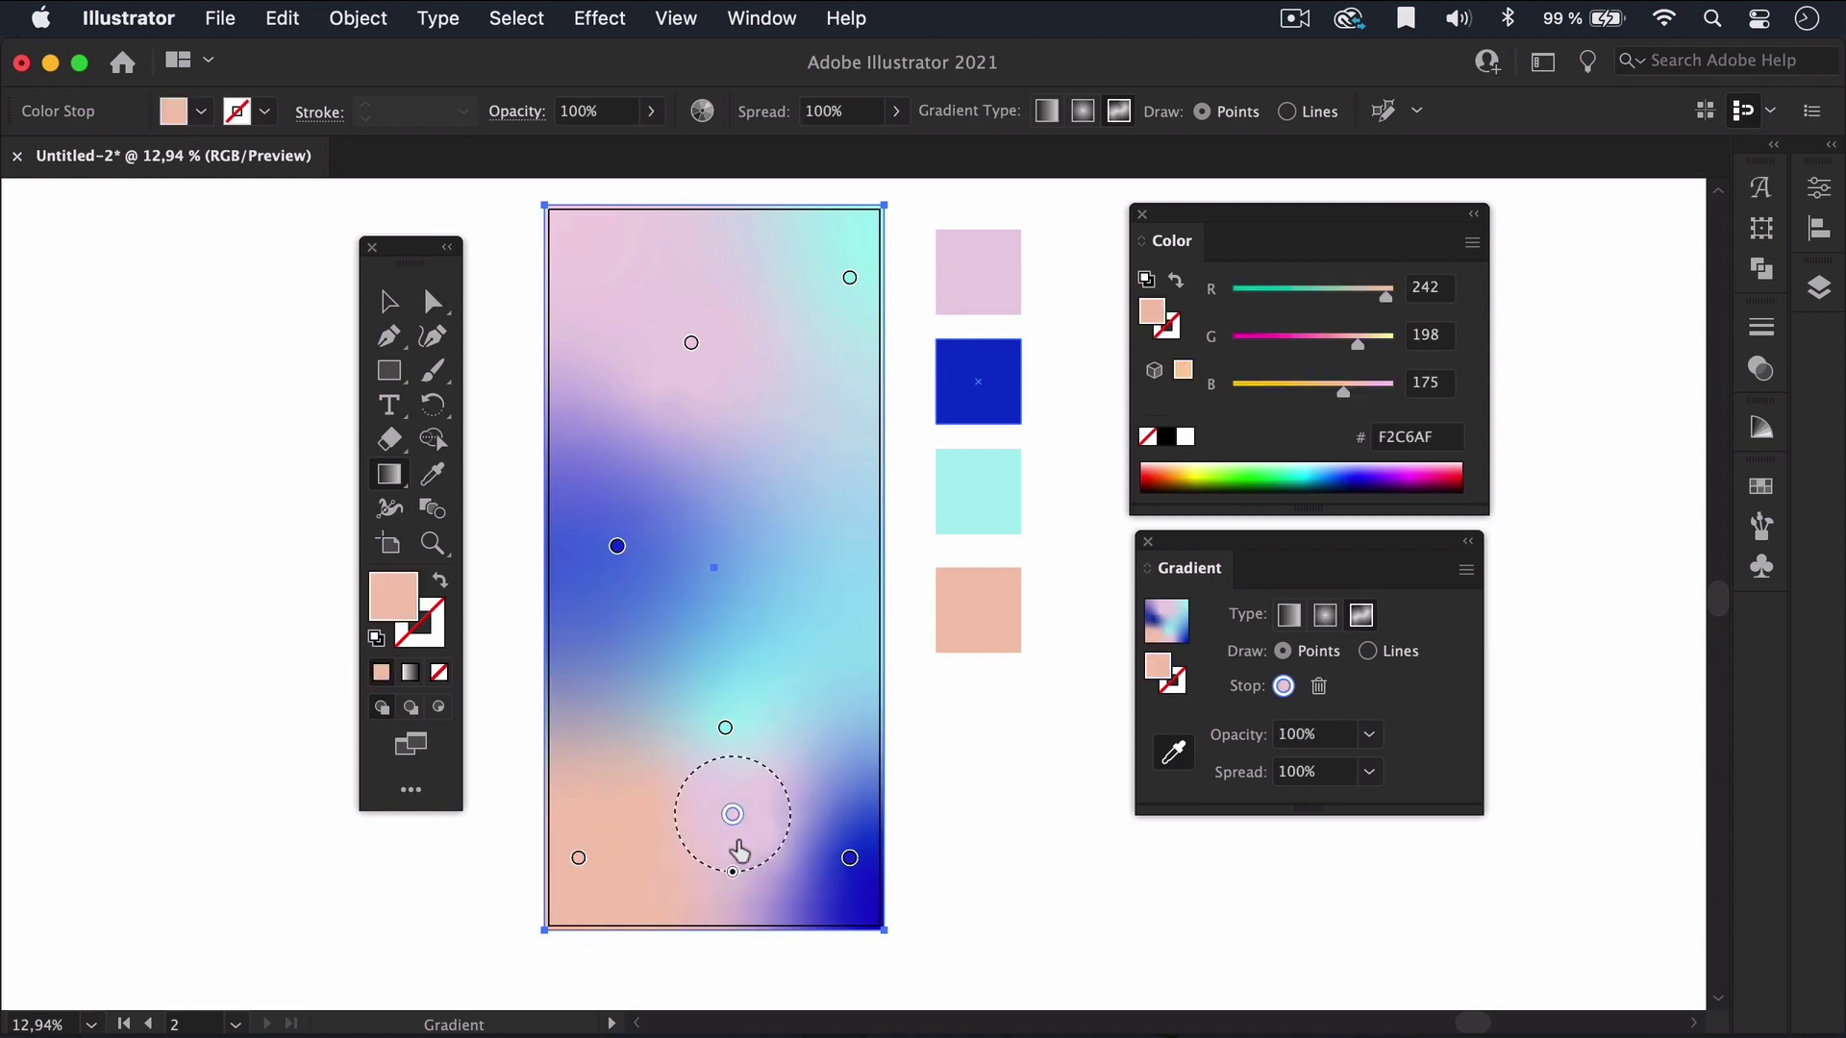
{"action": "mouse_move", "coordinate": [732, 814]}
{"action": "left_mouse_down"}
{"action": "mouse_move", "coordinate": [734, 753]}
{"action": "mouse_move", "coordinate": [672, 701]}
{"action": "mouse_move", "coordinate": [730, 812]}
{"action": "left_mouse_up"}
Add a cyan point at 43% spread left of centre and a peach point upper right.
{"action": "left_click", "coordinate": [647, 691]}
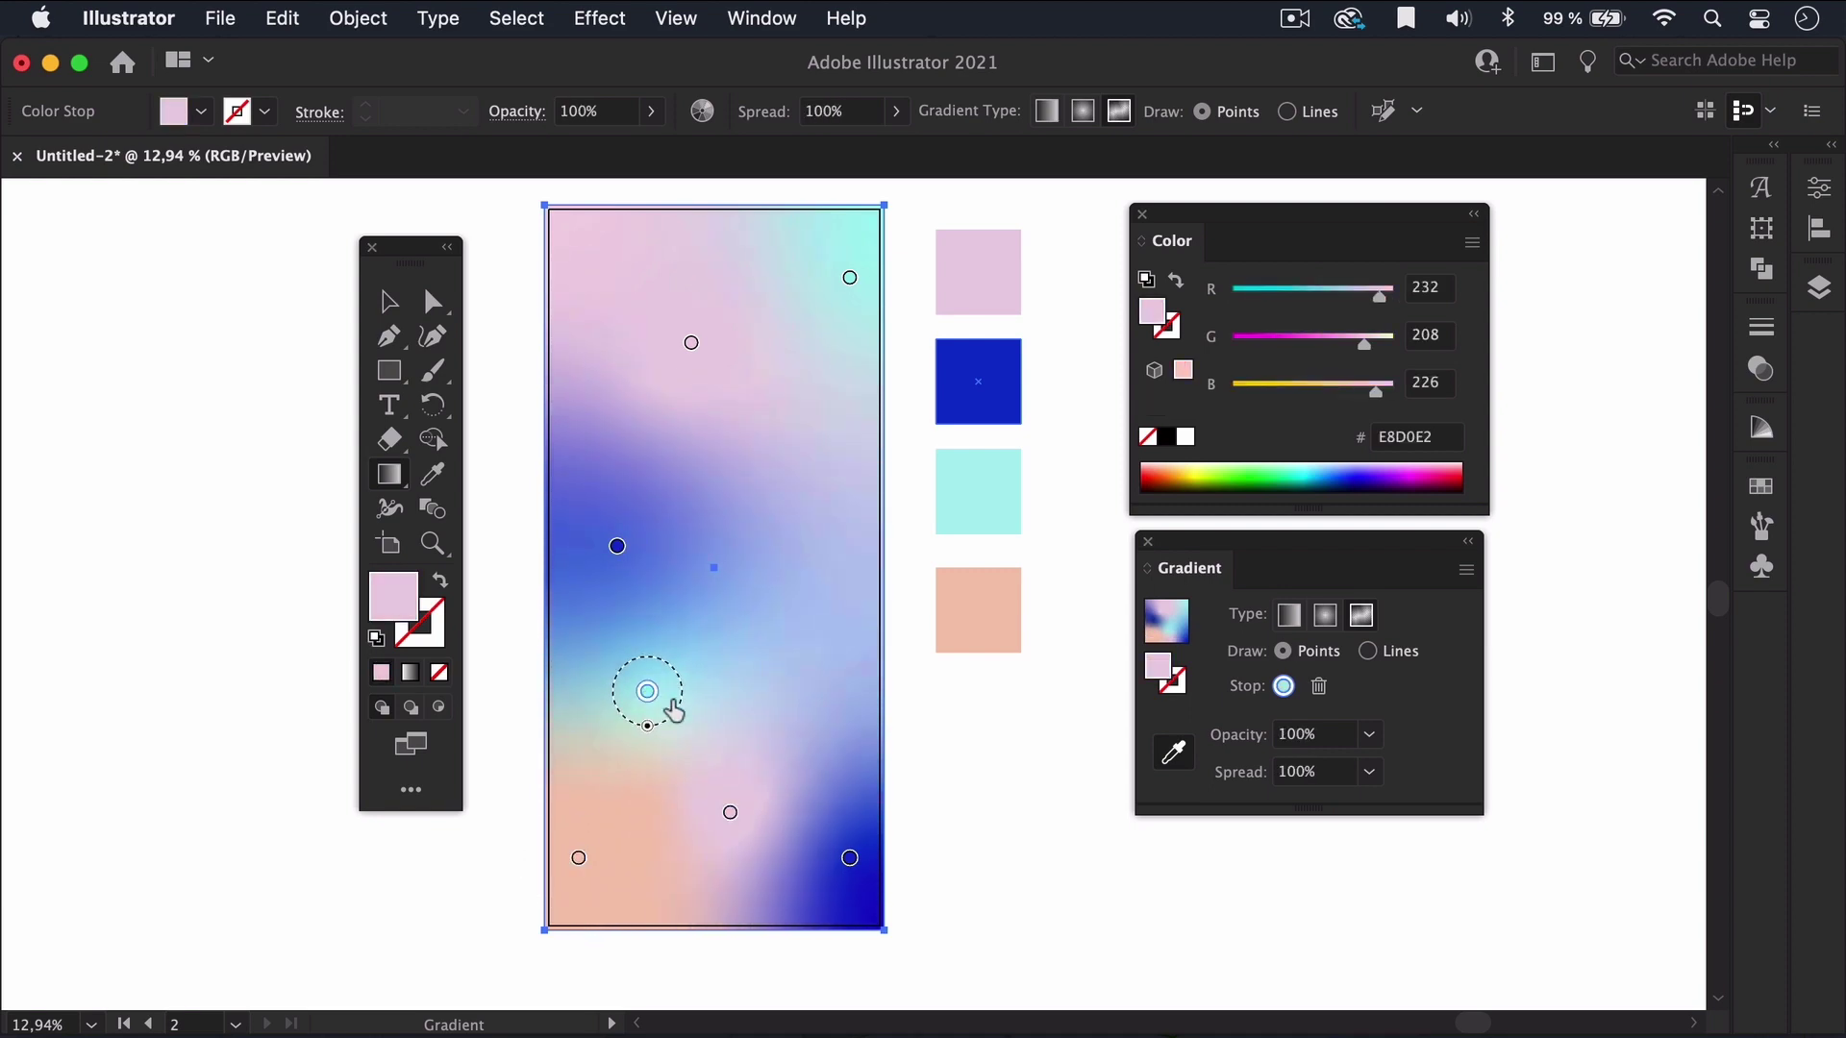
{"action": "left_click_drag", "start_coordinate": [647, 749], "coordinate": [647, 735]}
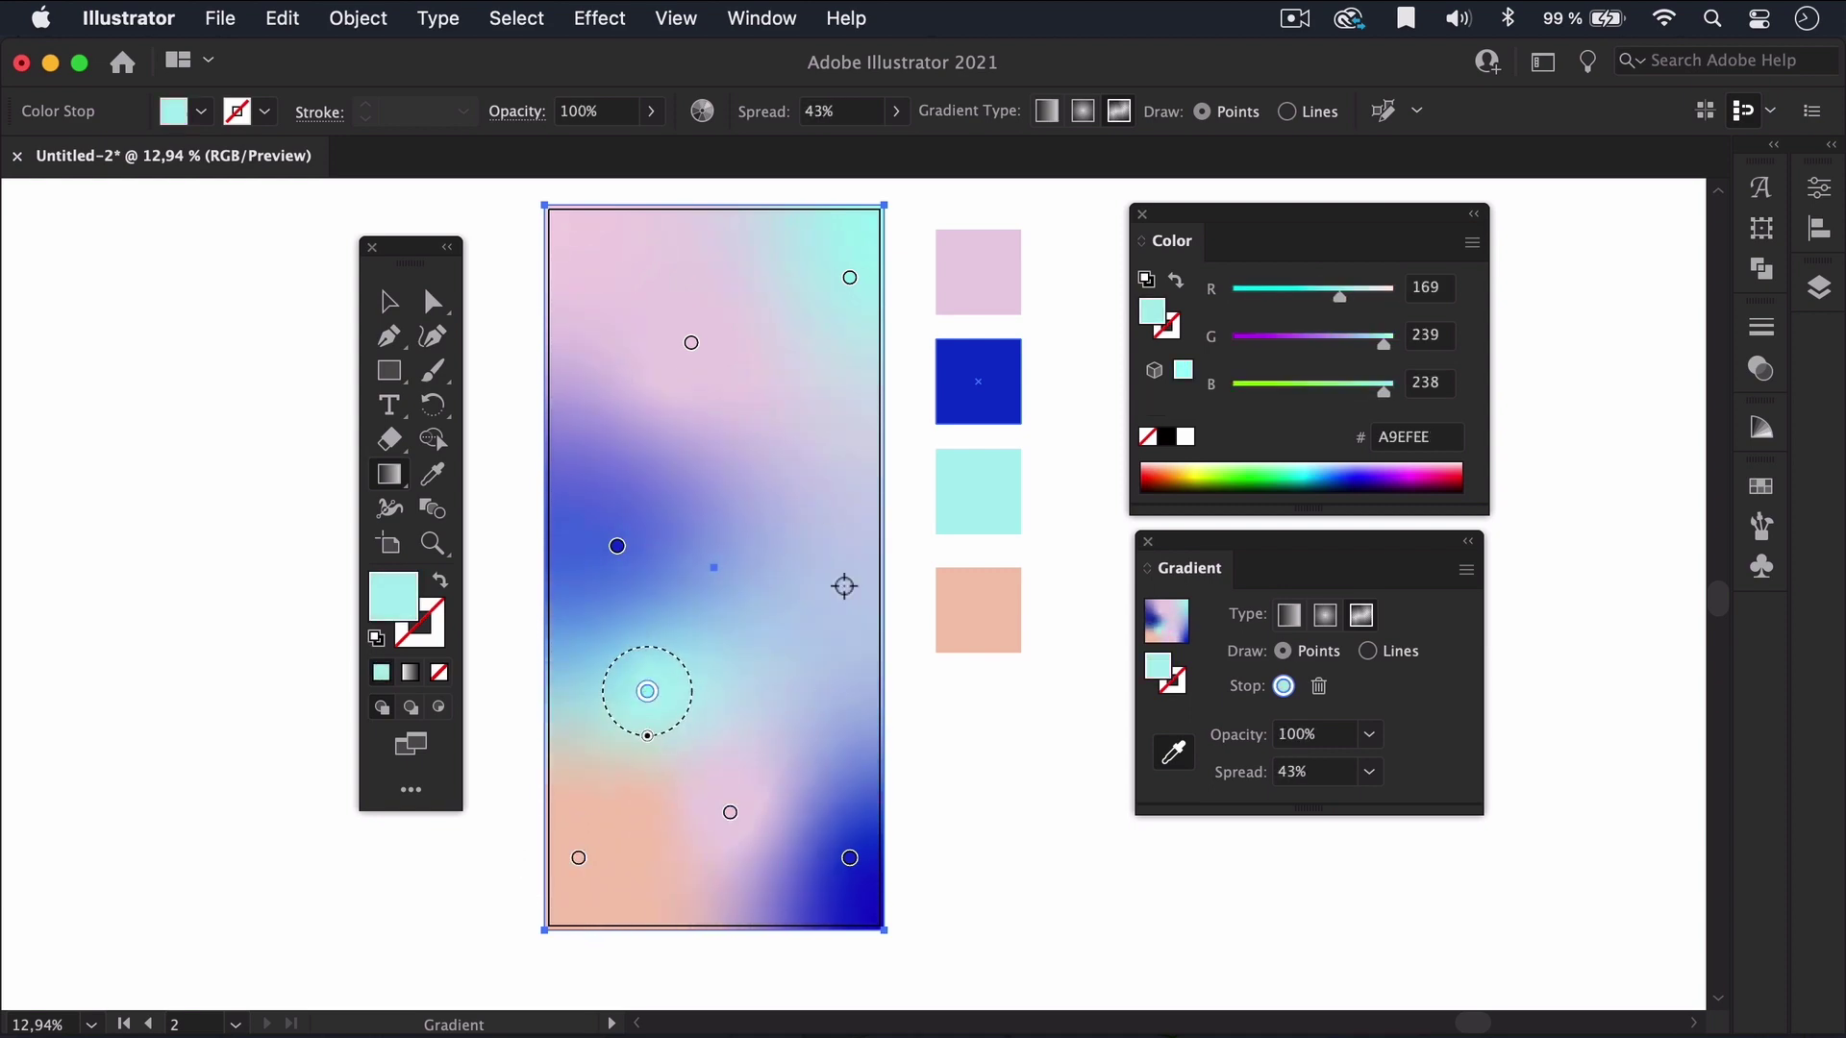
{"action": "left_click", "coordinate": [804, 402]}
{"action": "left_click", "coordinate": [1173, 753]}
{"action": "left_click", "coordinate": [1001, 593]}
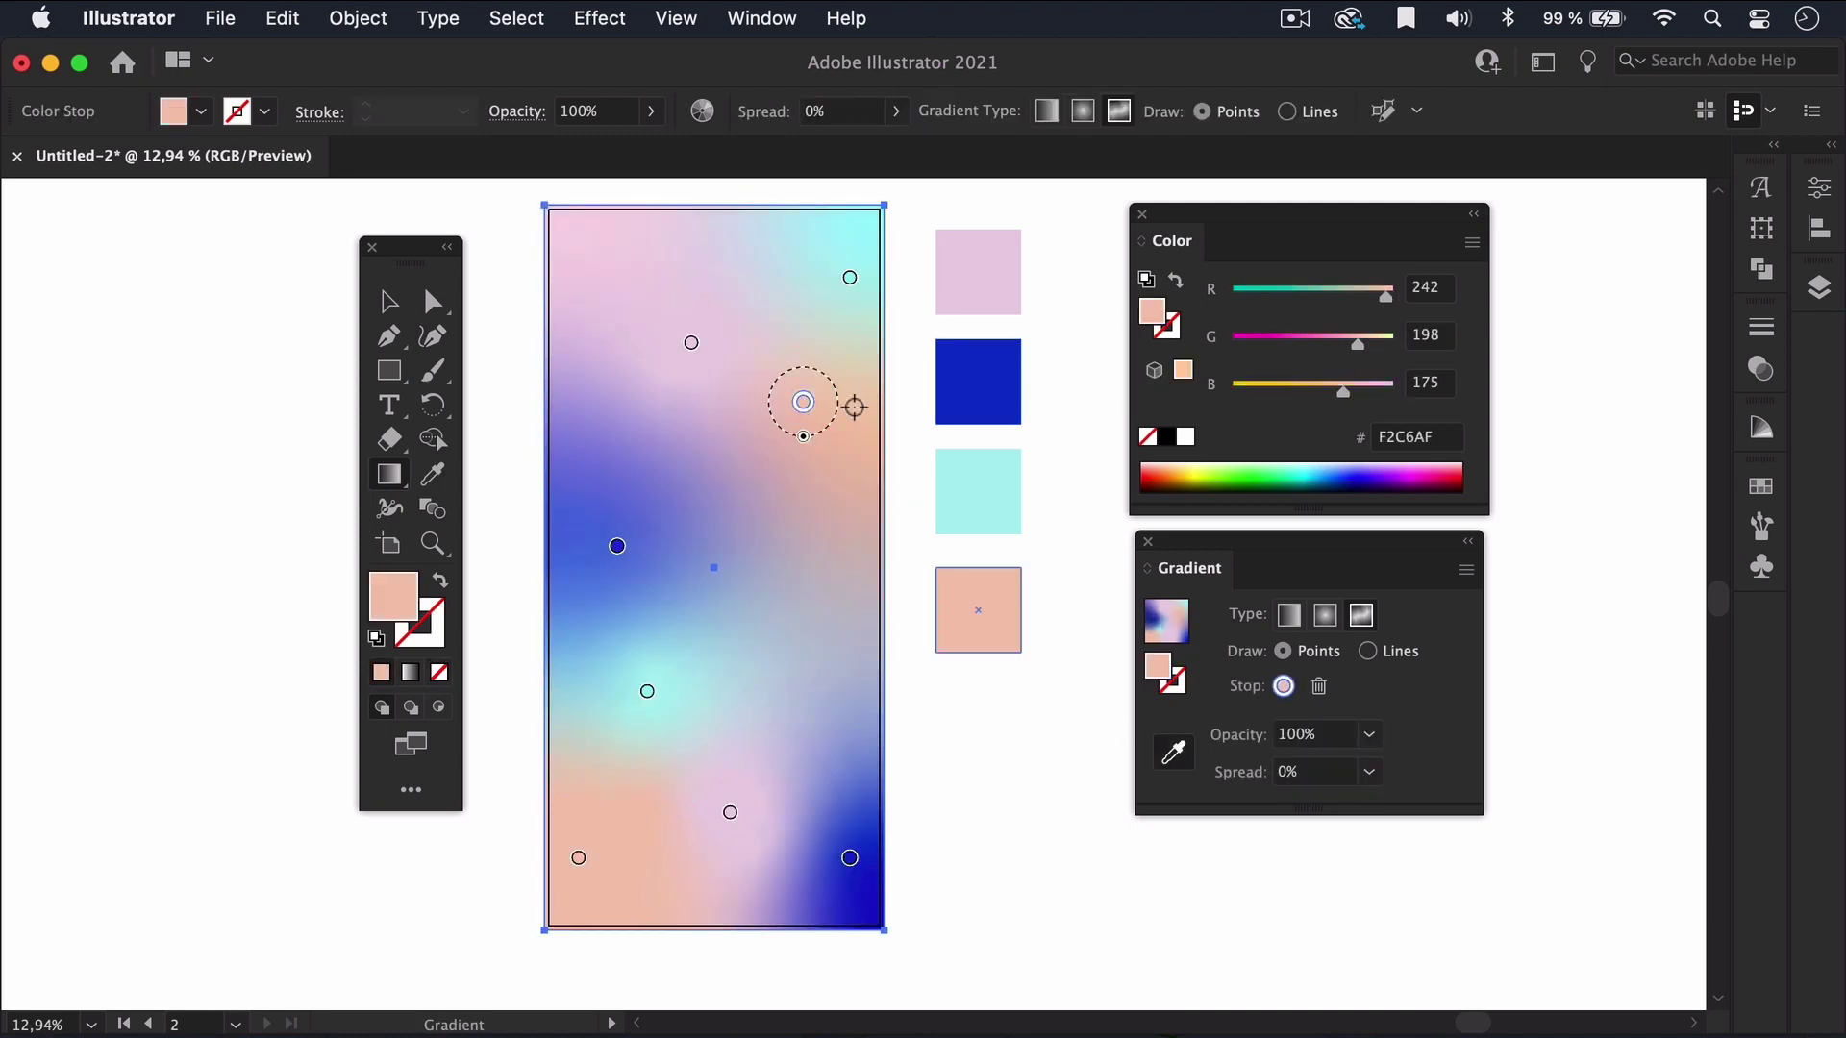
{"action": "key", "text": "v"}
{"action": "left_click", "coordinate": [984, 757]}
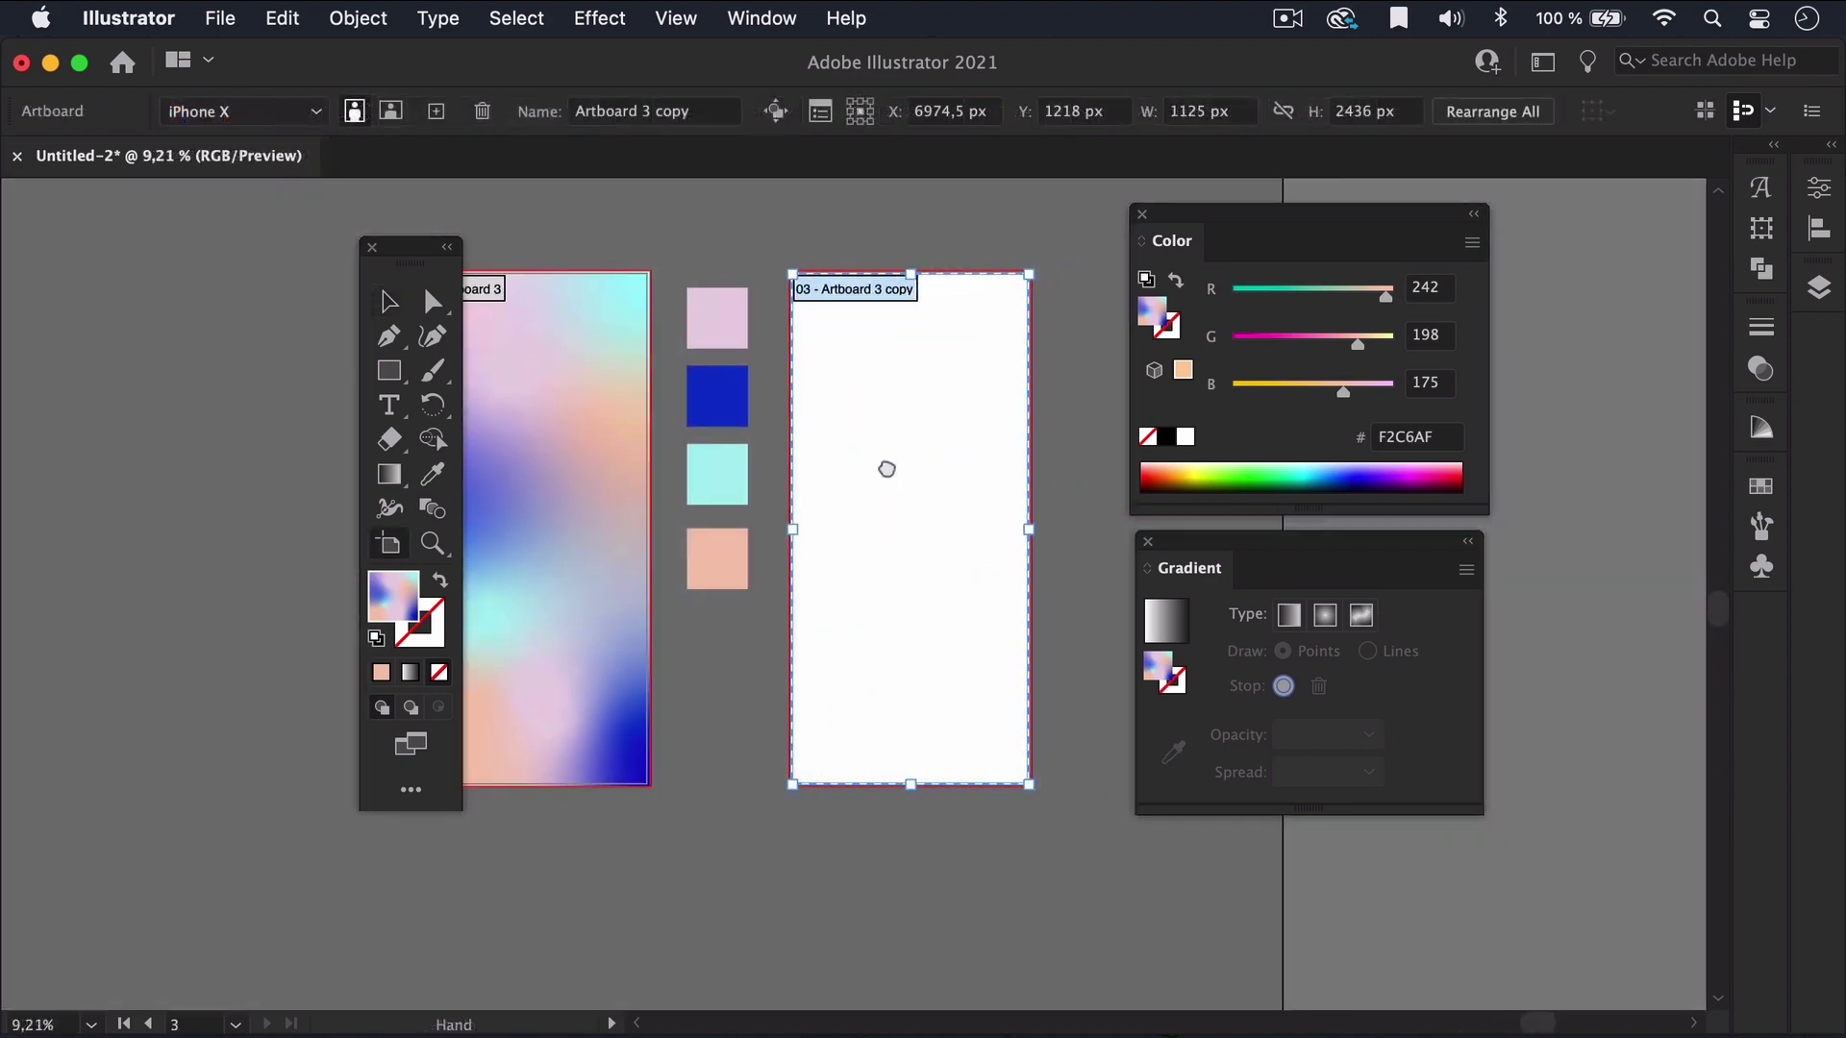
Zoom to the blank artboard and draw a rectangle covering it.
{"action": "key", "text": "z"}
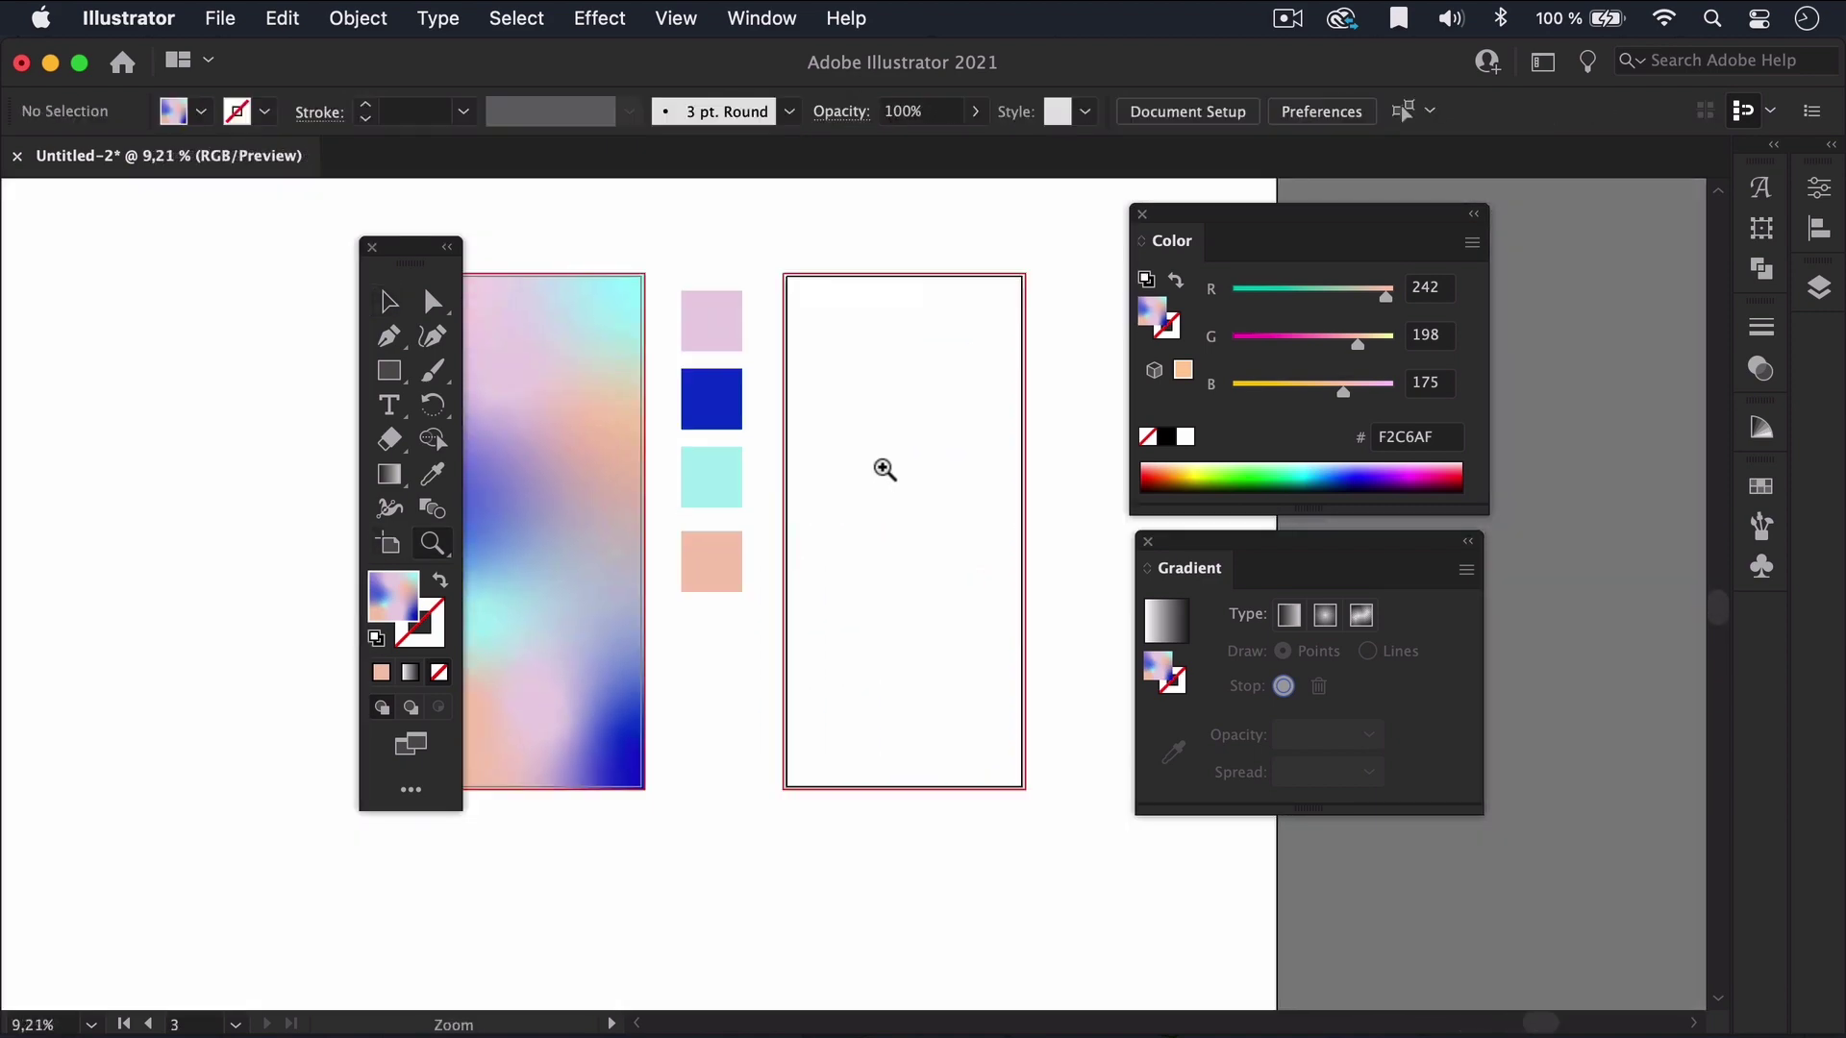
{"action": "left_click", "coordinate": [880, 460]}
{"action": "left_click_drag", "start_coordinate": [1012, 417], "coordinate": [812, 449]}
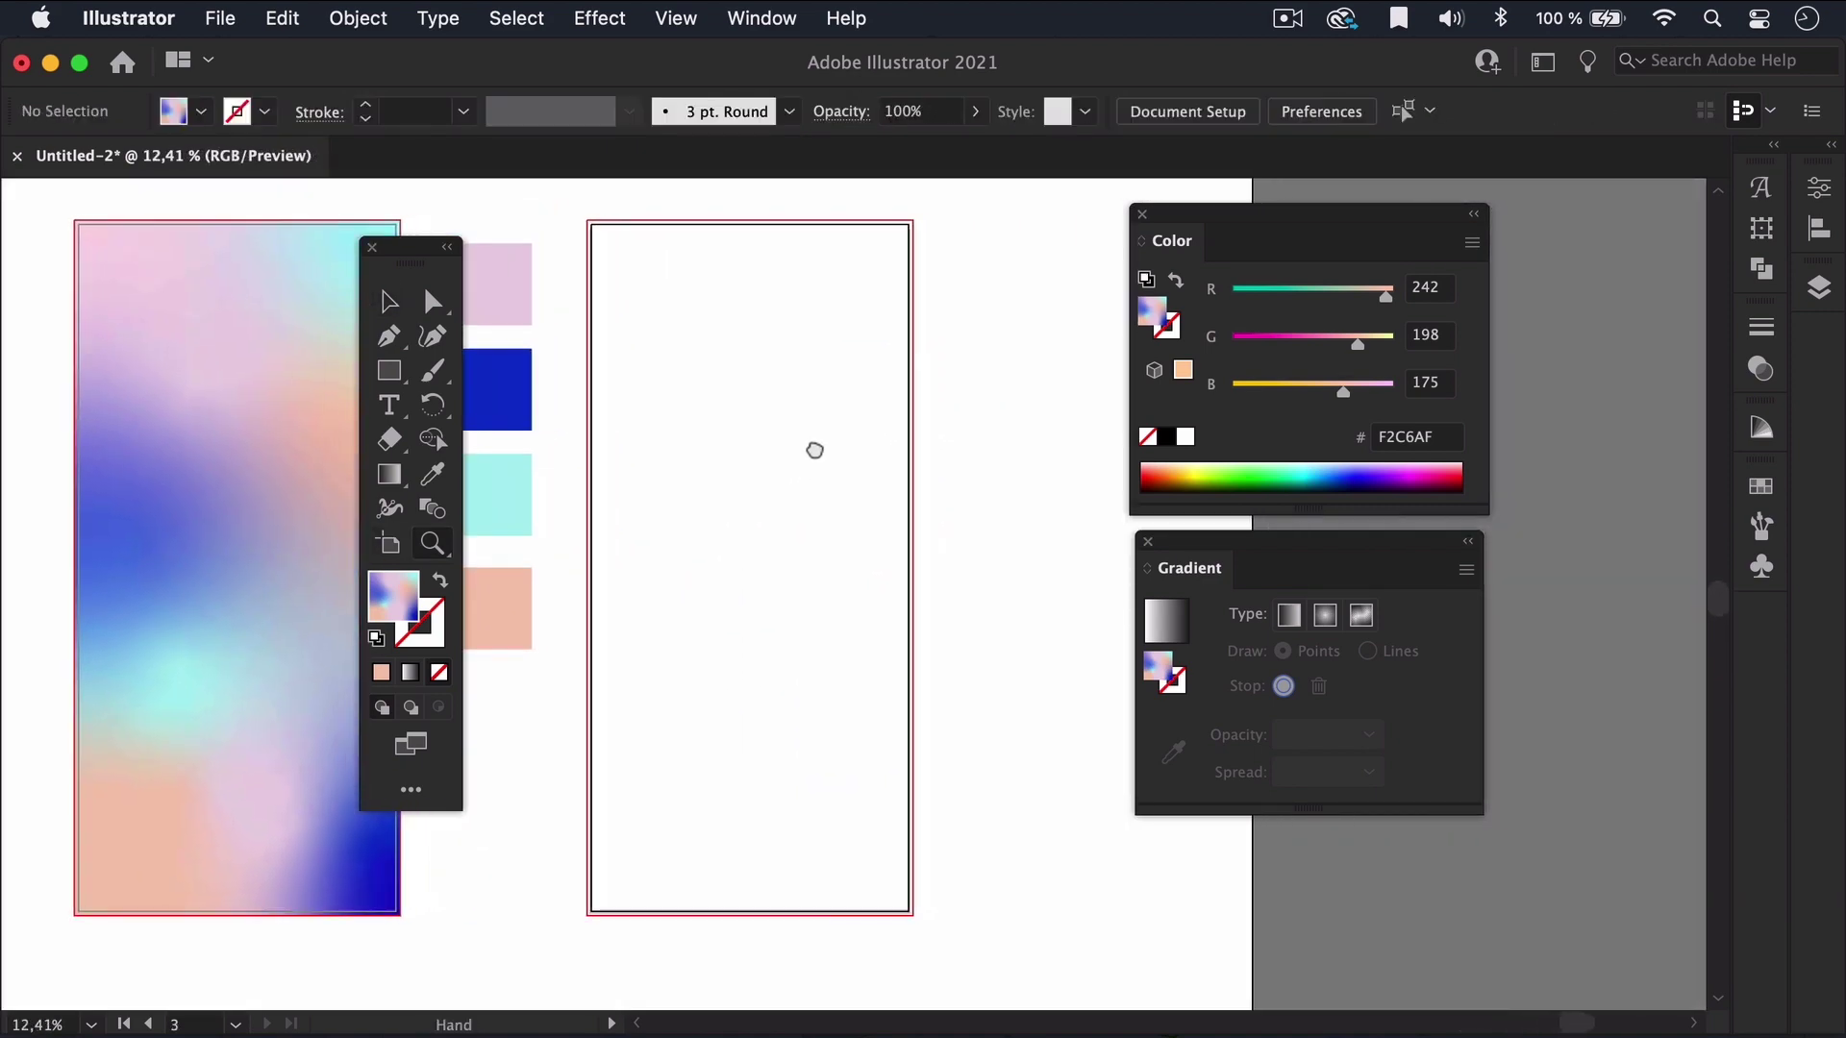
{"action": "key", "text": "m"}
{"action": "left_click_drag", "start_coordinate": [584, 223], "coordinate": [905, 920]}
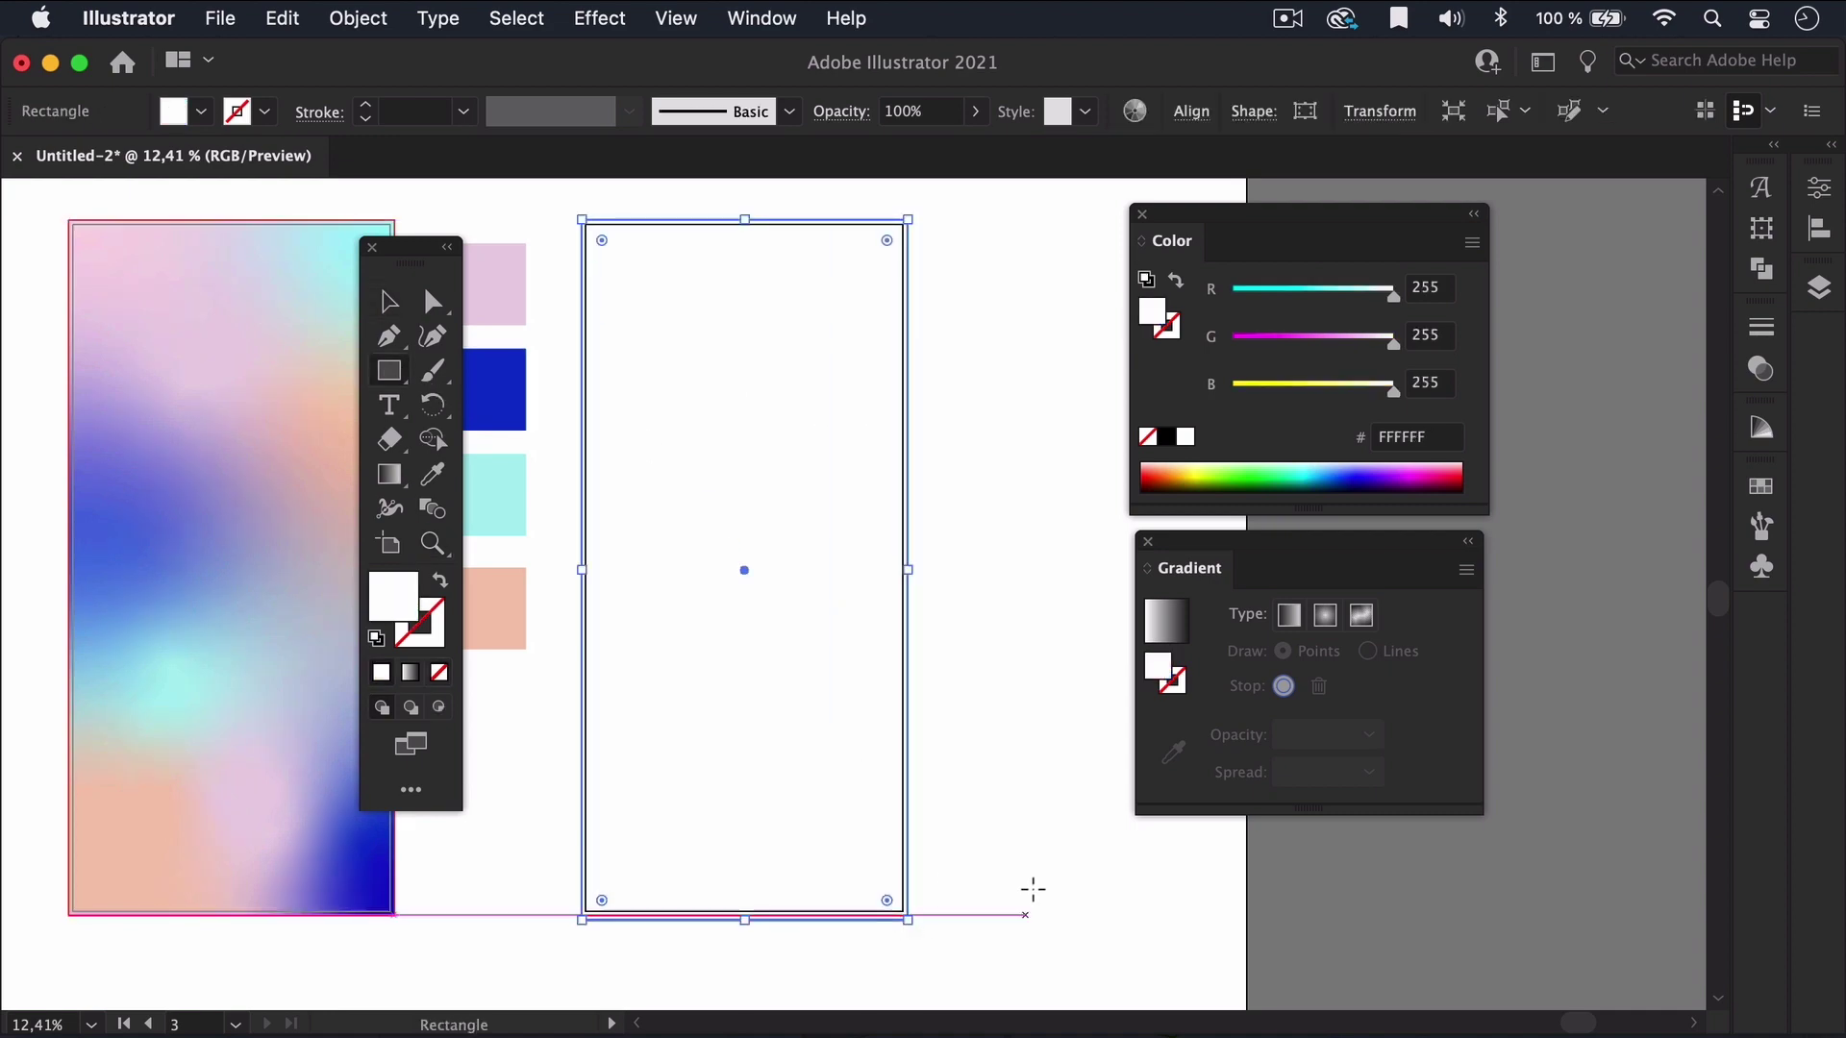
{"action": "left_click_drag", "start_coordinate": [638, 701], "coordinate": [721, 721]}
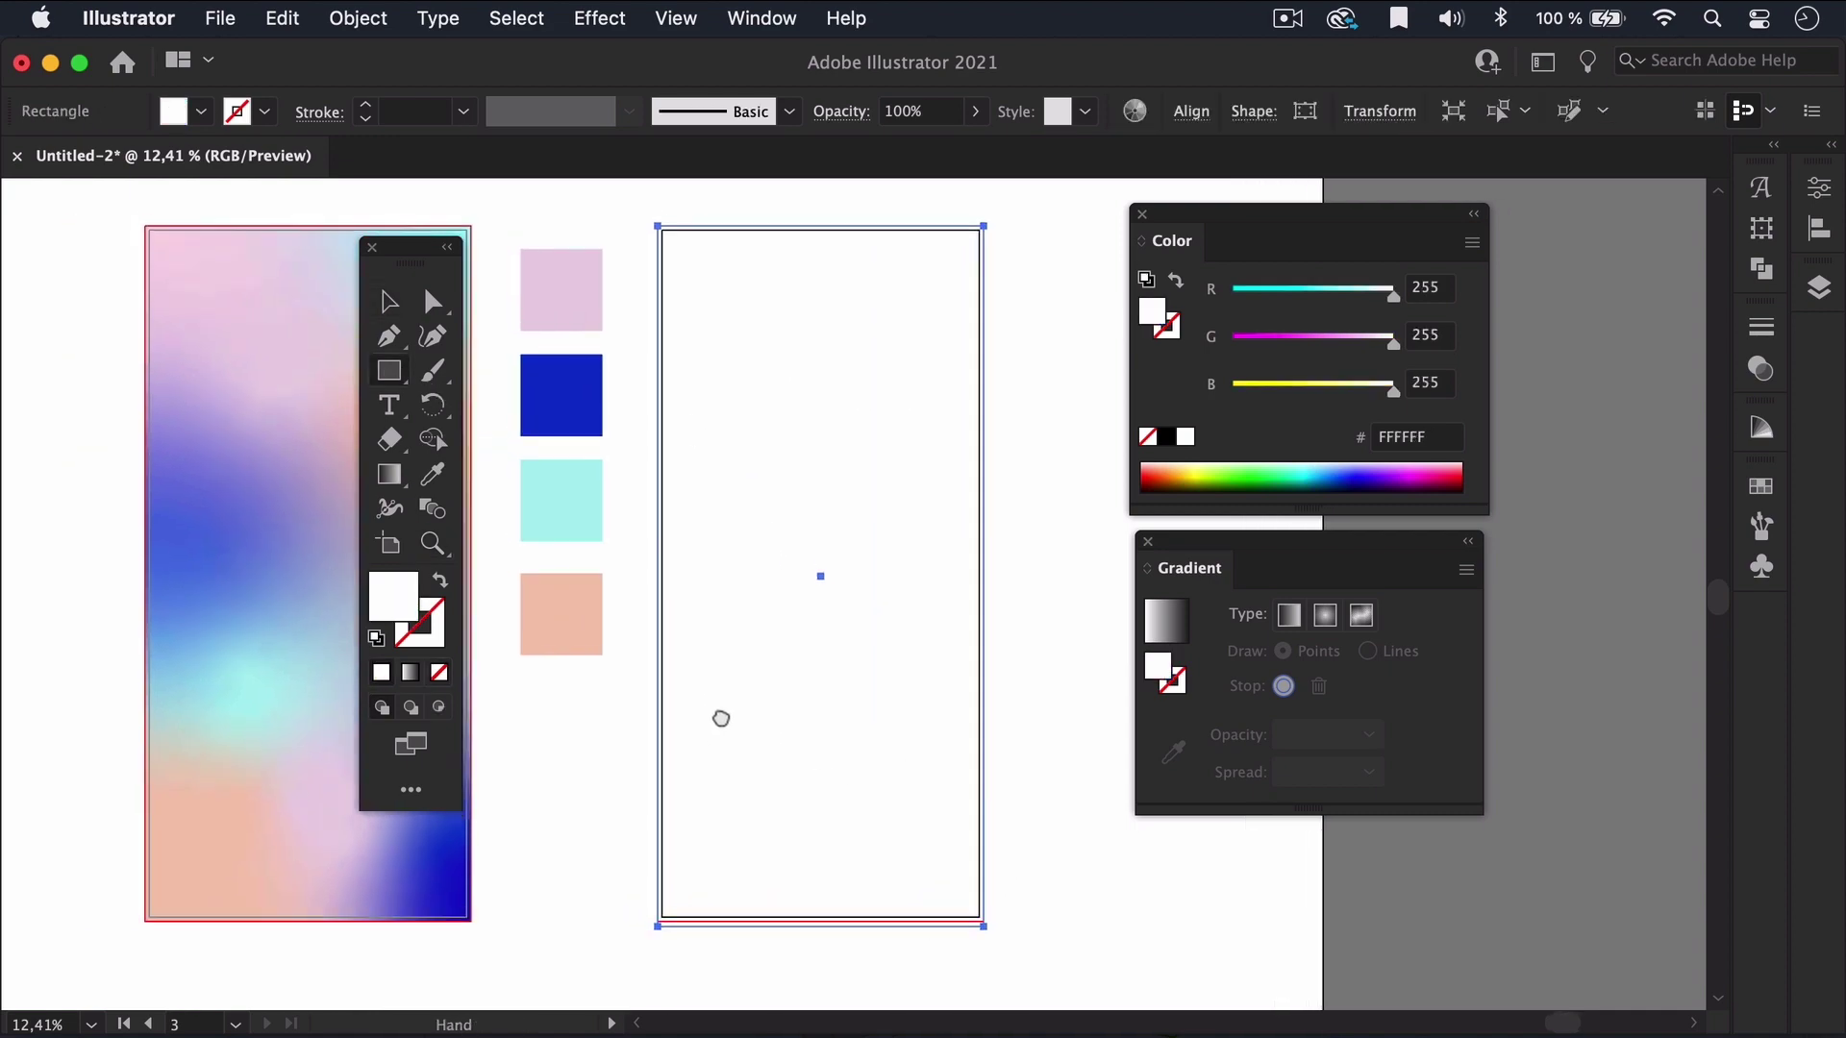
Apply a Freeform gradient in Lines mode and draw a six-stop S-curving line.
{"action": "left_click", "coordinate": [1358, 615]}
{"action": "left_click", "coordinate": [1366, 650]}
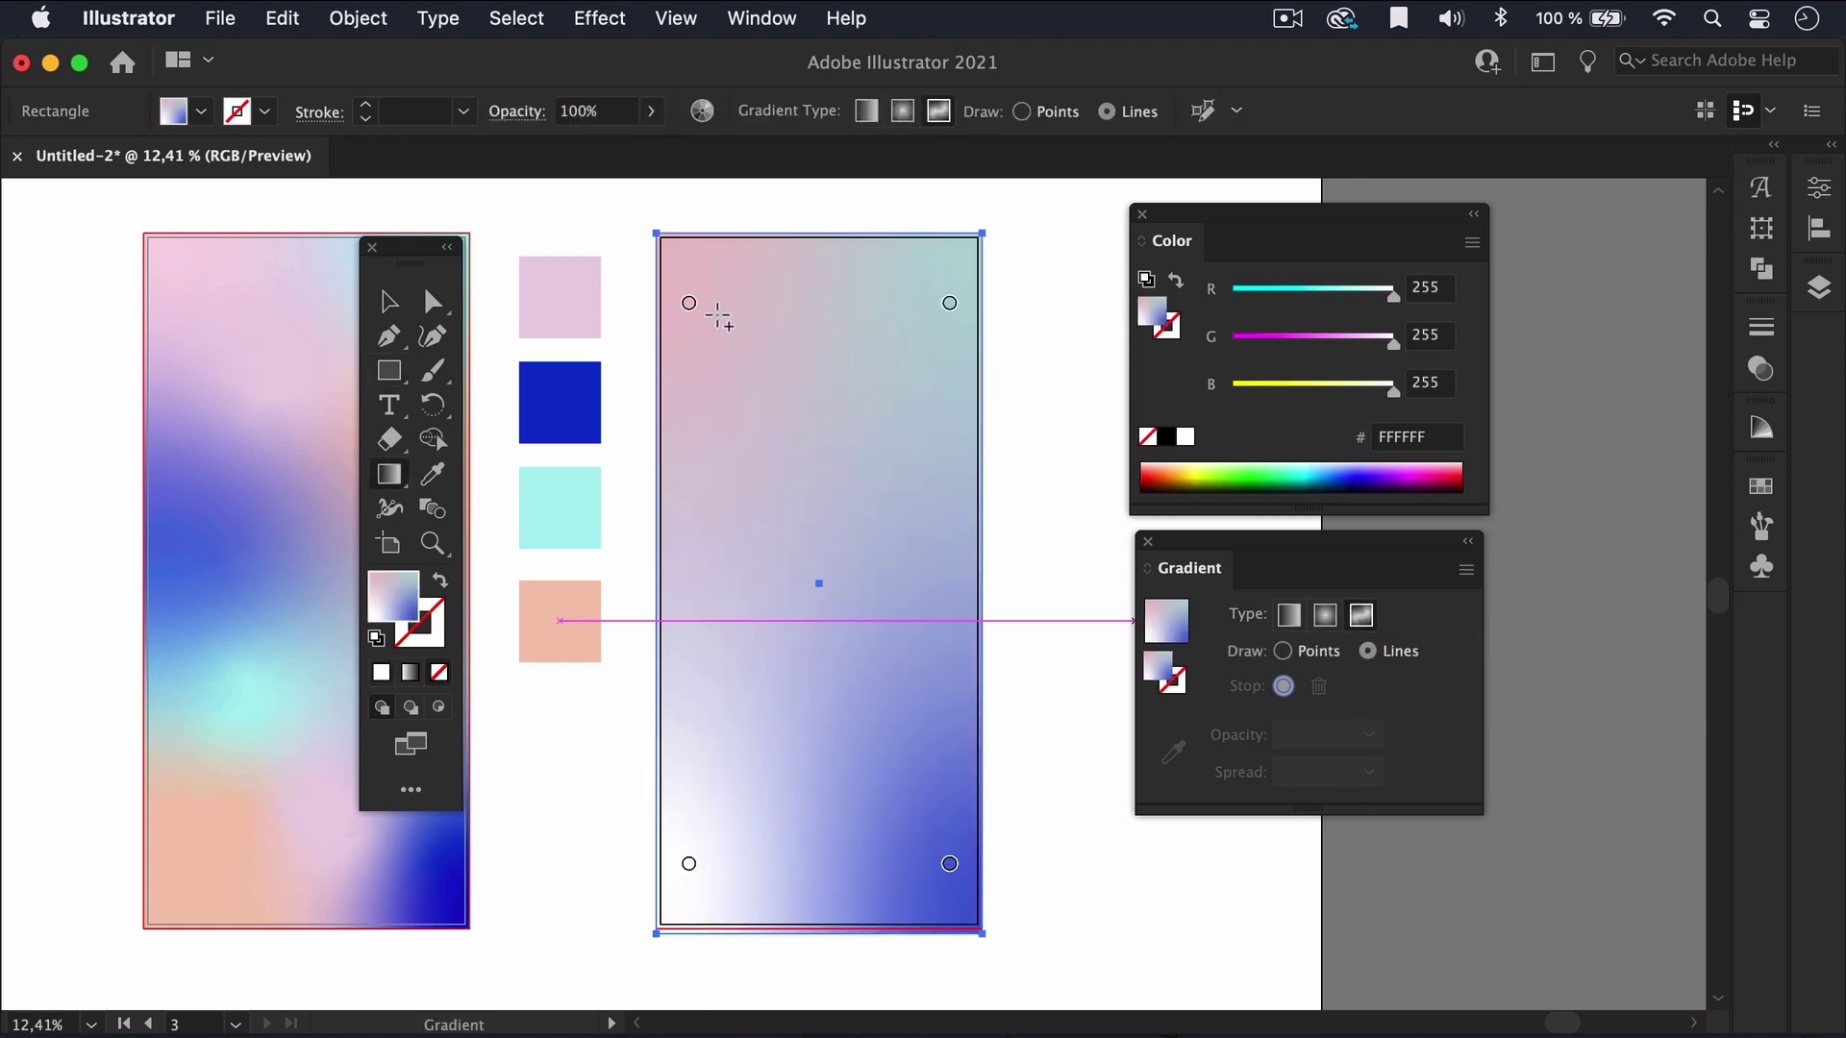
{"action": "left_click", "coordinate": [736, 342]}
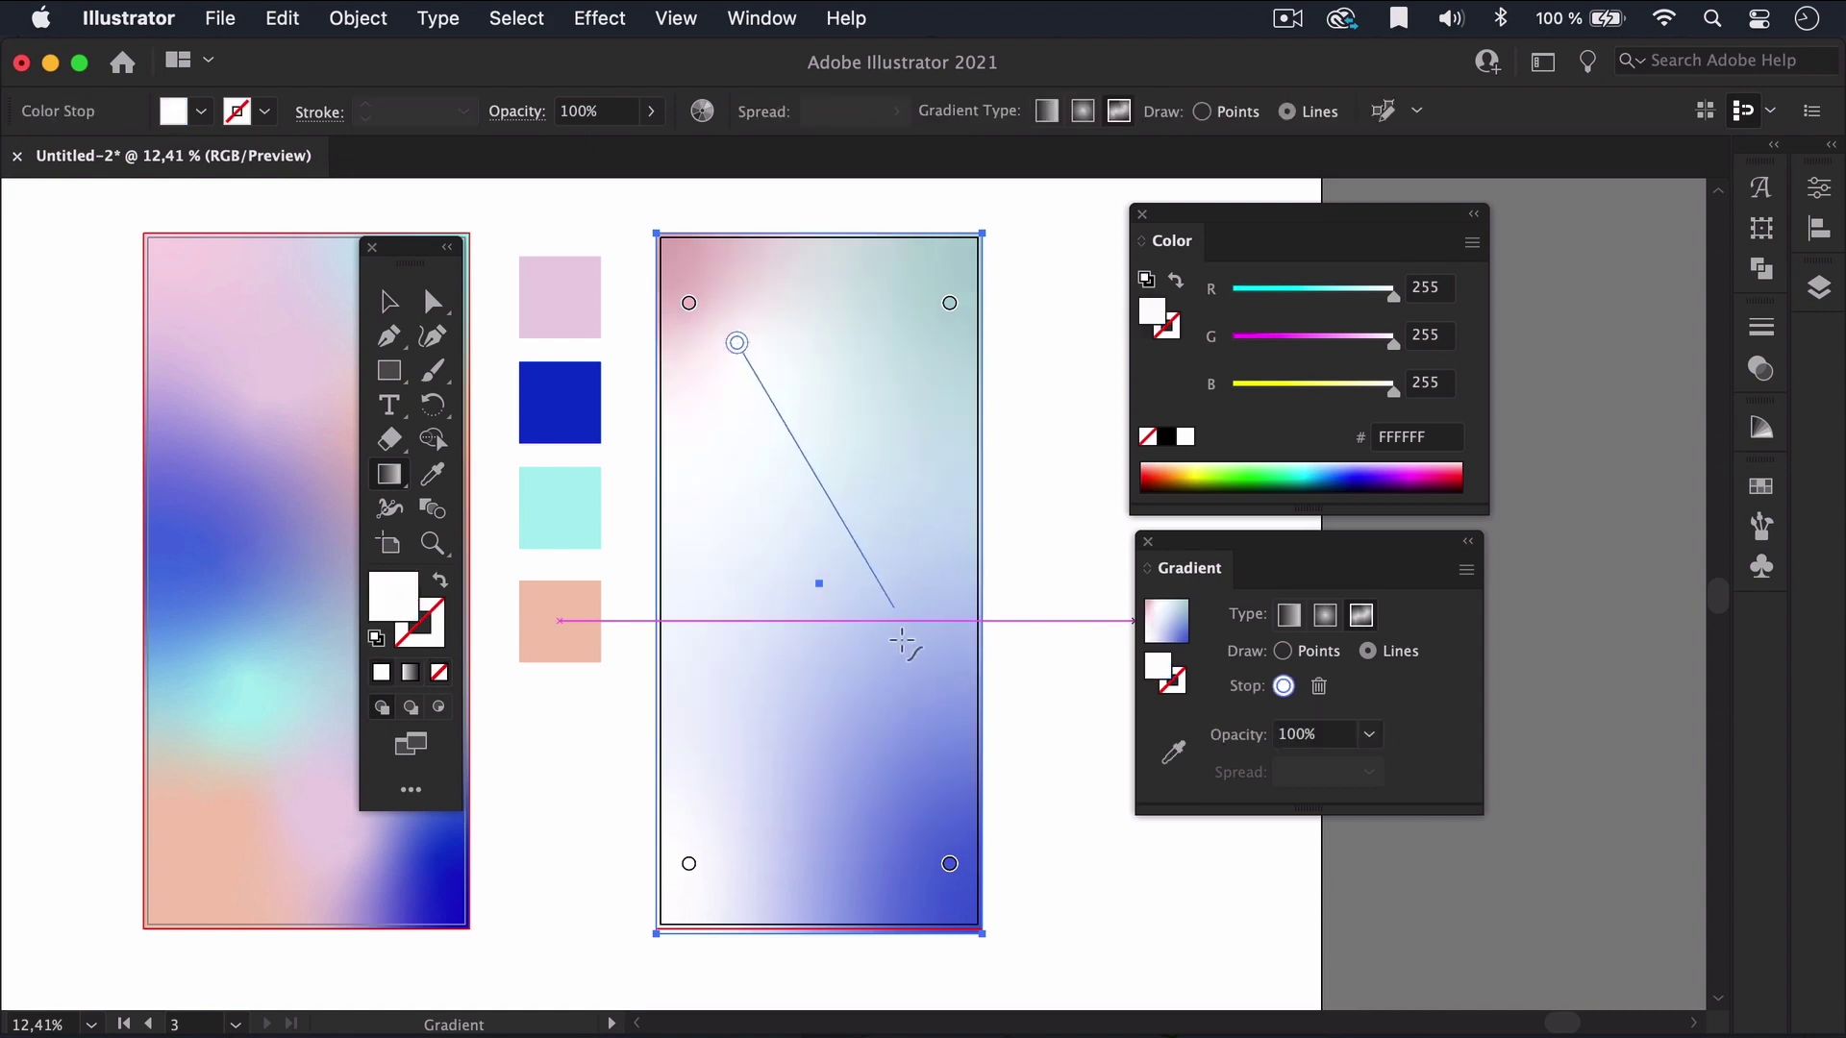
{"action": "left_click", "coordinate": [884, 532]}
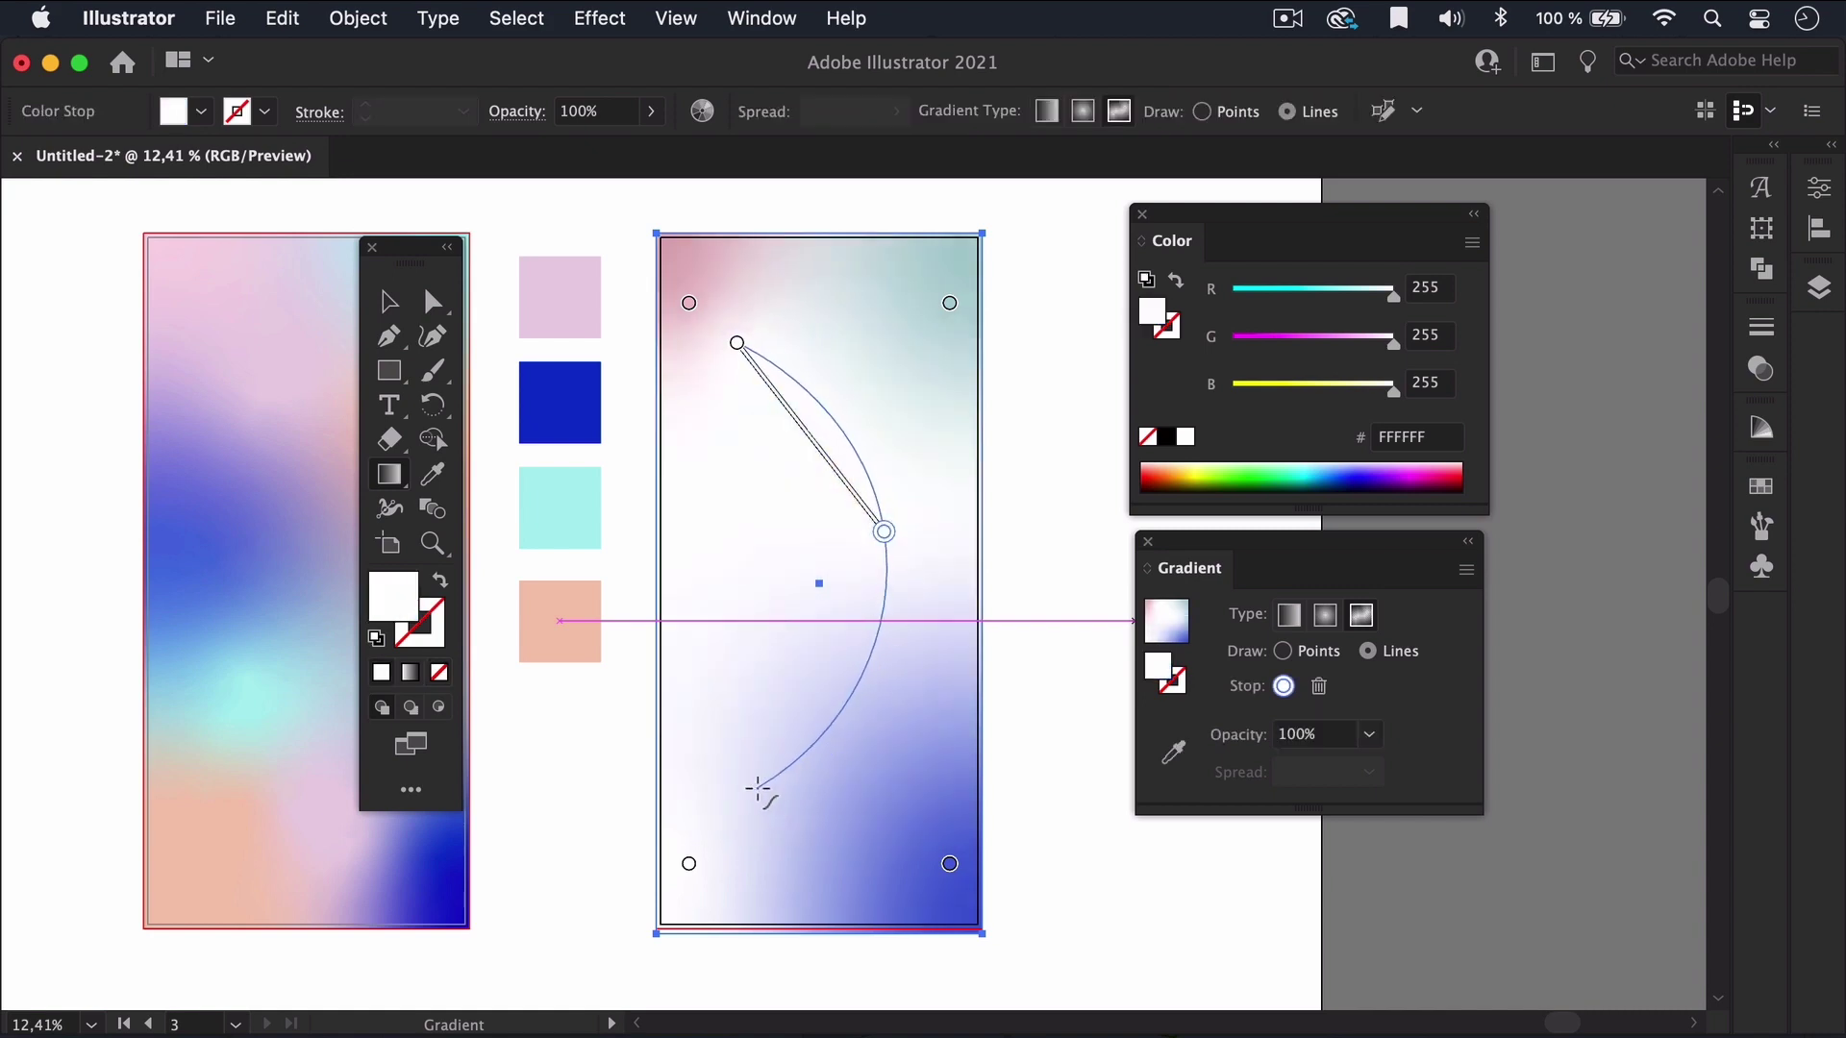
{"action": "left_click", "coordinate": [698, 724]}
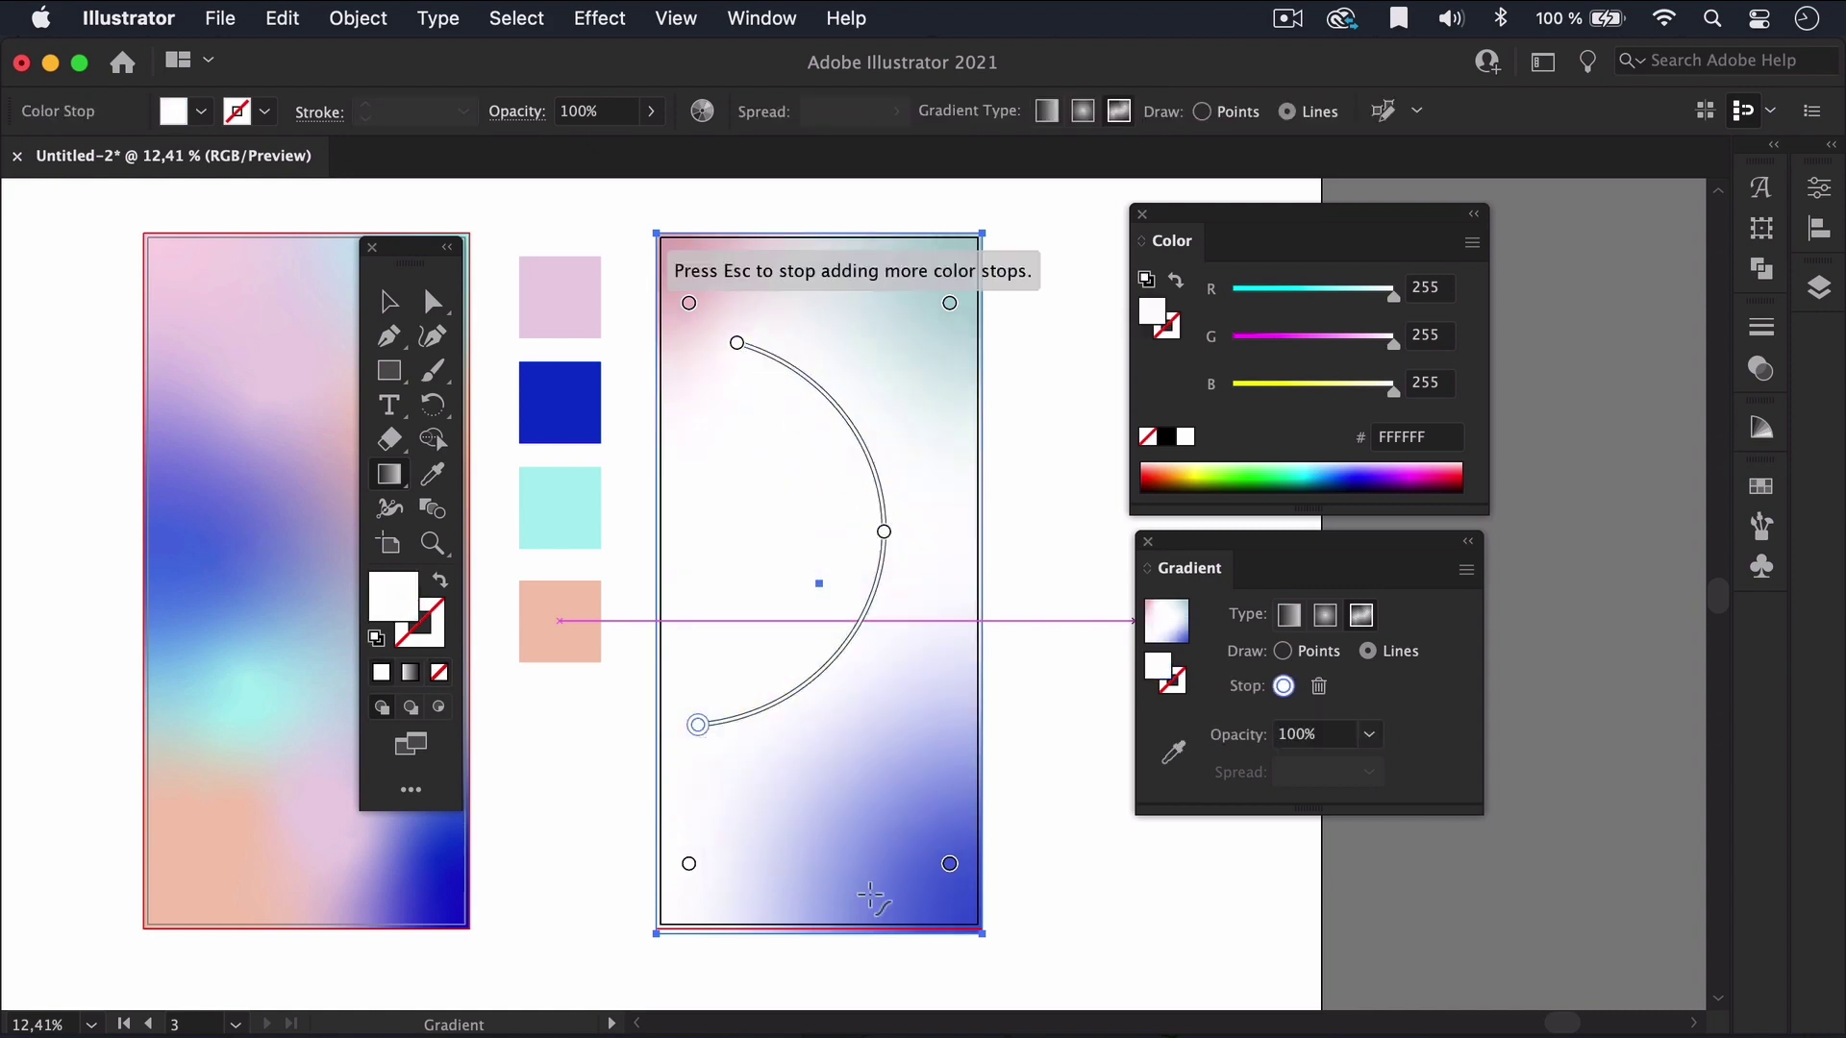
{"action": "left_click", "coordinate": [889, 850]}
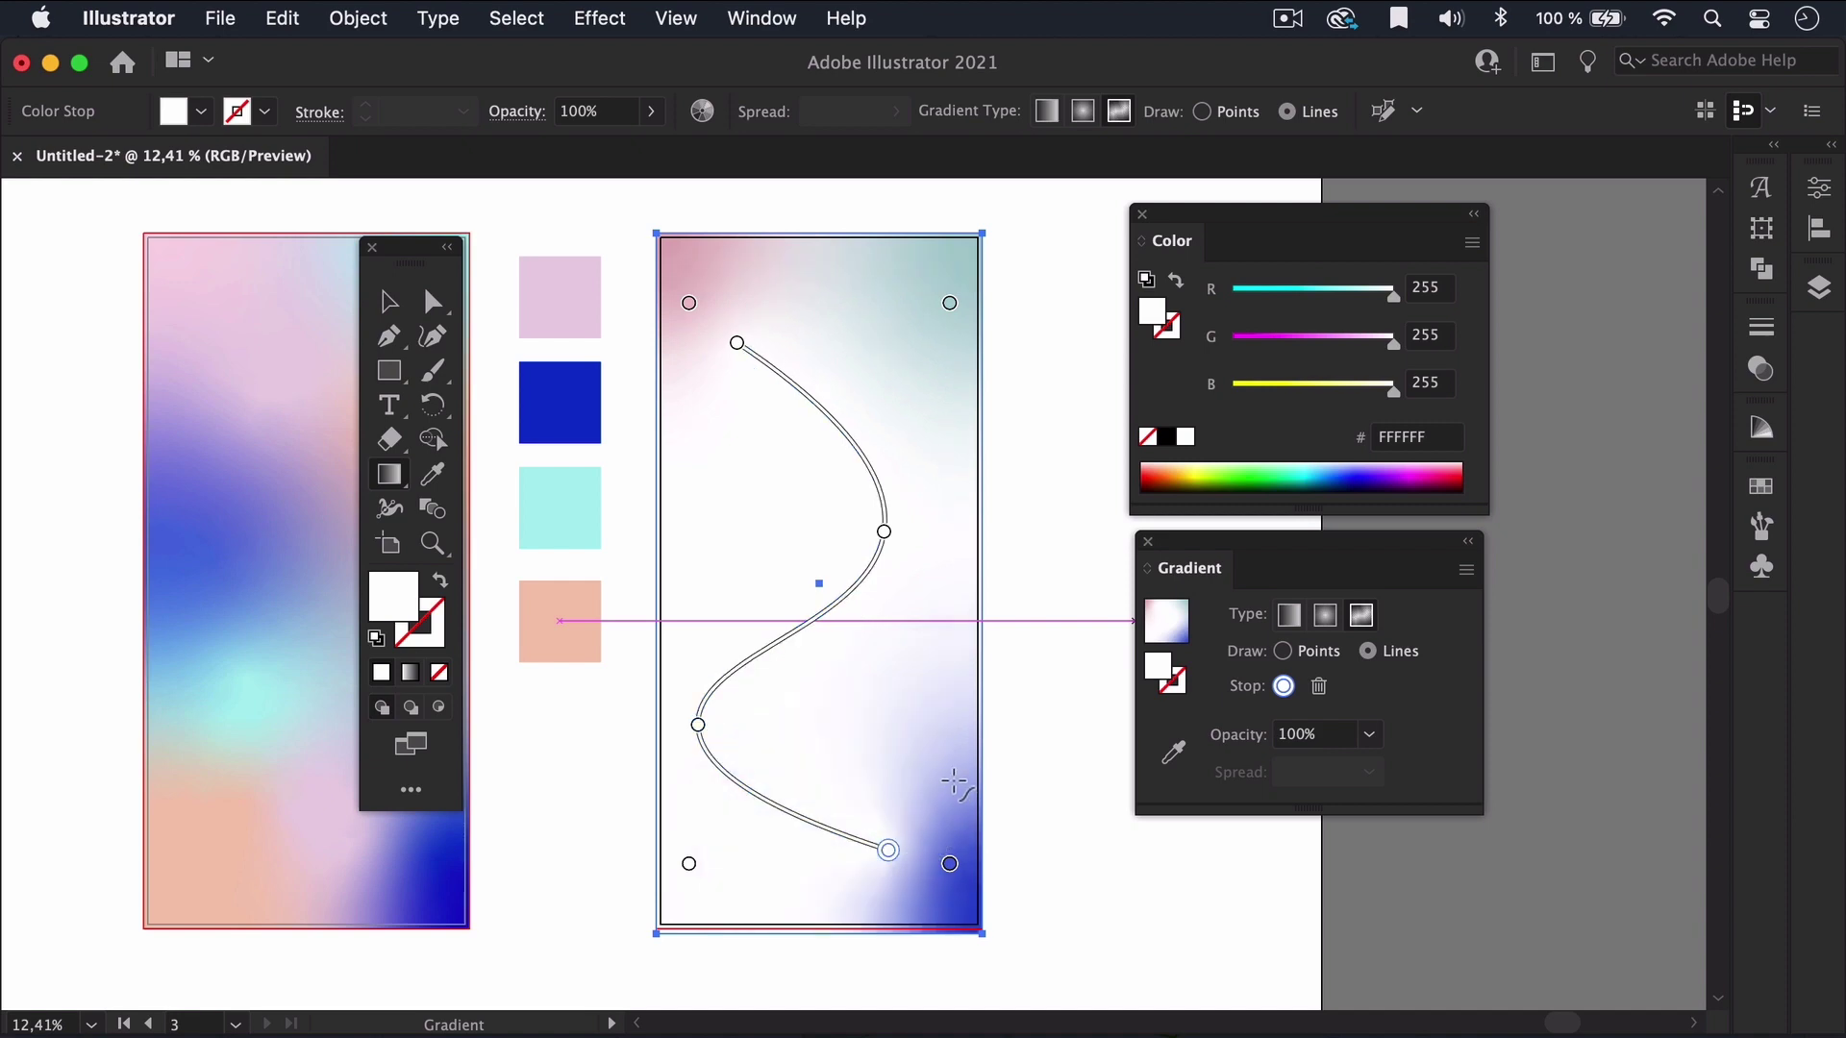
{"action": "left_click", "coordinate": [913, 621]}
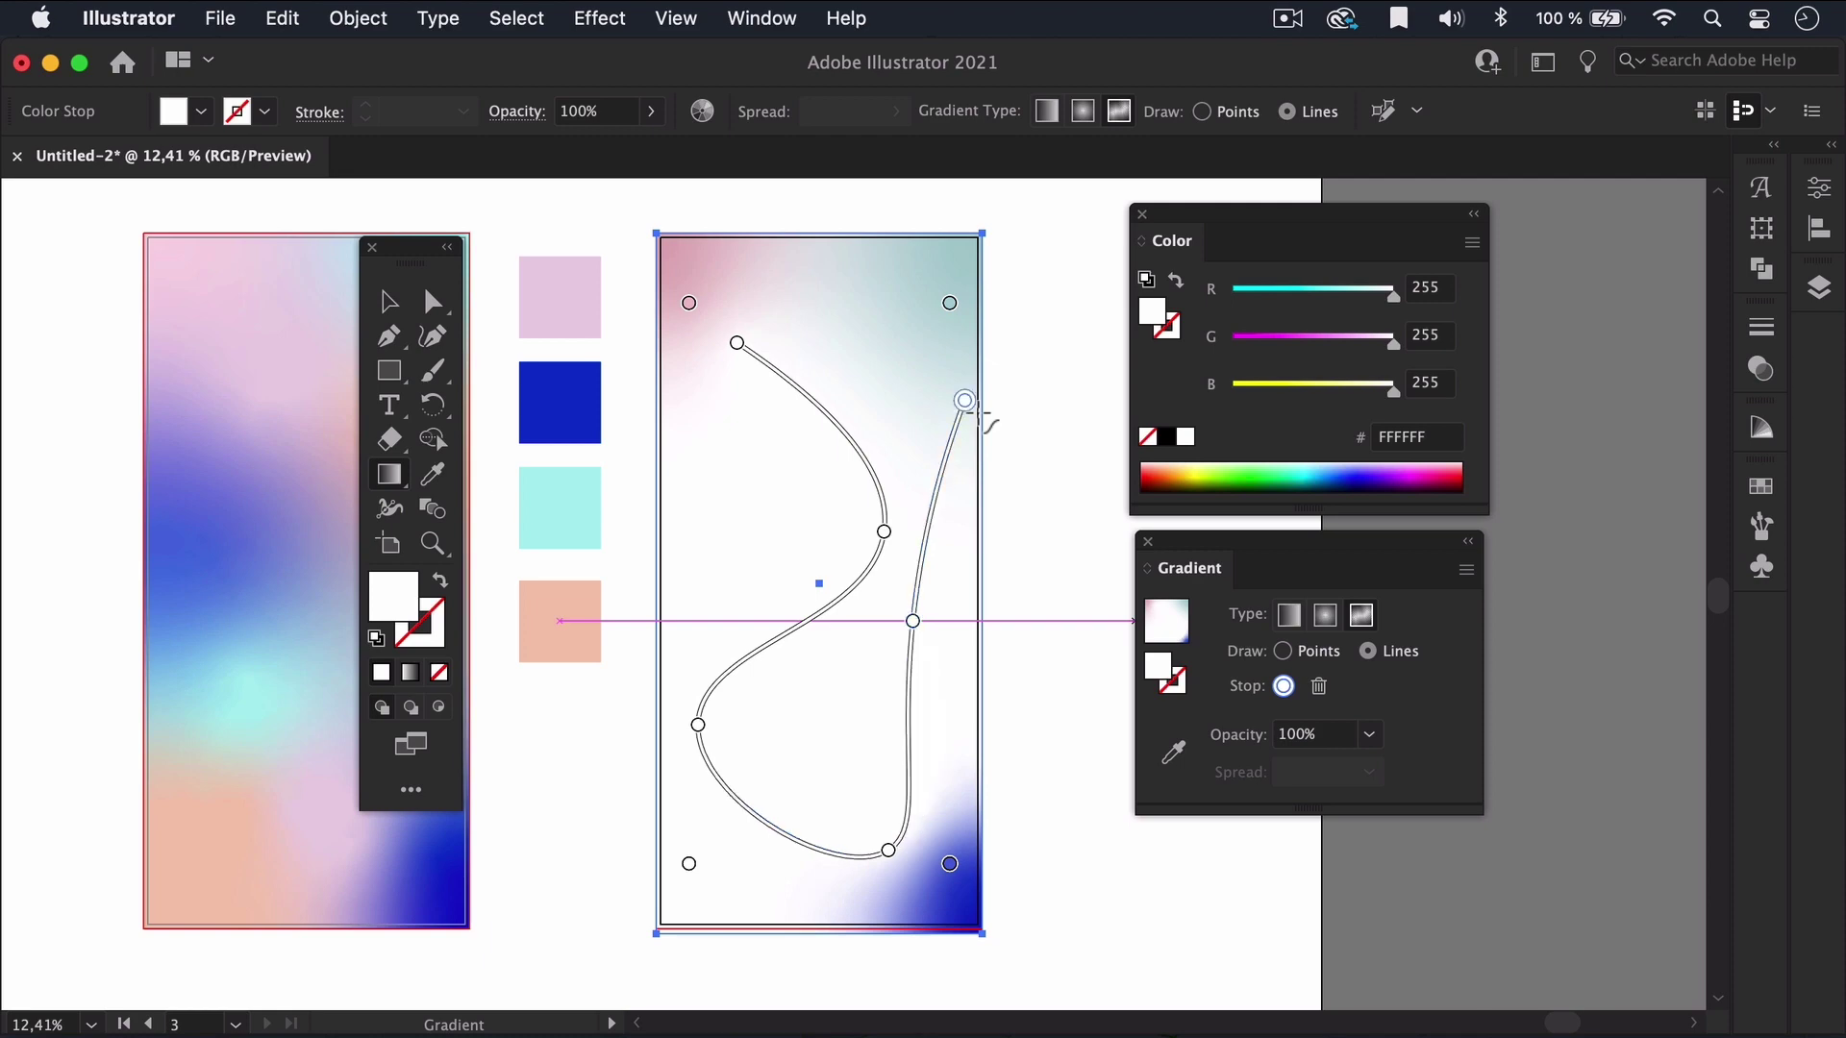
{"action": "left_click", "coordinate": [964, 400]}
{"action": "left_click_drag", "start_coordinate": [883, 532], "coordinate": [822, 533]}
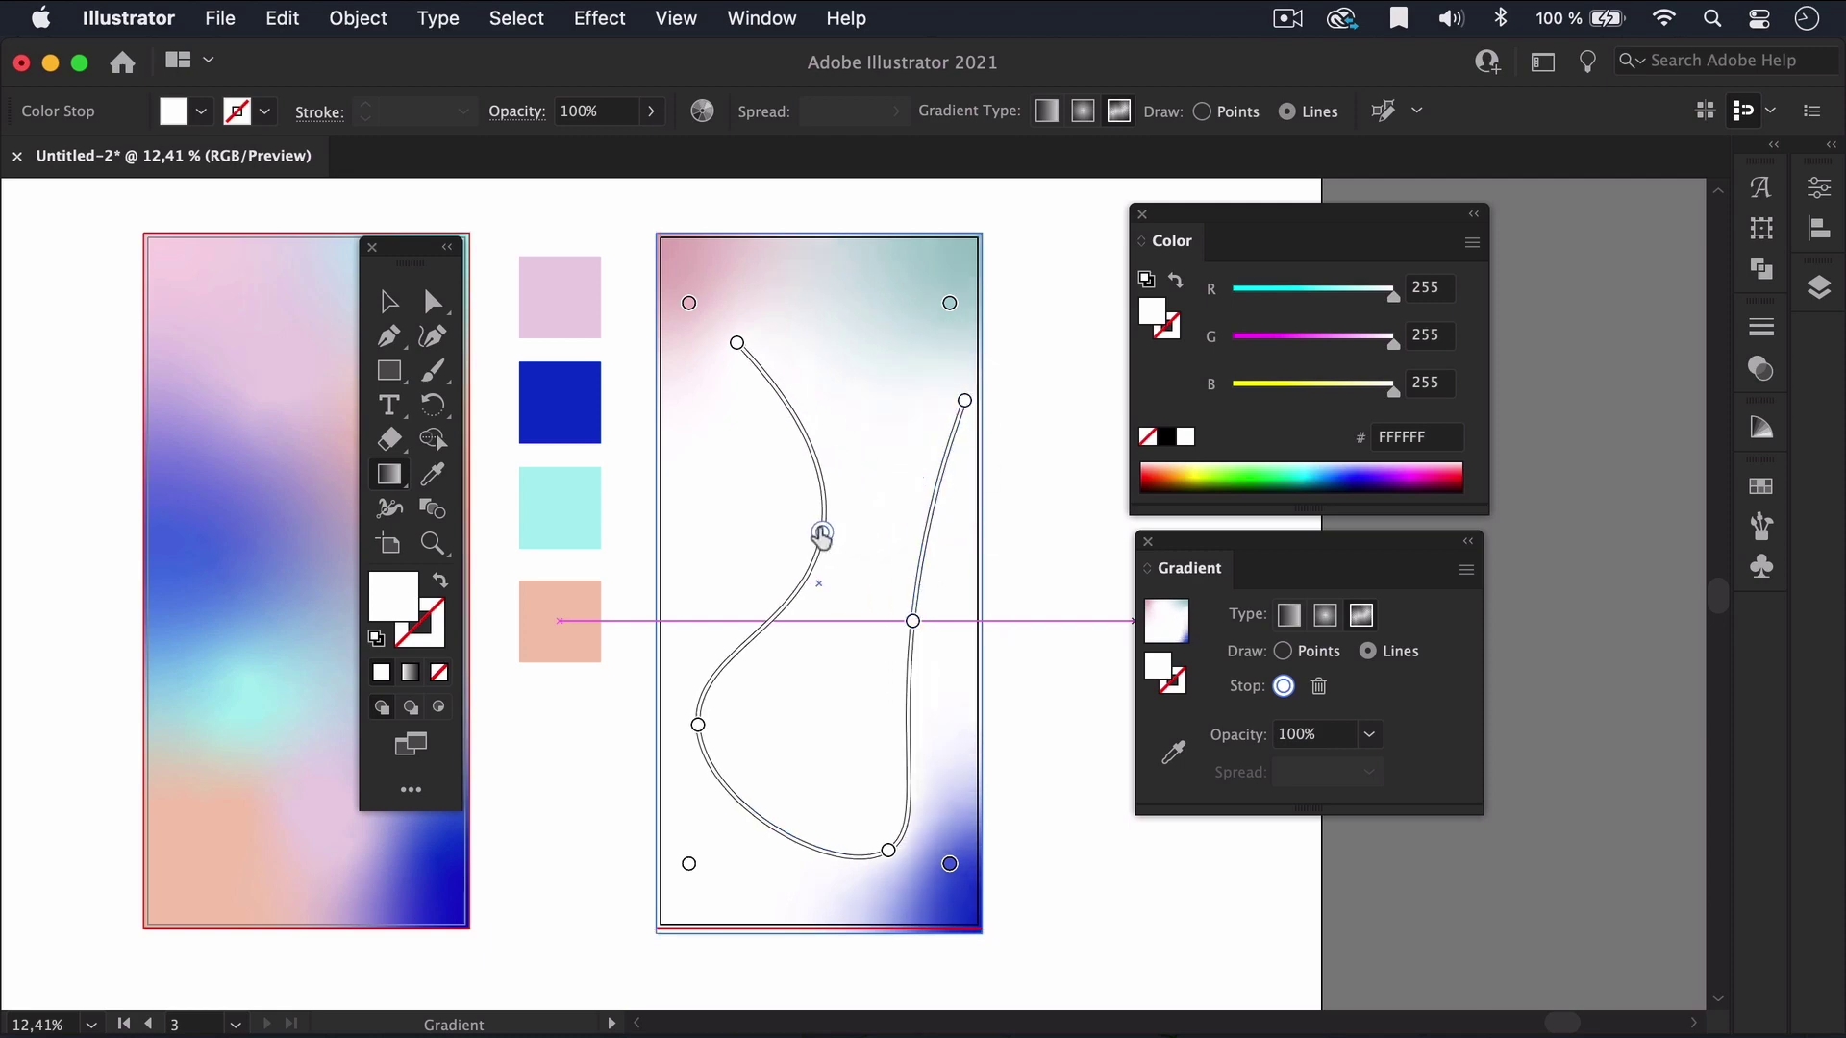
Sample blue, peach, cyan, pink and peach swatches onto the line's stops.
{"action": "left_click", "coordinate": [1171, 754]}
{"action": "left_click", "coordinate": [559, 403]}
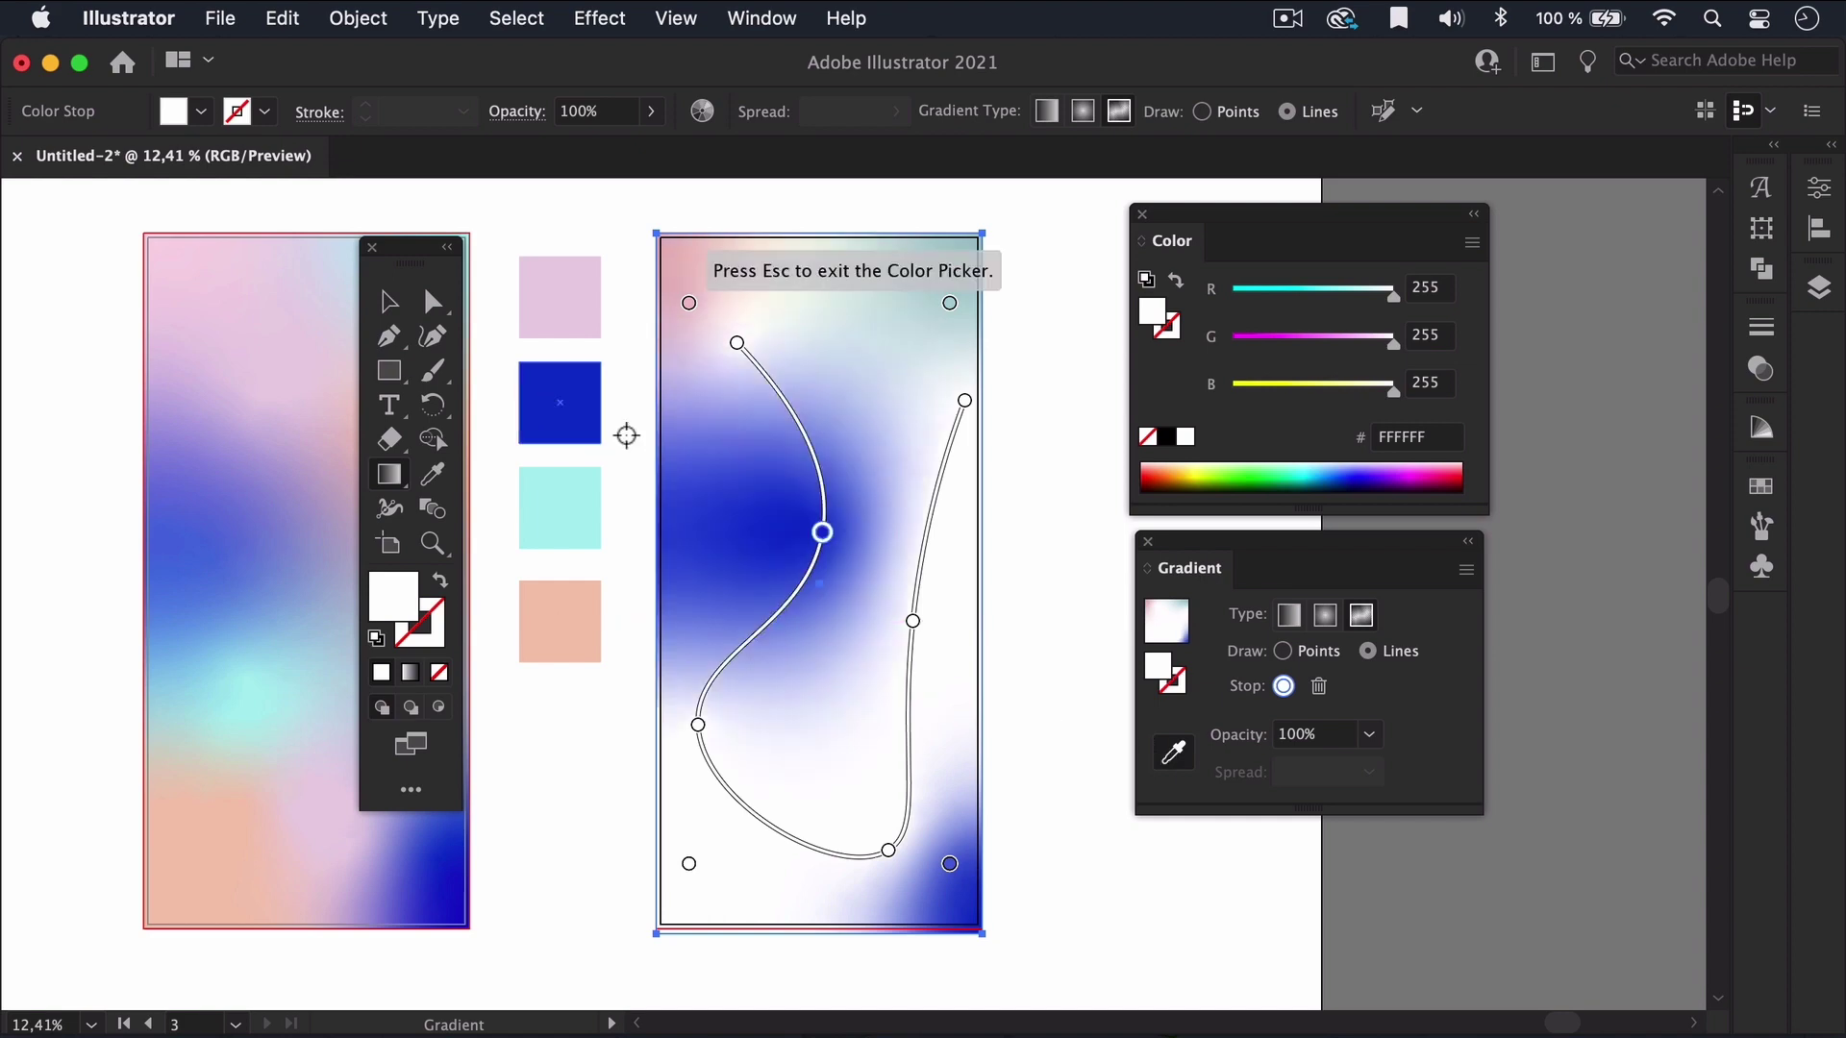
{"action": "left_click", "coordinate": [698, 726]}
{"action": "left_click", "coordinate": [563, 611]}
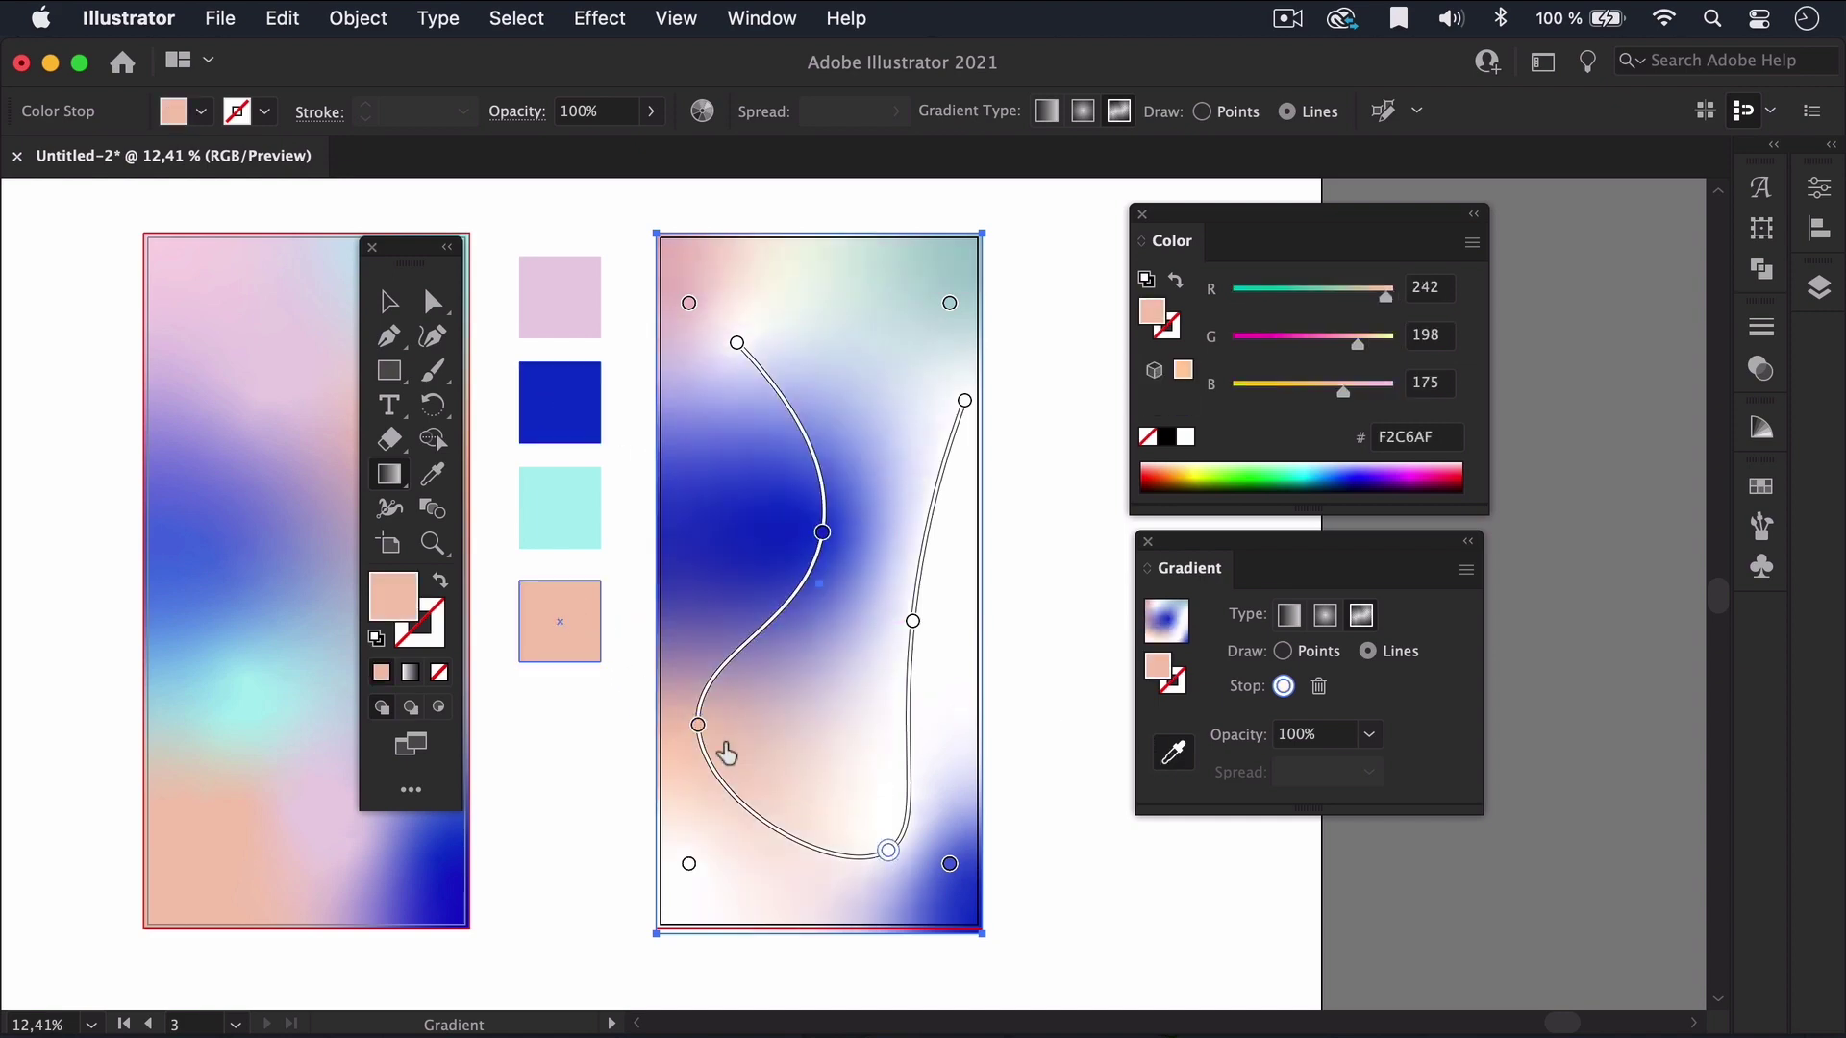
{"action": "left_click", "coordinate": [561, 502]}
{"action": "left_click", "coordinate": [914, 621]}
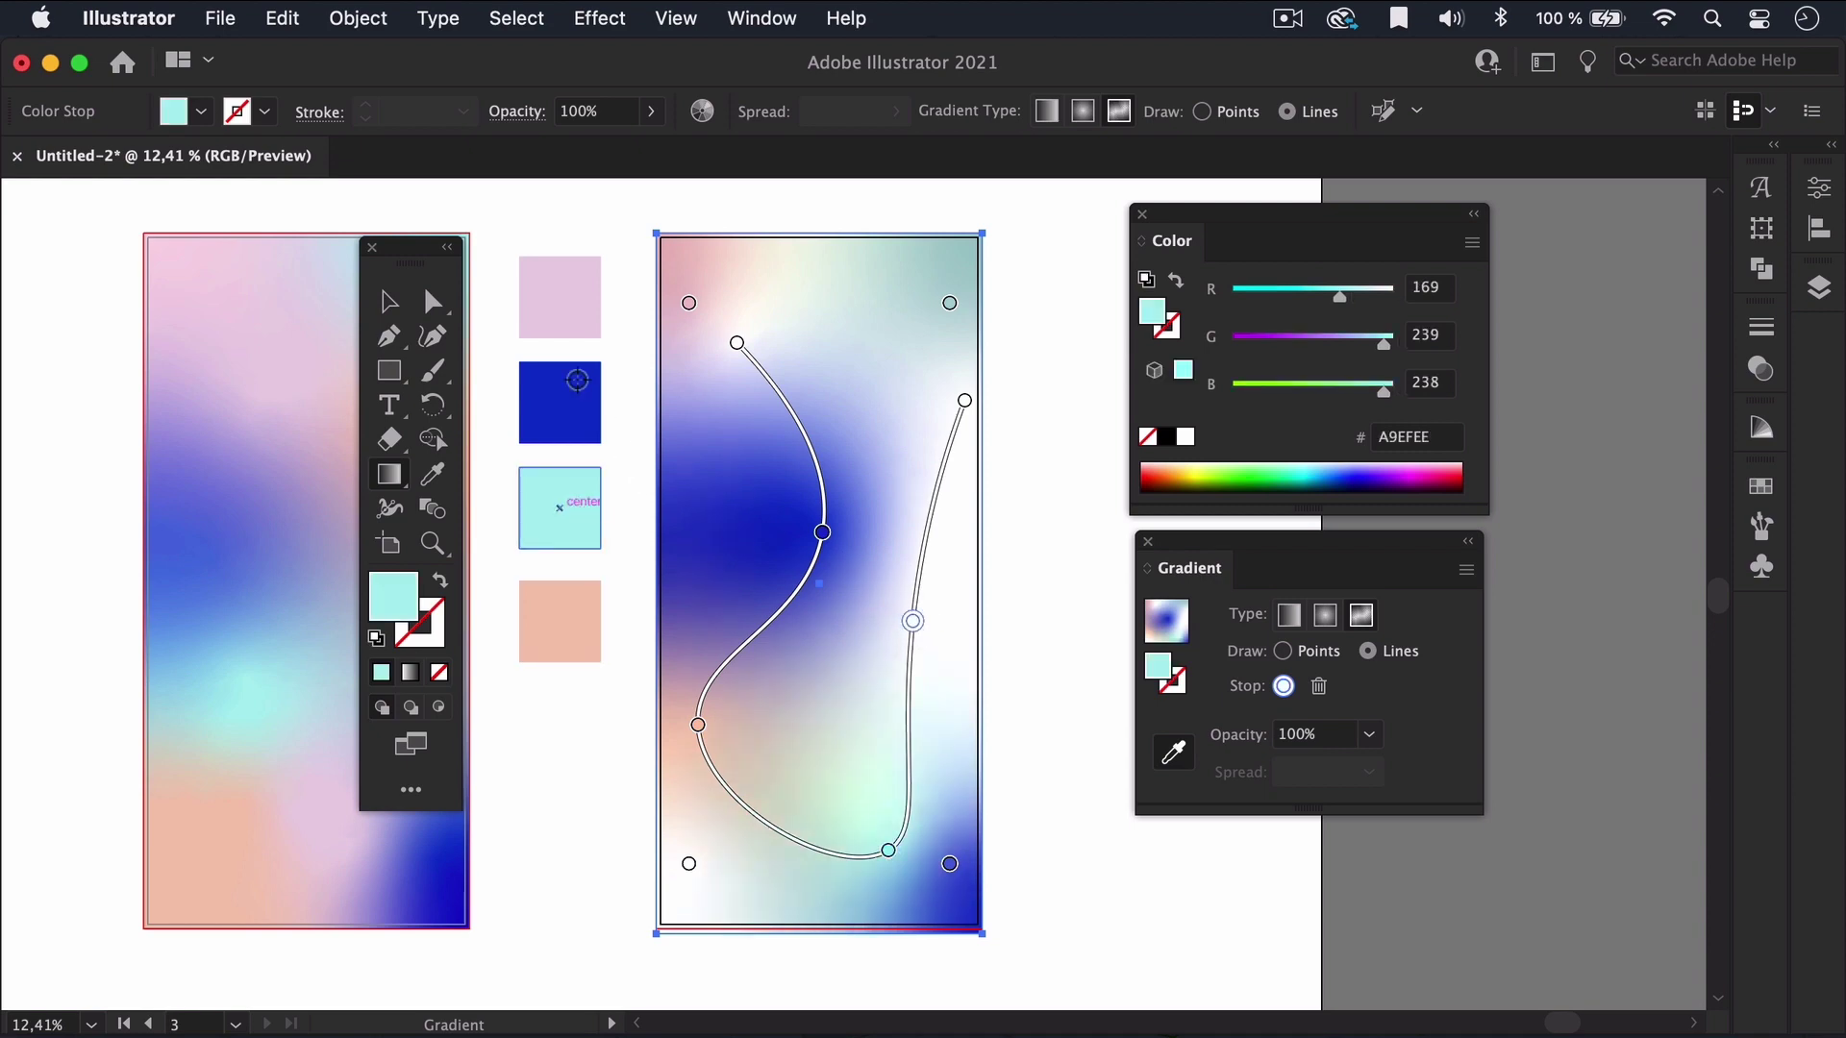
{"action": "left_click", "coordinate": [560, 297]}
{"action": "left_click", "coordinate": [965, 400]}
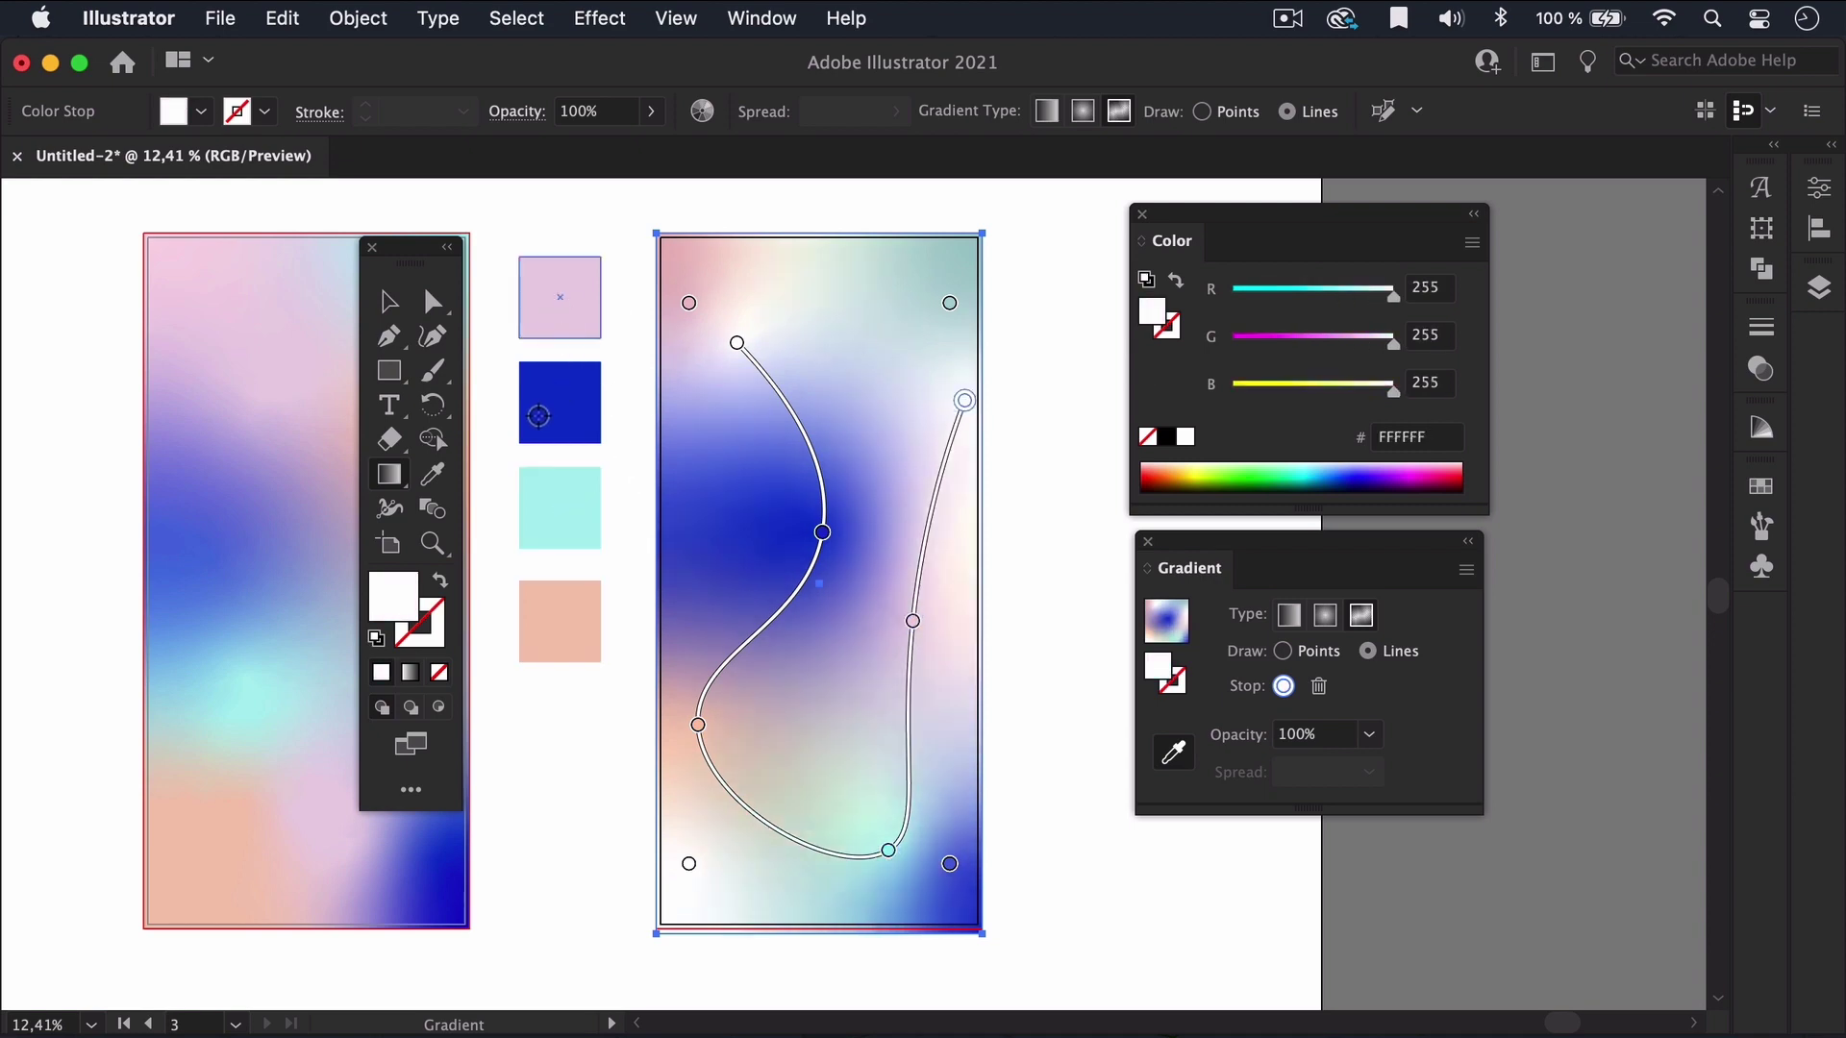
{"action": "left_click", "coordinate": [555, 628]}
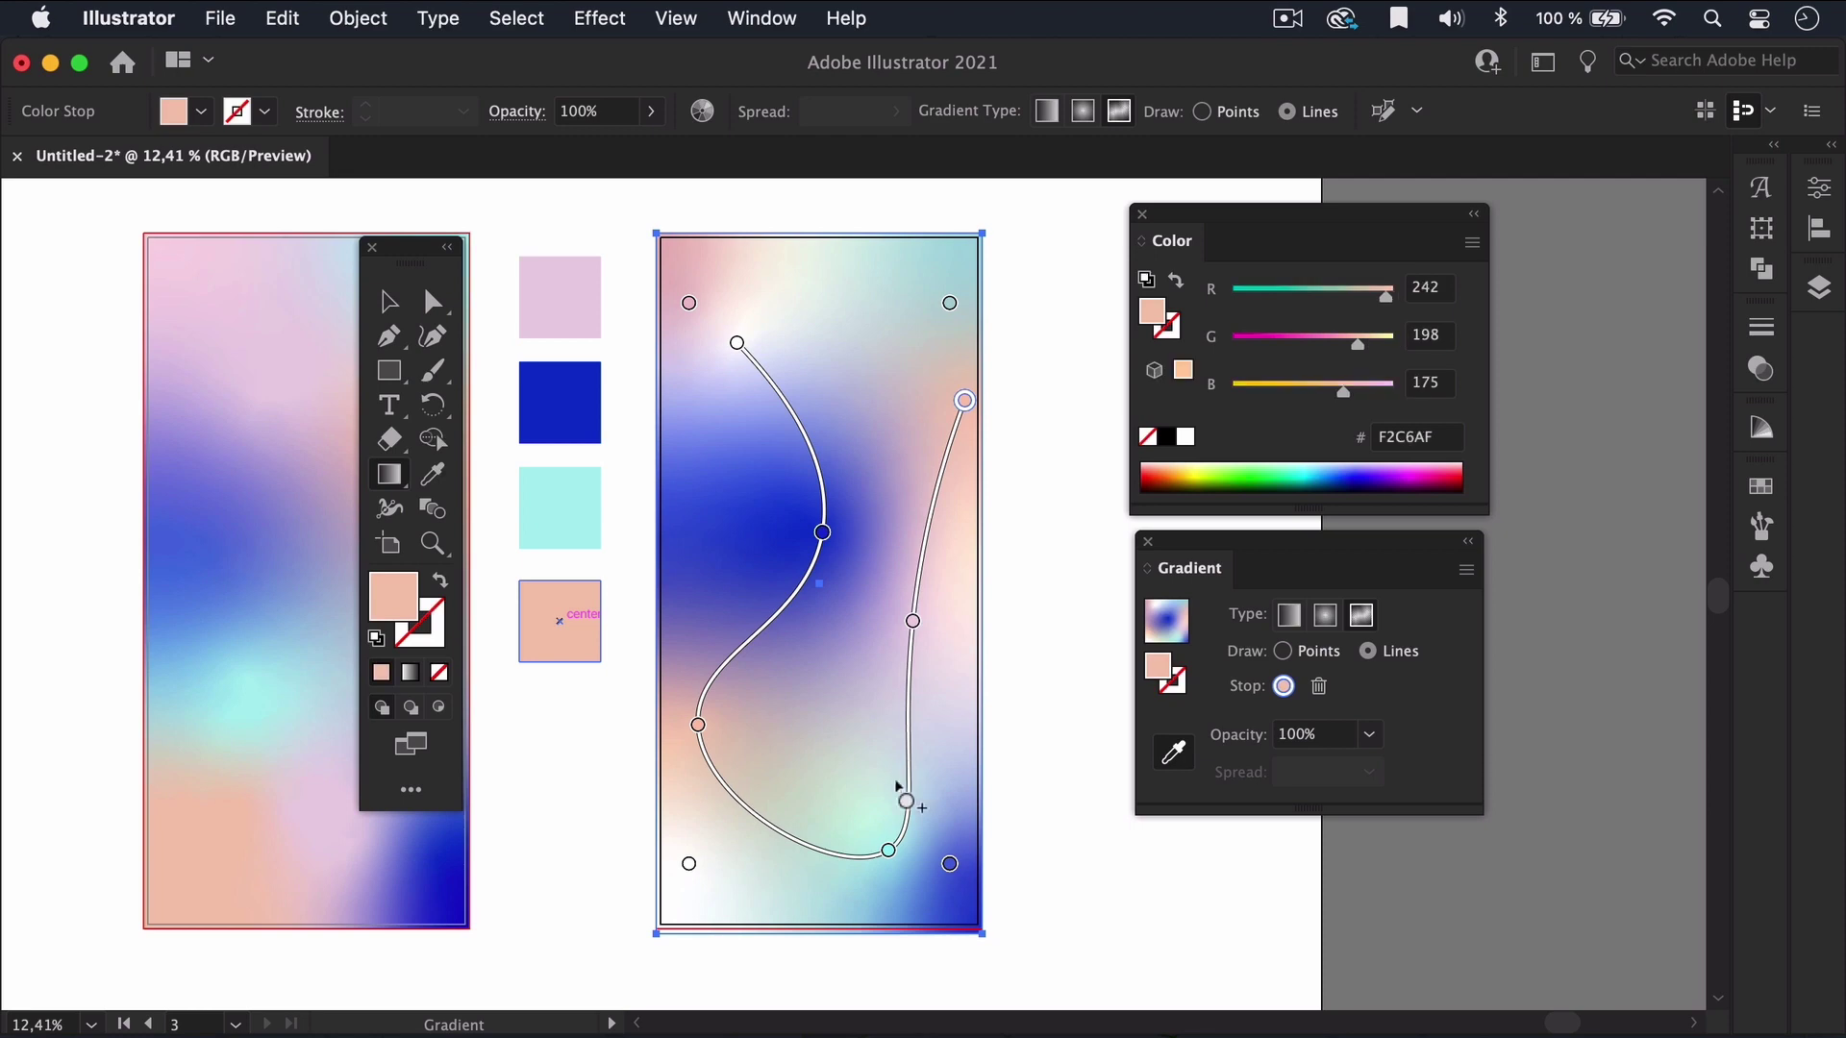
Reposition the top-left stop and move the lower-left line point down.
{"action": "left_click_drag", "start_coordinate": [689, 303], "coordinate": [734, 300]}
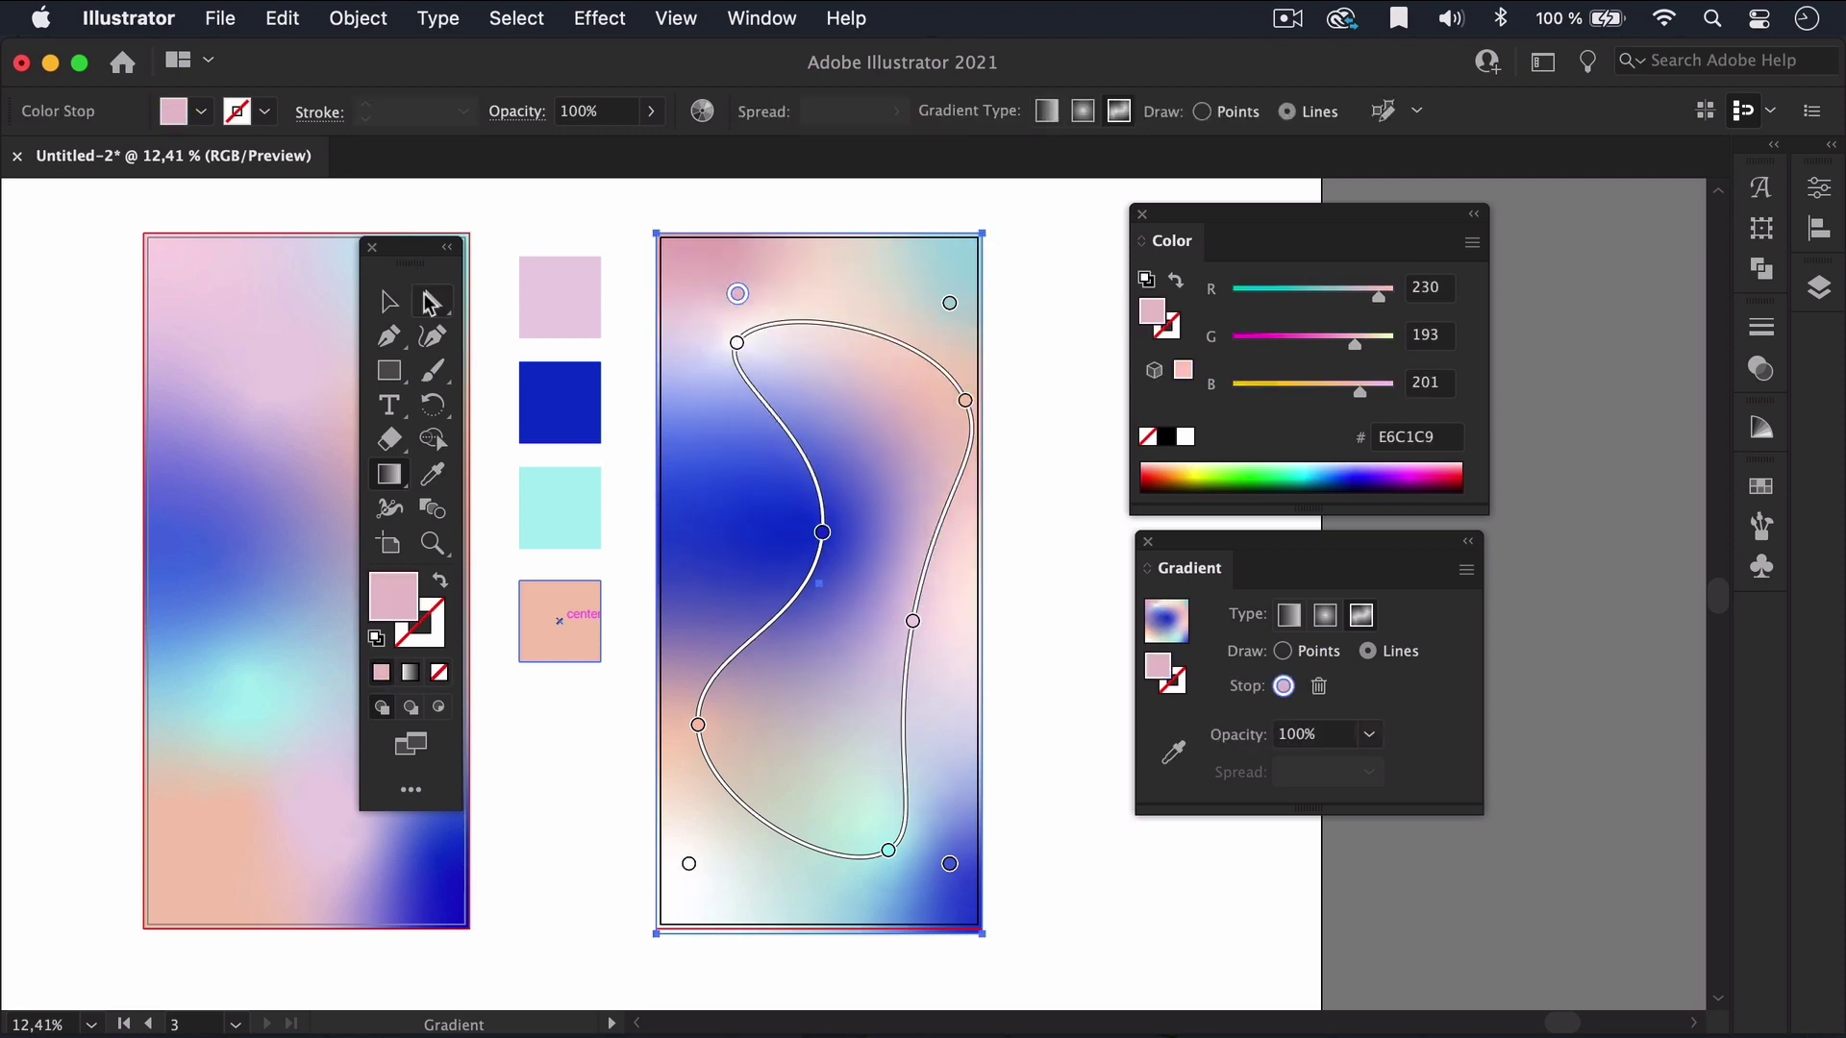
{"action": "key", "text": "v"}
{"action": "left_click", "coordinate": [1075, 705]}
{"action": "key", "text": "g"}
{"action": "left_click", "coordinate": [951, 692]}
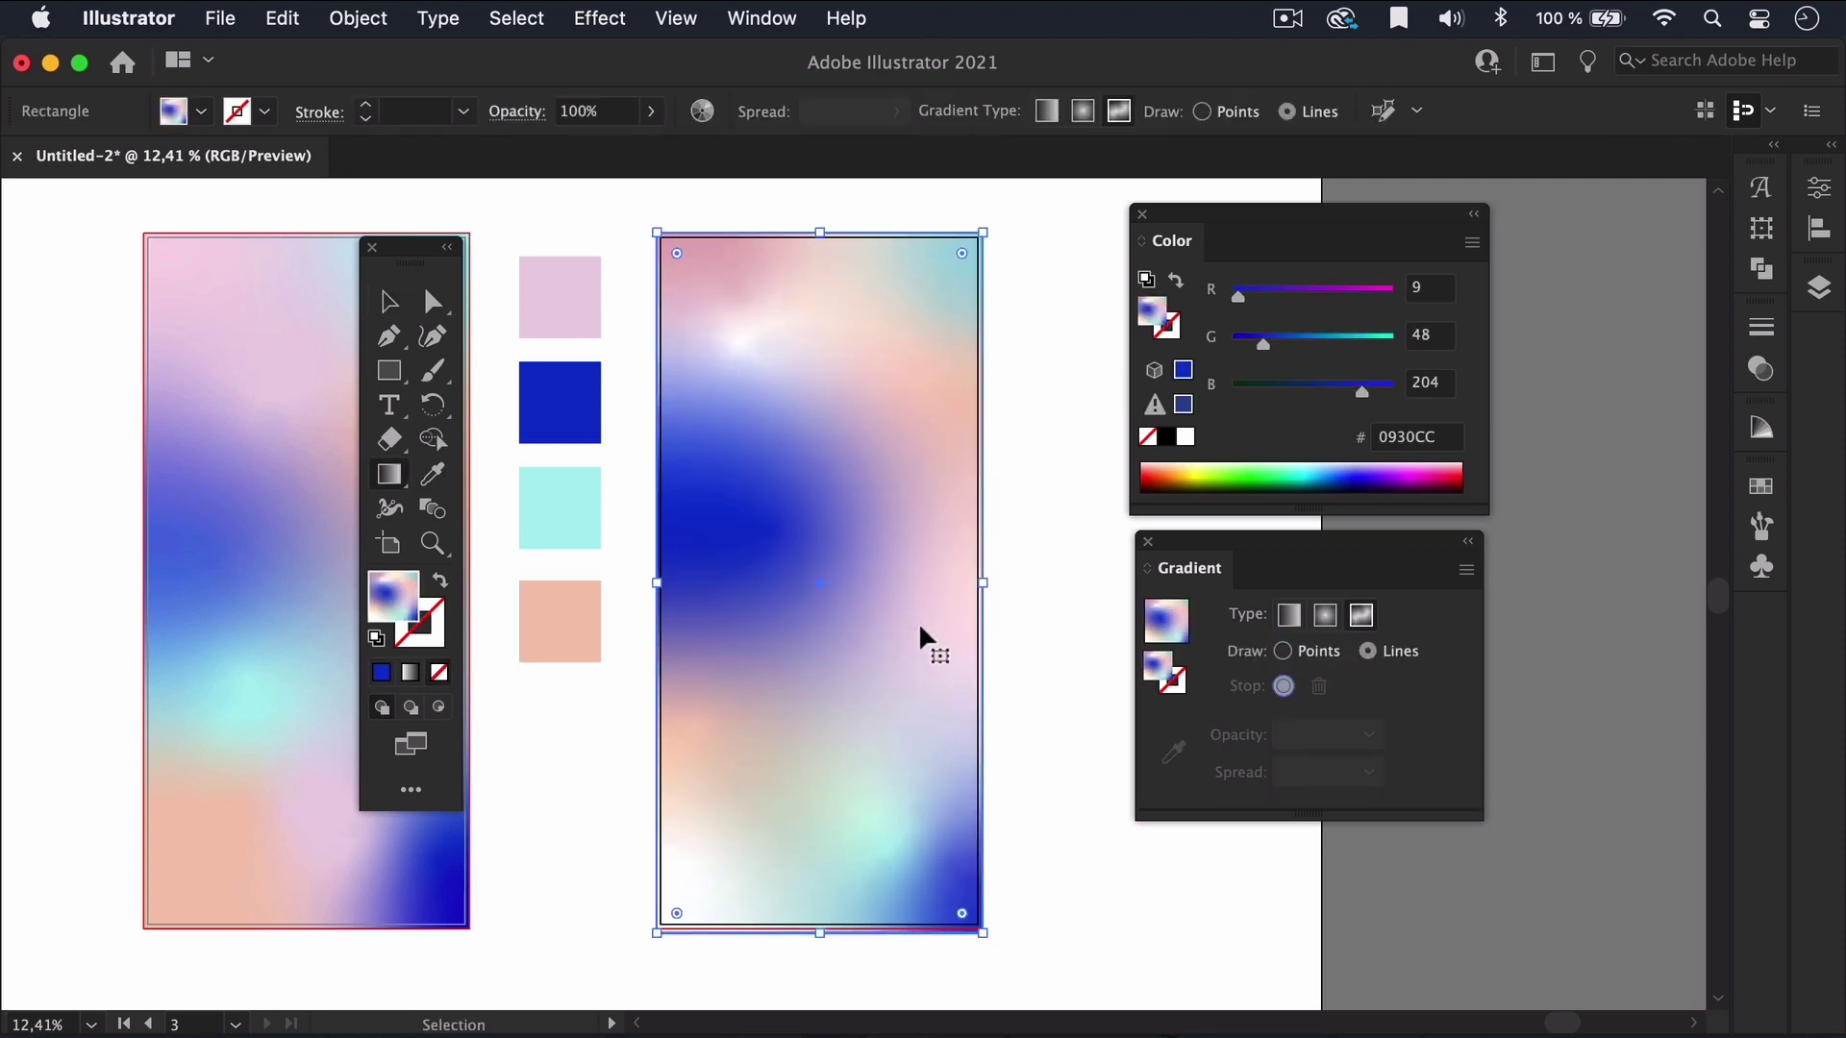
{"action": "key", "text": "g"}
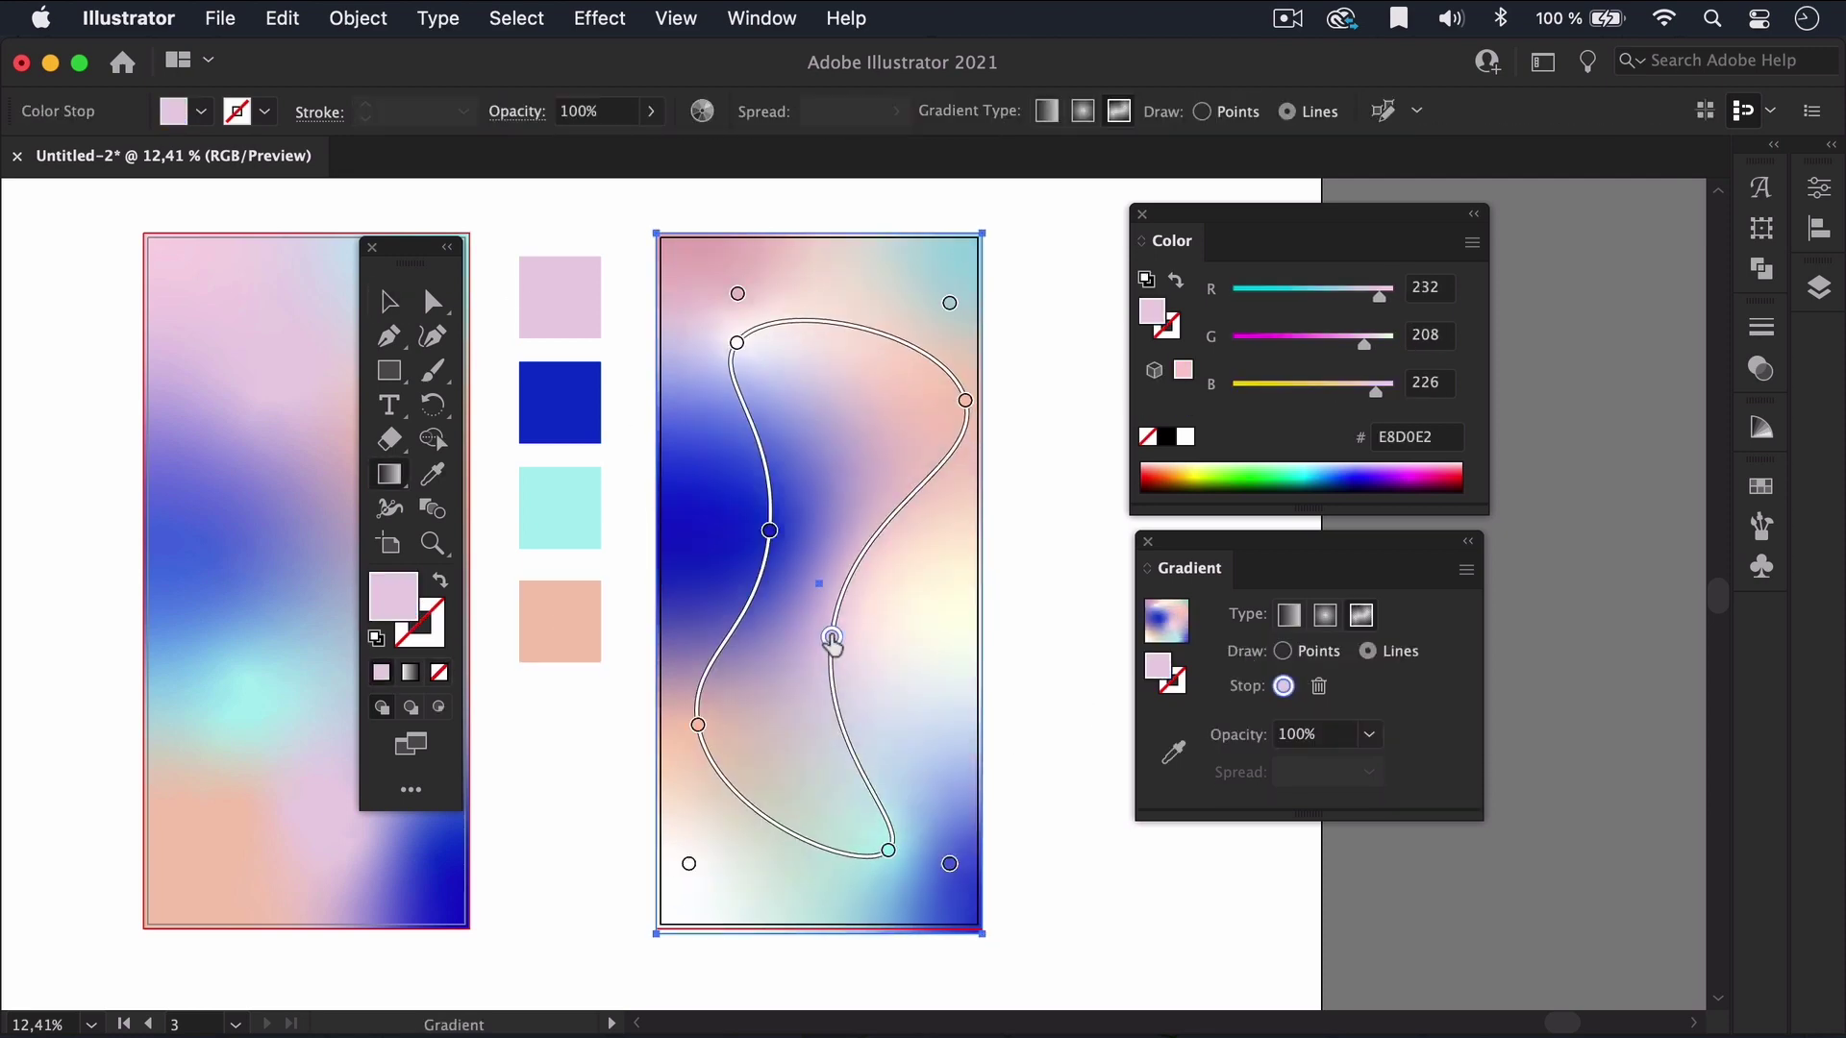
{"action": "left_click", "coordinate": [950, 864]}
{"action": "left_click_drag", "start_coordinate": [697, 725], "coordinate": [714, 795]}
Colour a left stop pink and drag stops to reshape the line into a loop.
{"action": "left_click", "coordinate": [688, 863]}
{"action": "left_click", "coordinate": [1172, 752]}
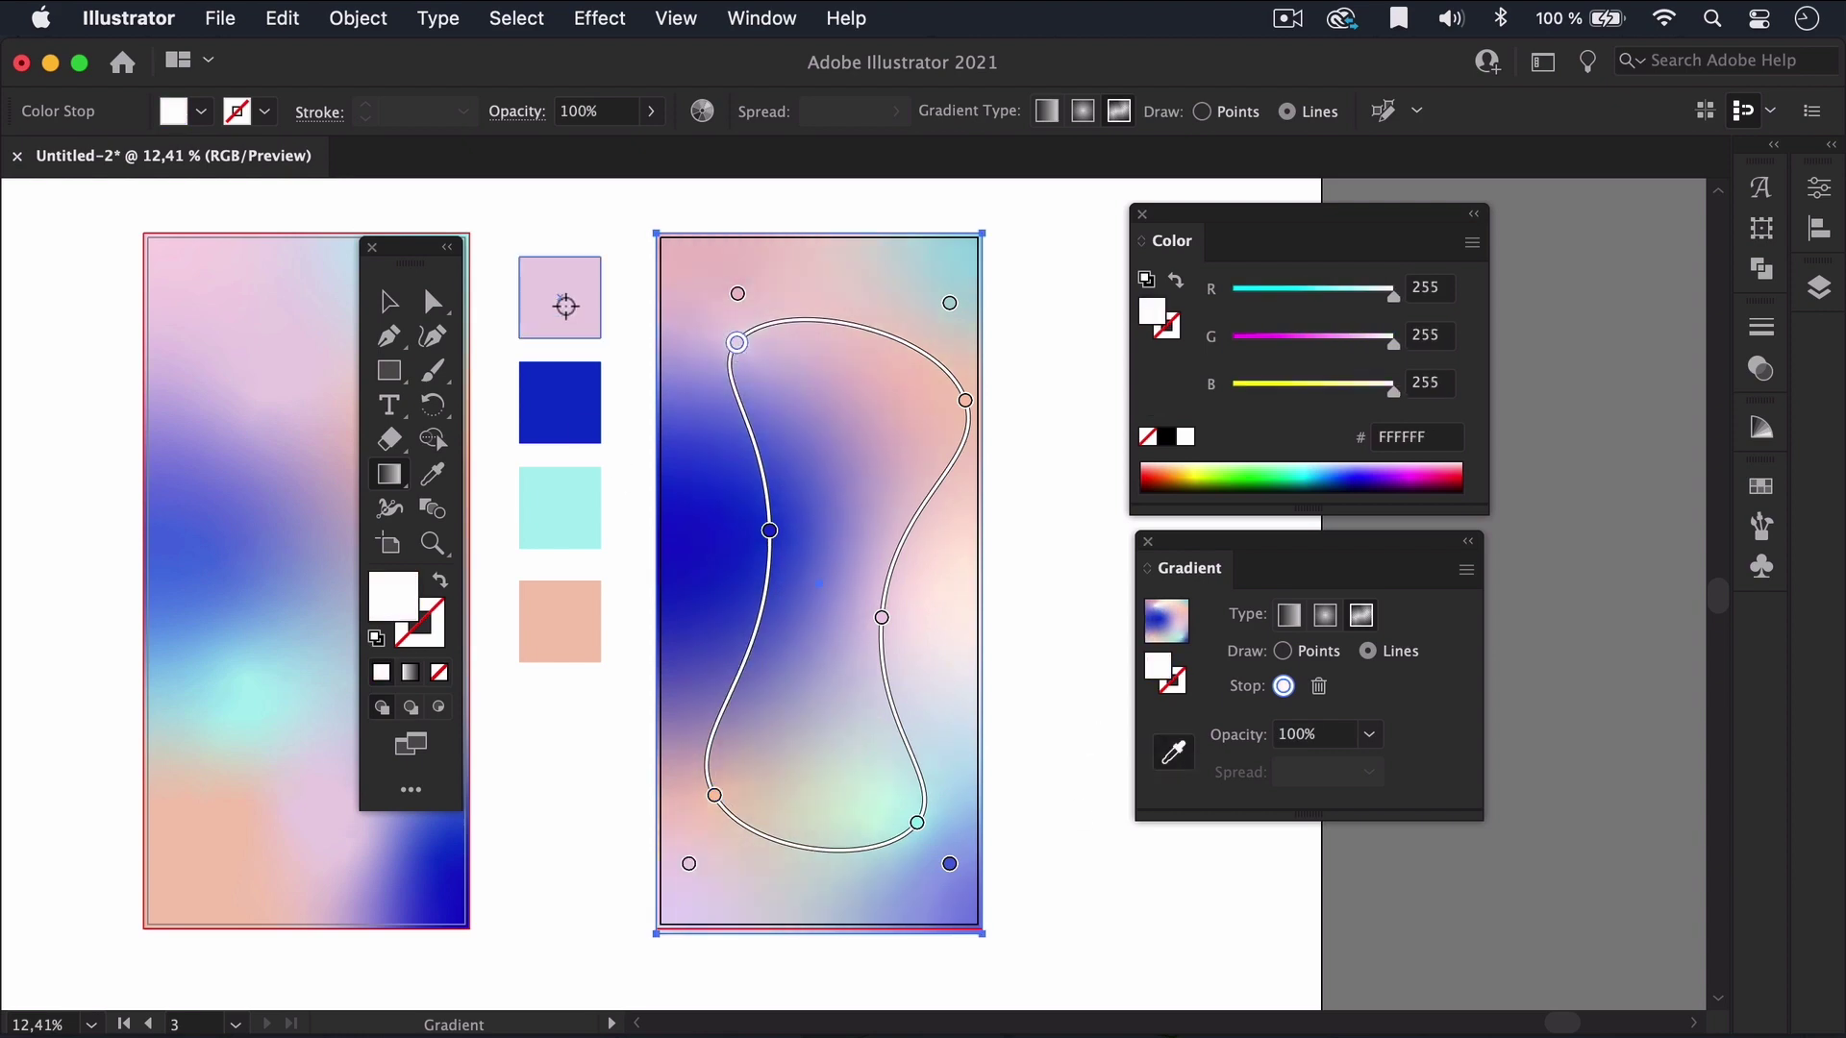
{"action": "left_click", "coordinate": [559, 297]}
{"action": "left_click_drag", "start_coordinate": [737, 342], "coordinate": [716, 436]}
{"action": "left_click_drag", "start_coordinate": [769, 531], "coordinate": [832, 506]}
{"action": "left_click_drag", "start_coordinate": [965, 400], "coordinate": [902, 352]}
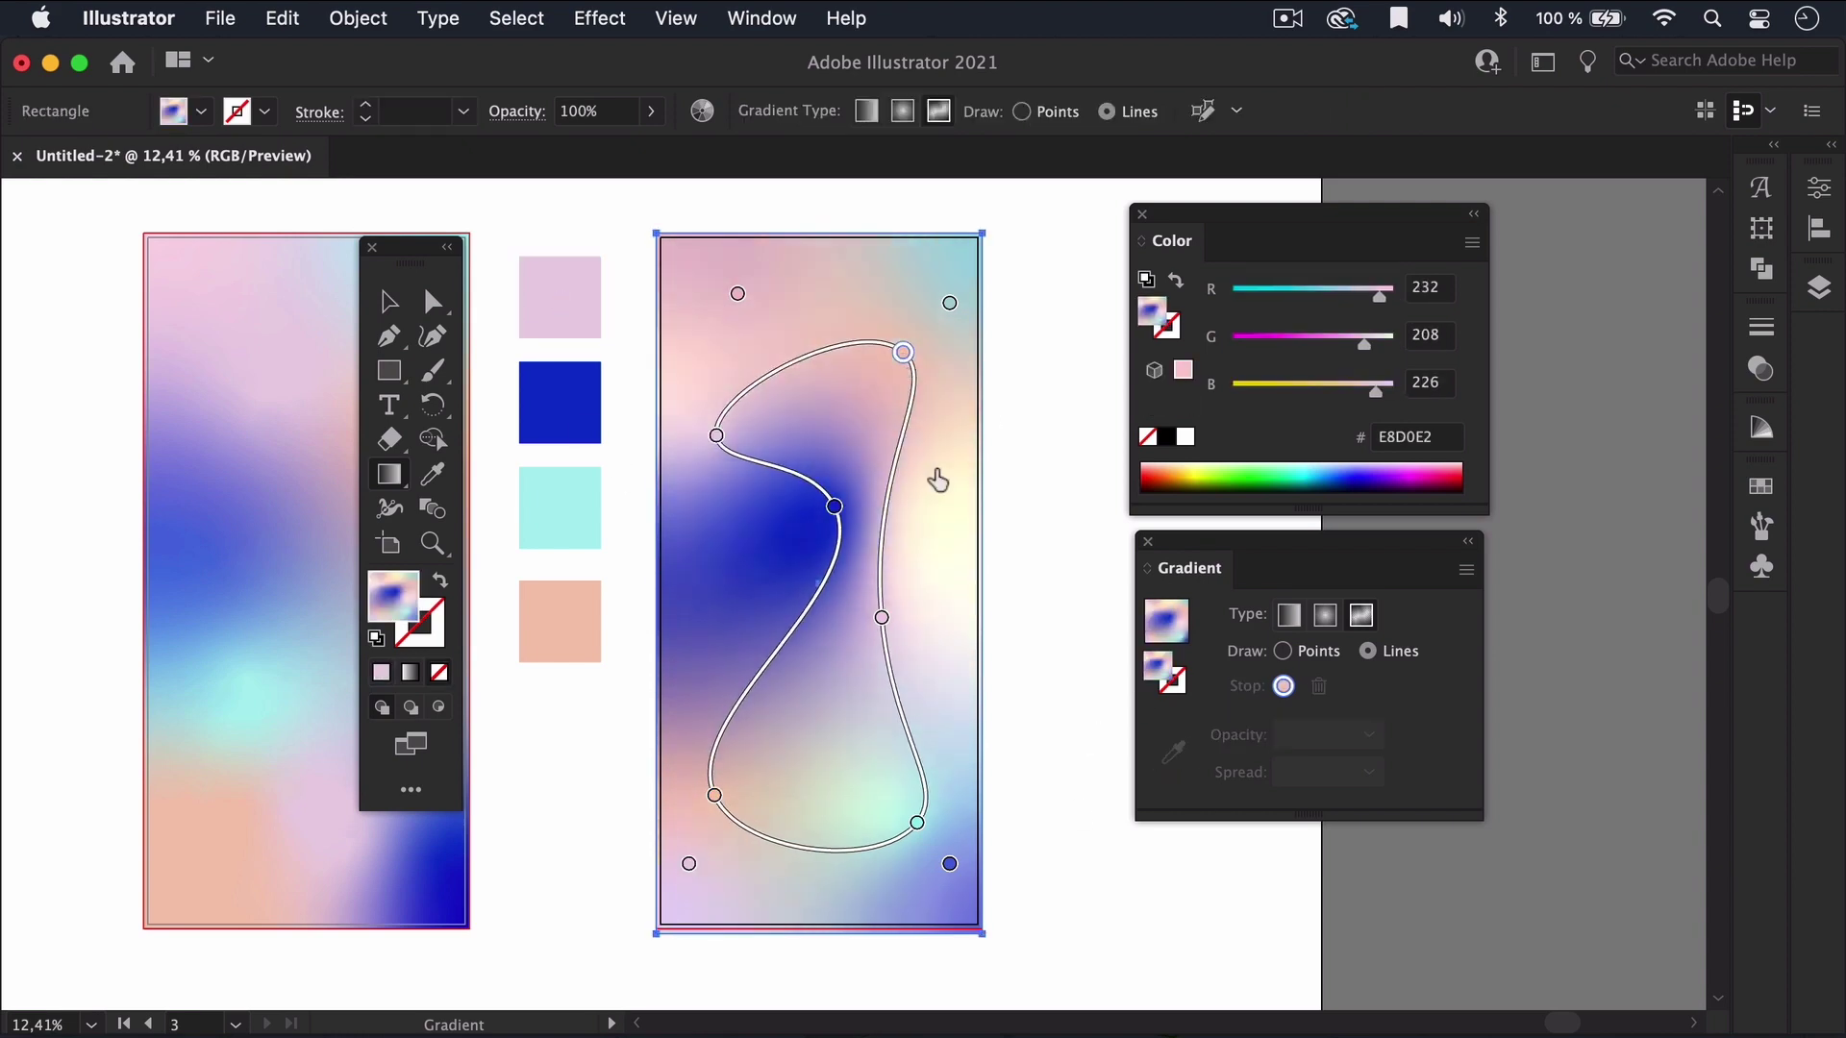
{"action": "left_click_drag", "start_coordinate": [882, 617], "coordinate": [922, 602]}
{"action": "left_click", "coordinate": [912, 824]}
Set the blue stop's opacity to 70%.
{"action": "key", "text": "v"}
{"action": "left_click", "coordinate": [1063, 625]}
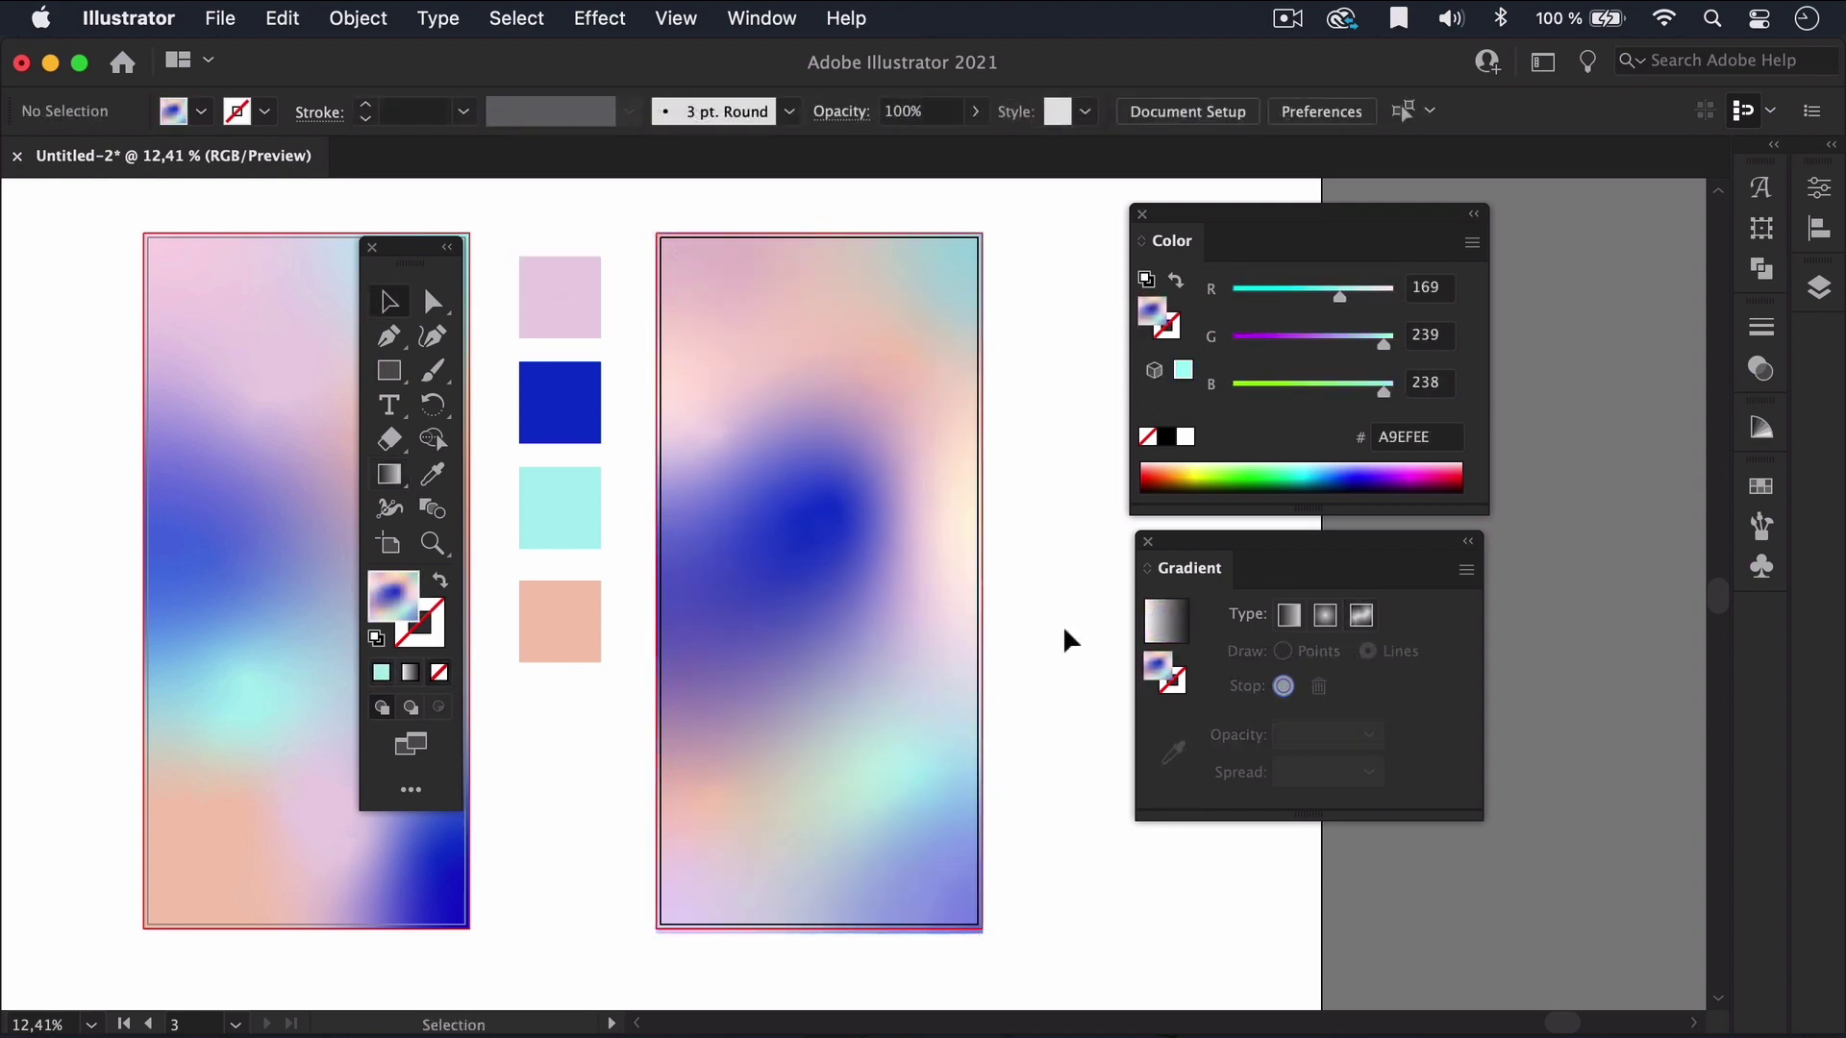
{"action": "left_click", "coordinate": [938, 583]}
{"action": "left_click", "coordinate": [1249, 630]}
{"action": "left_click", "coordinate": [834, 506]}
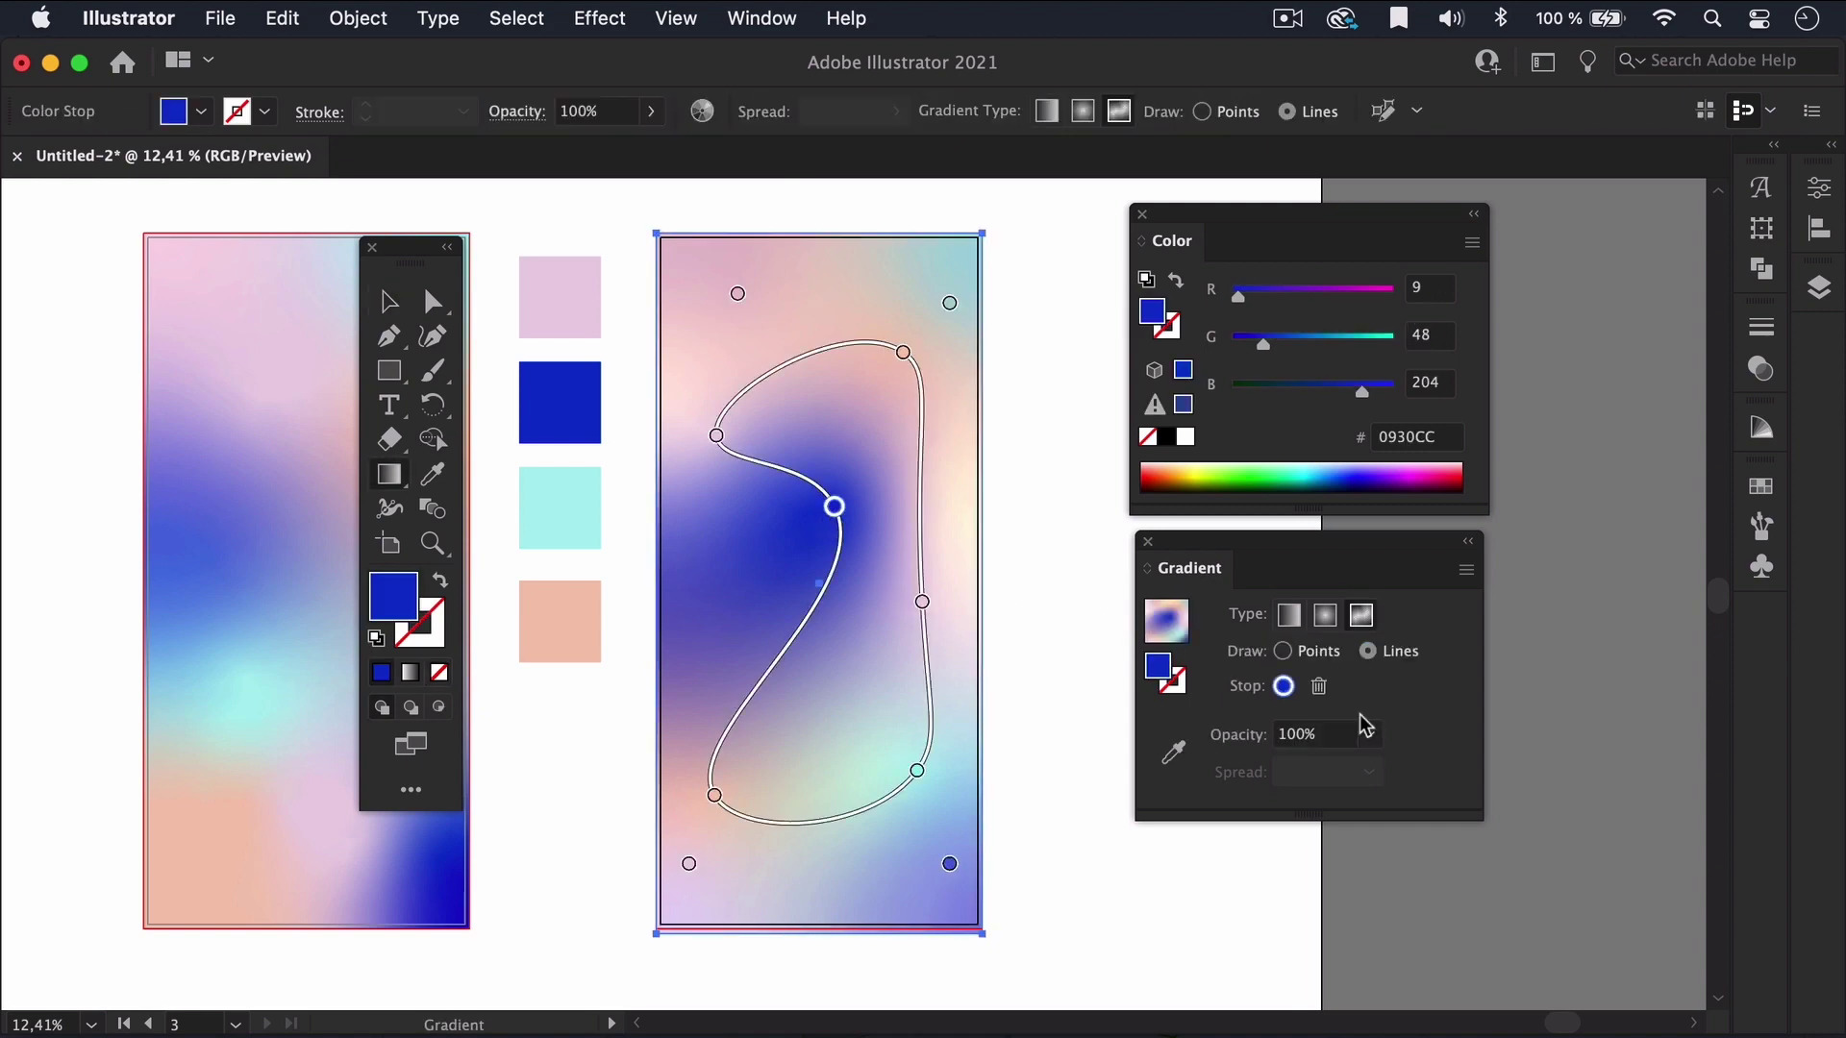
{"action": "left_click", "coordinate": [1369, 734]}
{"action": "left_click", "coordinate": [1405, 987]}
Open Edit > Edit Colors > Recolor Artwork for the gradient rectangle.
{"action": "key", "text": "v"}
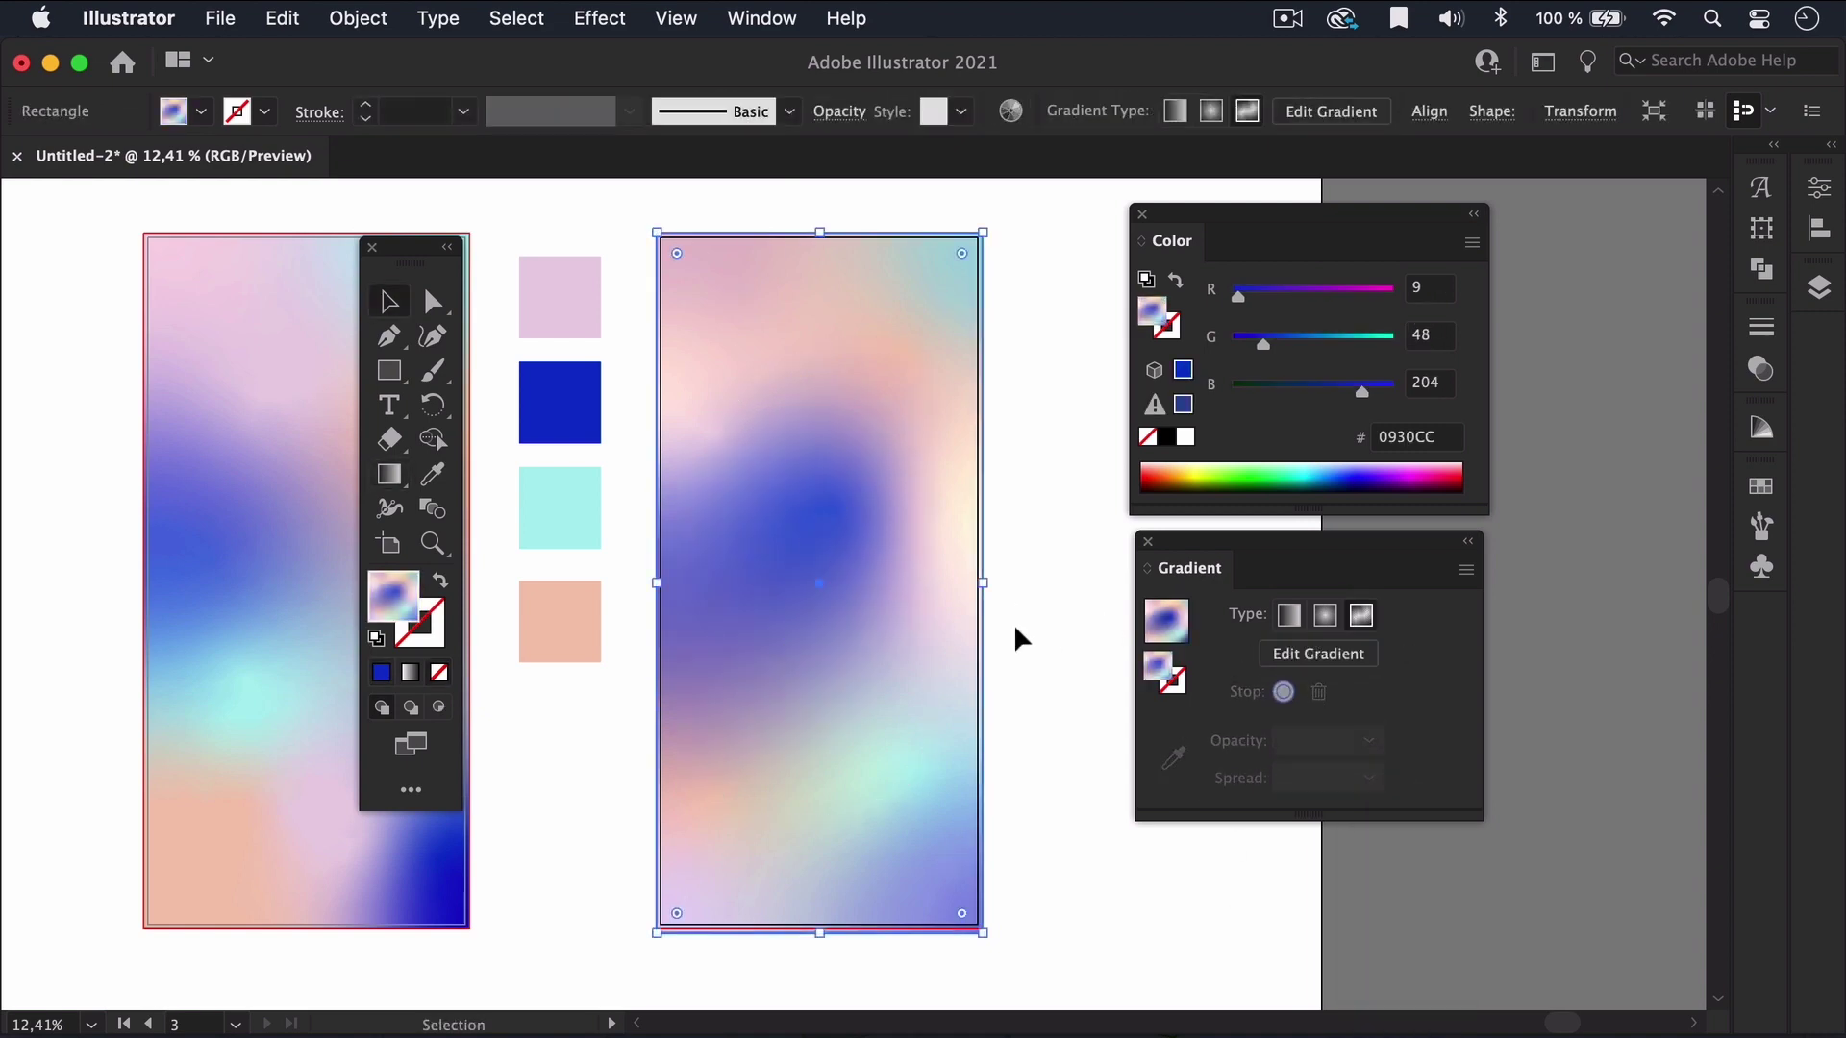
{"action": "left_click", "coordinate": [285, 18]}
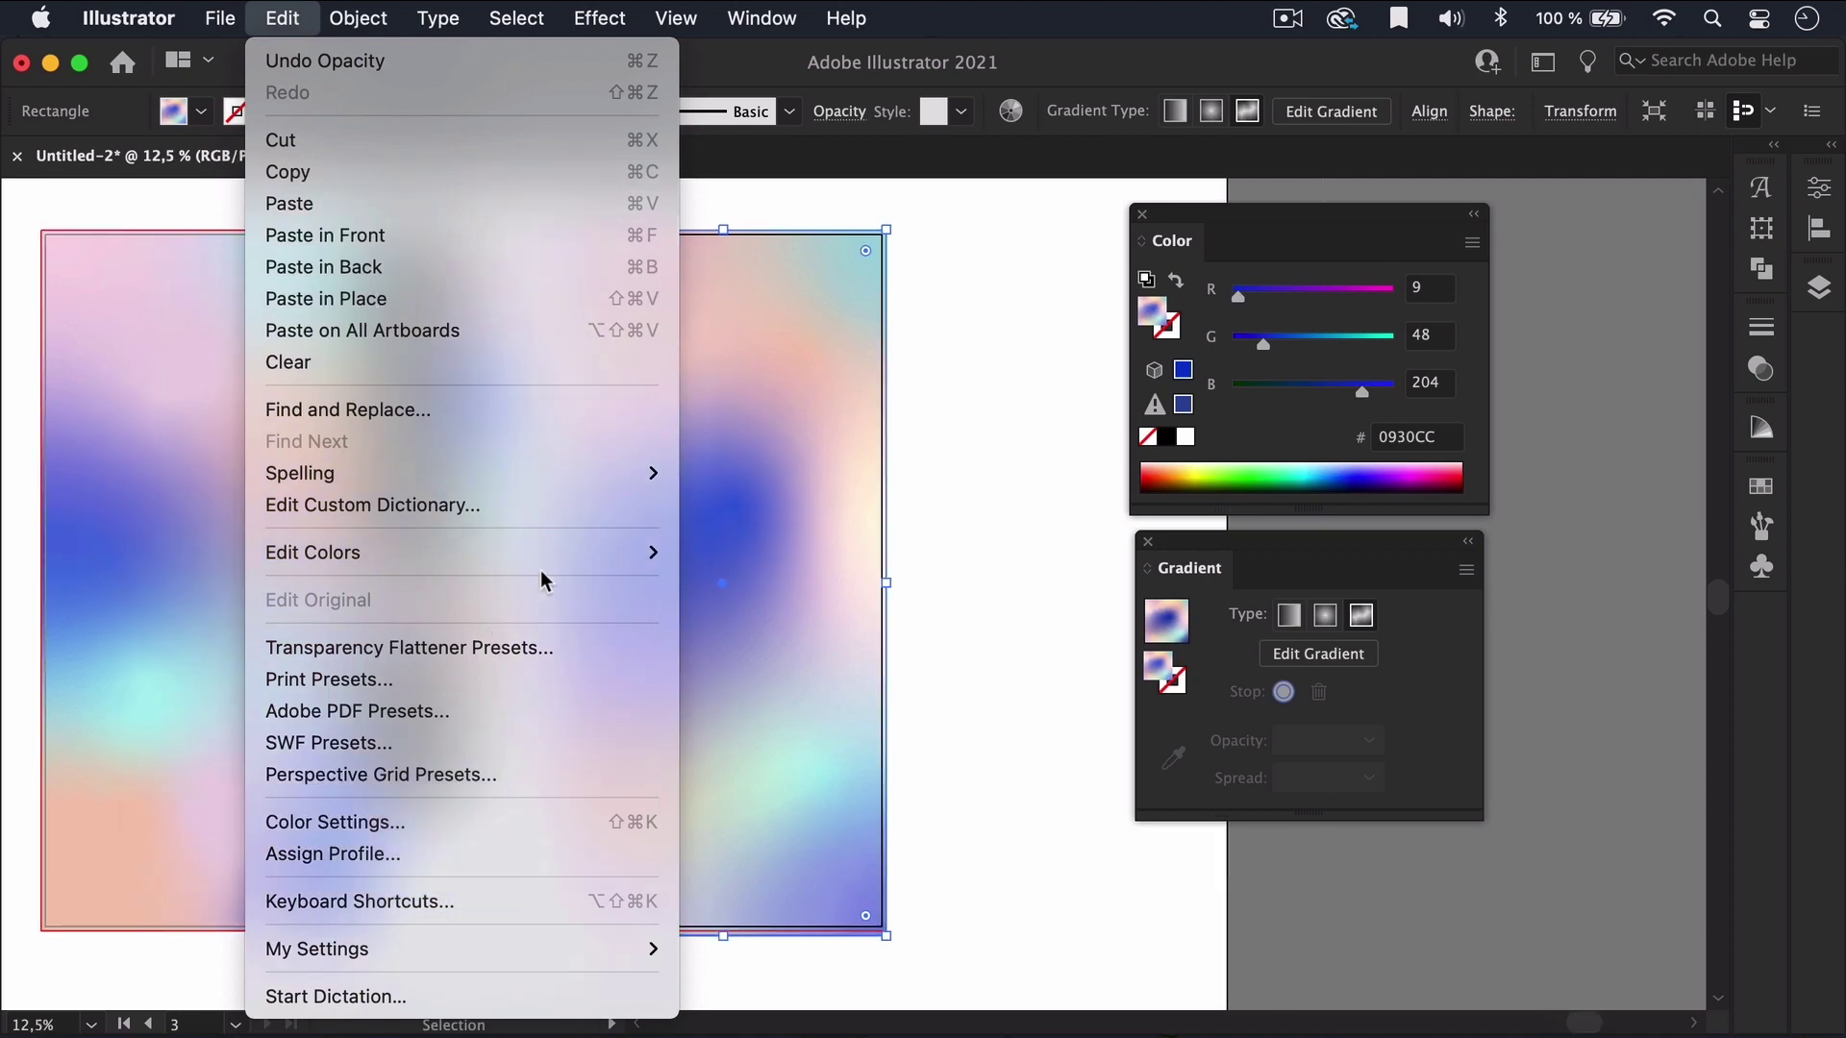
{"action": "mouse_move", "coordinate": [665, 555]}
{"action": "left_click", "coordinate": [753, 558]}
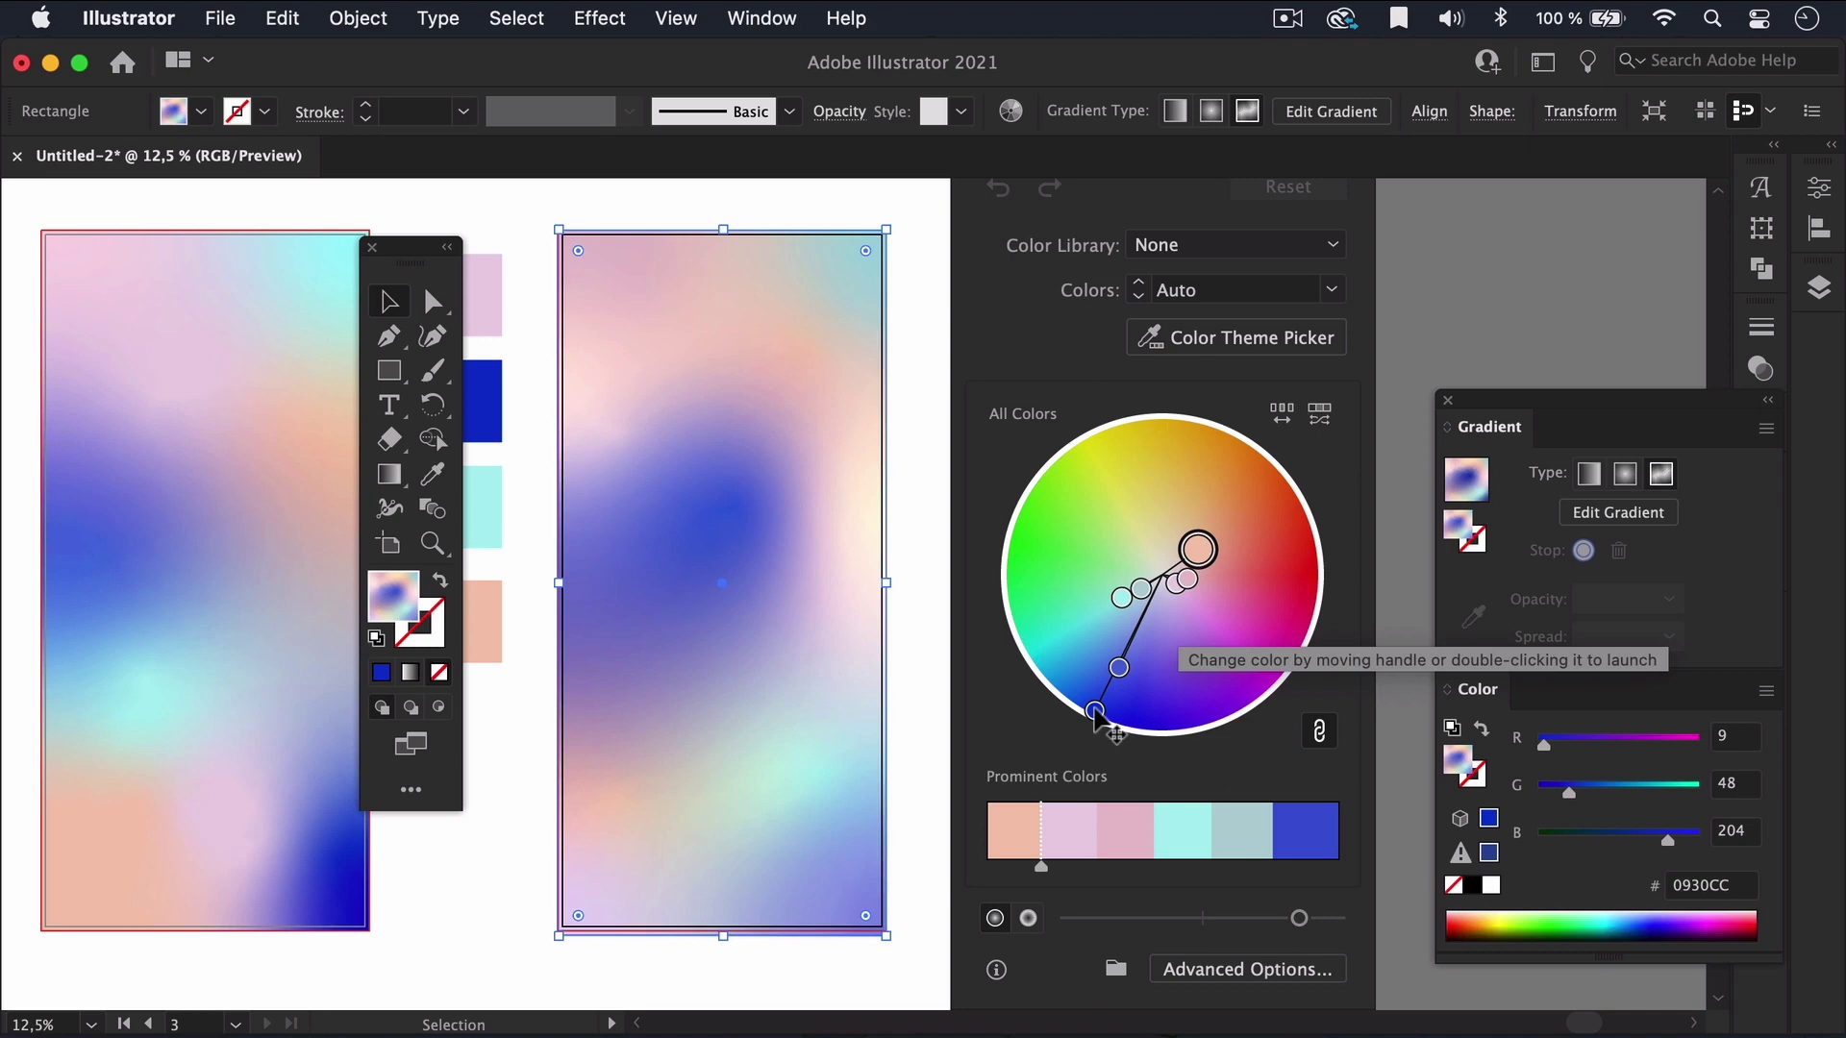
Rotate the colour wheel into greens, randomize colour order and adjust Prominent Colors.
{"action": "left_click_drag", "start_coordinate": [1095, 711], "coordinate": [1257, 625]}
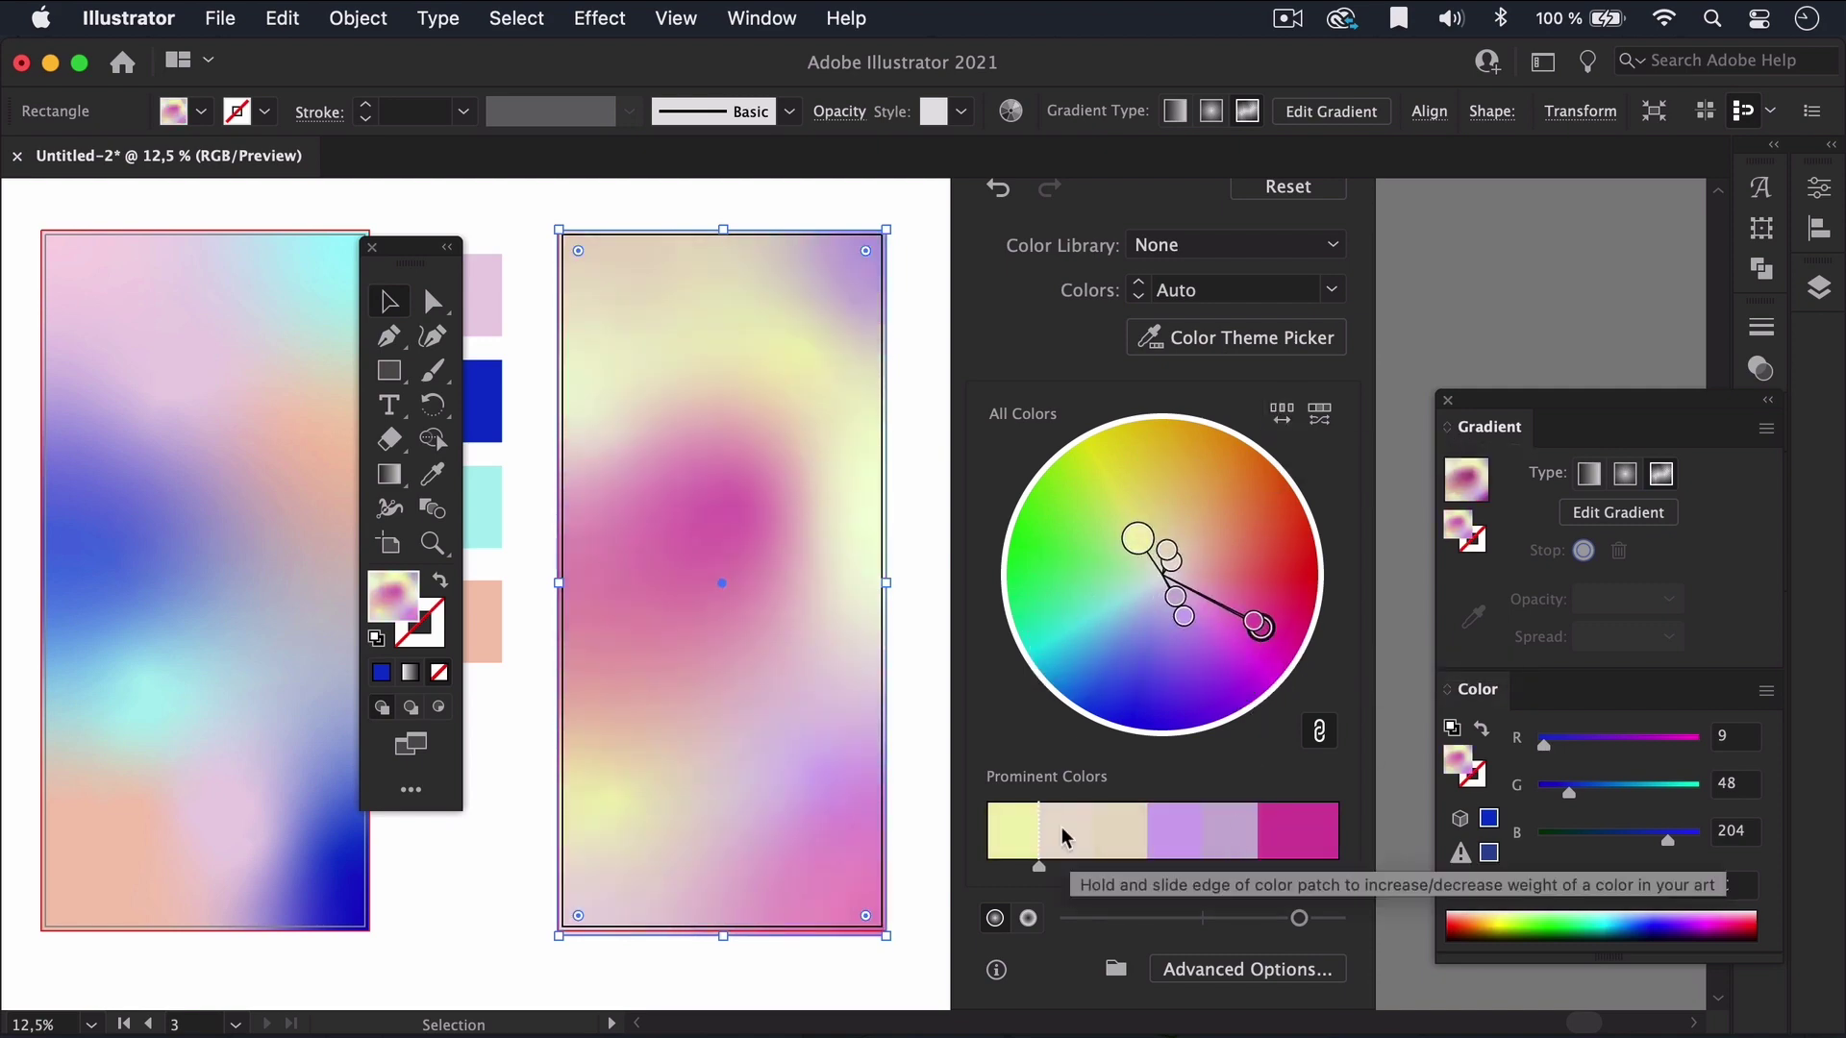
{"action": "left_click", "coordinate": [1282, 417]}
{"action": "left_click", "coordinate": [1282, 418]}
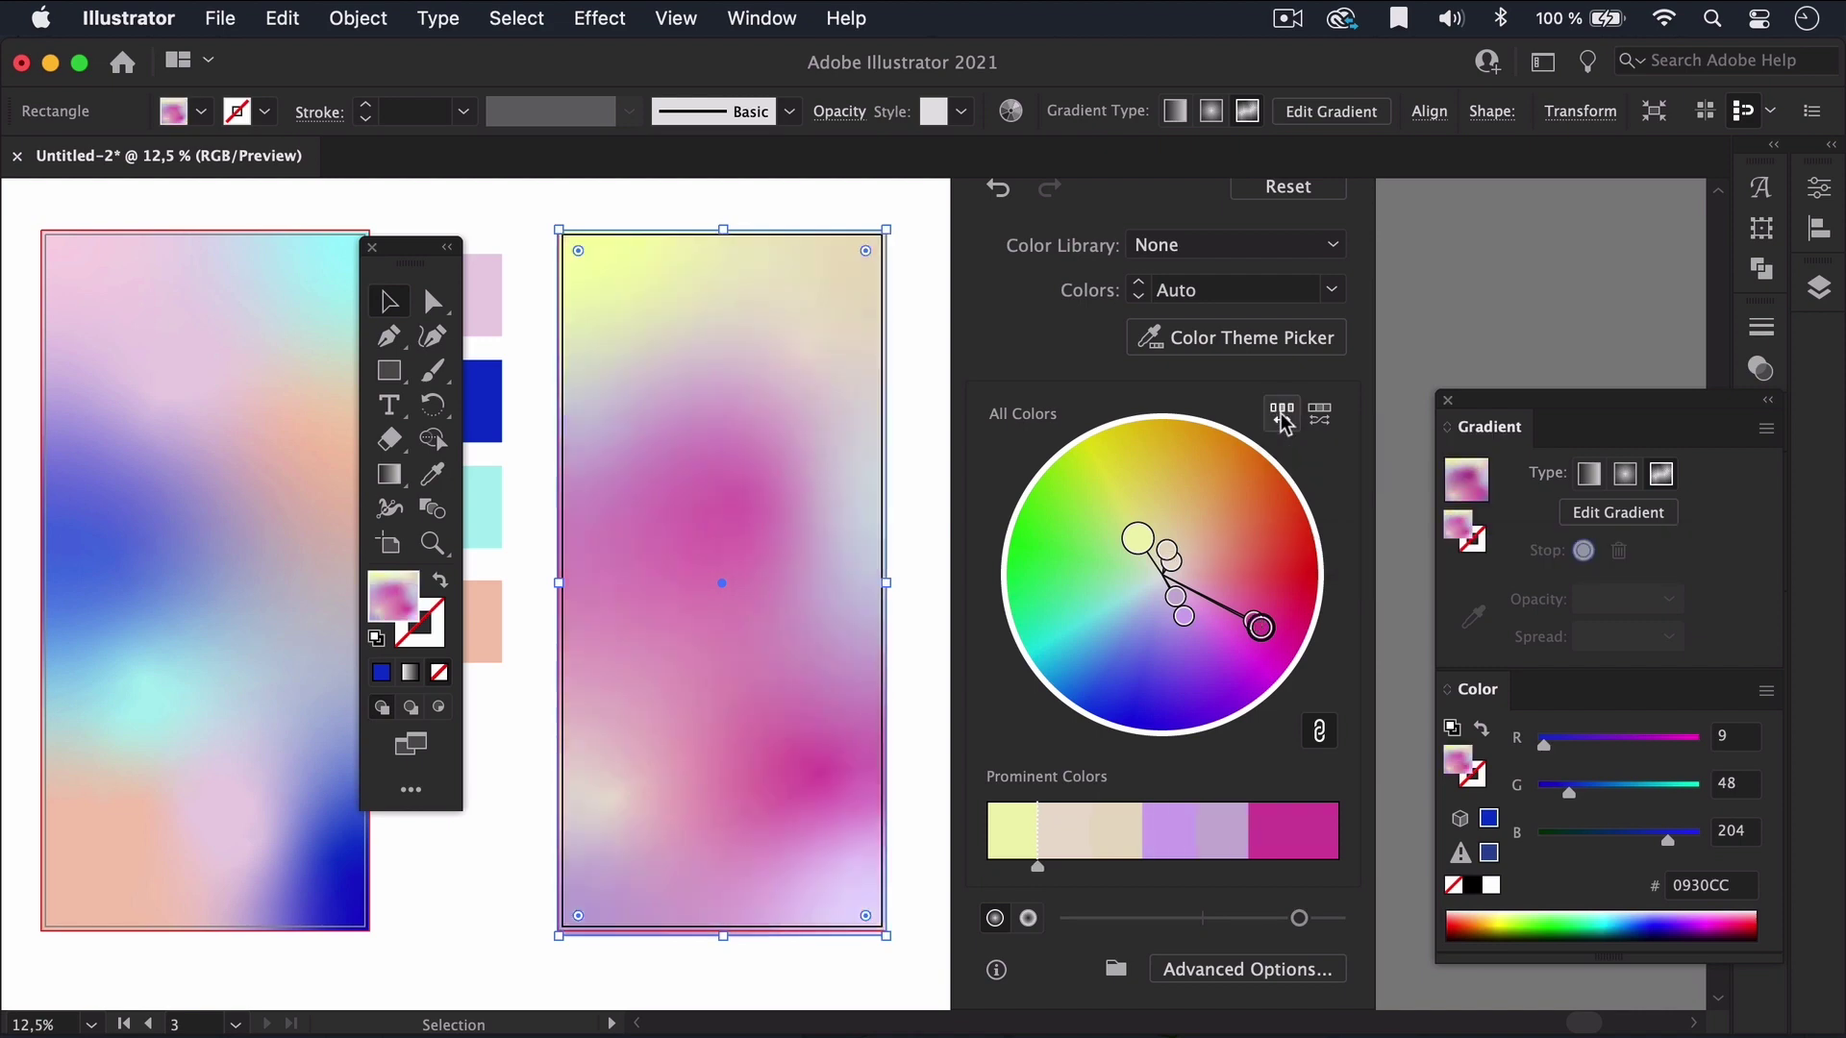
{"action": "left_click", "coordinate": [1283, 420]}
{"action": "left_click", "coordinate": [1284, 421]}
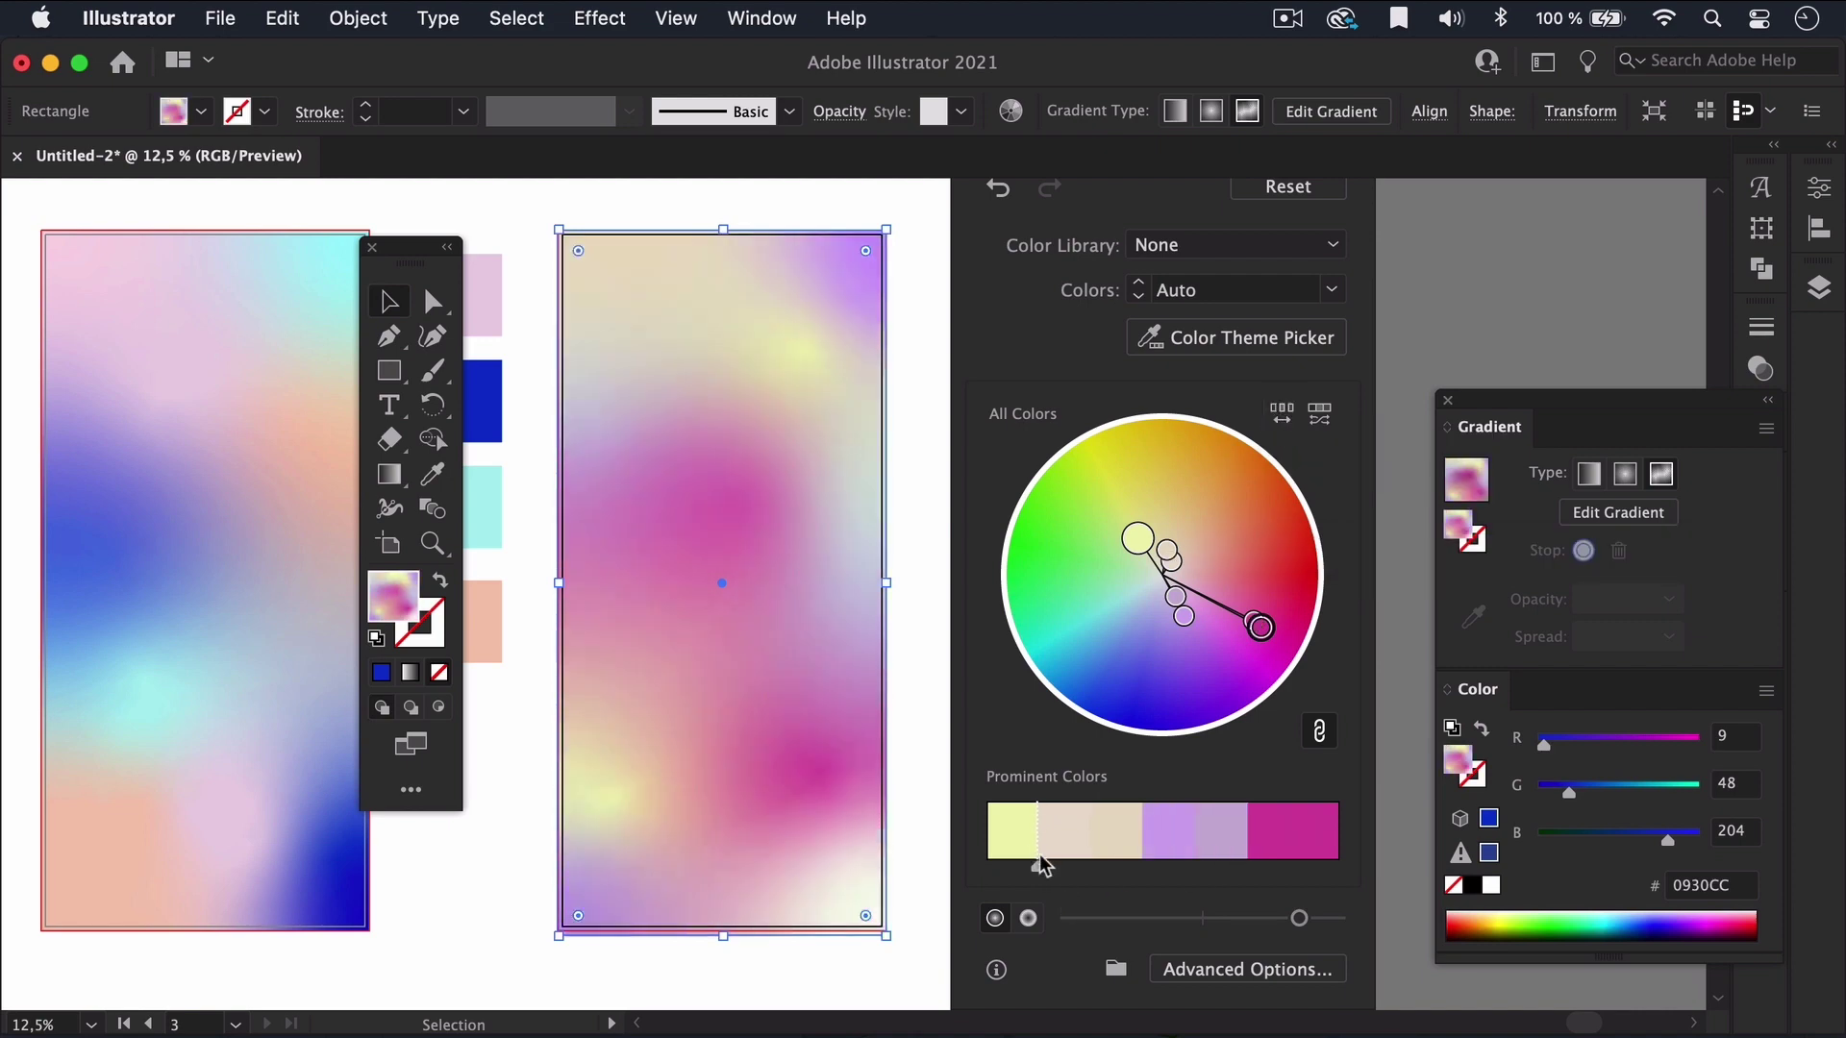
{"action": "left_click_drag", "start_coordinate": [1038, 865], "coordinate": [1174, 866]}
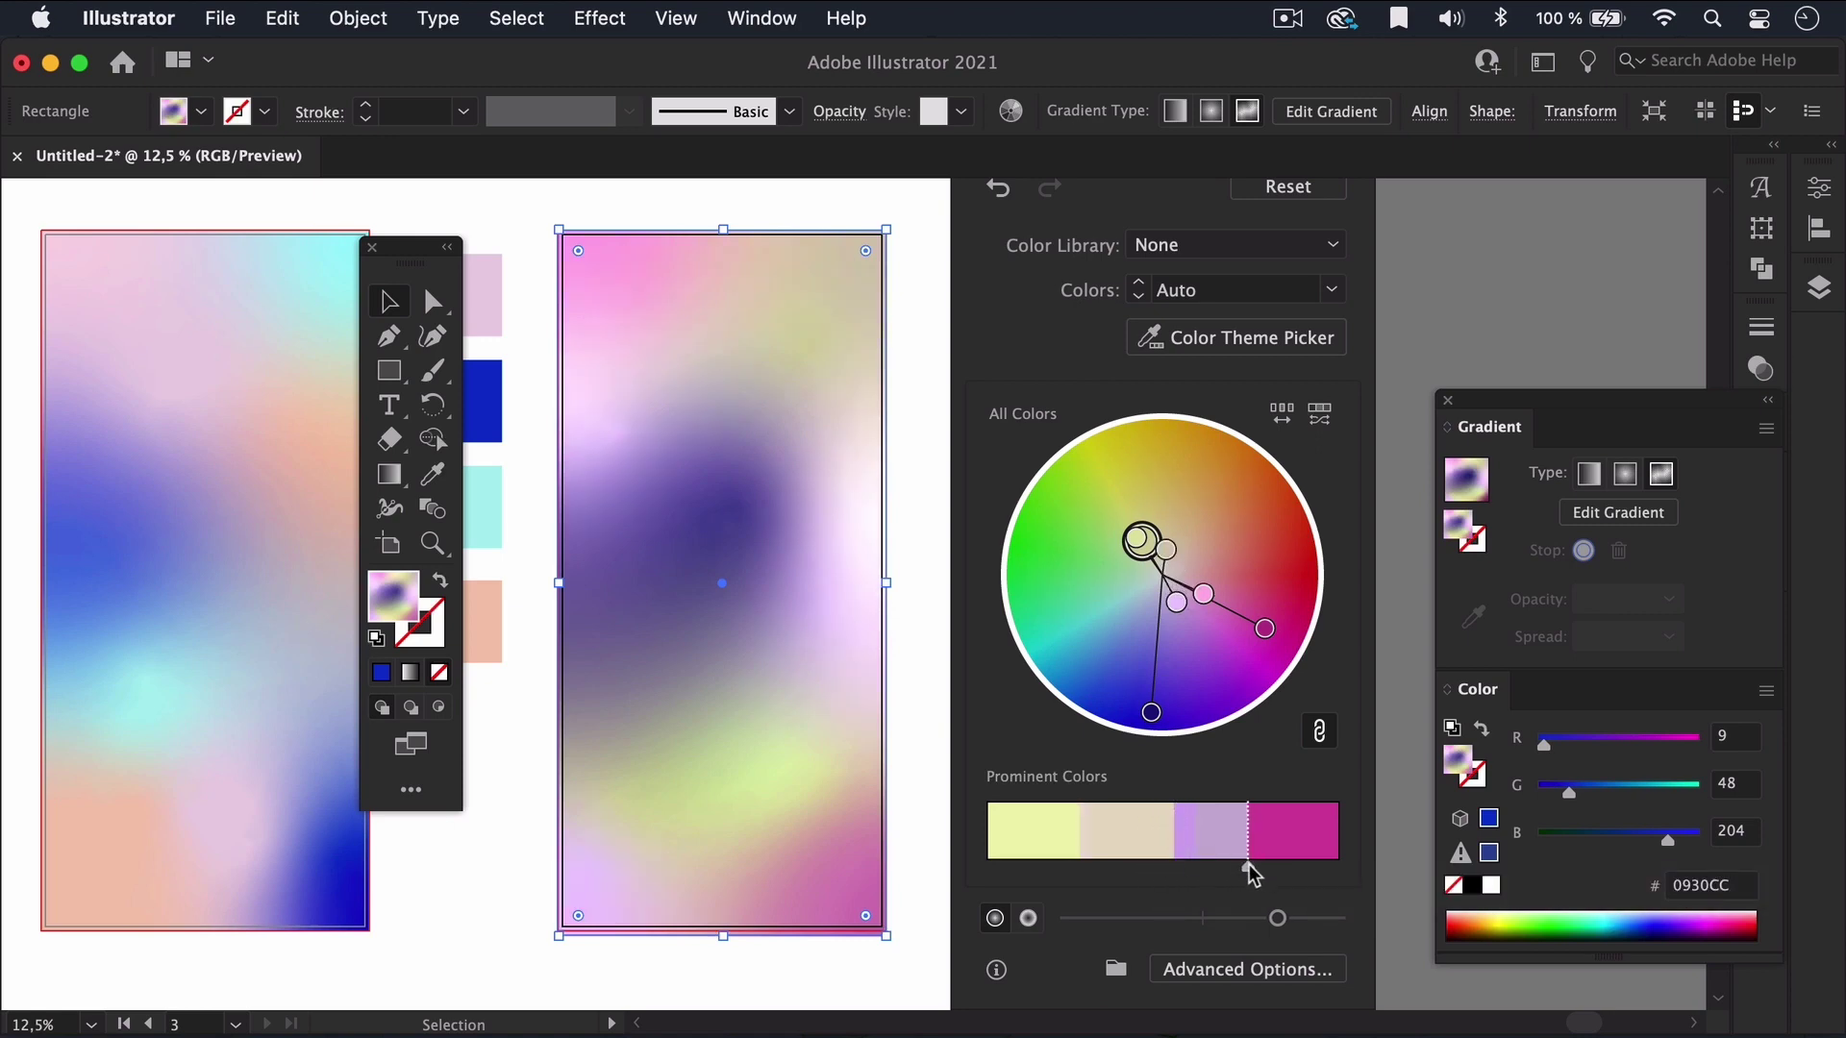
{"action": "left_click_drag", "start_coordinate": [1141, 540], "coordinate": [1035, 620]}
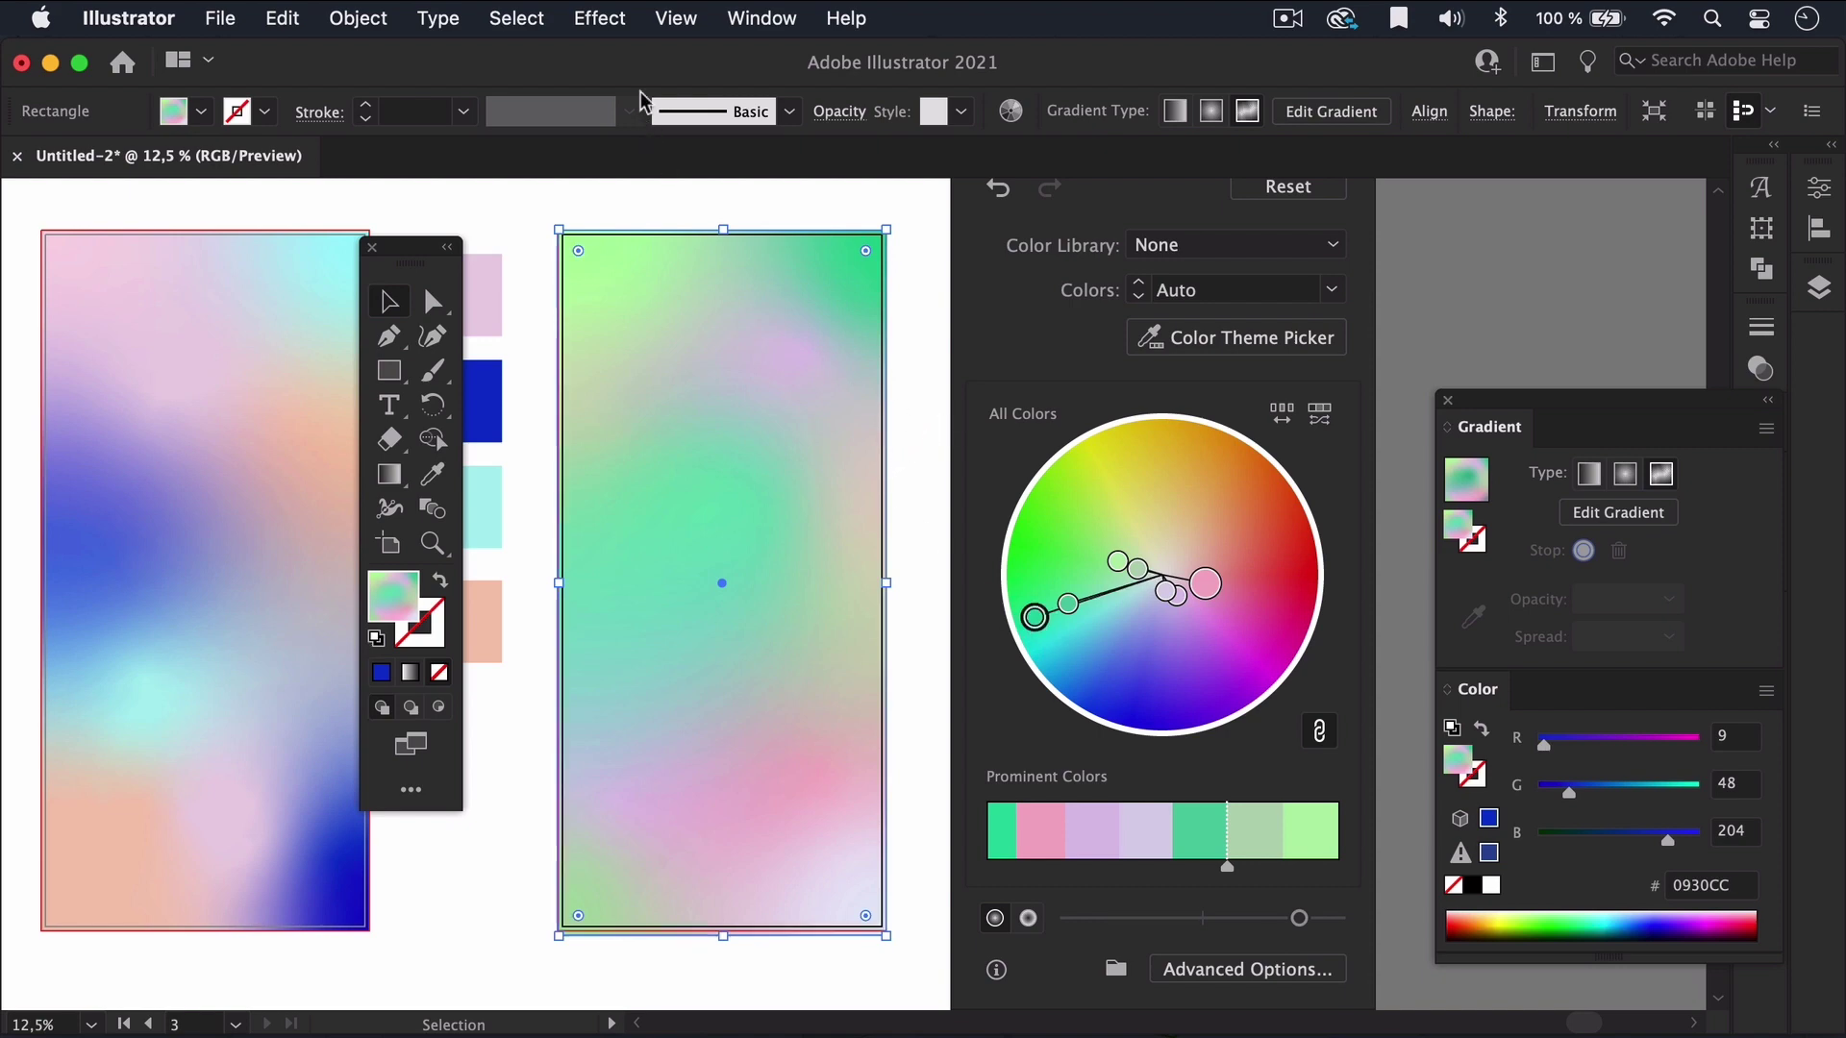
{"action": "left_click", "coordinate": [604, 21]}
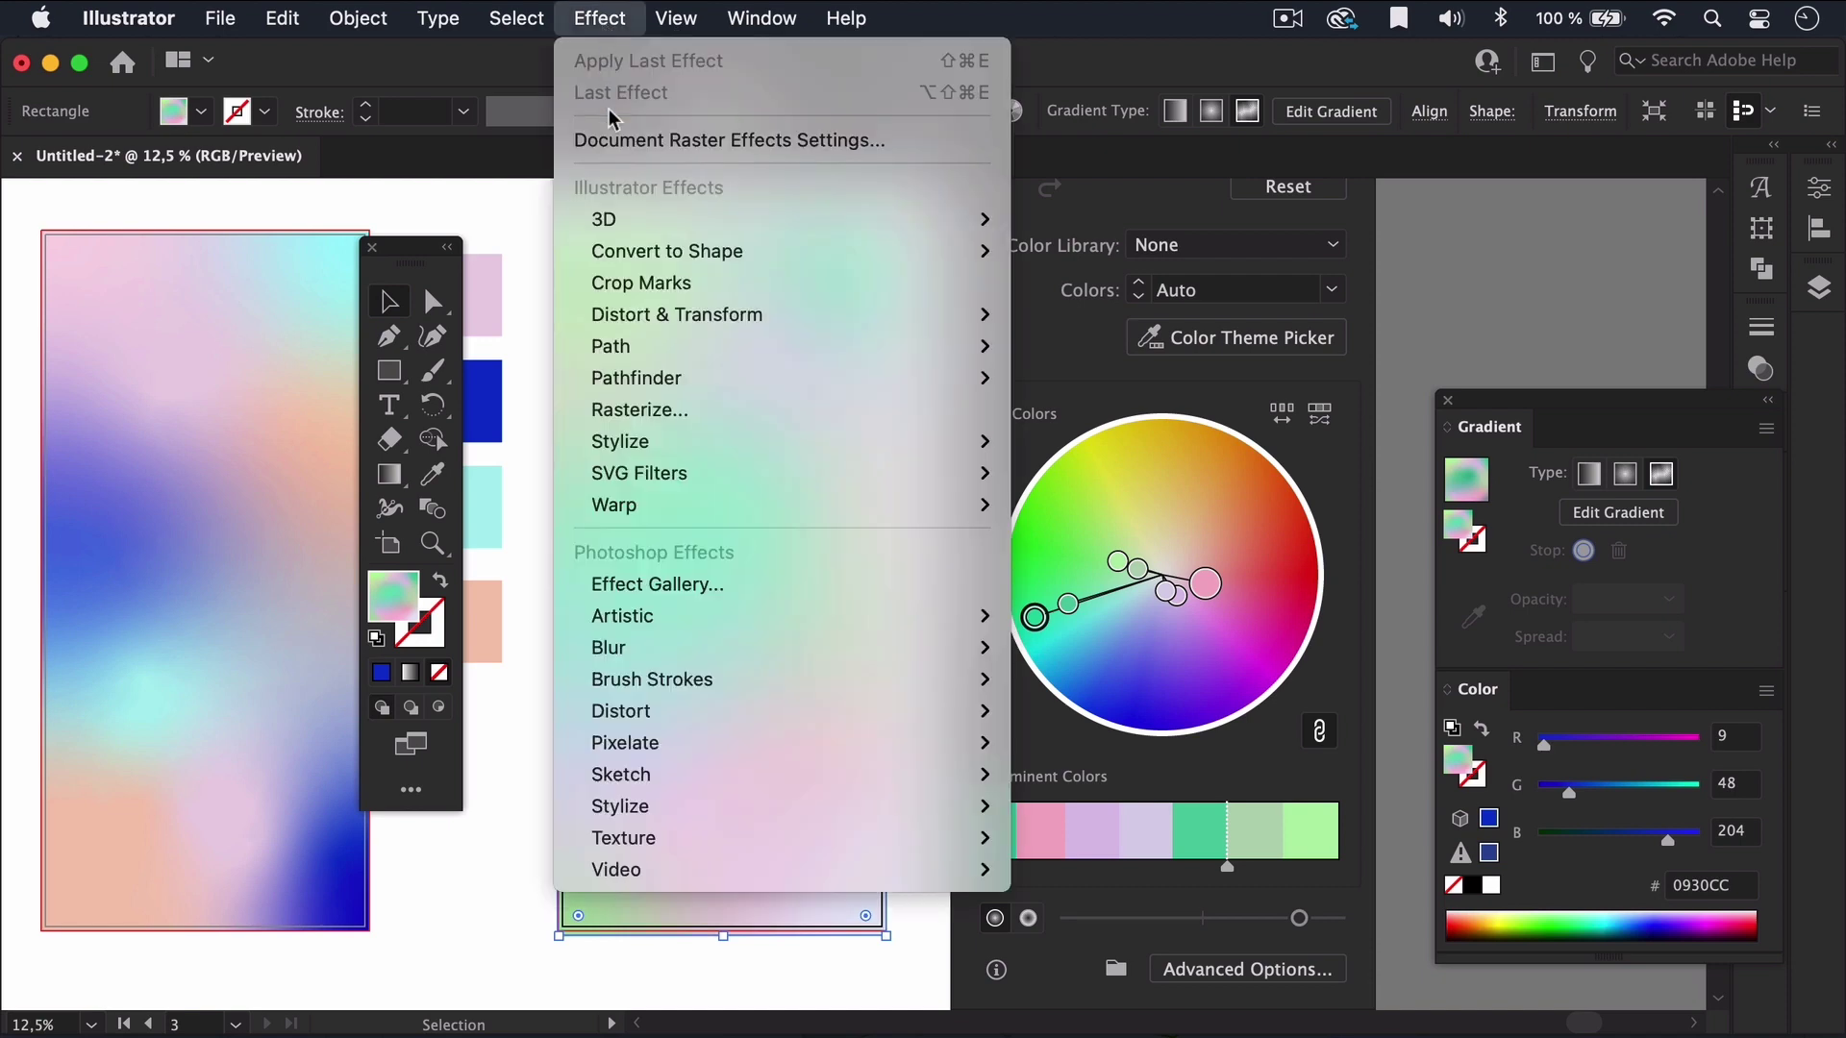
Apply Effect > Texture > Grain with Intensity lowered to 21.
{"action": "mouse_move", "coordinate": [680, 839]}
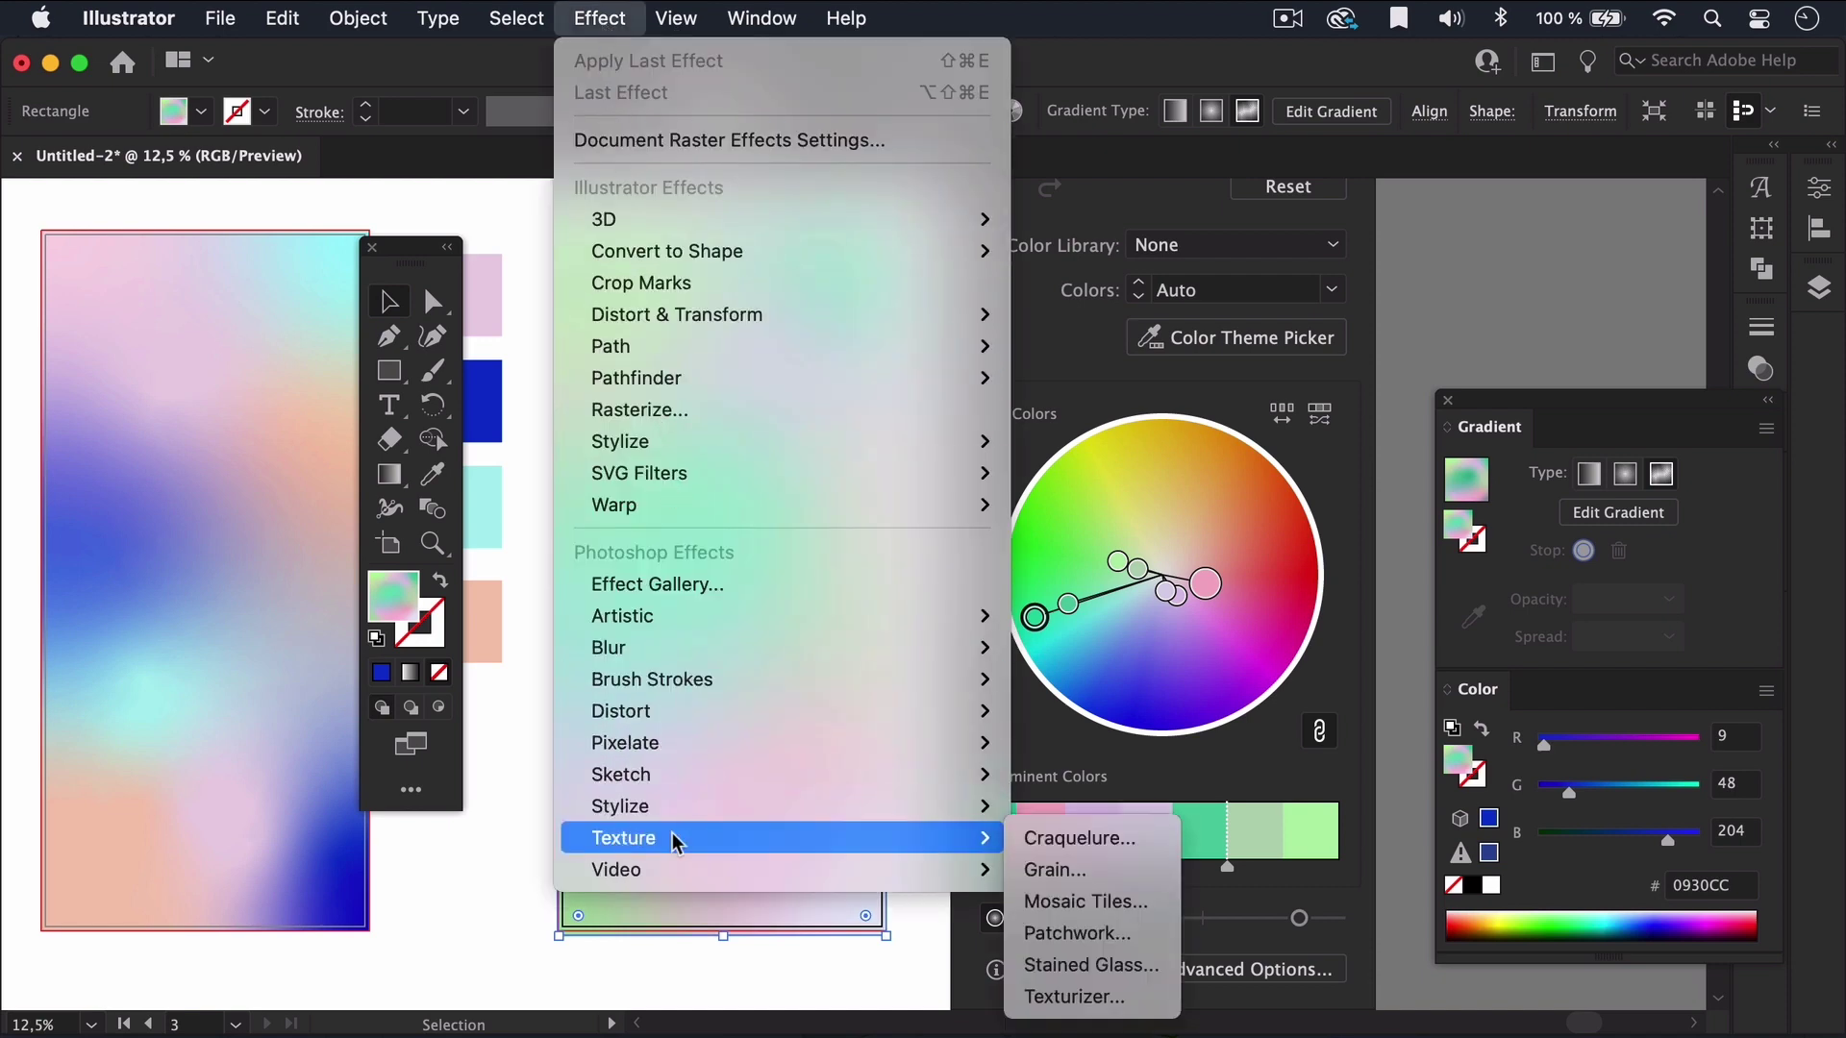
{"action": "left_click", "coordinate": [1106, 869]}
{"action": "key", "text": "super+minus"}
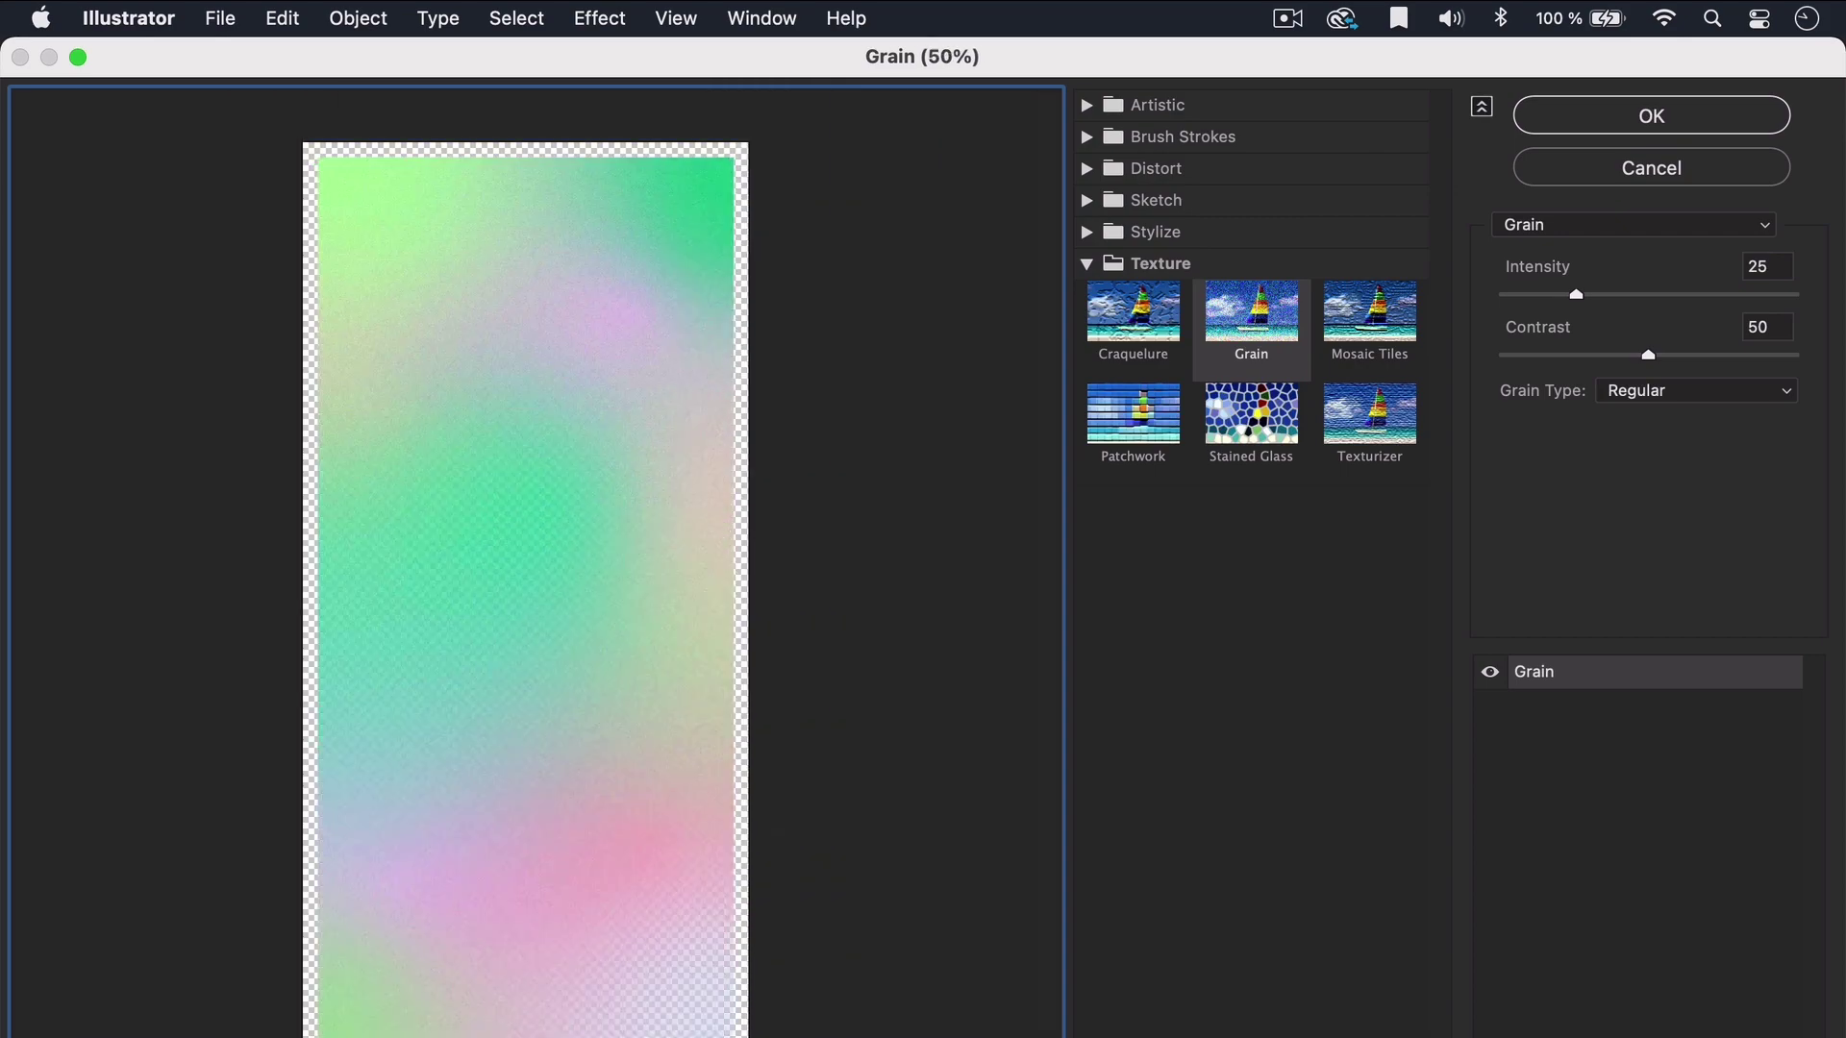
{"action": "mouse_move", "coordinate": [1576, 294]}
{"action": "left_mouse_down"}
{"action": "mouse_move", "coordinate": [1550, 295]}
{"action": "mouse_move", "coordinate": [1686, 296]}
{"action": "mouse_move", "coordinate": [1561, 294]}
{"action": "left_mouse_up"}
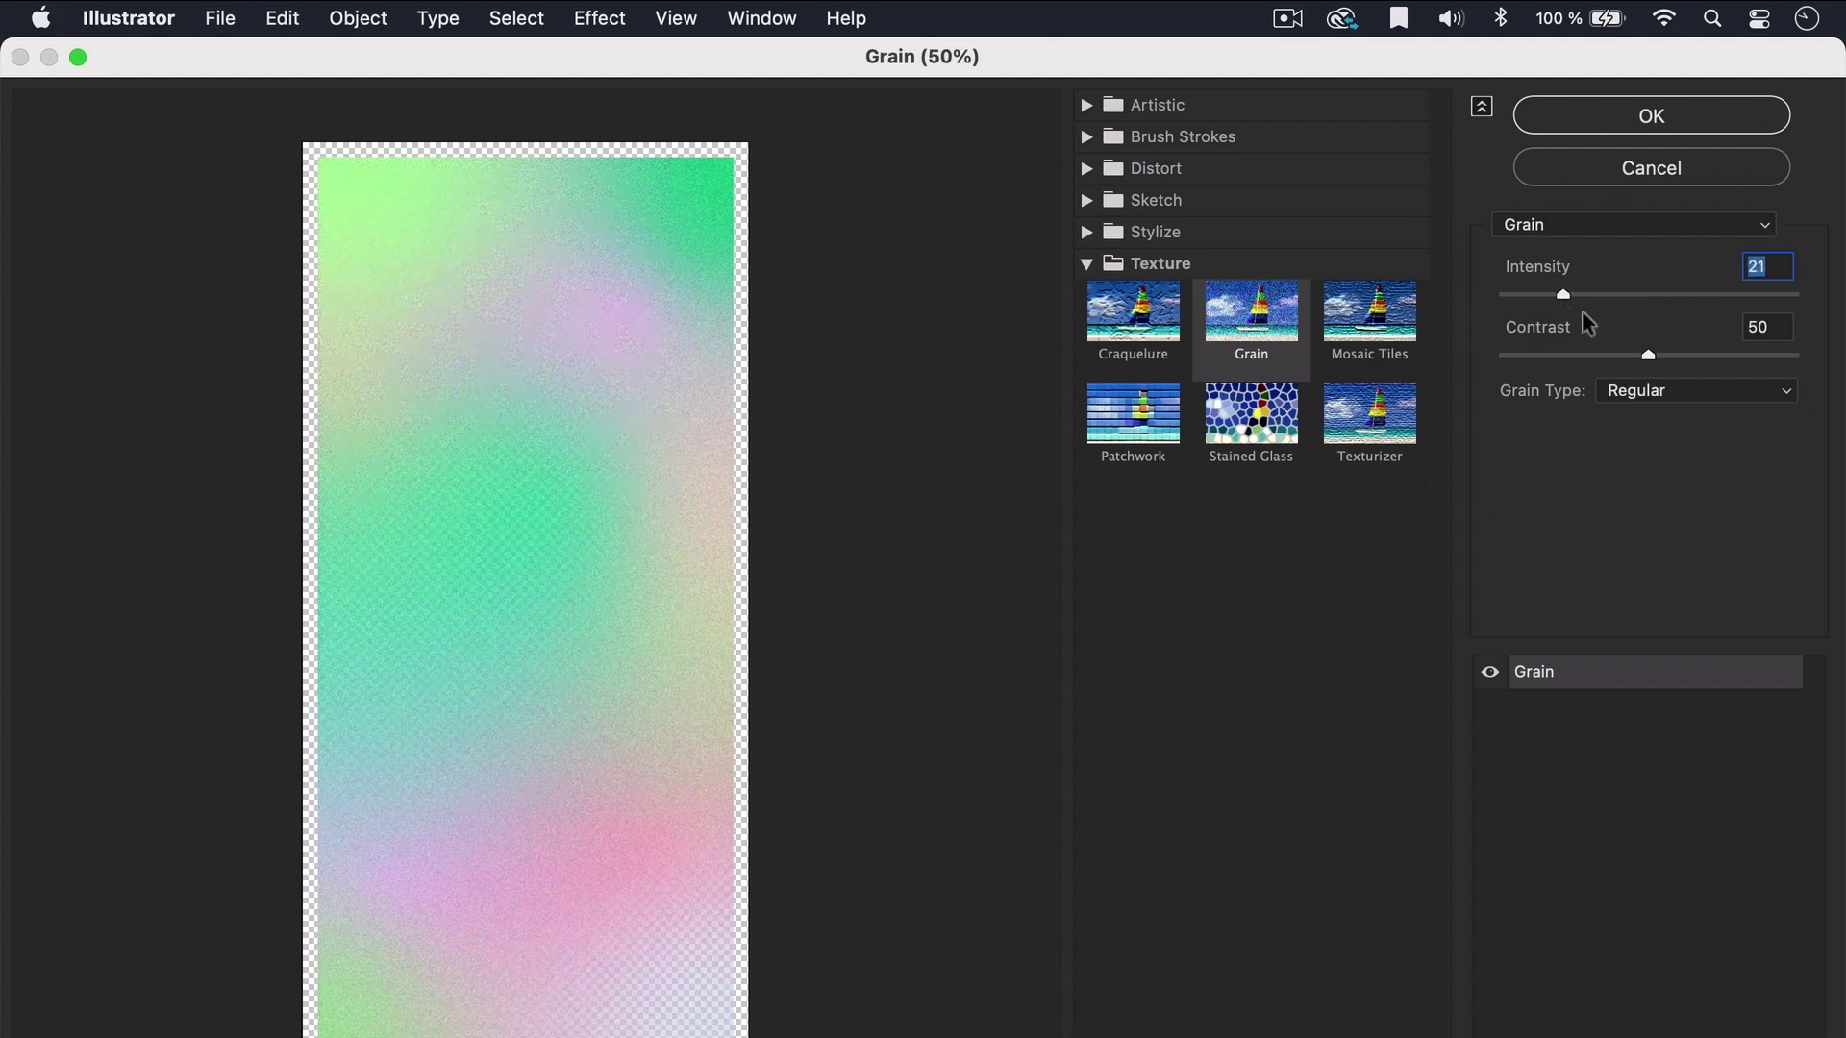
{"action": "left_click", "coordinate": [1644, 115]}
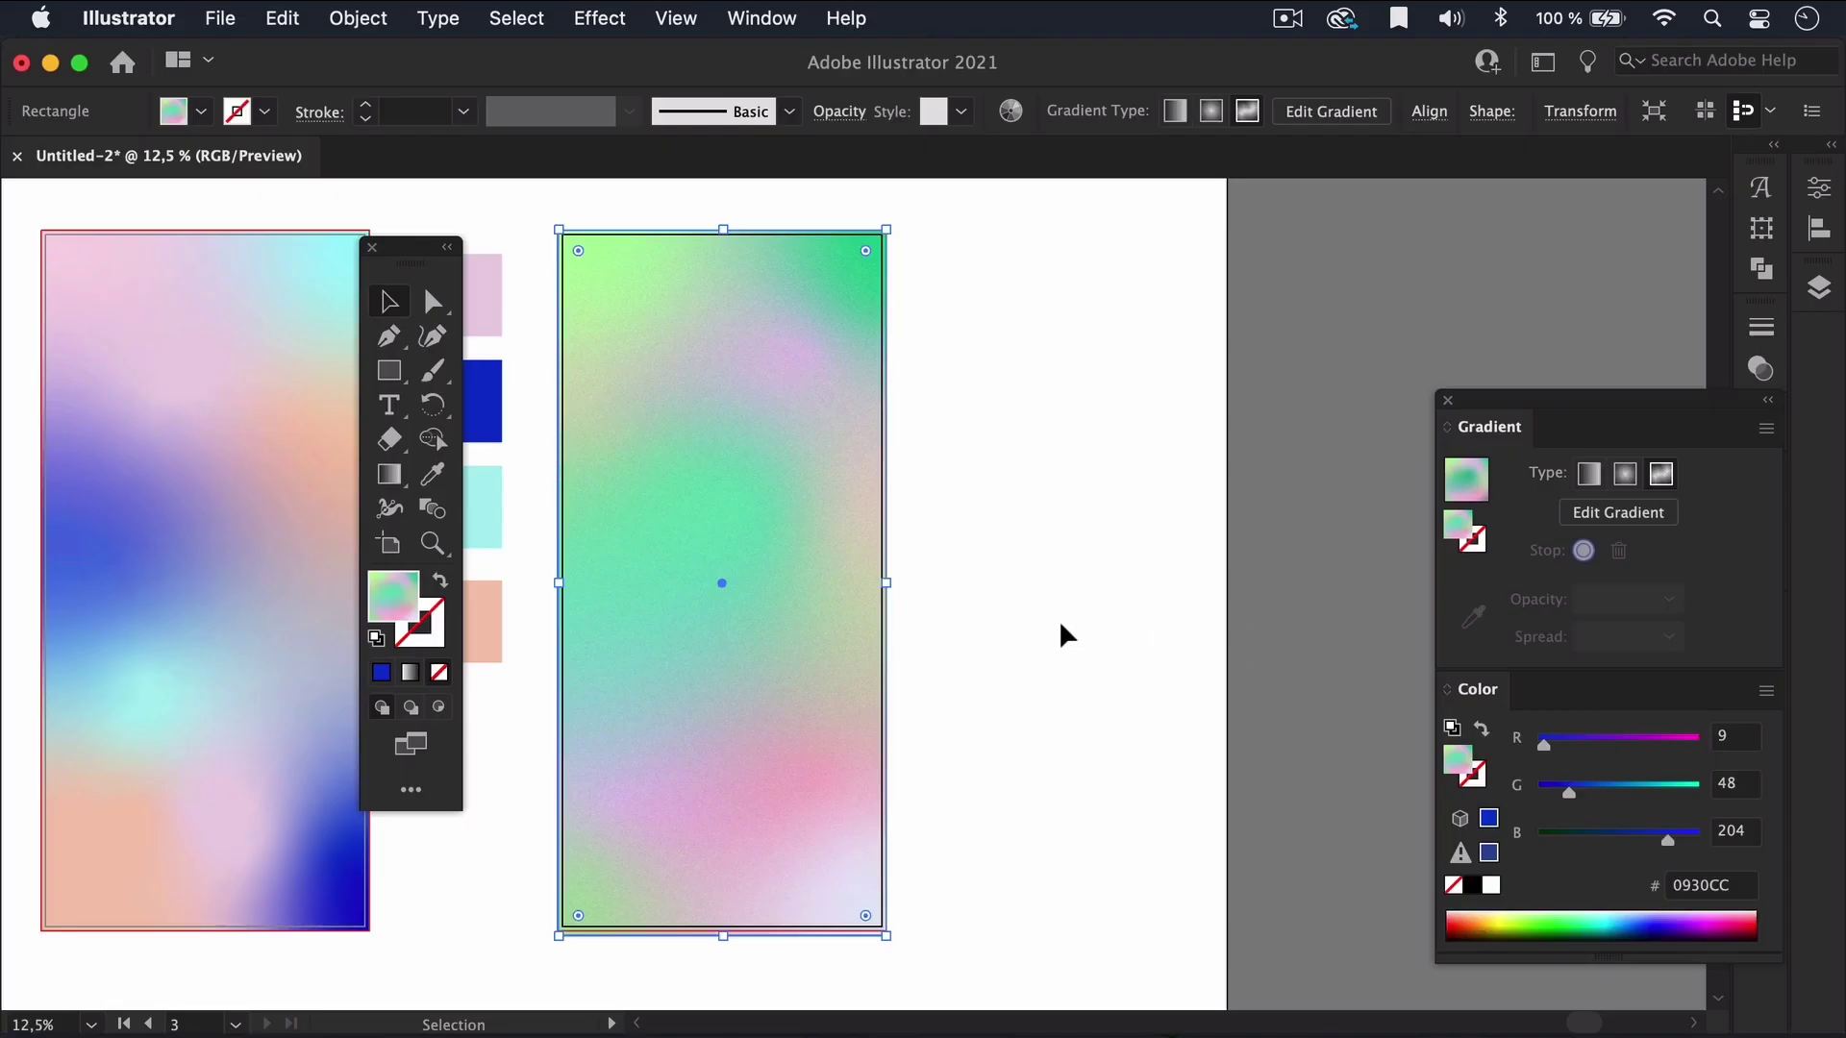